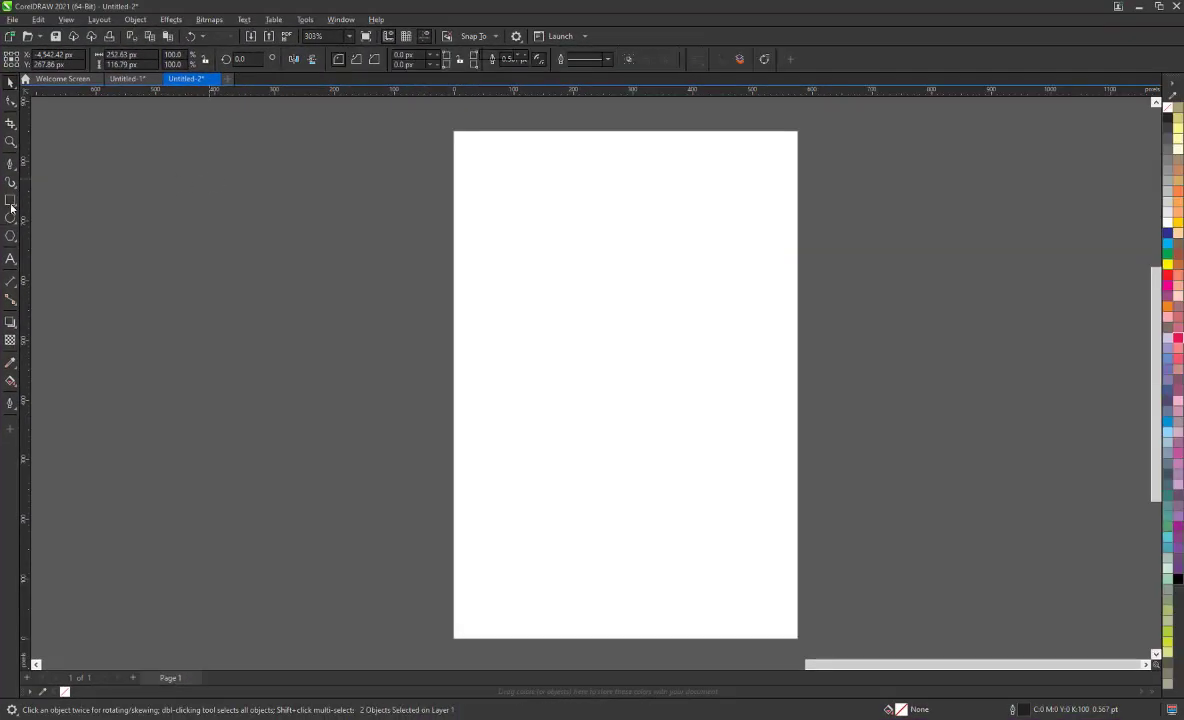
Step: Draw a page-sized rectangle with a green fill and no outline
{"action": "left_click", "coordinate": [10, 200]}
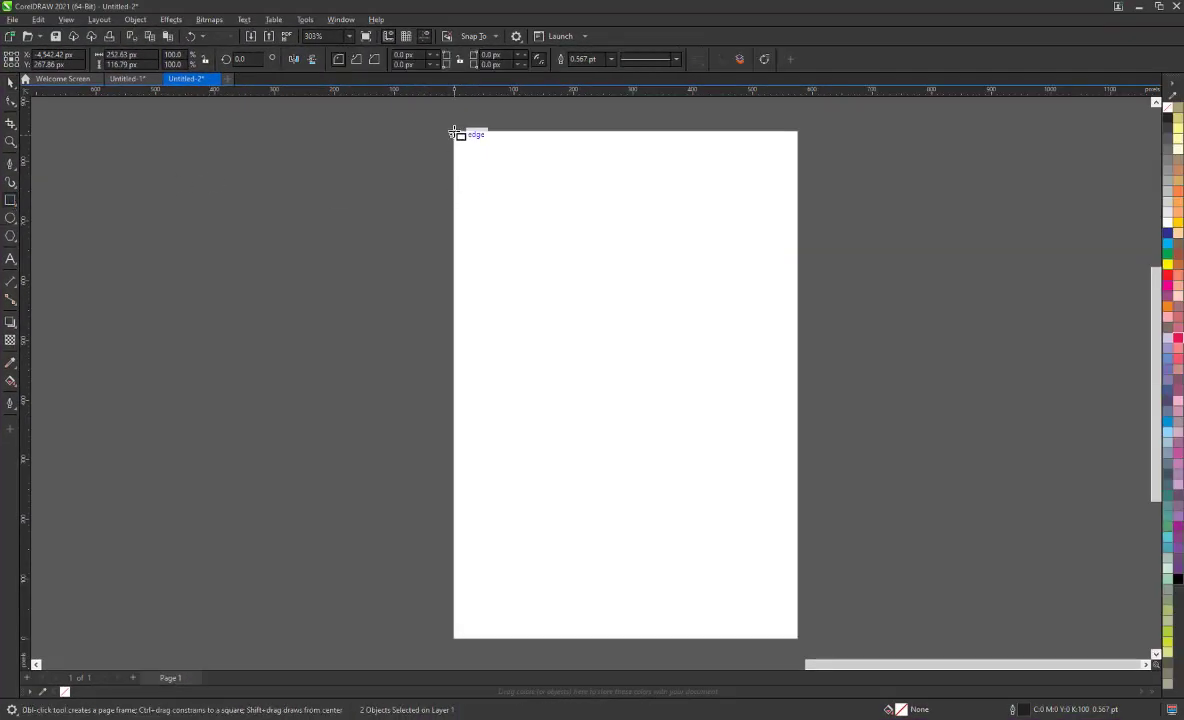
{"action": "left_click_drag", "start_coordinate": [455, 131], "coordinate": [801, 638]}
{"action": "left_click", "coordinate": [1167, 253]}
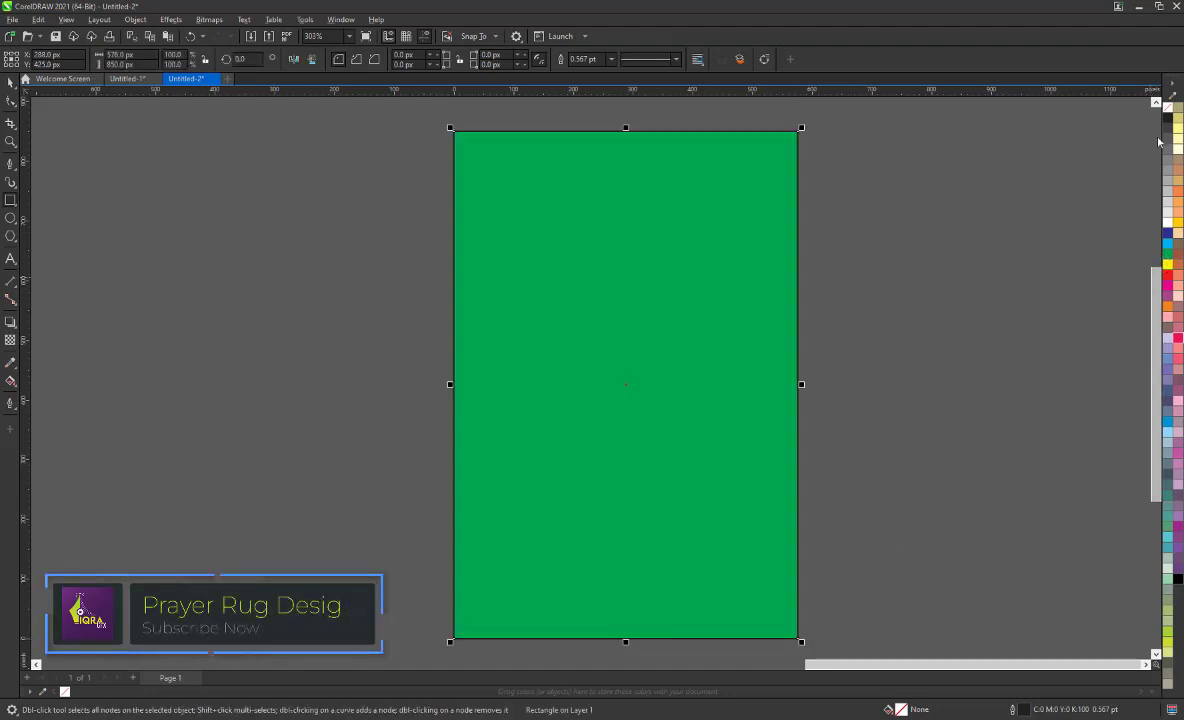
{"action": "right_click", "coordinate": [1167, 112]}
Step: Zoom to show the whole page in the window, cancelling a stray line
{"action": "left_click", "coordinate": [66, 19]}
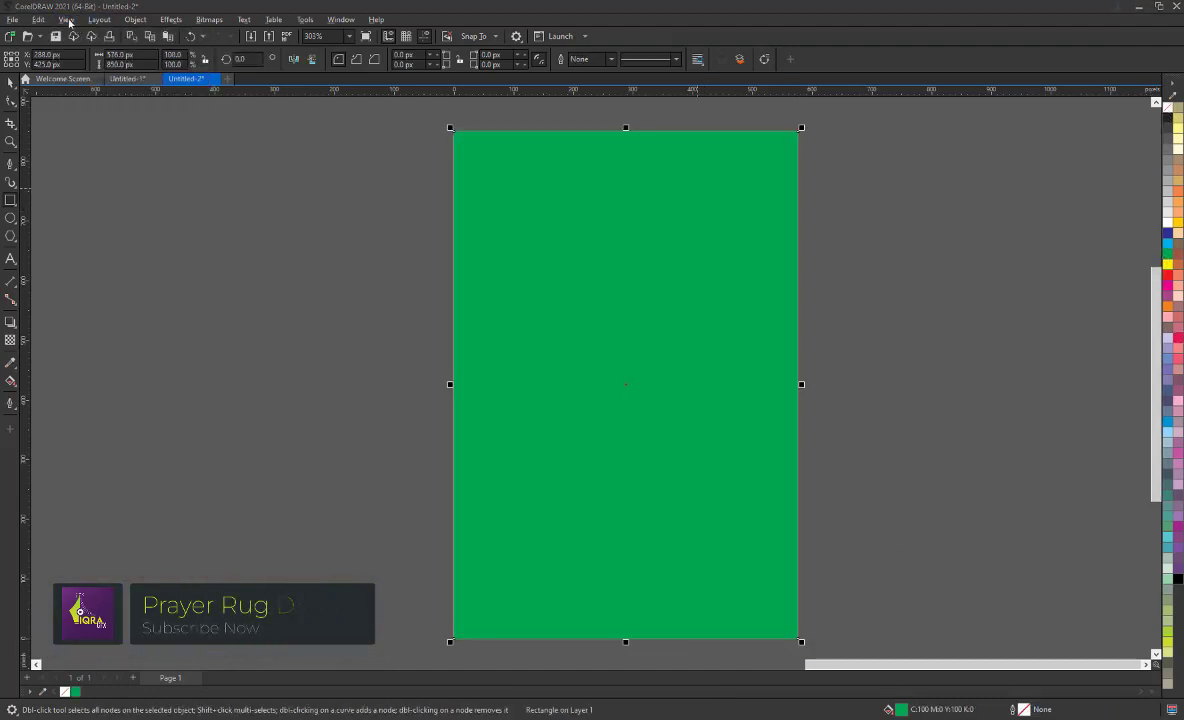
{"action": "left_click", "coordinate": [66, 19]}
{"action": "left_click", "coordinate": [93, 76]}
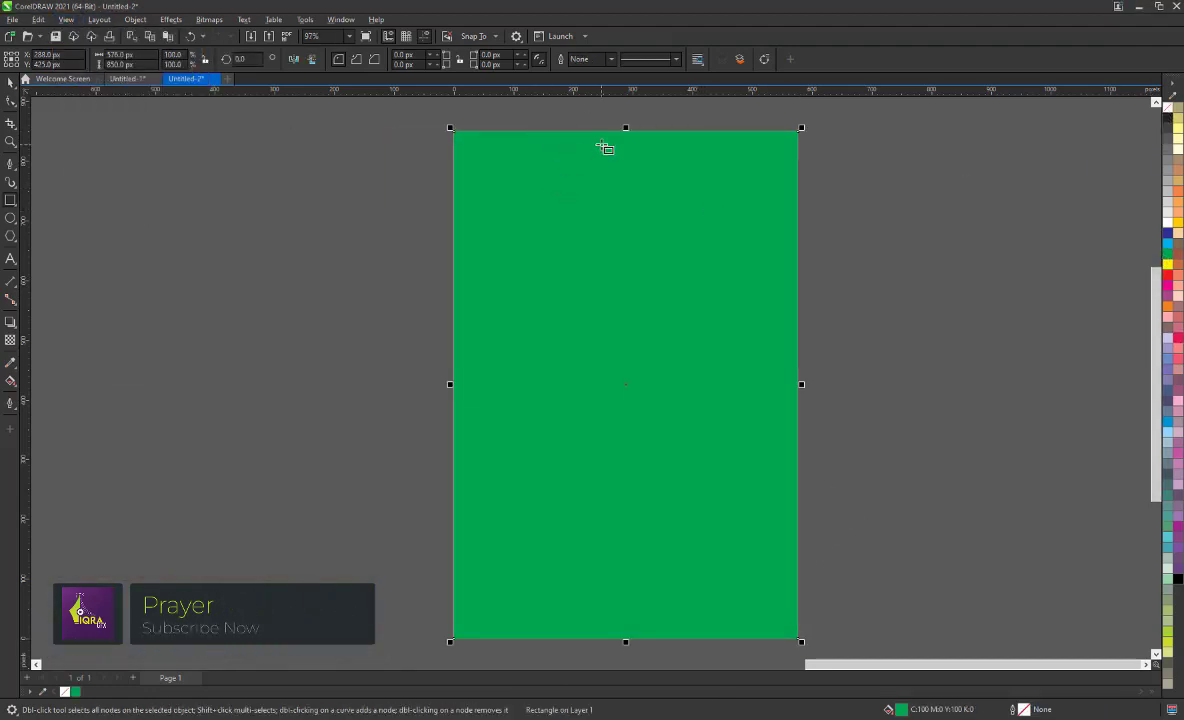
{"action": "scroll", "coordinate": [520, 130], "scroll_direction": "up", "scroll_amount": 5}
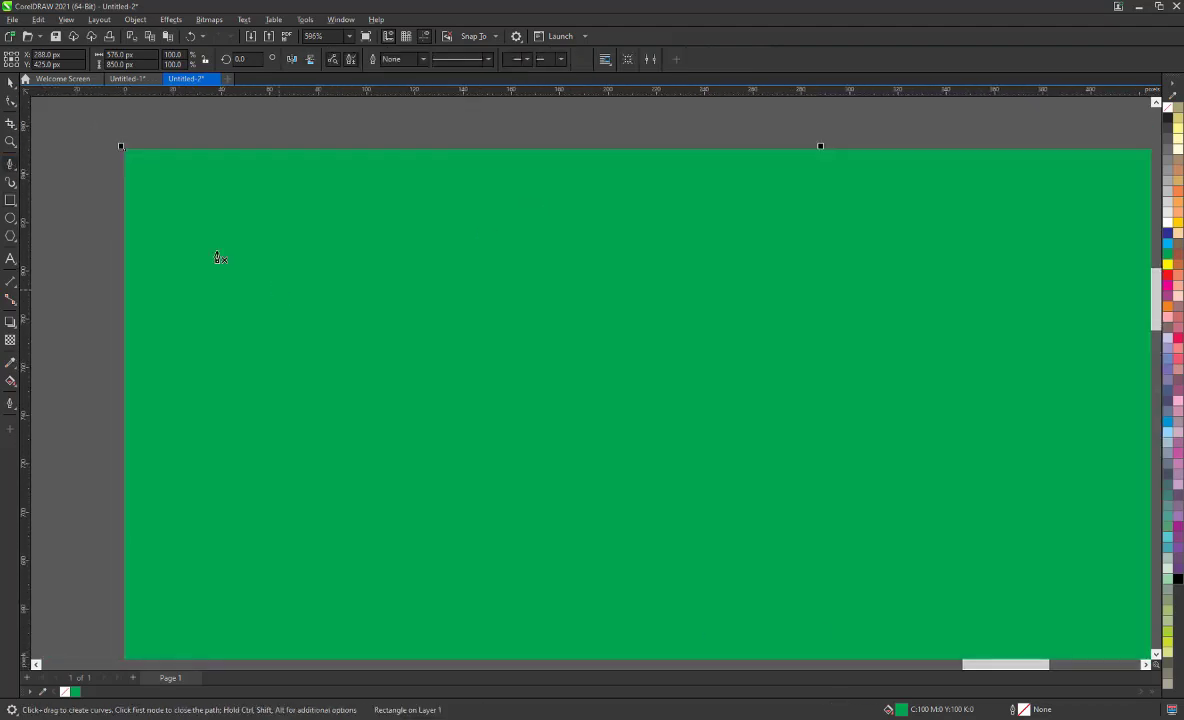
{"action": "left_click", "coordinate": [213, 233]}
{"action": "scroll", "coordinate": [880, 240], "scroll_direction": "down", "scroll_amount": 2}
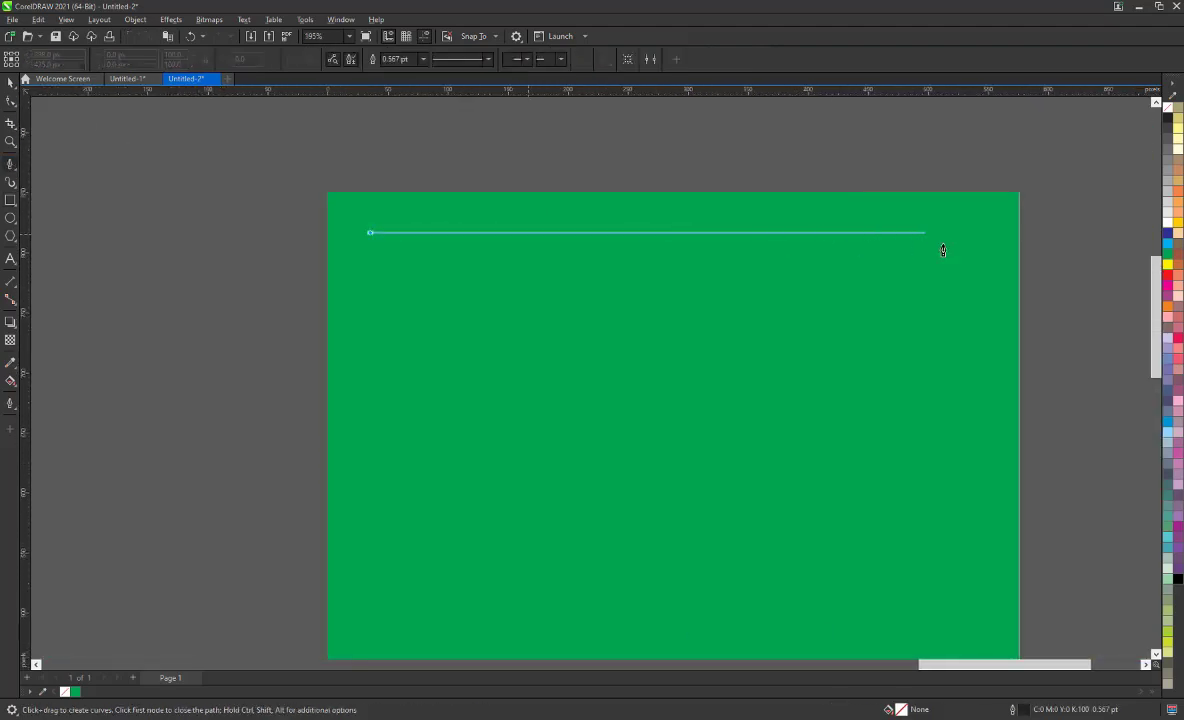
{"action": "key", "text": "Escape"}
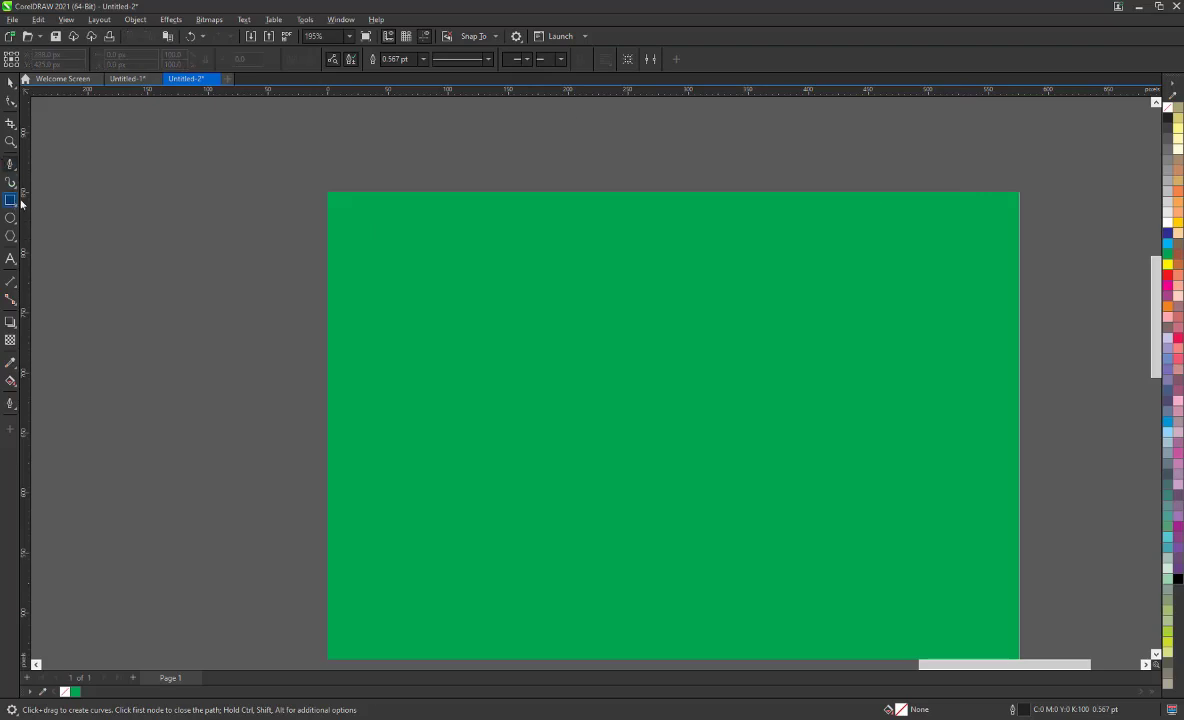
Step: Shrink the green rectangle copy to 476 × 761 px inside the field
{"action": "left_click", "coordinate": [10, 200]}
{"action": "left_click", "coordinate": [10, 80]}
{"action": "scroll", "coordinate": [418, 220], "scroll_direction": "down", "scroll_amount": 3}
{"action": "right_click", "coordinate": [410, 225]}
{"action": "left_click", "coordinate": [436, 243]}
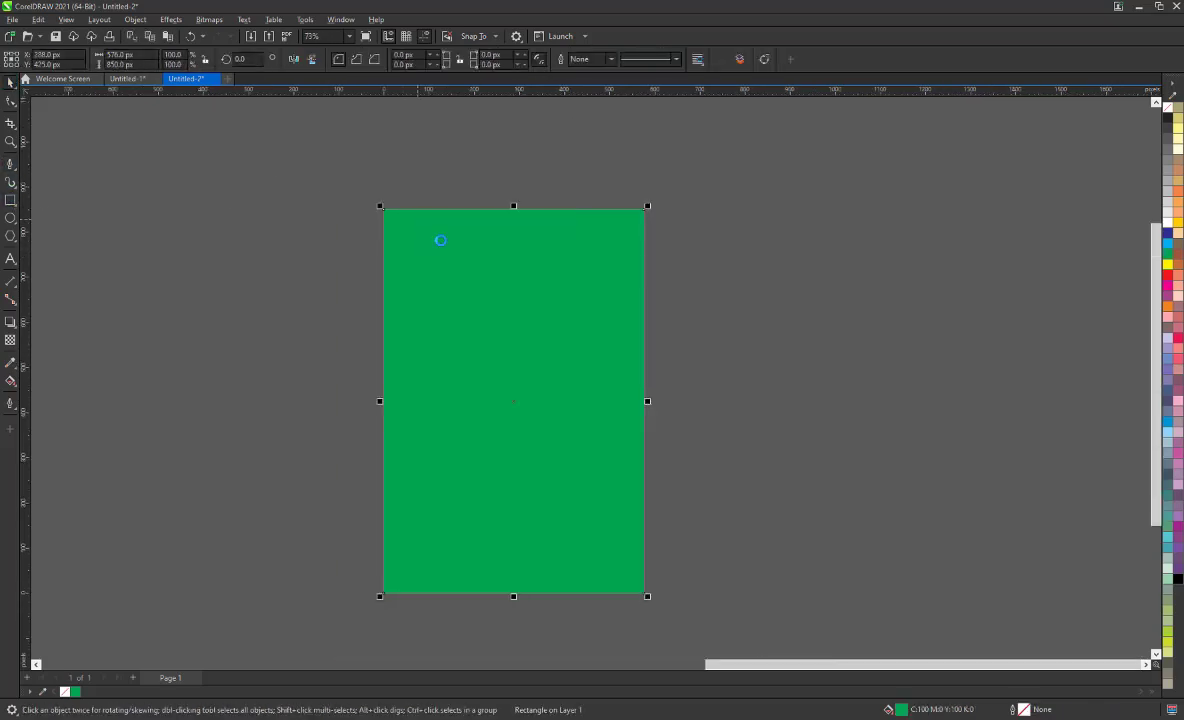
{"action": "right_click", "coordinate": [330, 257]}
{"action": "key", "text": "Escape"}
{"action": "left_click_drag", "start_coordinate": [380, 410], "coordinate": [404, 410]}
{"action": "key", "text": "Escape"}
{"action": "left_click_drag", "start_coordinate": [648, 402], "coordinate": [622, 412]}
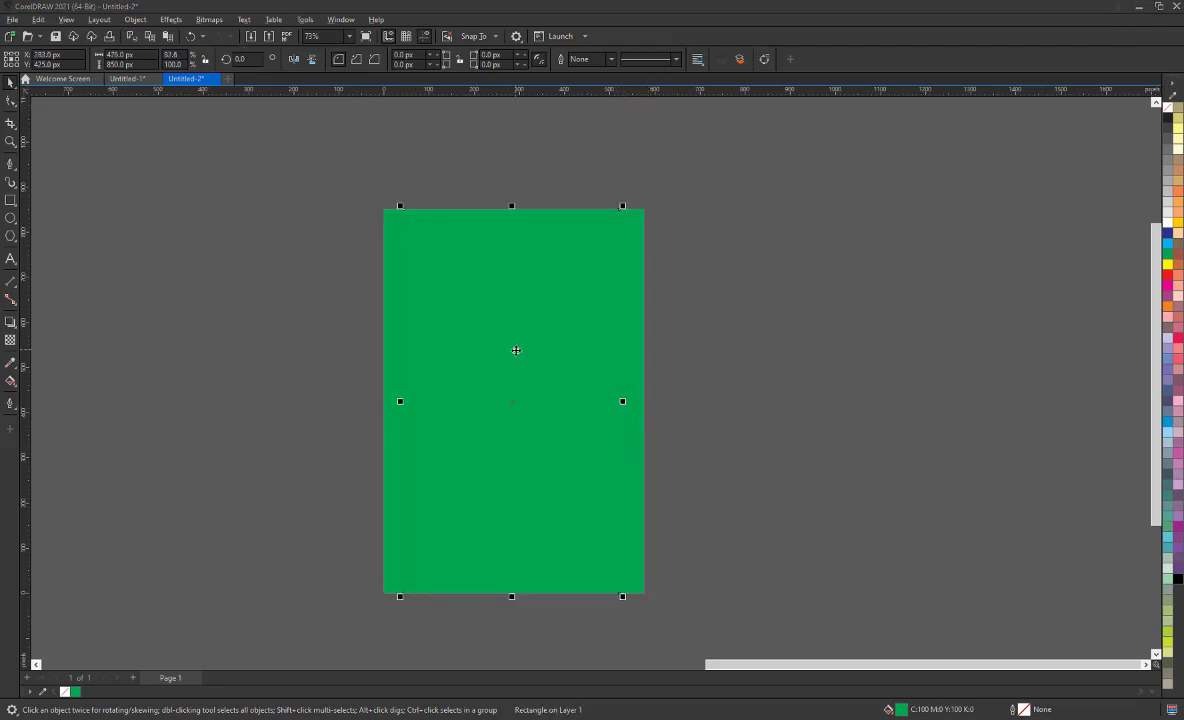
{"action": "left_click_drag", "start_coordinate": [511, 208], "coordinate": [513, 228]}
{"action": "left_click_drag", "start_coordinate": [511, 596], "coordinate": [513, 584]}
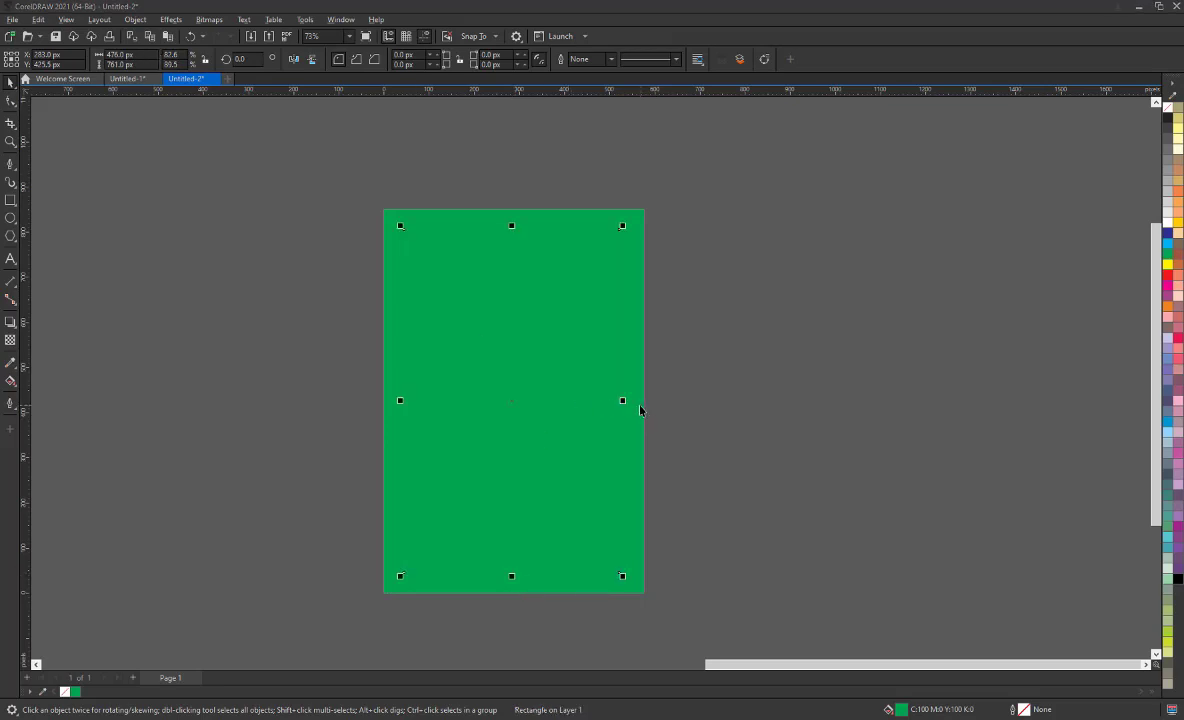
Step: Give the inner rectangle a yellow outline 1.5 pt wide
{"action": "key", "text": "ctrl+a"}
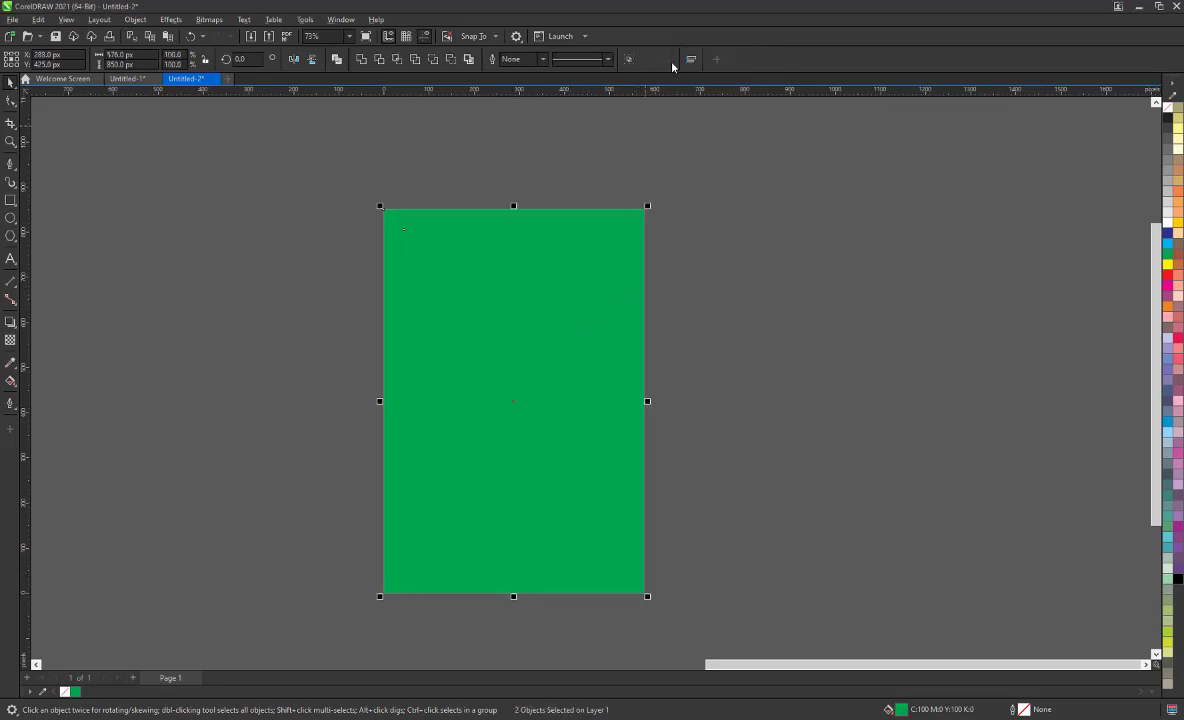
{"action": "left_click", "coordinate": [691, 60]}
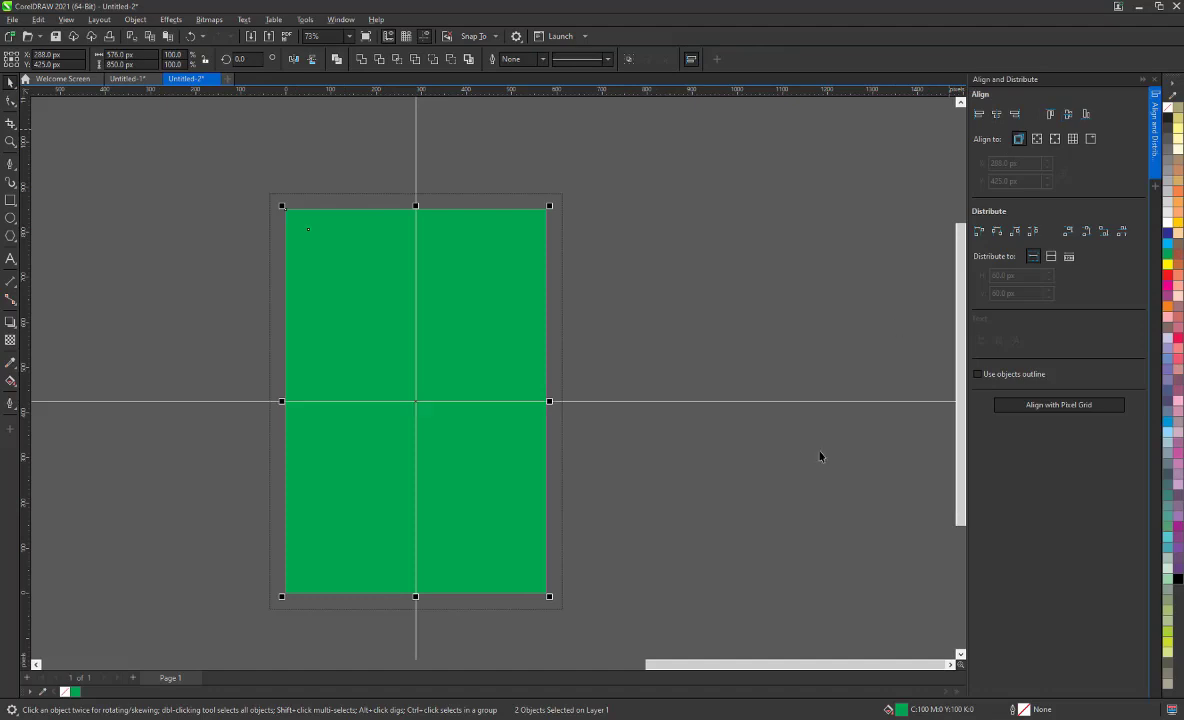
{"action": "left_click", "coordinate": [411, 489]}
{"action": "right_click", "coordinate": [1176, 226]}
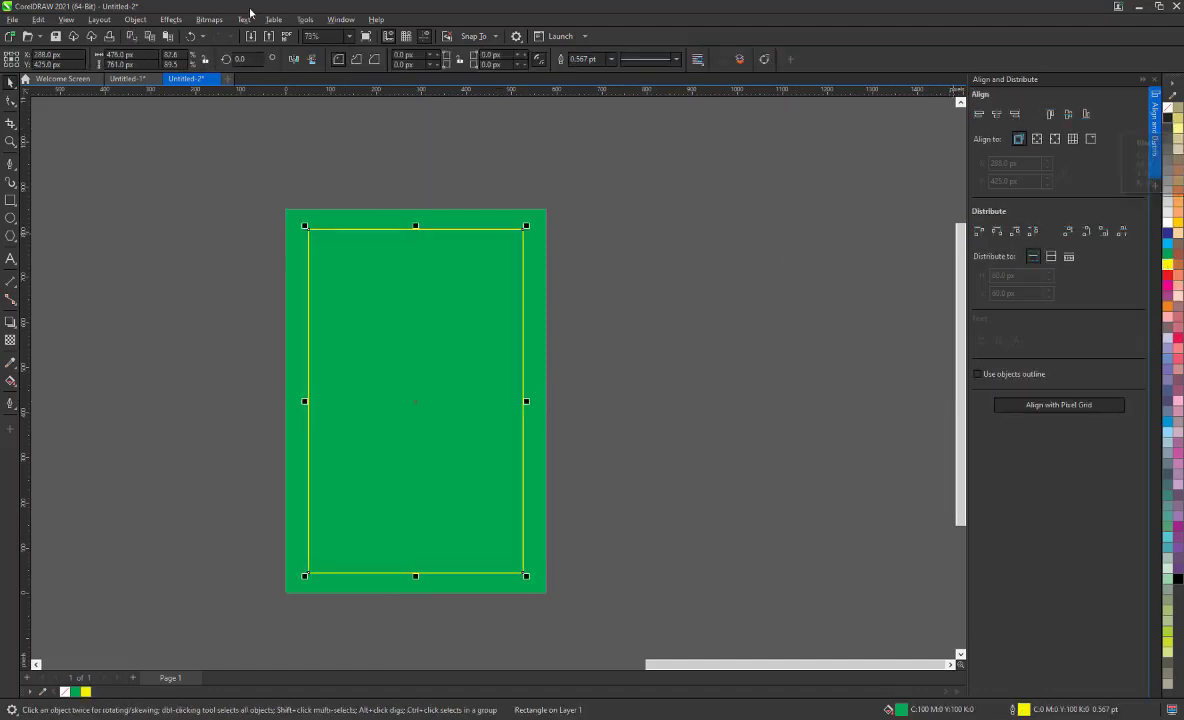
{"action": "left_click", "coordinate": [611, 59]}
{"action": "left_click", "coordinate": [585, 139]}
{"action": "left_click", "coordinate": [612, 59]}
{"action": "left_click", "coordinate": [586, 127]}
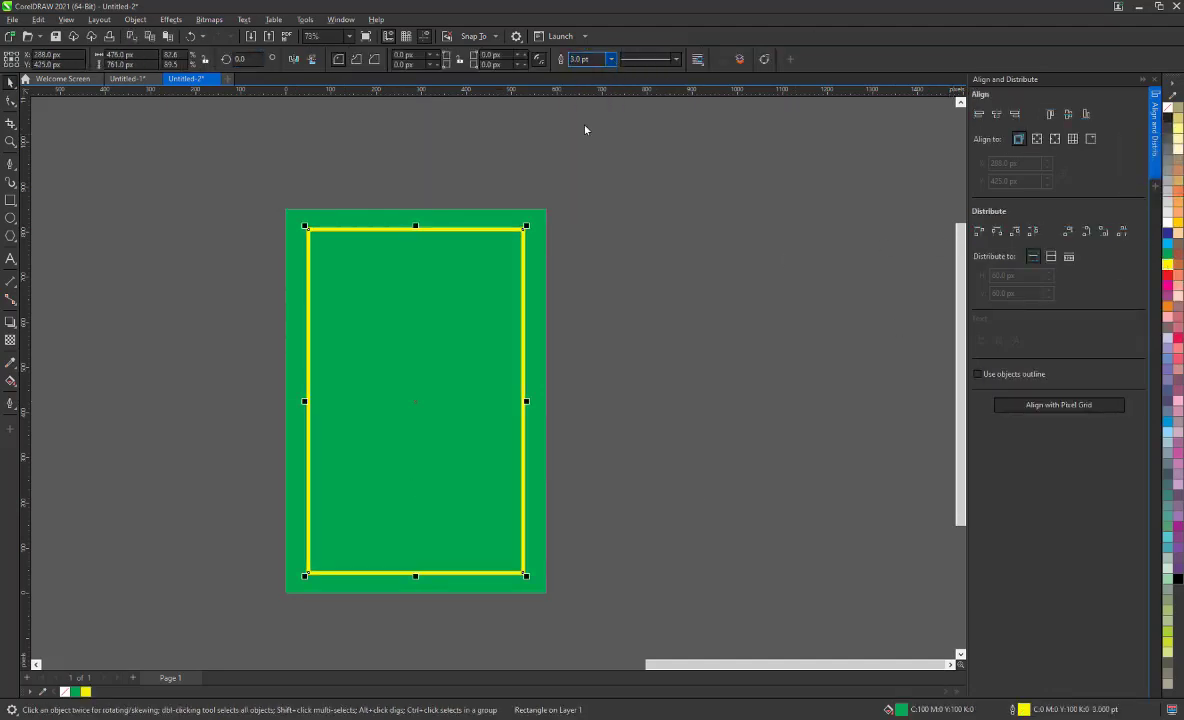
{"action": "left_click", "coordinate": [611, 59]}
{"action": "left_click", "coordinate": [585, 110]}
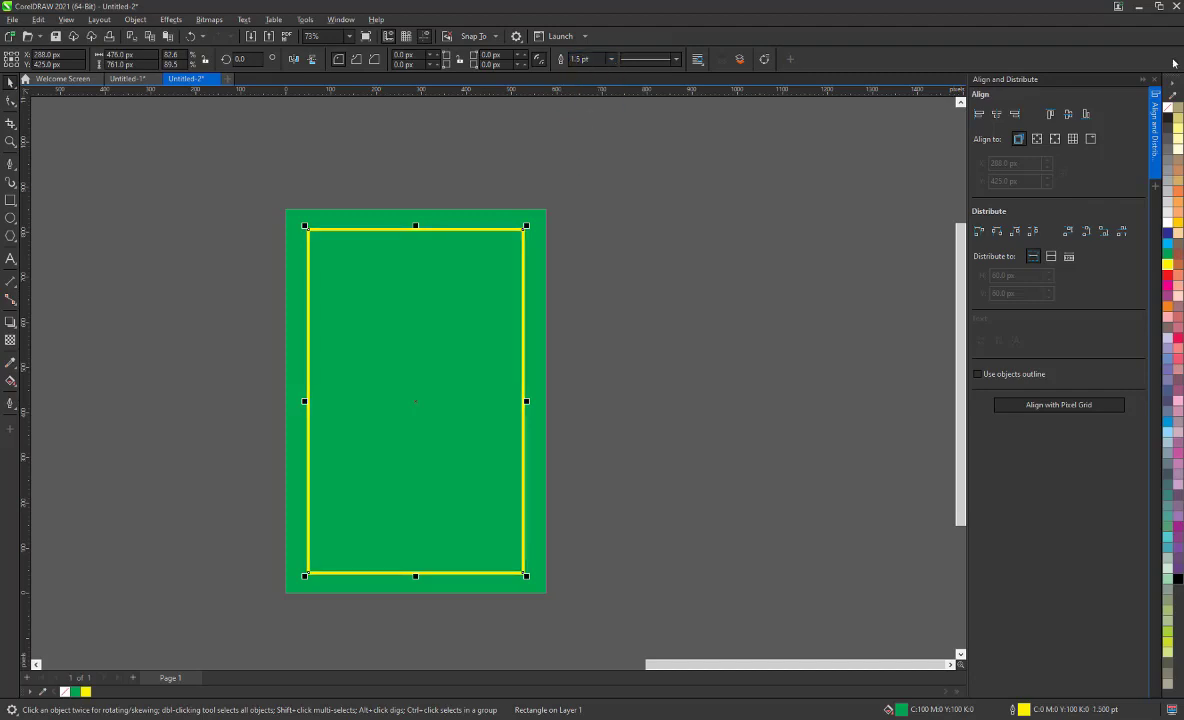
{"action": "left_click", "coordinate": [1153, 79]}
{"action": "key", "text": "Escape"}
Step: Copy the yellow-outlined rectangle and shrink the copy to 370 × 652 px
{"action": "left_click", "coordinate": [492, 391]}
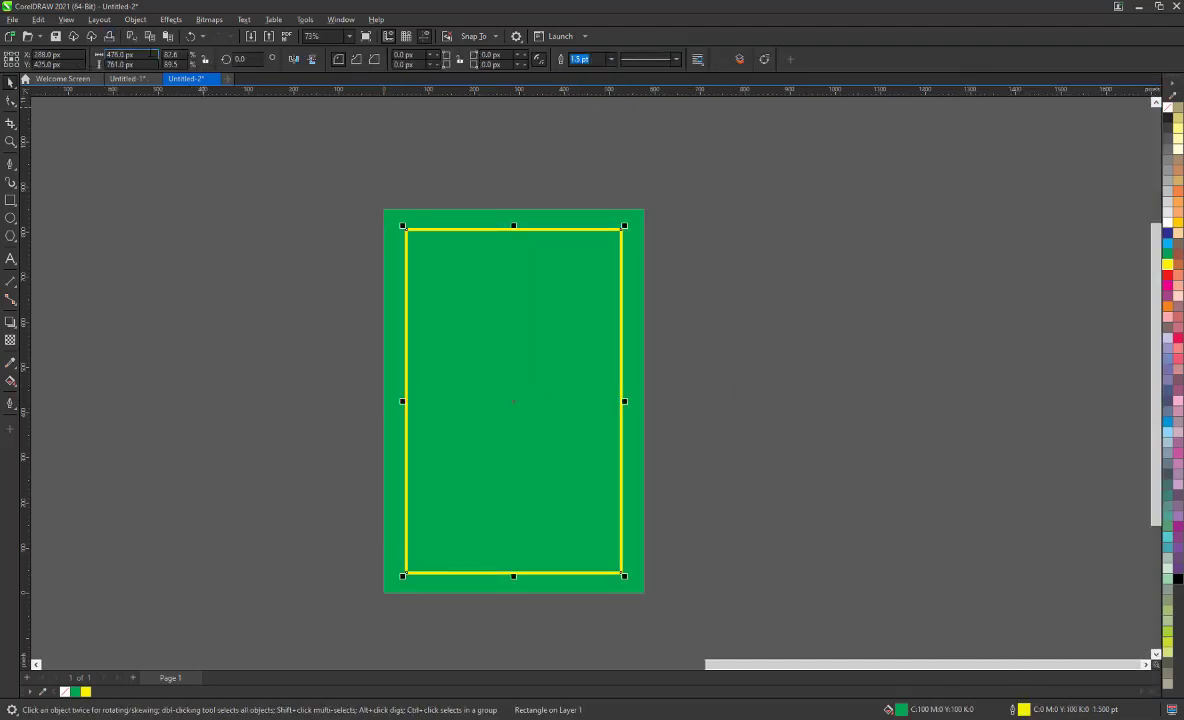
{"action": "right_click", "coordinate": [540, 402]}
{"action": "left_click", "coordinate": [492, 375]}
{"action": "right_click", "coordinate": [484, 408]}
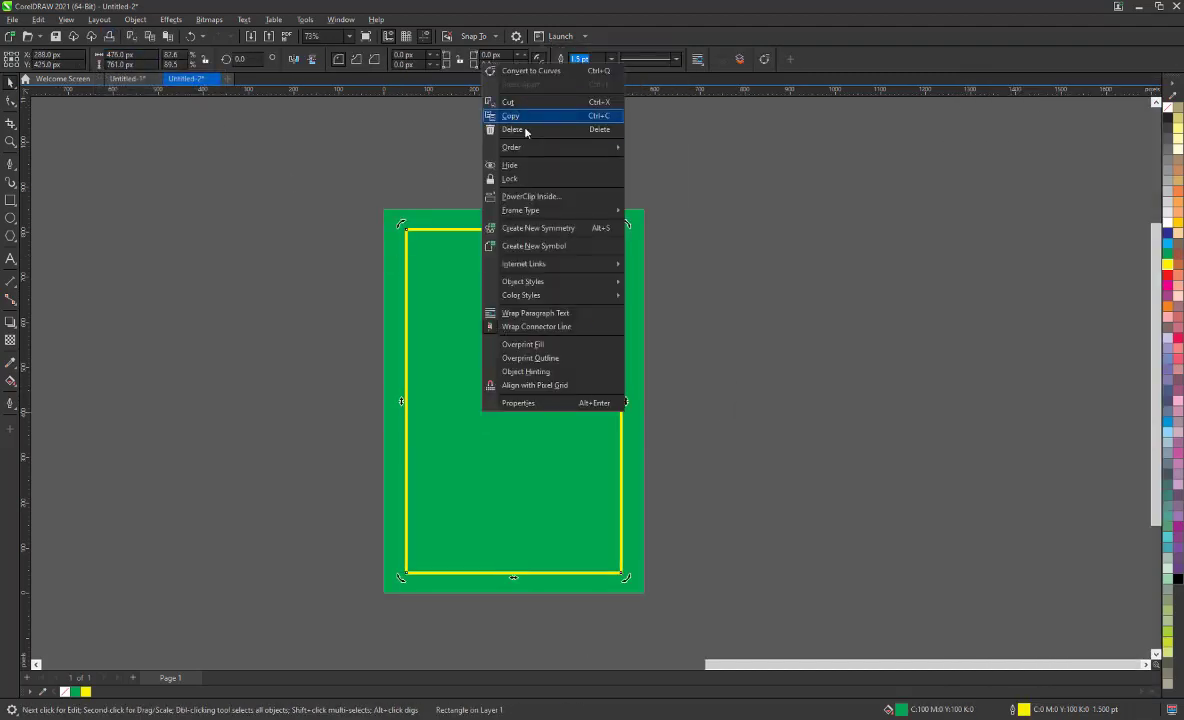
{"action": "right_click", "coordinate": [652, 243]}
{"action": "key", "text": "Escape"}
{"action": "left_click_drag", "start_coordinate": [515, 576], "coordinate": [515, 553]}
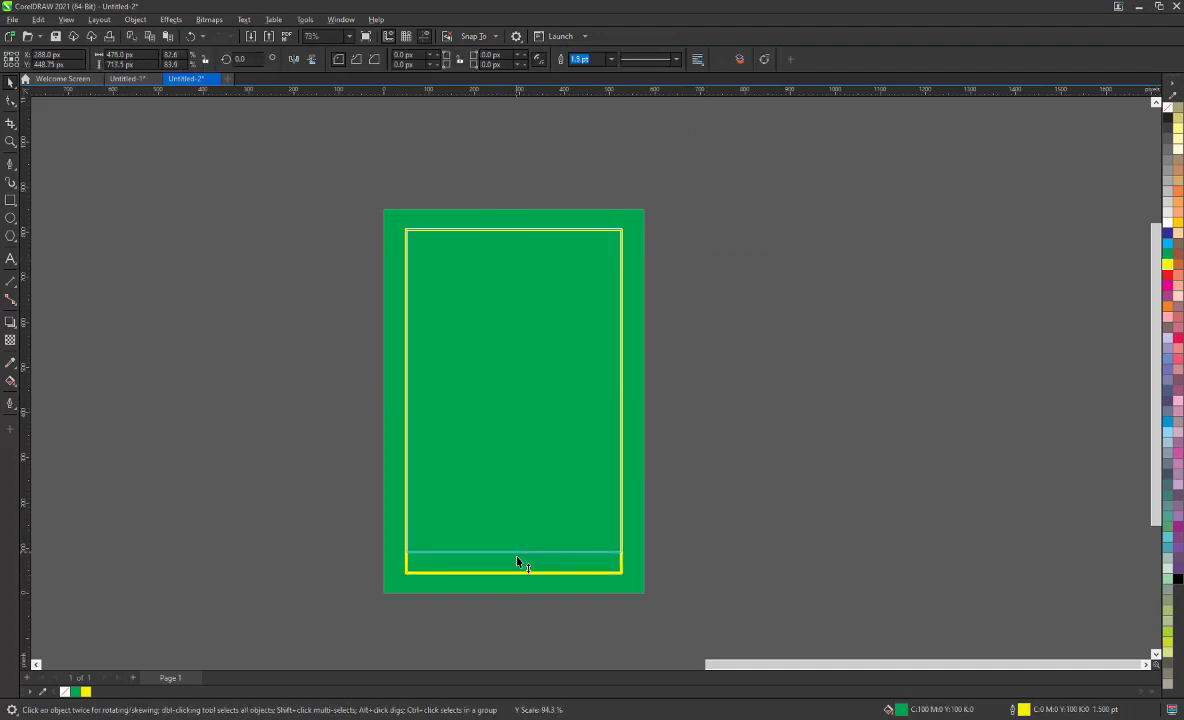
{"action": "left_click_drag", "start_coordinate": [514, 226], "coordinate": [514, 253]}
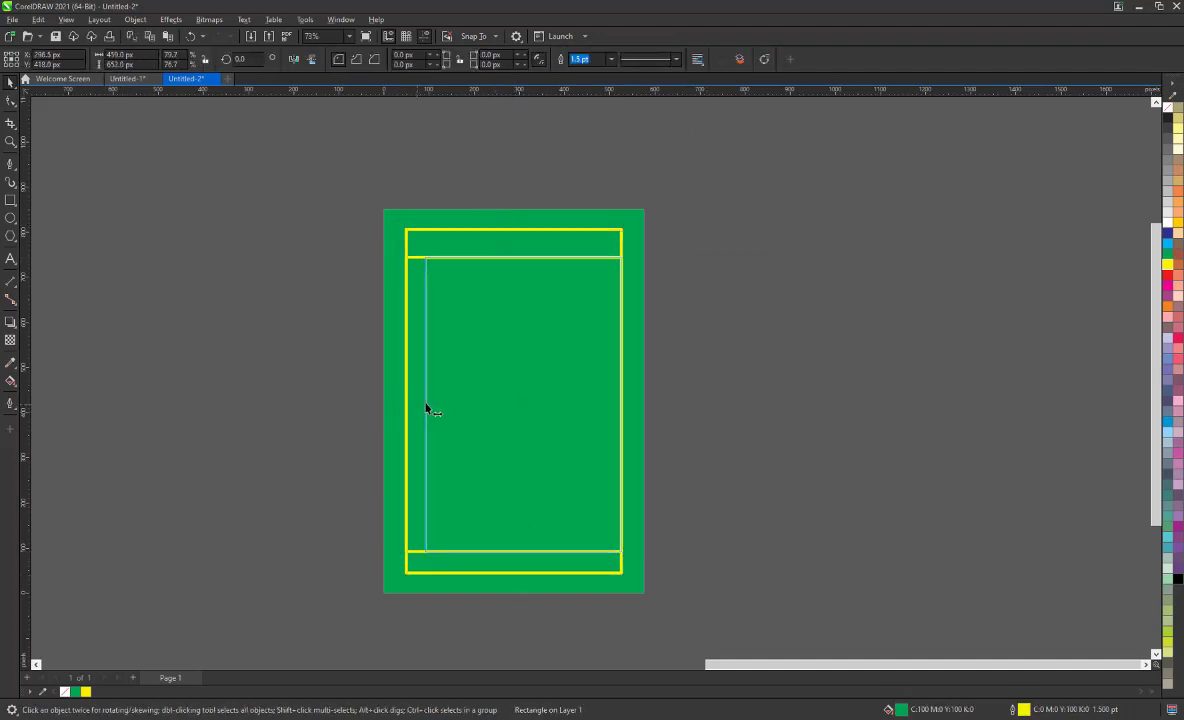
{"action": "left_click_drag", "start_coordinate": [399, 406], "coordinate": [430, 406]}
{"action": "left_click_drag", "start_coordinate": [624, 405], "coordinate": [605, 412]}
{"action": "key", "text": "Escape"}
Step: Check the outer yellow frame's Outline Pen settings and confirm them unchanged
{"action": "scroll", "coordinate": [533, 231], "scroll_direction": "up", "scroll_amount": 2}
{"action": "left_click", "coordinate": [242, 238]}
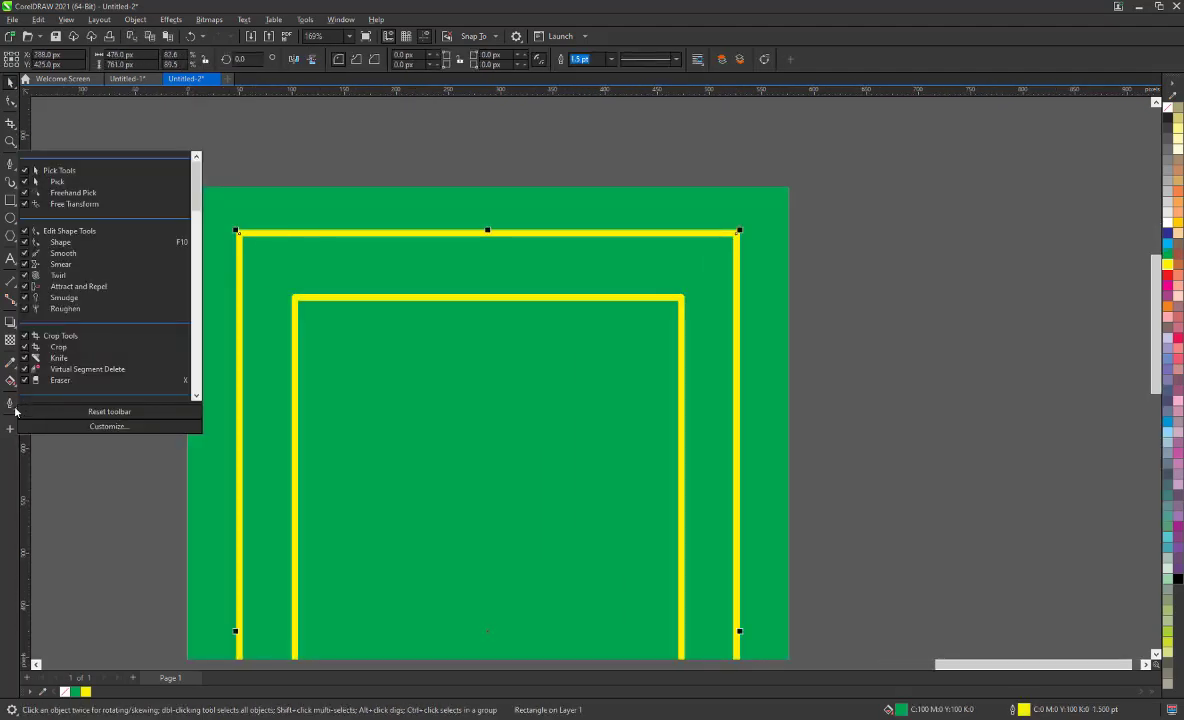
{"action": "left_click", "coordinate": [16, 406]}
{"action": "left_click", "coordinate": [54, 404]}
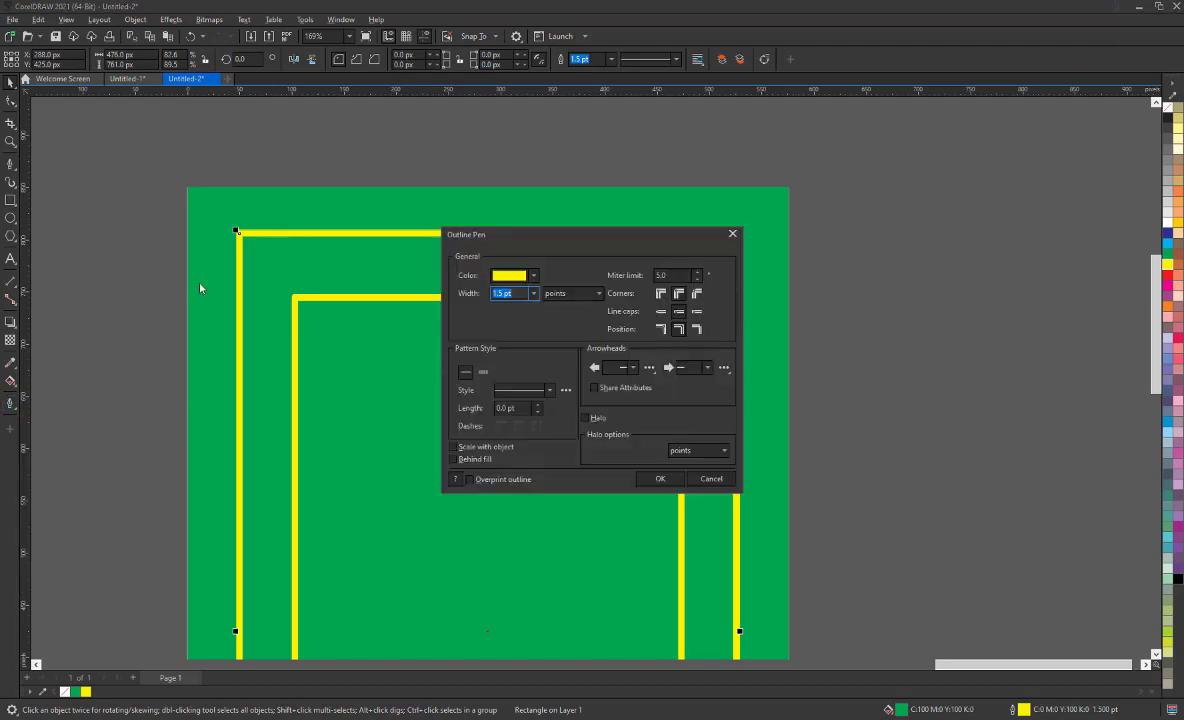
{"action": "key", "text": "Escape"}
{"action": "left_click", "coordinate": [14, 404]}
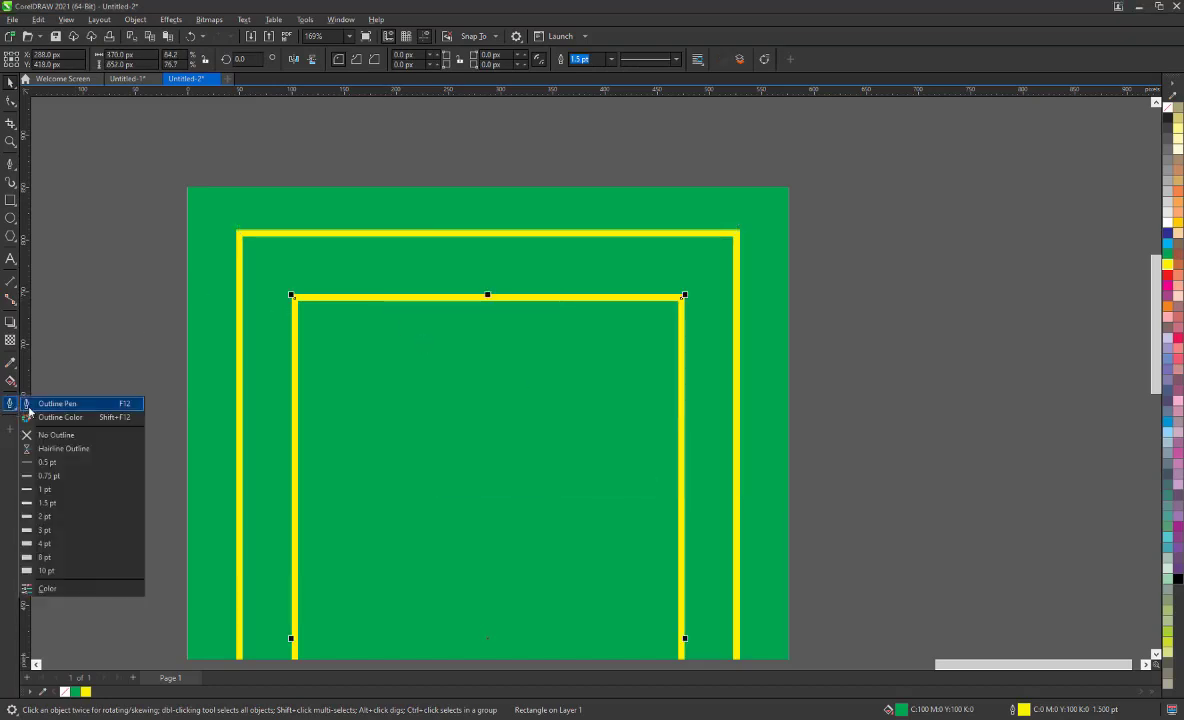
{"action": "left_click", "coordinate": [56, 401]}
{"action": "left_click", "coordinate": [659, 480]}
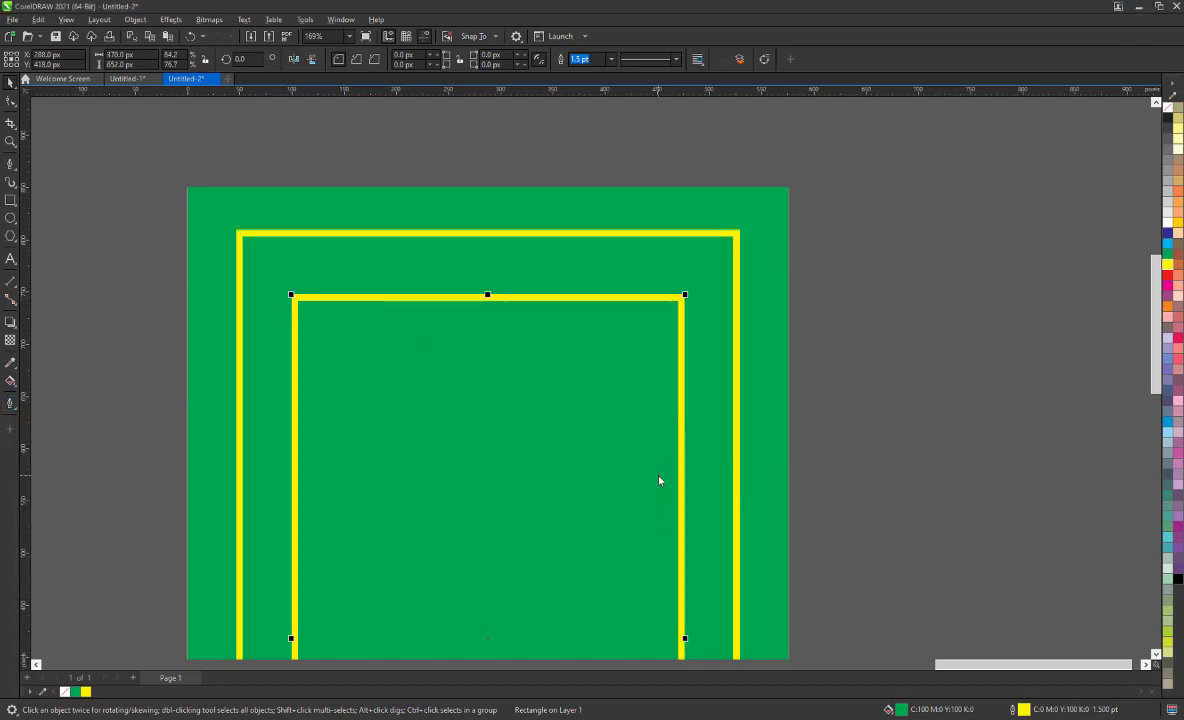
{"action": "scroll", "coordinate": [497, 401], "scroll_direction": "down", "scroll_amount": 2}
Step: Select the green field with a frame and toggle the alignment tools
{"action": "key", "text": "Escape"}
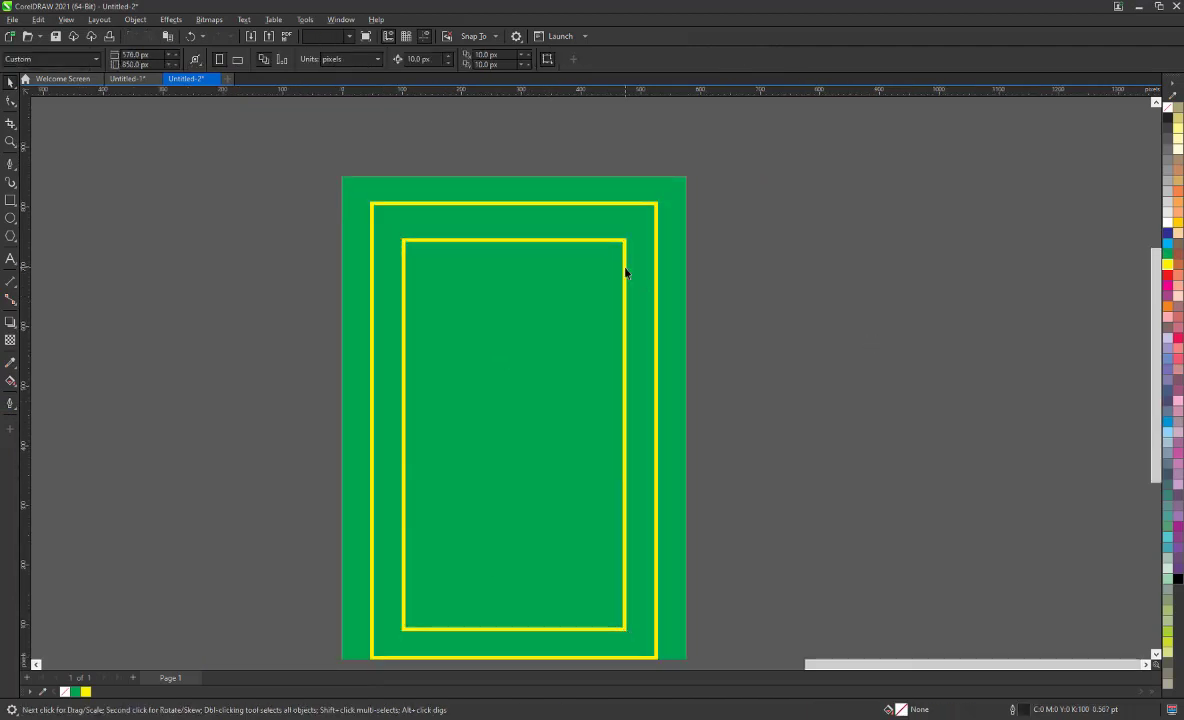
{"action": "left_click", "coordinate": [634, 200]}
{"action": "key", "text": "ctrl+shift+a"}
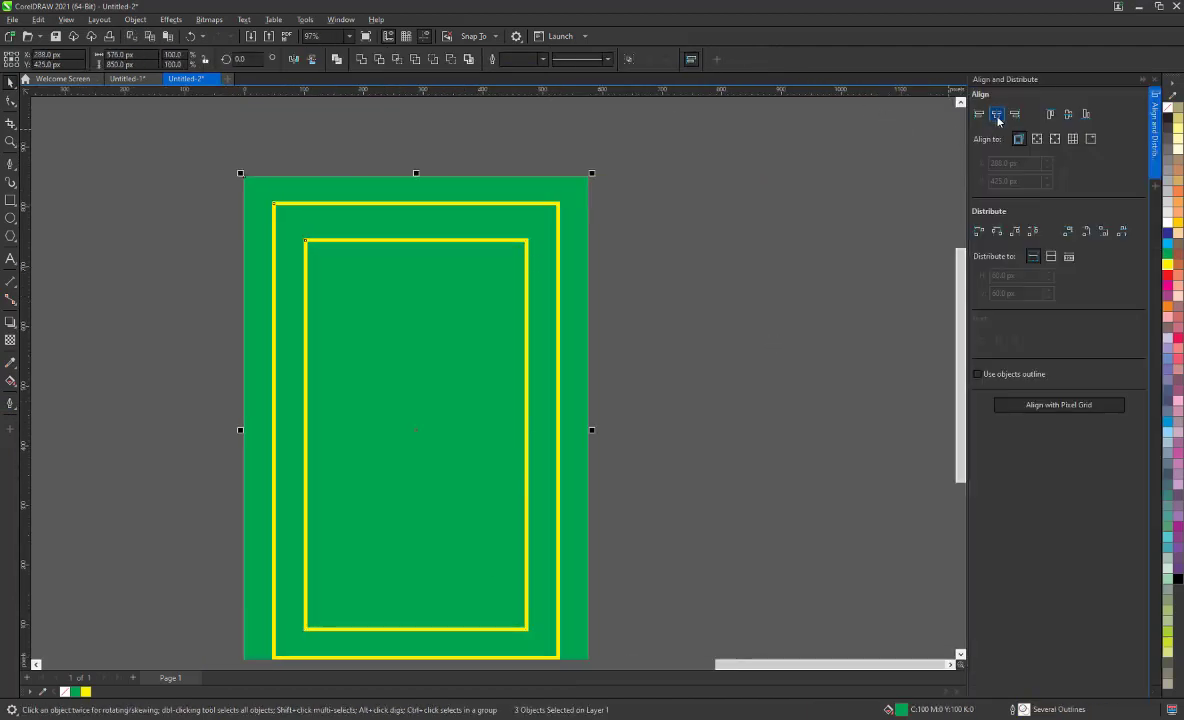
{"action": "scroll", "coordinate": [468, 254], "scroll_direction": "down", "scroll_amount": 1}
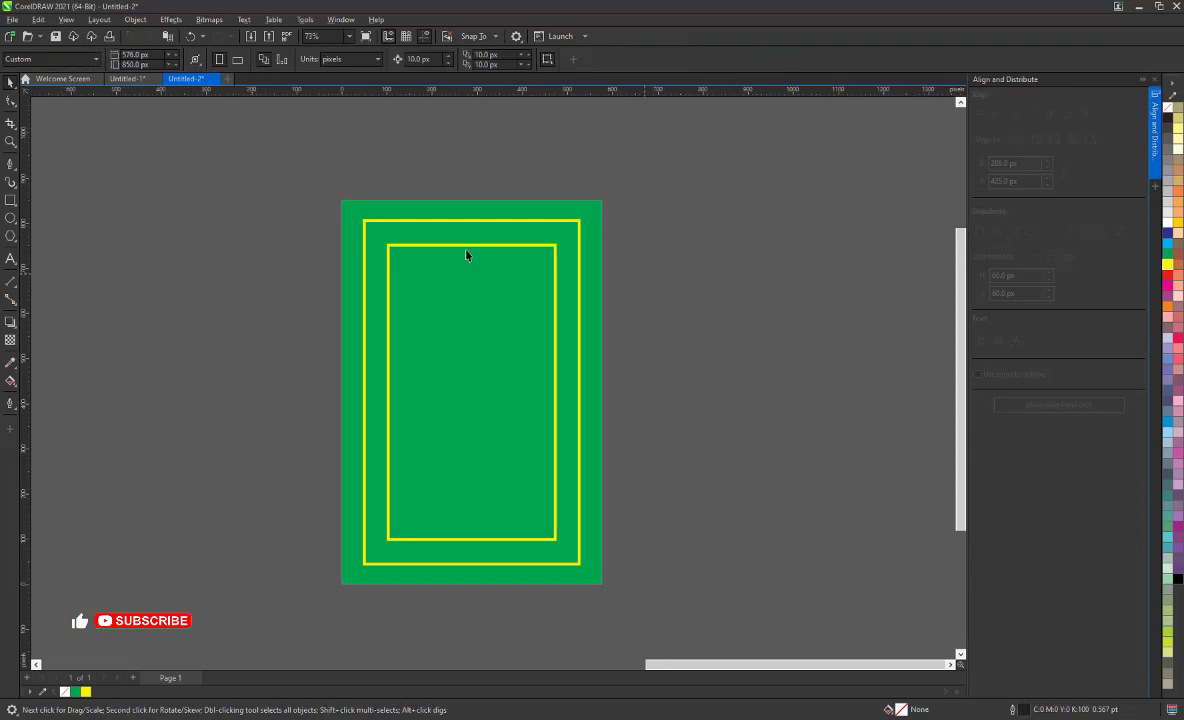
{"action": "scroll", "coordinate": [468, 254], "scroll_direction": "up", "scroll_amount": 1}
{"action": "key", "text": "ctrl+shift+a"}
{"action": "scroll", "coordinate": [440, 223], "scroll_direction": "up", "scroll_amount": 2}
{"action": "scroll", "coordinate": [440, 223], "scroll_direction": "down", "scroll_amount": 1}
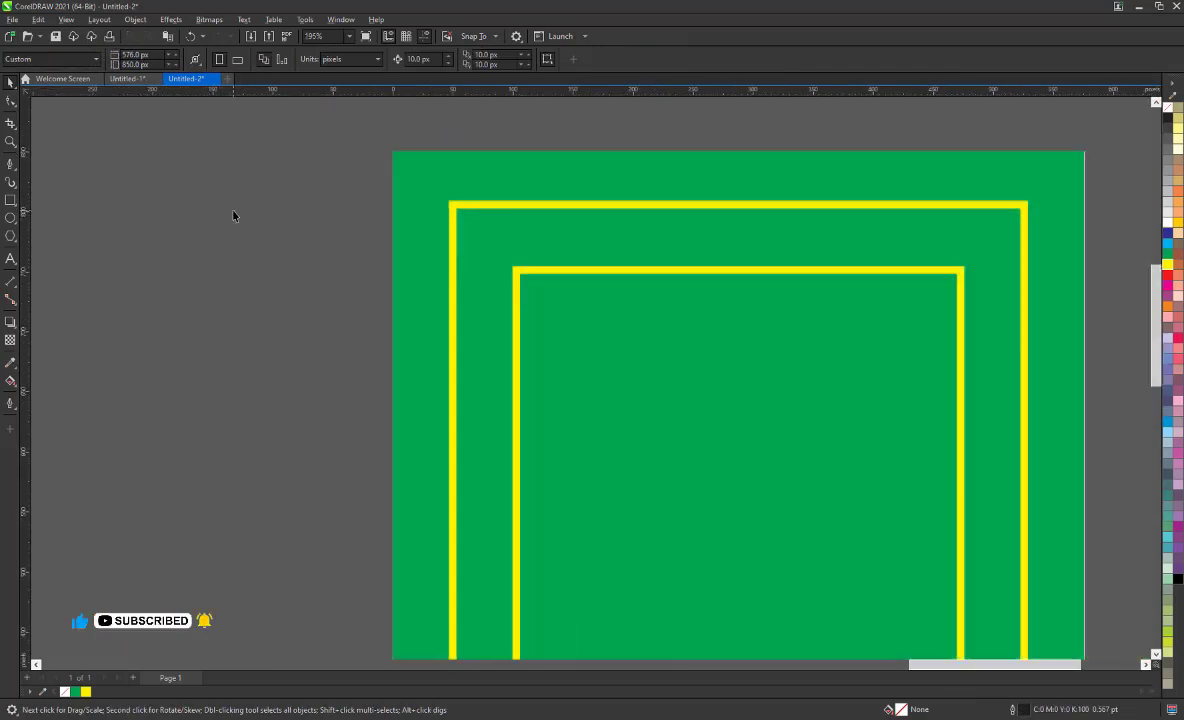
{"action": "scroll", "coordinate": [350, 218], "scroll_direction": "down", "scroll_amount": 1}
{"action": "scroll", "coordinate": [502, 222], "scroll_direction": "up", "scroll_amount": 3}
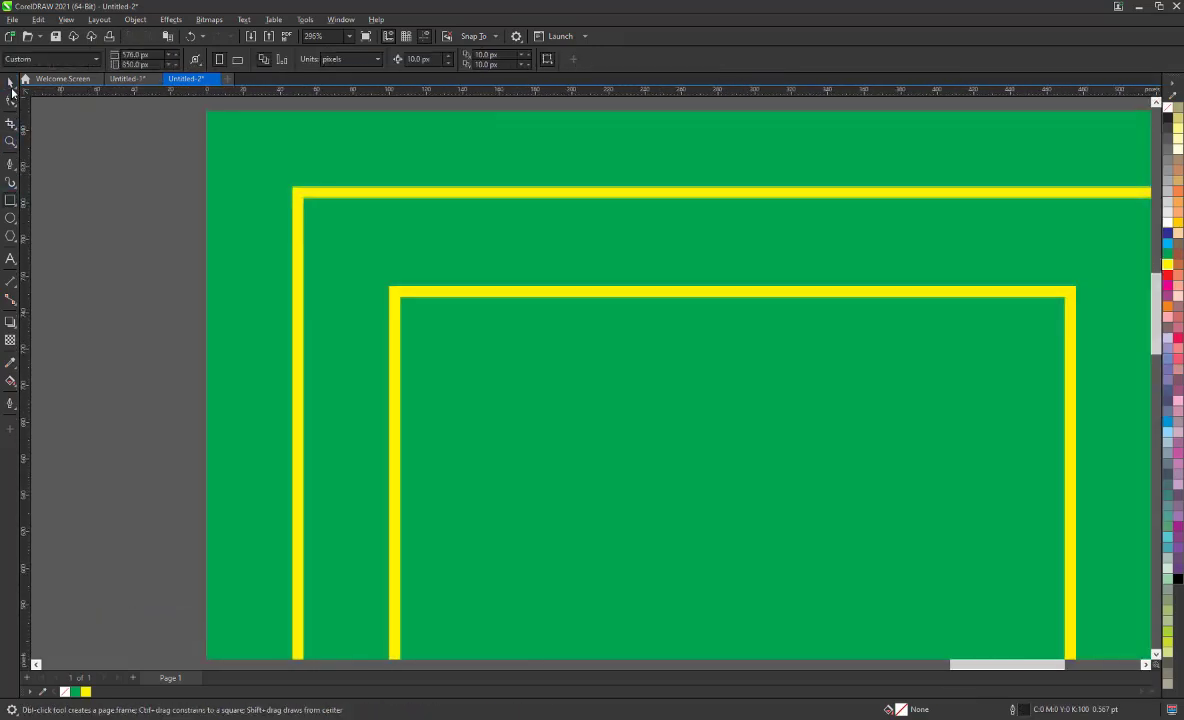
{"action": "scroll", "coordinate": [285, 386], "scroll_direction": "down", "scroll_amount": 1}
Step: Darken the background field to deep green and remove the inner frame's fill
{"action": "left_click", "coordinate": [285, 386]}
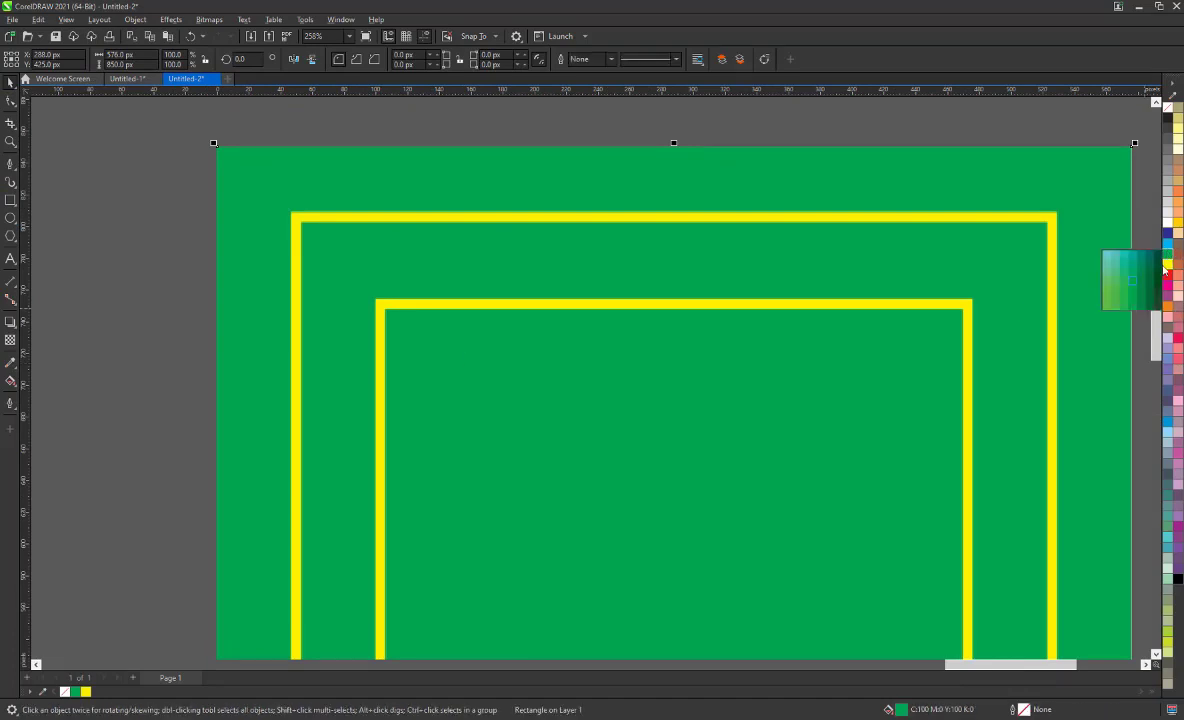
{"action": "left_click_drag", "start_coordinate": [1167, 254], "coordinate": [1160, 285]}
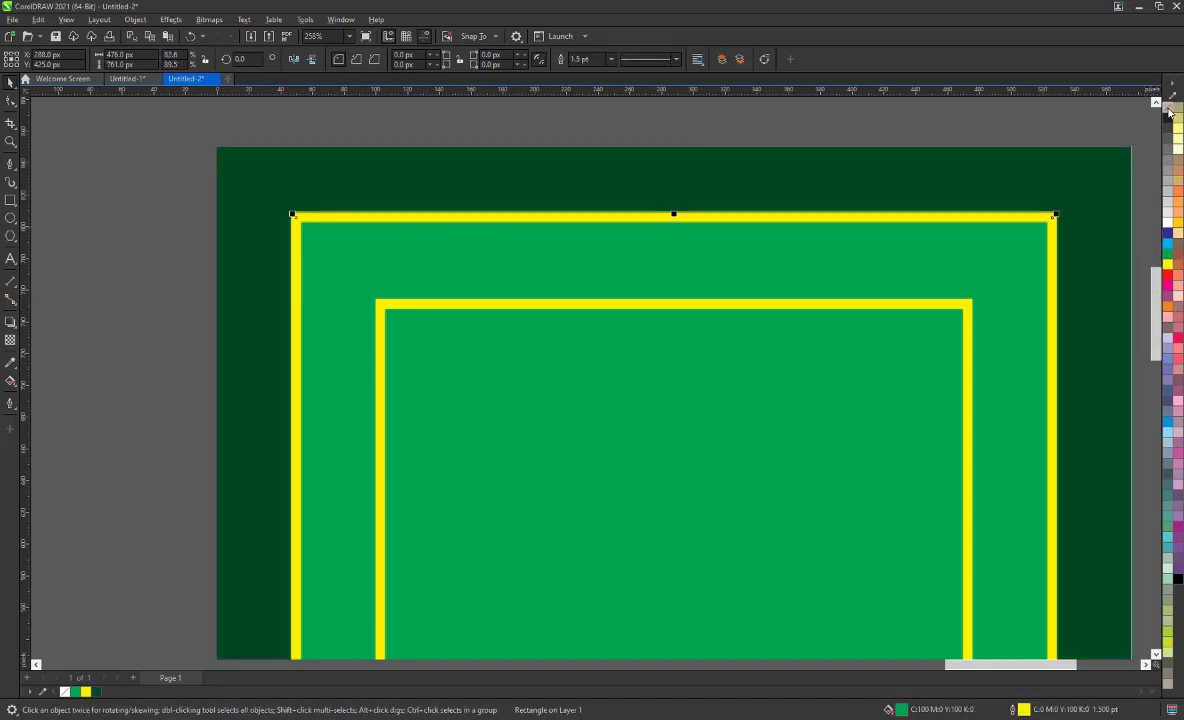
{"action": "left_click", "coordinate": [1167, 112]}
{"action": "left_click", "coordinate": [1167, 106]}
{"action": "scroll", "coordinate": [539, 252], "scroll_direction": "down", "scroll_amount": 3}
{"action": "scroll", "coordinate": [470, 290], "scroll_direction": "up", "scroll_amount": 3}
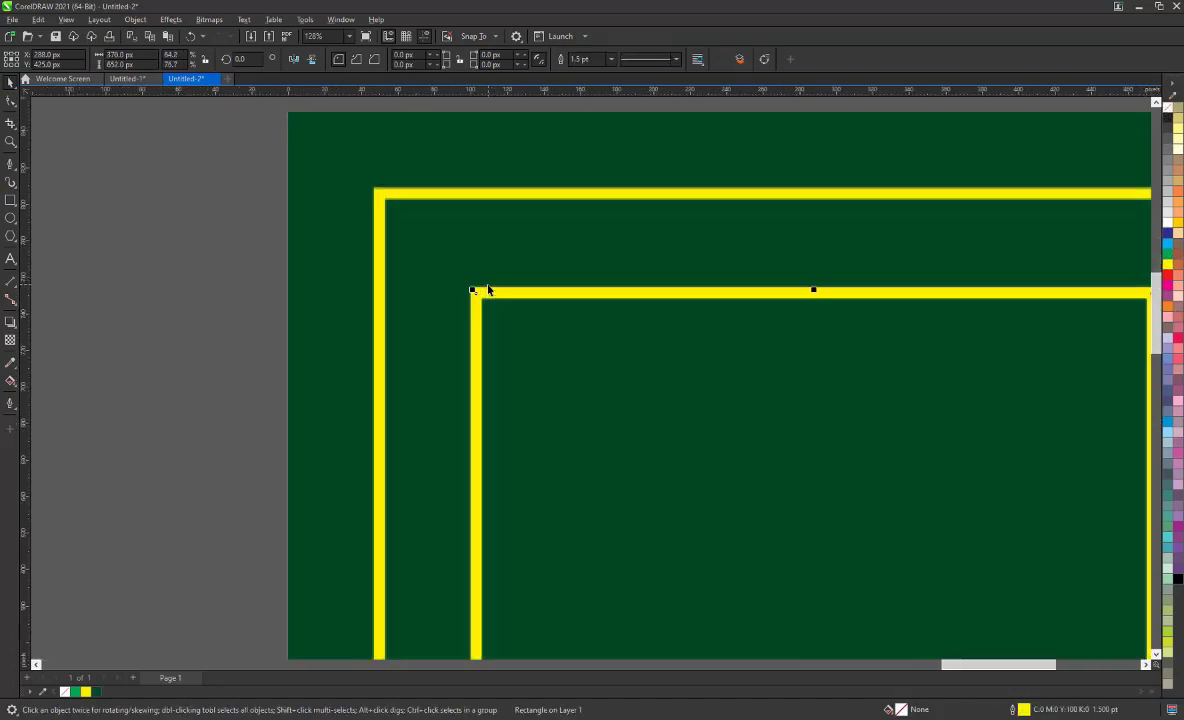
{"action": "scroll", "coordinate": [320, 295], "scroll_direction": "down", "scroll_amount": 3}
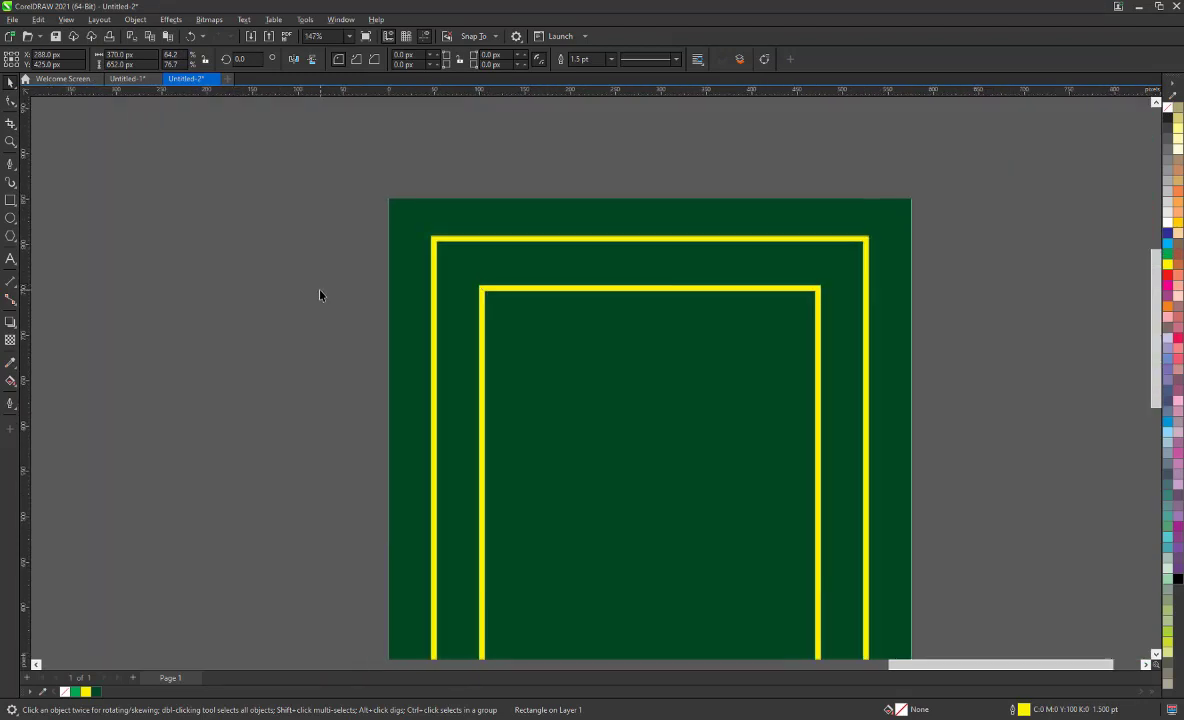
Step: Set the inner and outer yellow frame outlines to 3.0 pt
{"action": "left_click", "coordinate": [573, 288]}
{"action": "left_click", "coordinate": [600, 59]}
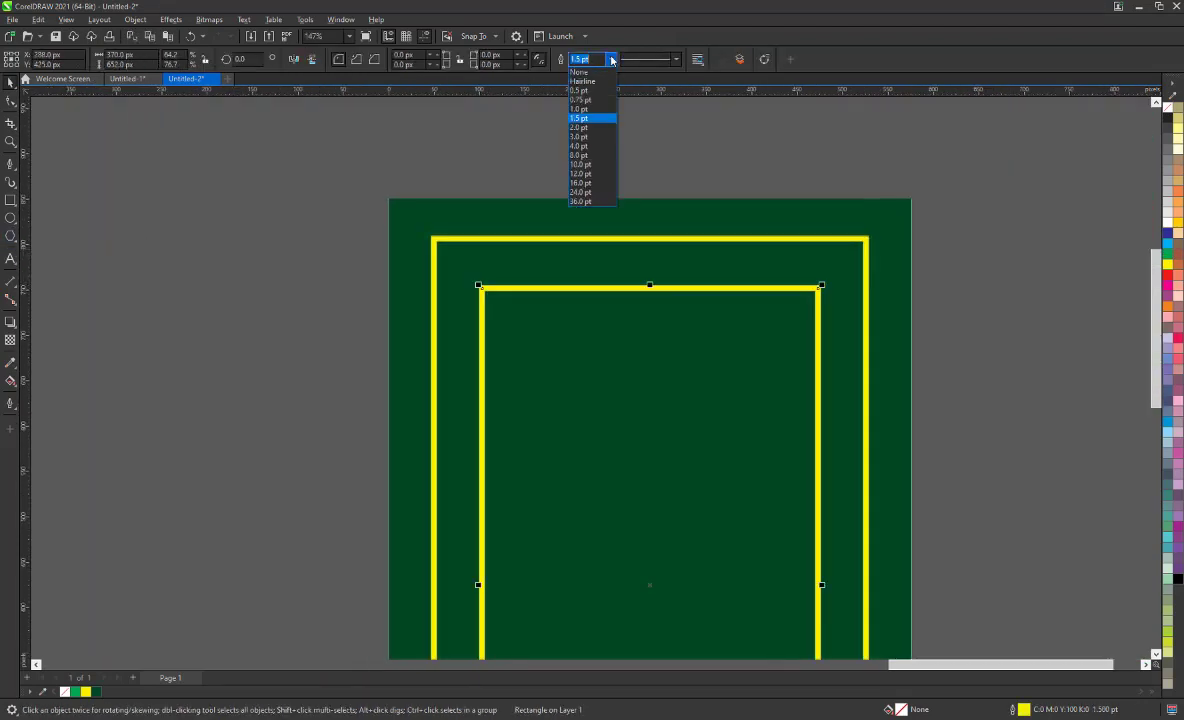
{"action": "left_click", "coordinate": [580, 136]}
{"action": "left_click", "coordinate": [612, 59]}
{"action": "left_click", "coordinate": [596, 140]}
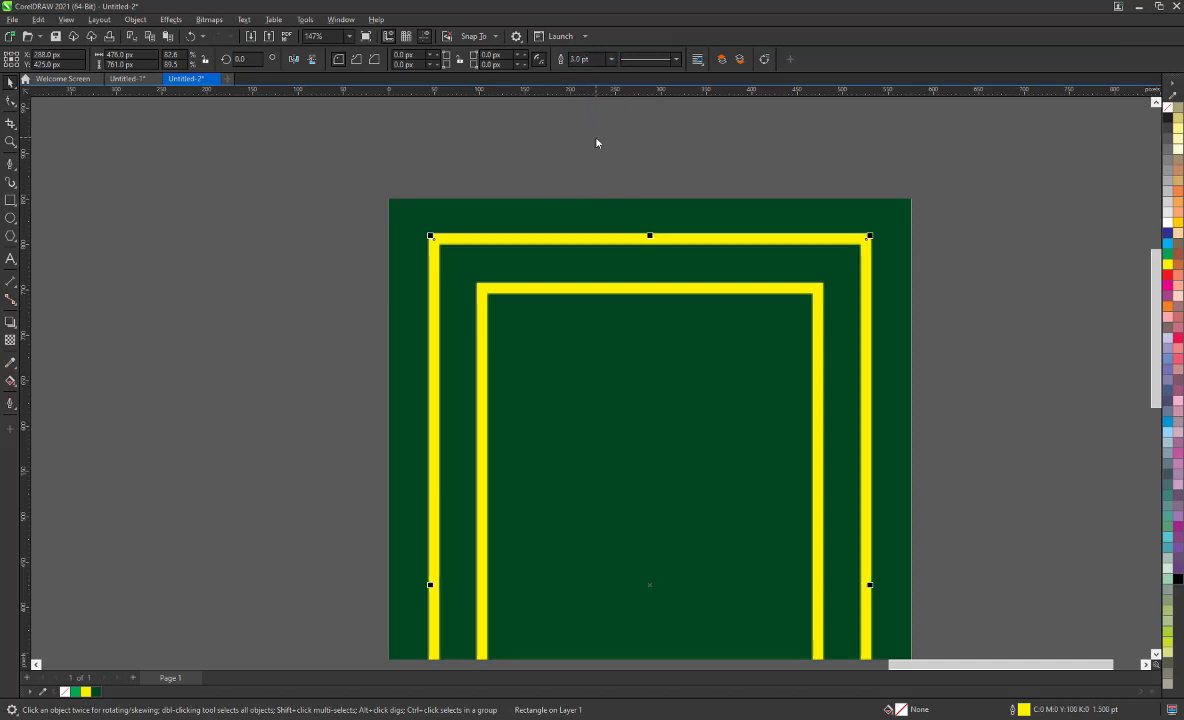
{"action": "scroll", "coordinate": [563, 249], "scroll_direction": "up", "scroll_amount": 3}
Step: Convert the outer and inner frame outlines to objects
{"action": "left_click", "coordinate": [66, 19]}
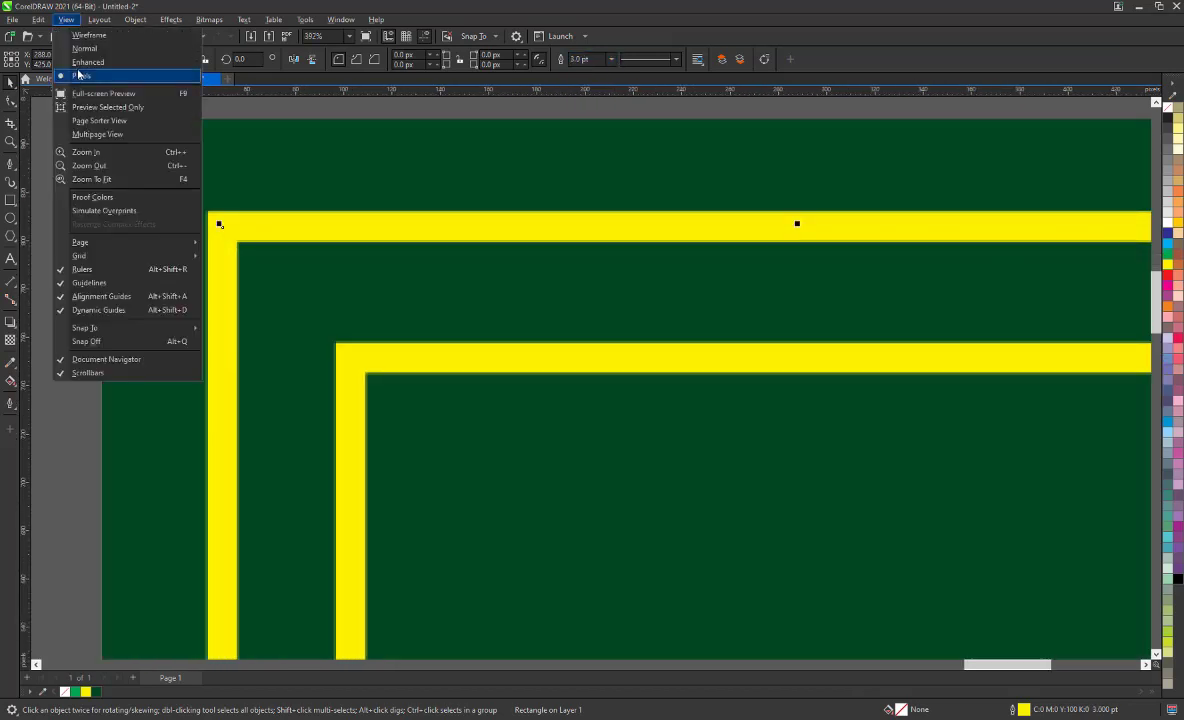
{"action": "left_click", "coordinate": [135, 19]}
{"action": "left_click", "coordinate": [163, 363]}
{"action": "left_click", "coordinate": [347, 352]}
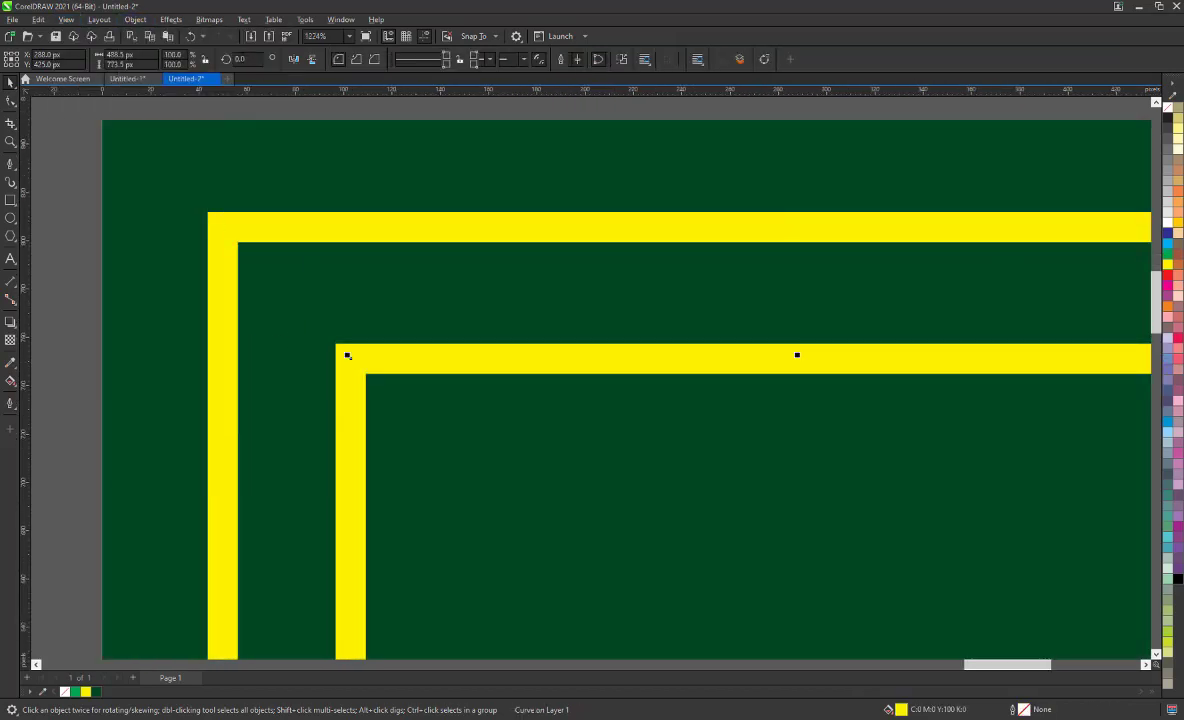
{"action": "left_click", "coordinate": [135, 19]}
{"action": "left_click", "coordinate": [163, 363]}
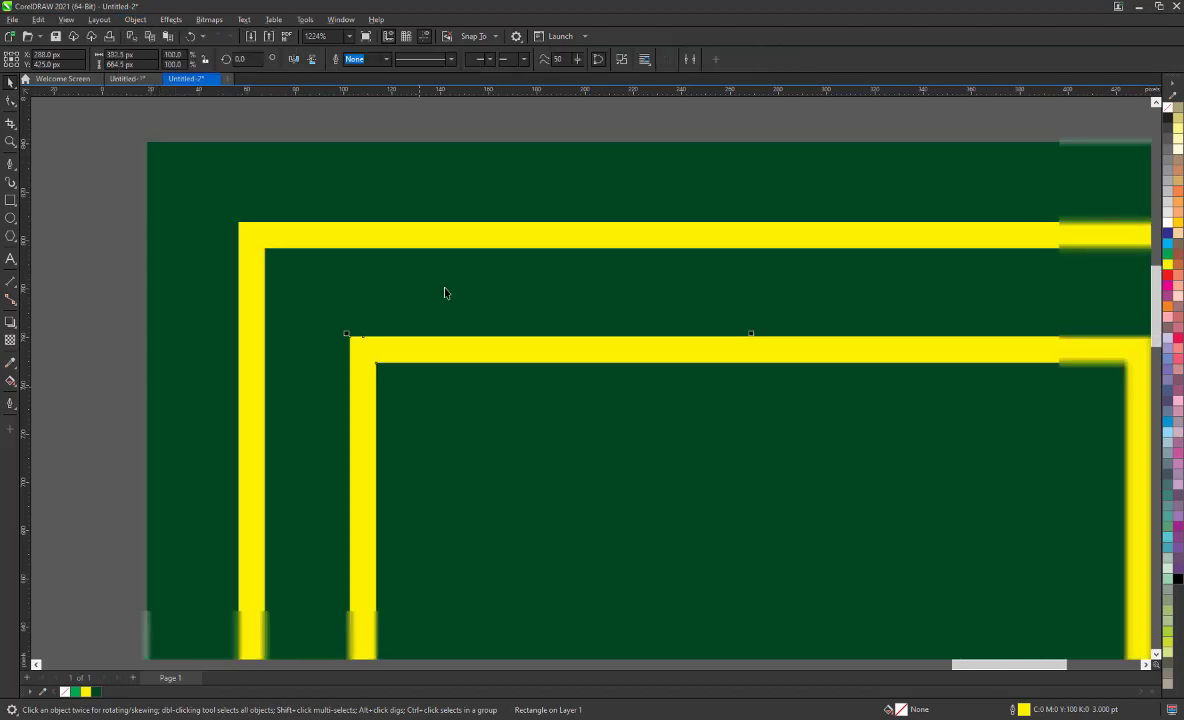
{"action": "scroll", "coordinate": [444, 291], "scroll_direction": "down", "scroll_amount": 3}
Step: Draw a diagonal line left of the rug and make an offset copy
{"action": "left_click", "coordinate": [256, 287]}
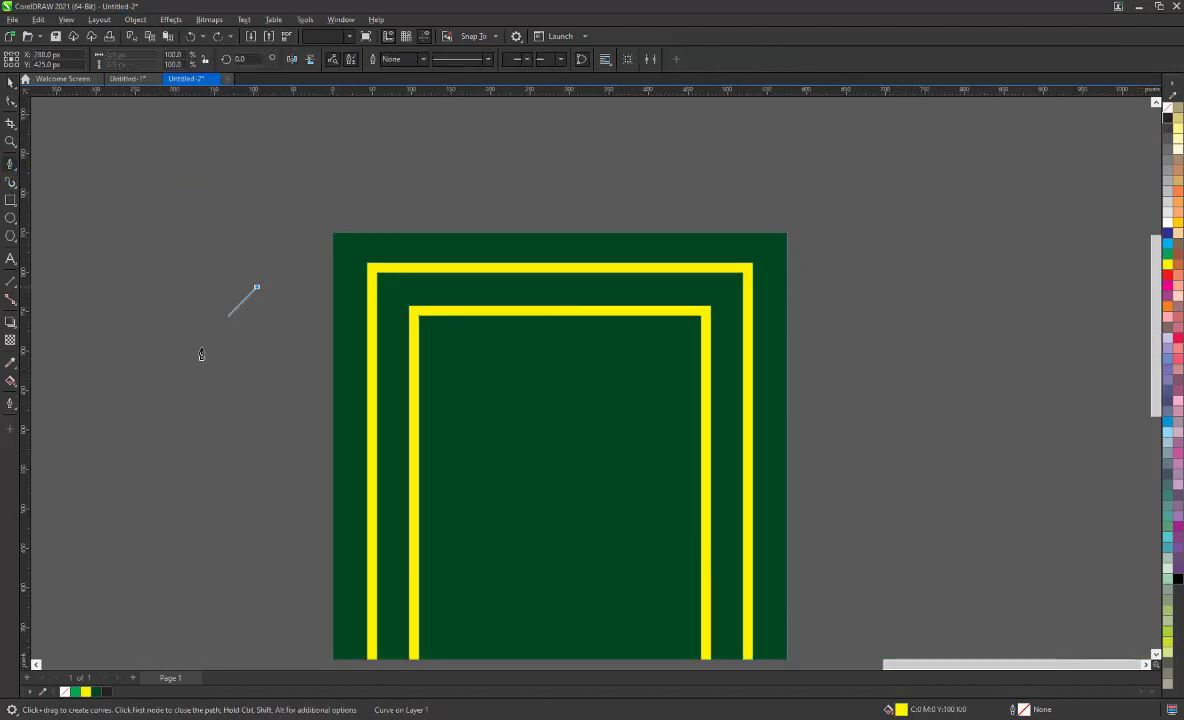
{"action": "left_click", "coordinate": [122, 420]}
{"action": "left_click", "coordinate": [10, 84]}
{"action": "scroll", "coordinate": [185, 350], "scroll_direction": "up", "scroll_amount": 3}
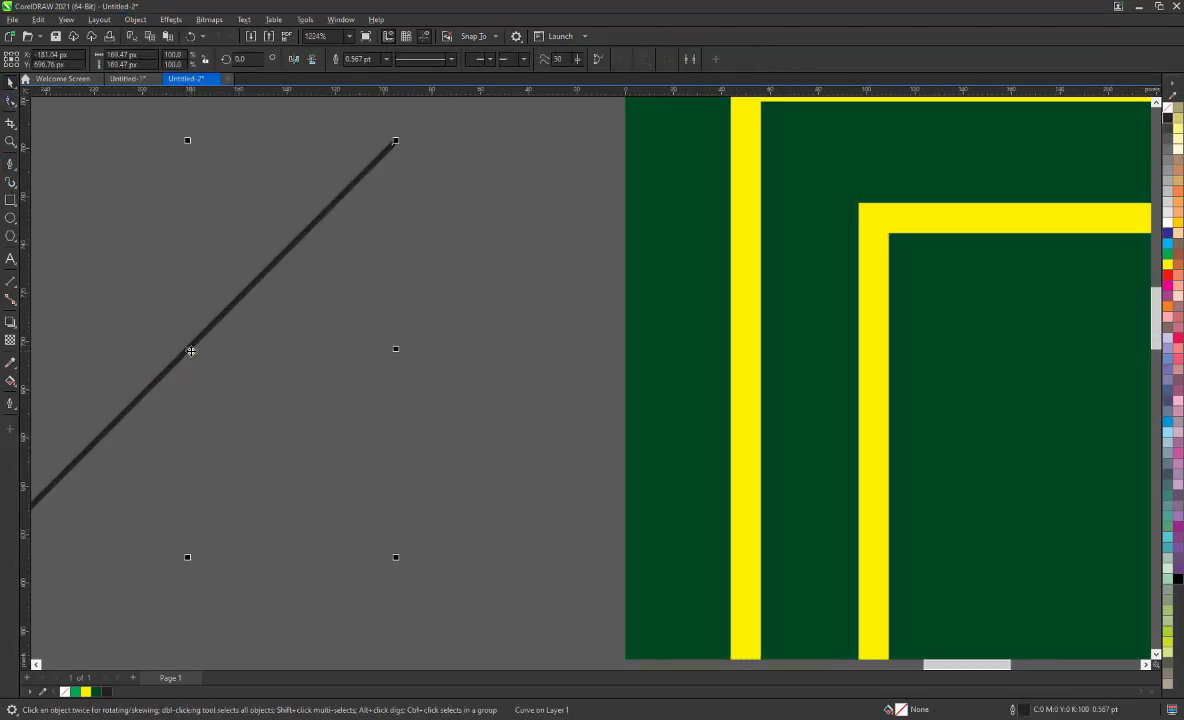
{"action": "left_click_drag", "start_coordinate": [188, 349], "coordinate": [192, 375]}
{"action": "scroll", "coordinate": [259, 357], "scroll_direction": "down", "scroll_amount": 1}
Step: Configure Step and Repeat: no horizontal offset, downward gap spacing, 30 copies
{"action": "left_click", "coordinate": [38, 19]}
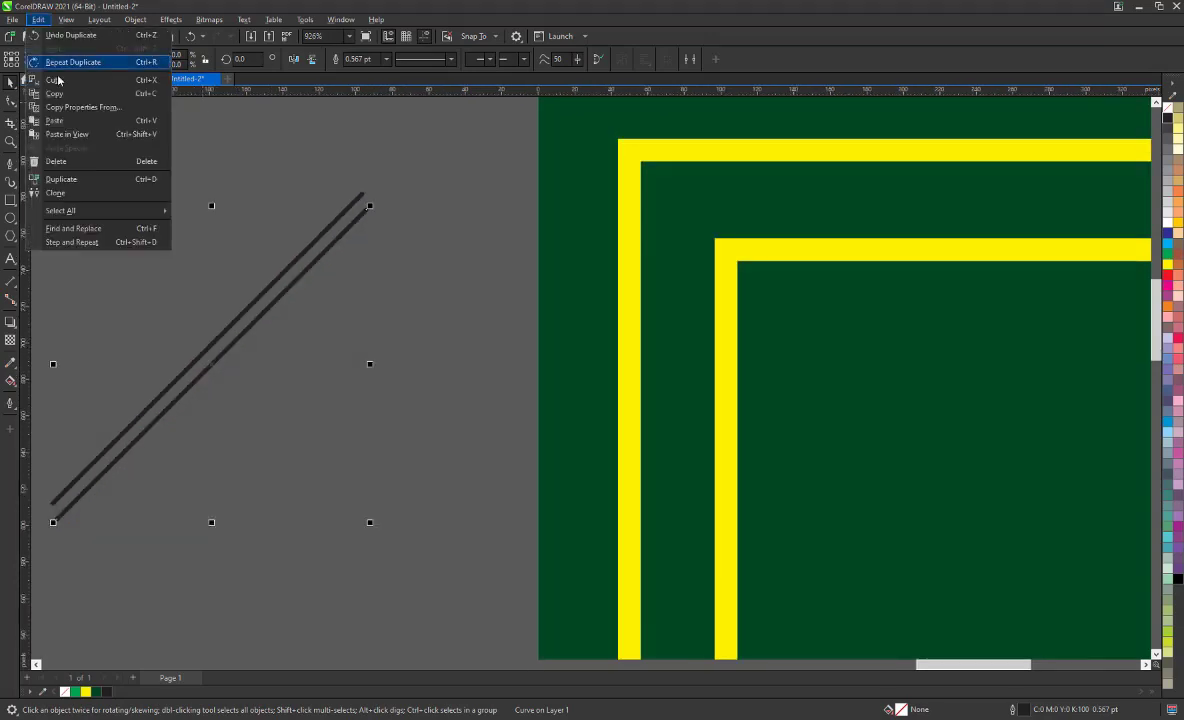
{"action": "left_click", "coordinate": [72, 241]}
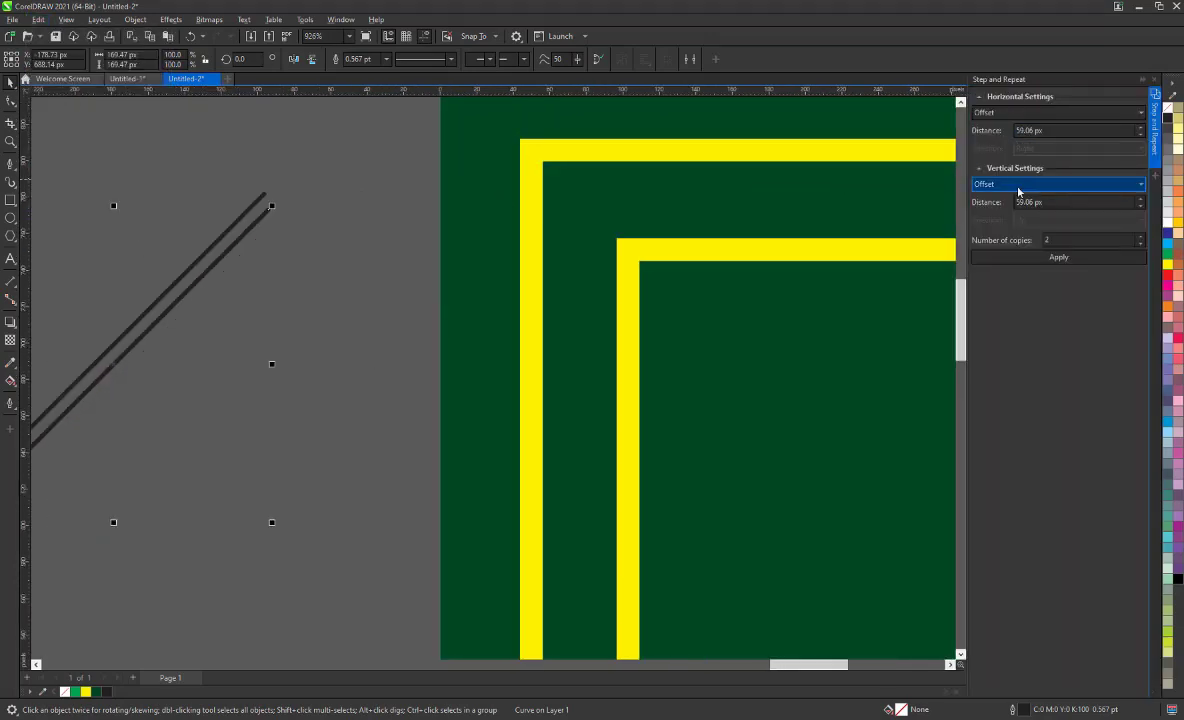
{"action": "left_click", "coordinate": [1006, 113]}
{"action": "left_click", "coordinate": [995, 125]}
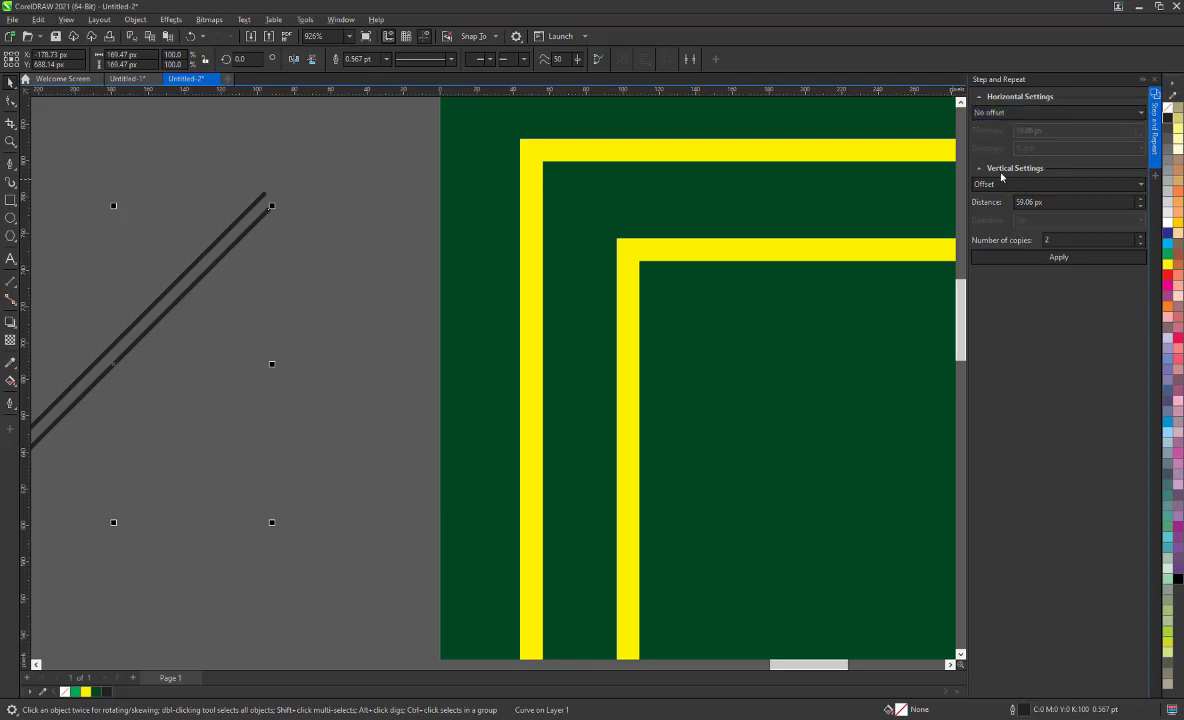
{"action": "left_click", "coordinate": [1003, 184]}
{"action": "left_click", "coordinate": [1005, 215]}
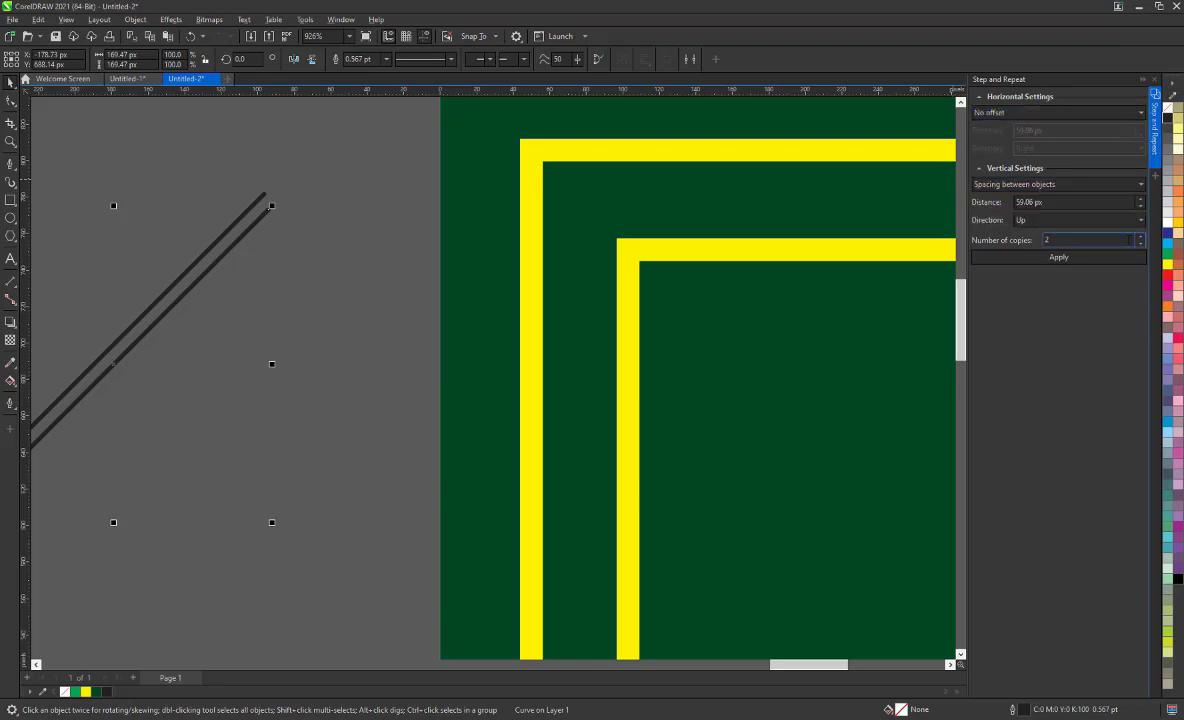
{"action": "left_click", "coordinate": [1141, 220]}
{"action": "left_click", "coordinate": [1139, 236]}
{"action": "type", "text": "30"}
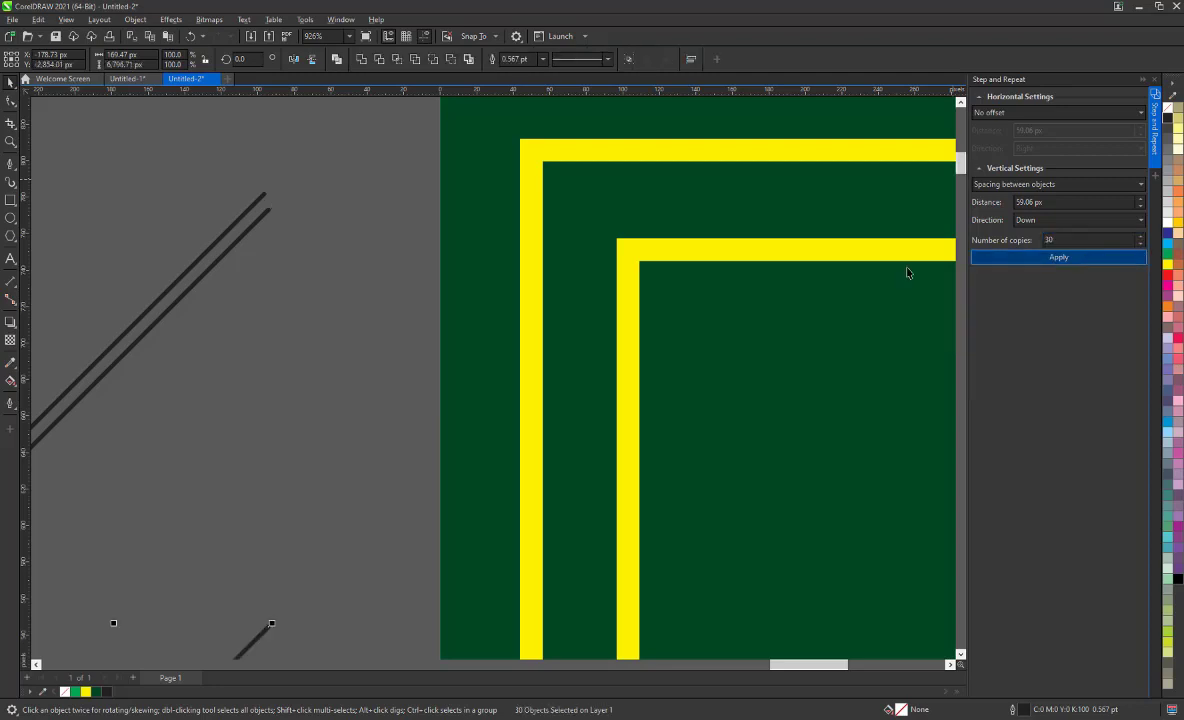
{"action": "left_click_drag", "start_coordinate": [1060, 202], "coordinate": [925, 205]}
{"action": "type", "text": "3"}
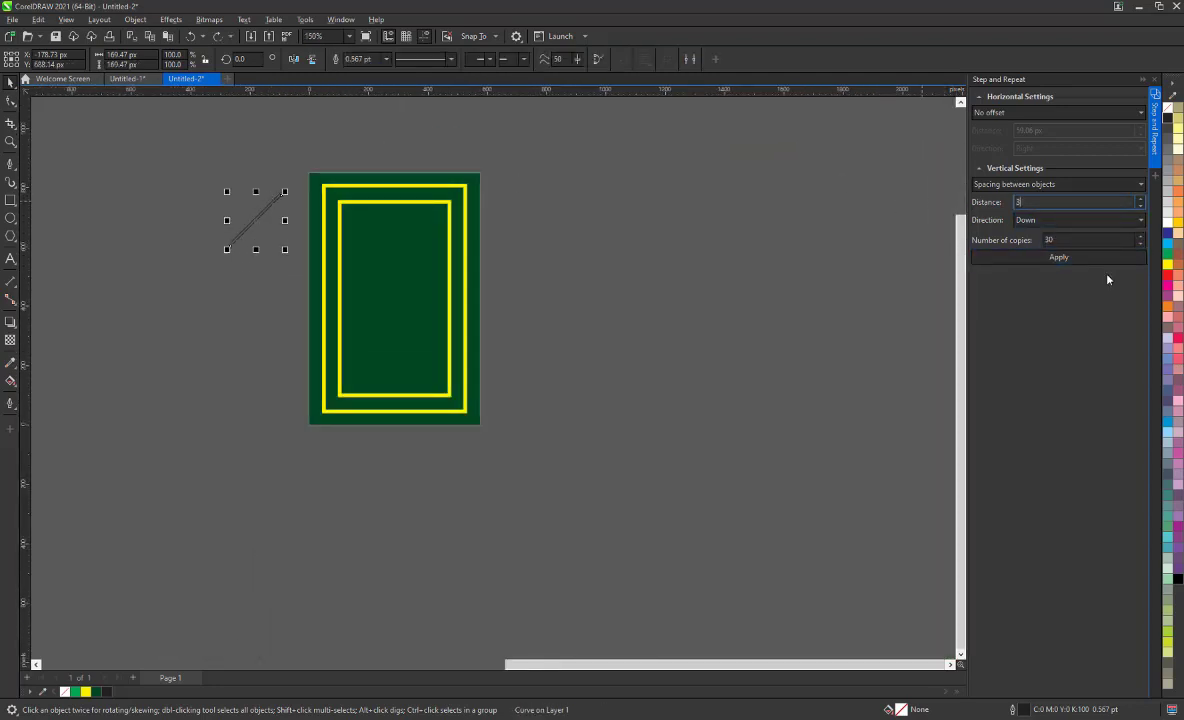
{"action": "left_click", "coordinate": [1075, 266]}
Step: Undo the trial copies and set the Step and Repeat spacing to 0.1 px
{"action": "key", "text": "ctrl+z"}
{"action": "left_click", "coordinate": [990, 257]}
{"action": "key", "text": "ctrl+z"}
{"action": "left_click_drag", "start_coordinate": [1060, 202], "coordinate": [863, 195]}
{"action": "type", "text": "0."}
{"action": "key", "text": "Return"}
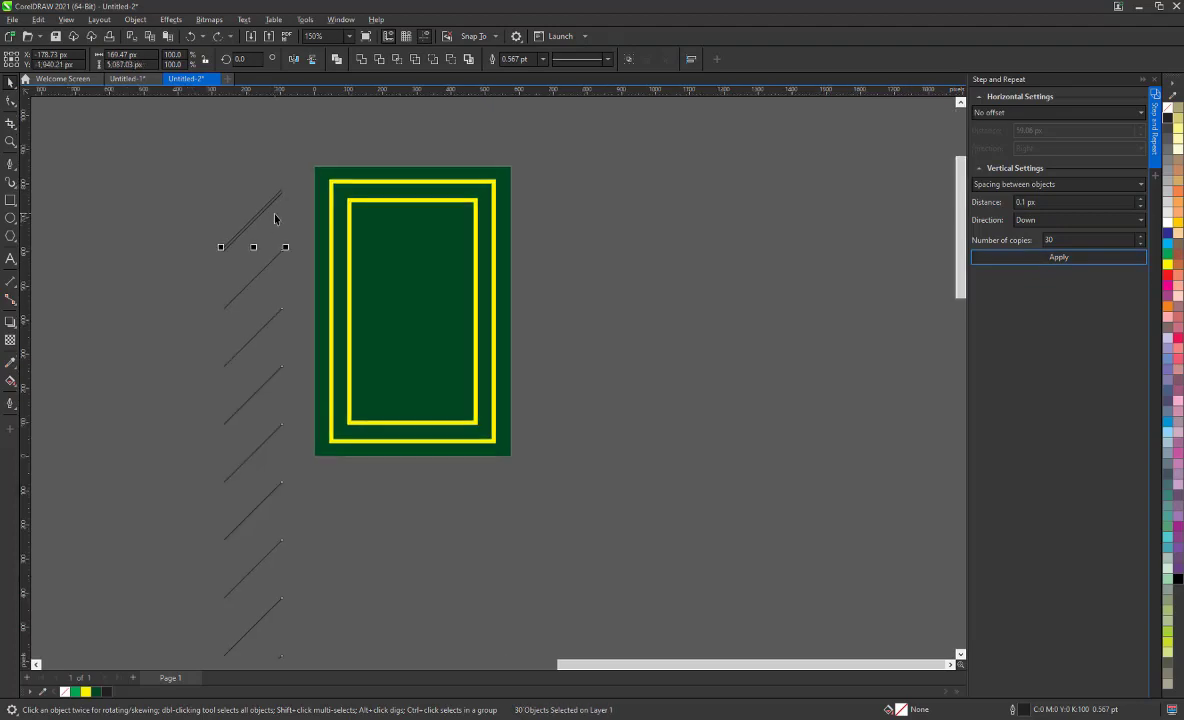
Step: Delete the extra line and apply 30 copies spaced 0.1 px to the original line
{"action": "scroll", "coordinate": [253, 197], "scroll_direction": "up", "scroll_amount": 3}
{"action": "left_click", "coordinate": [254, 198]}
{"action": "key", "text": "Delete"}
{"action": "left_click", "coordinate": [263, 182]}
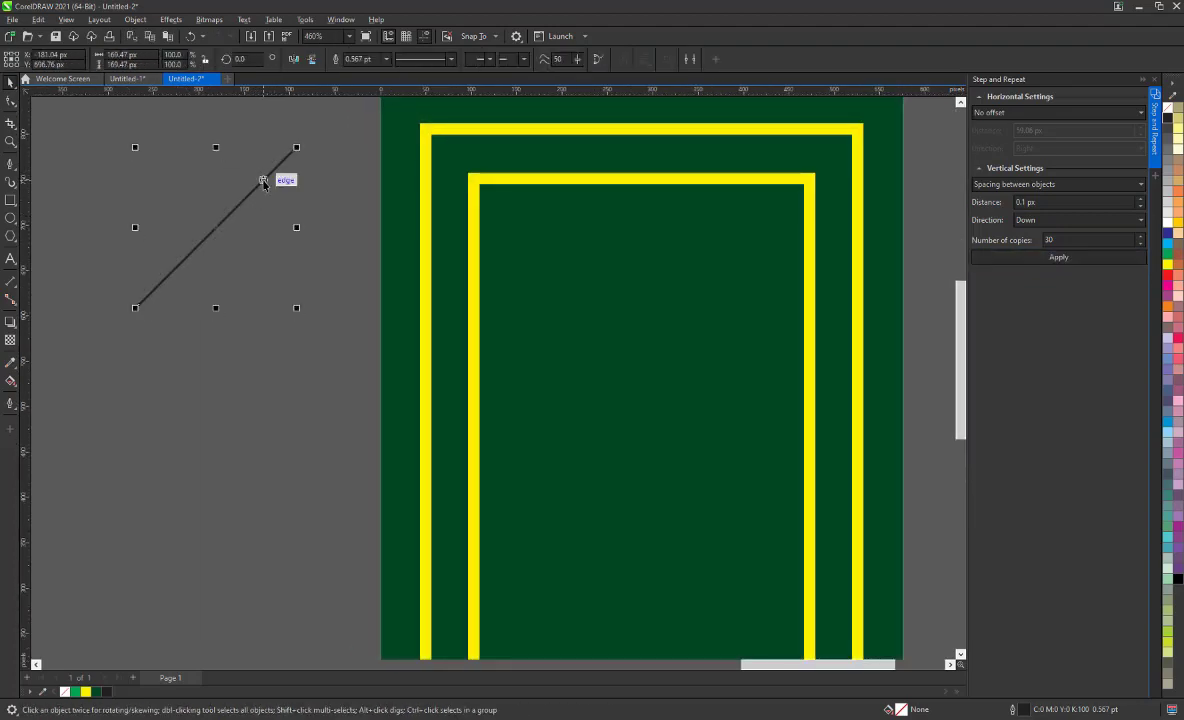
{"action": "left_click", "coordinate": [1104, 258]}
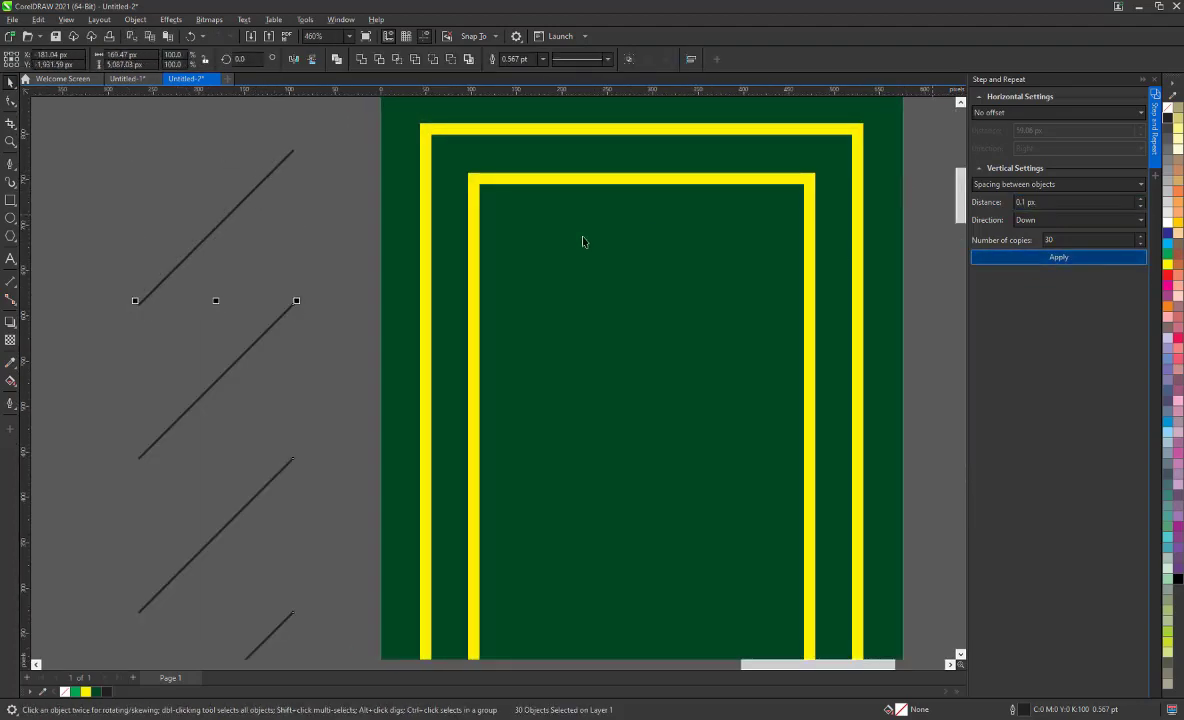
{"action": "scroll", "coordinate": [584, 241], "scroll_direction": "down", "scroll_amount": 5}
{"action": "scroll", "coordinate": [550, 238], "scroll_direction": "up", "scroll_amount": 2}
{"action": "scroll", "coordinate": [480, 245], "scroll_direction": "up", "scroll_amount": 3}
{"action": "scroll", "coordinate": [417, 253], "scroll_direction": "up", "scroll_amount": 4}
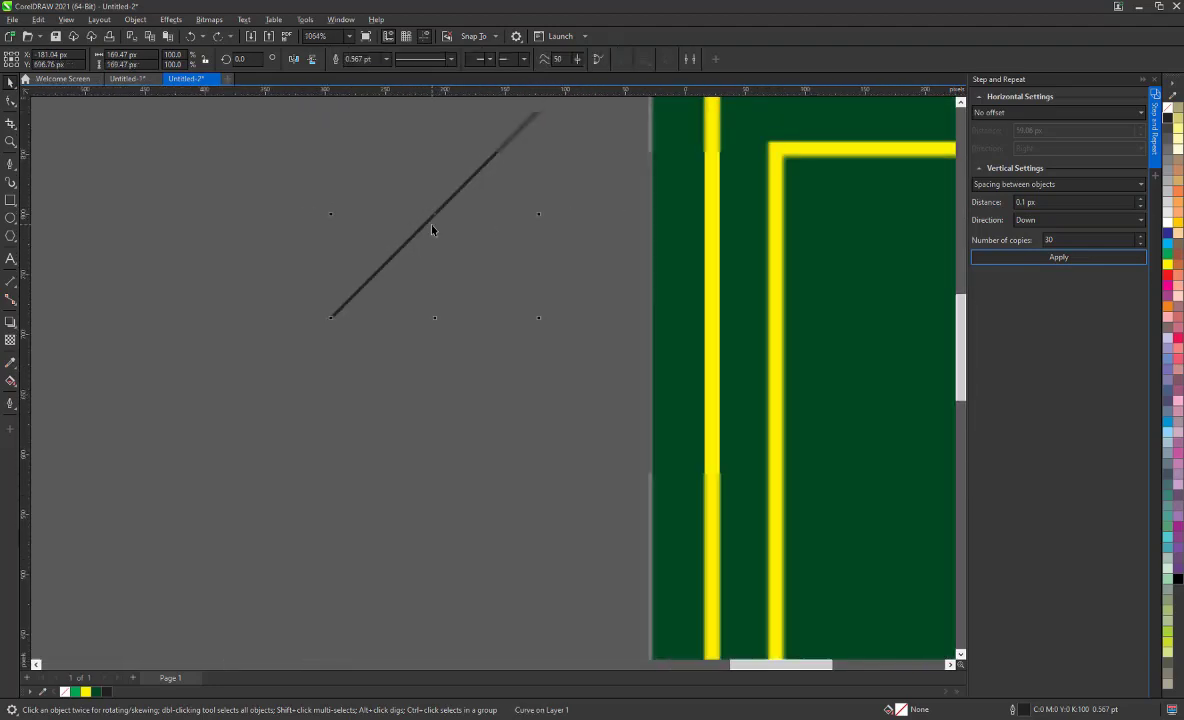
{"action": "scroll", "coordinate": [433, 227], "scroll_direction": "down", "scroll_amount": 1}
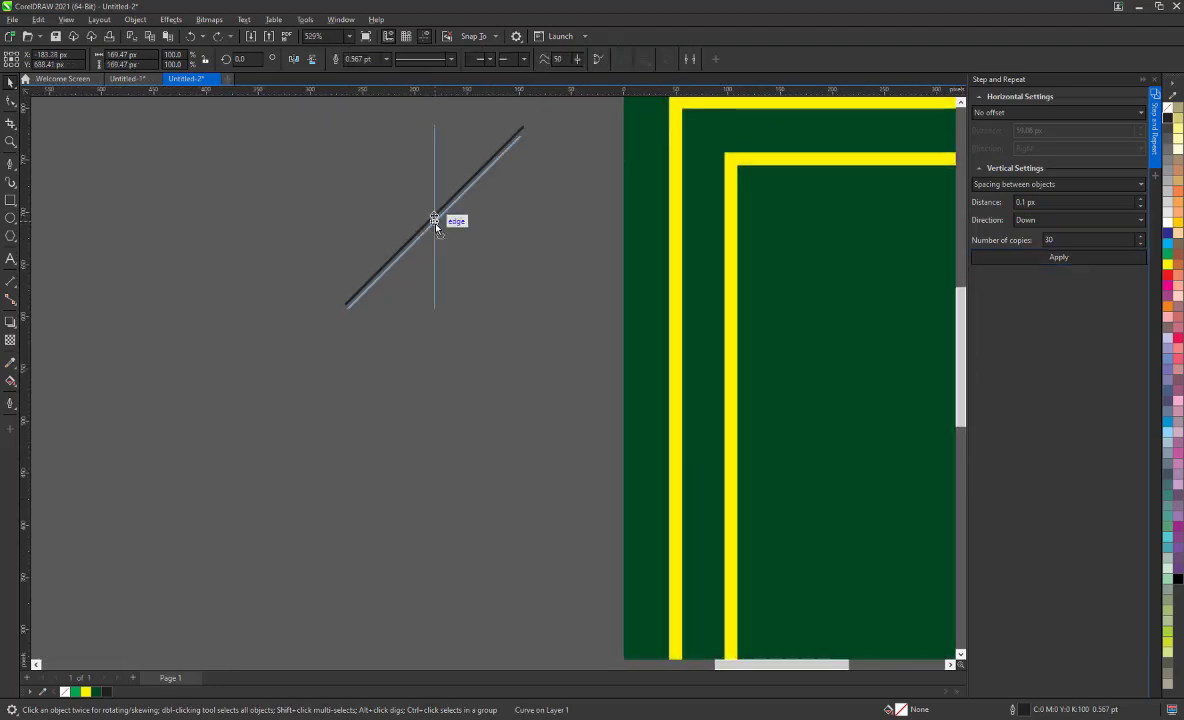
Step: Duplicate the diagonal line repeatedly with Ctrl+D to extend the hatched band
{"action": "left_click", "coordinate": [39, 20]}
{"action": "left_click", "coordinate": [69, 182]}
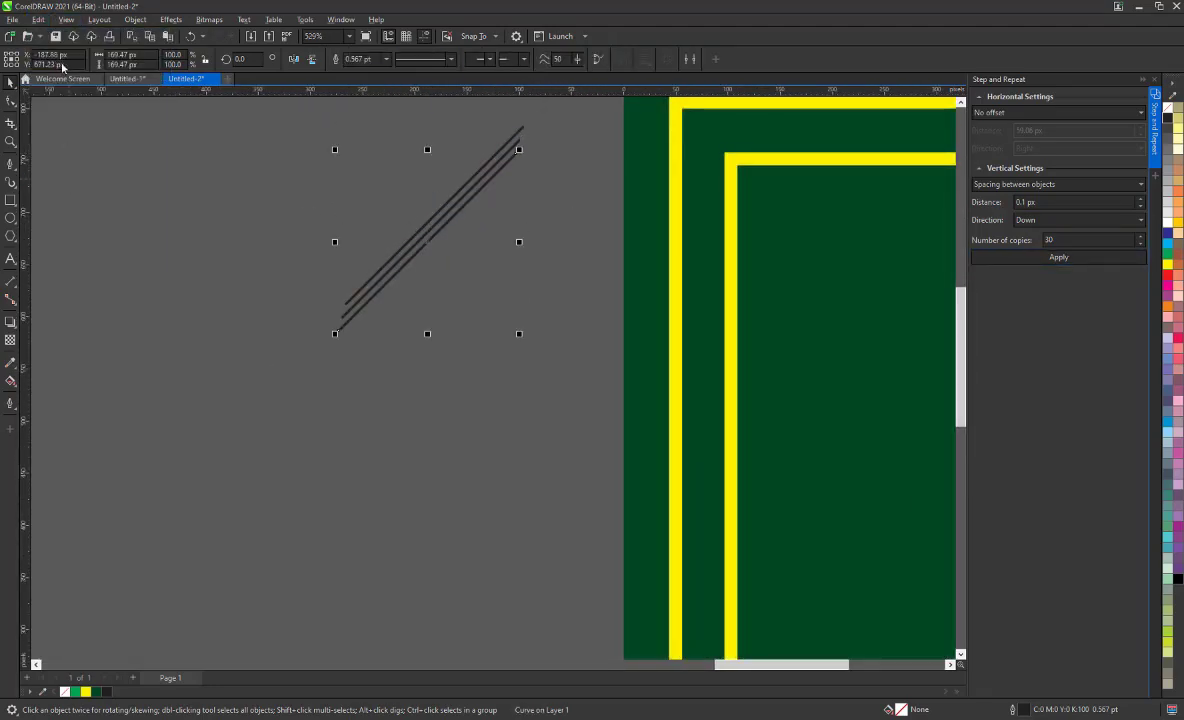
{"action": "left_click", "coordinate": [39, 20]}
{"action": "left_click", "coordinate": [143, 179]}
{"action": "key", "text": "ctrl+d"}
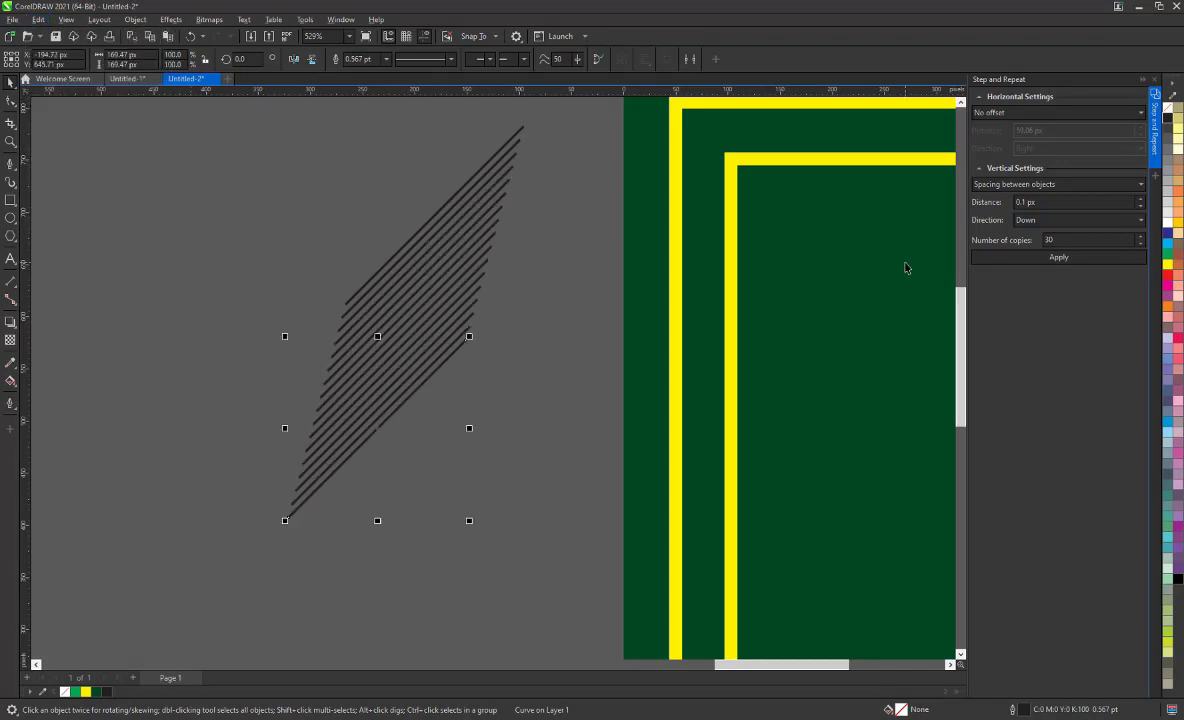
{"action": "scroll", "coordinate": [906, 264], "scroll_direction": "down", "scroll_amount": 4}
{"action": "scroll", "coordinate": [679, 452], "scroll_direction": "down", "scroll_amount": 1}
Step: Centre-align the diagonal lines, widen the line stack leftward and skew it to a steeper slant
{"action": "left_click", "coordinate": [304, 152]}
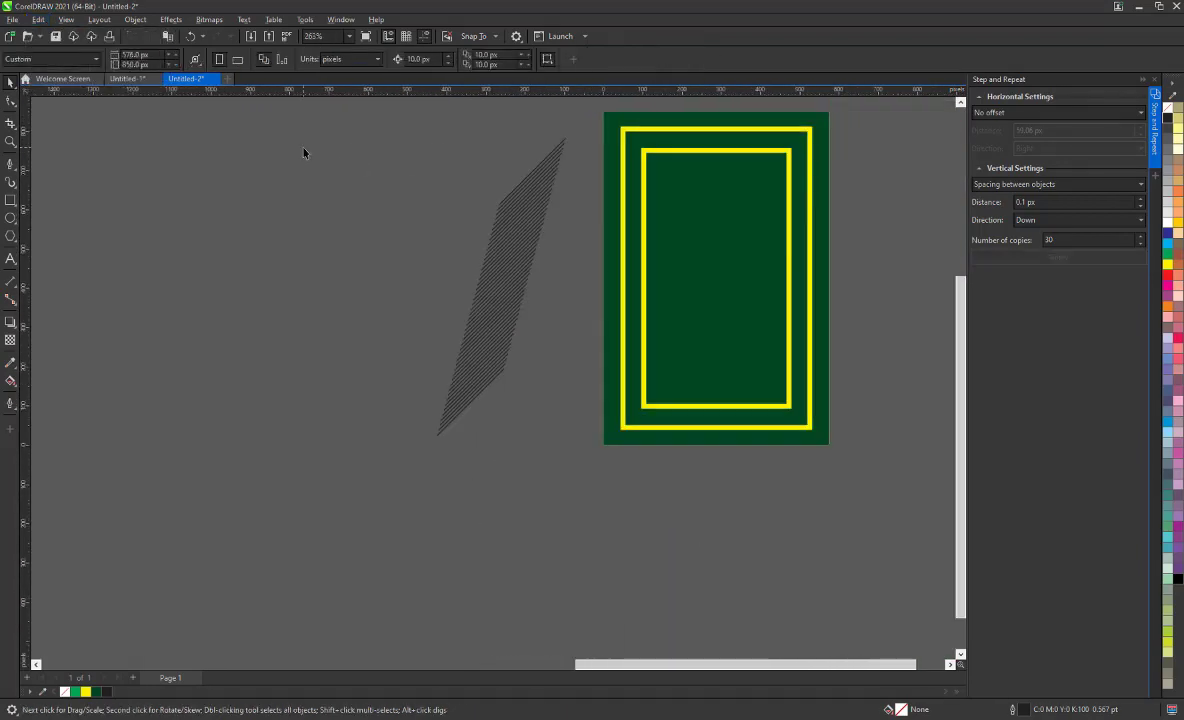
{"action": "left_click_drag", "start_coordinate": [560, 494], "coordinate": [584, 500]}
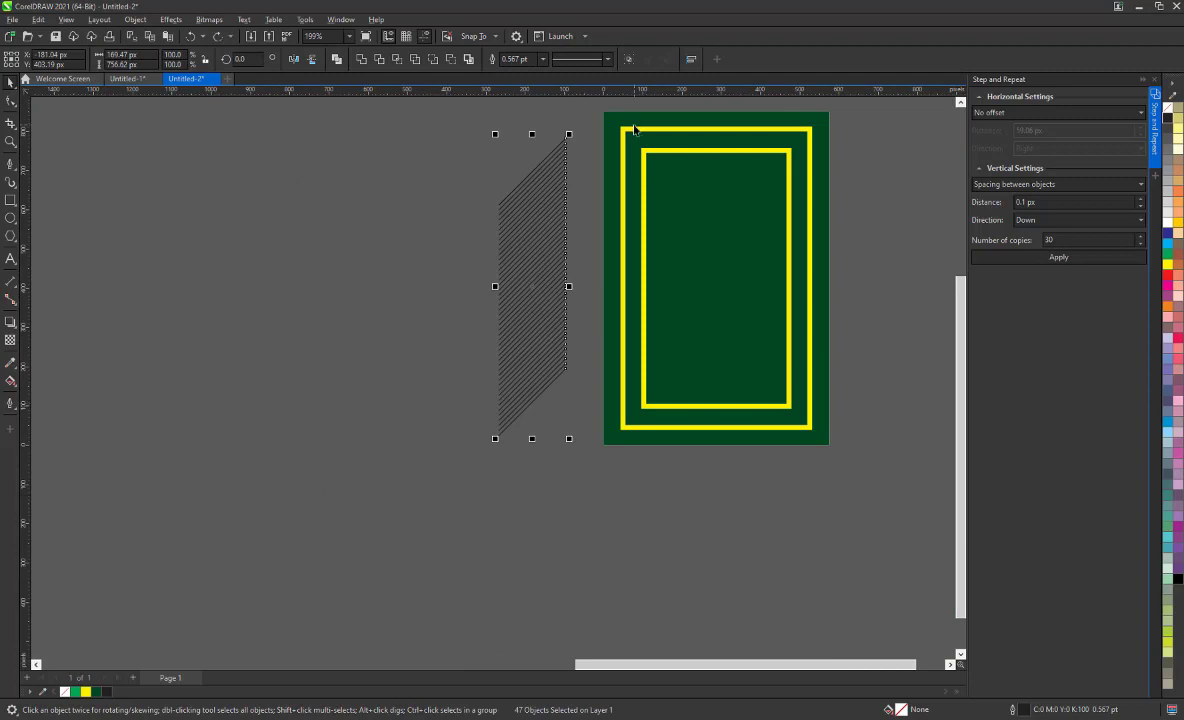
{"action": "key", "text": "ctrl+shift+a"}
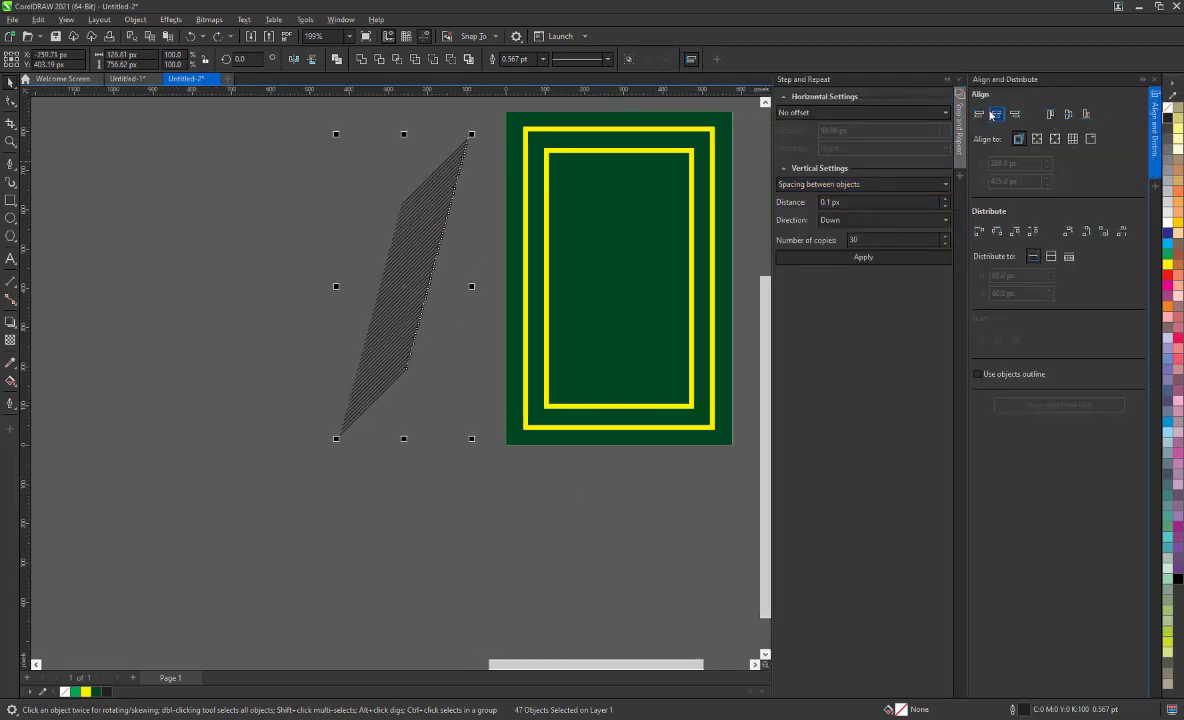
{"action": "left_click", "coordinate": [996, 115]}
{"action": "left_click", "coordinate": [393, 288]}
{"action": "scroll", "coordinate": [425, 316], "scroll_direction": "down", "scroll_amount": 2}
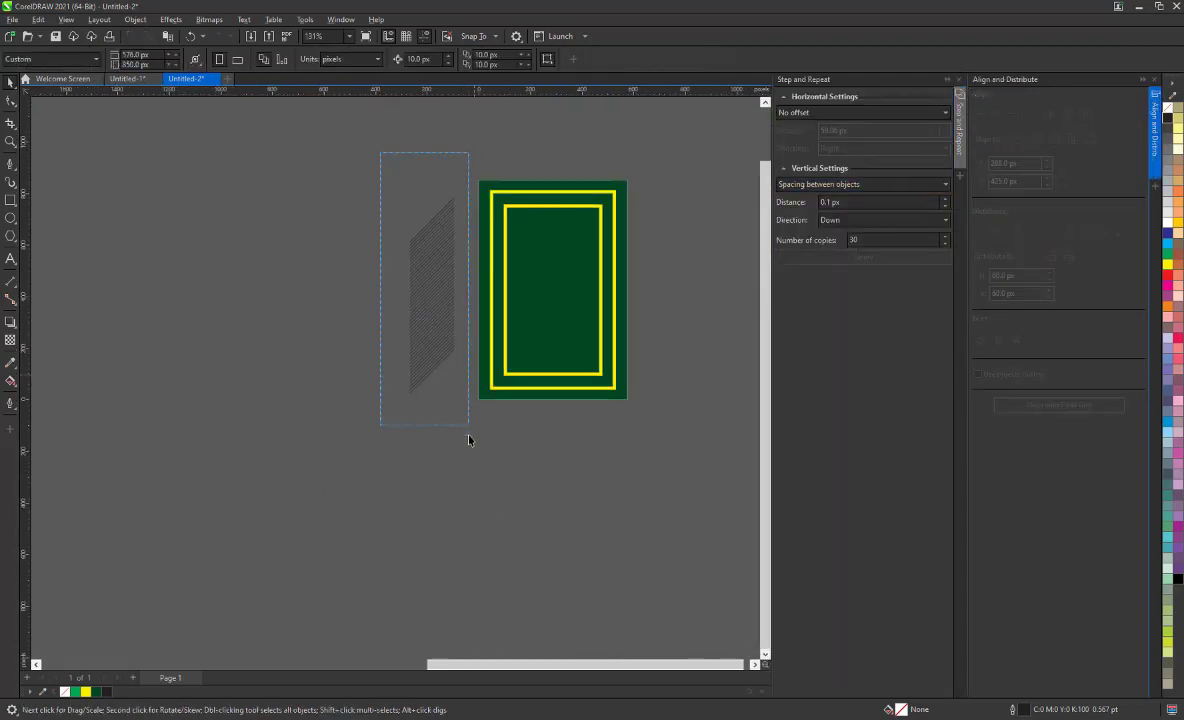
{"action": "left_click_drag", "start_coordinate": [383, 151], "coordinate": [470, 436]}
{"action": "mouse_move", "coordinate": [404, 296]}
{"action": "left_mouse_down"}
{"action": "mouse_move", "coordinate": [355, 314]}
{"action": "mouse_move", "coordinate": [305, 312]}
{"action": "mouse_move", "coordinate": [303, 368]}
{"action": "left_mouse_up"}
{"action": "left_click", "coordinate": [352, 332]}
{"action": "left_click_drag", "start_coordinate": [233, 160], "coordinate": [470, 490]}
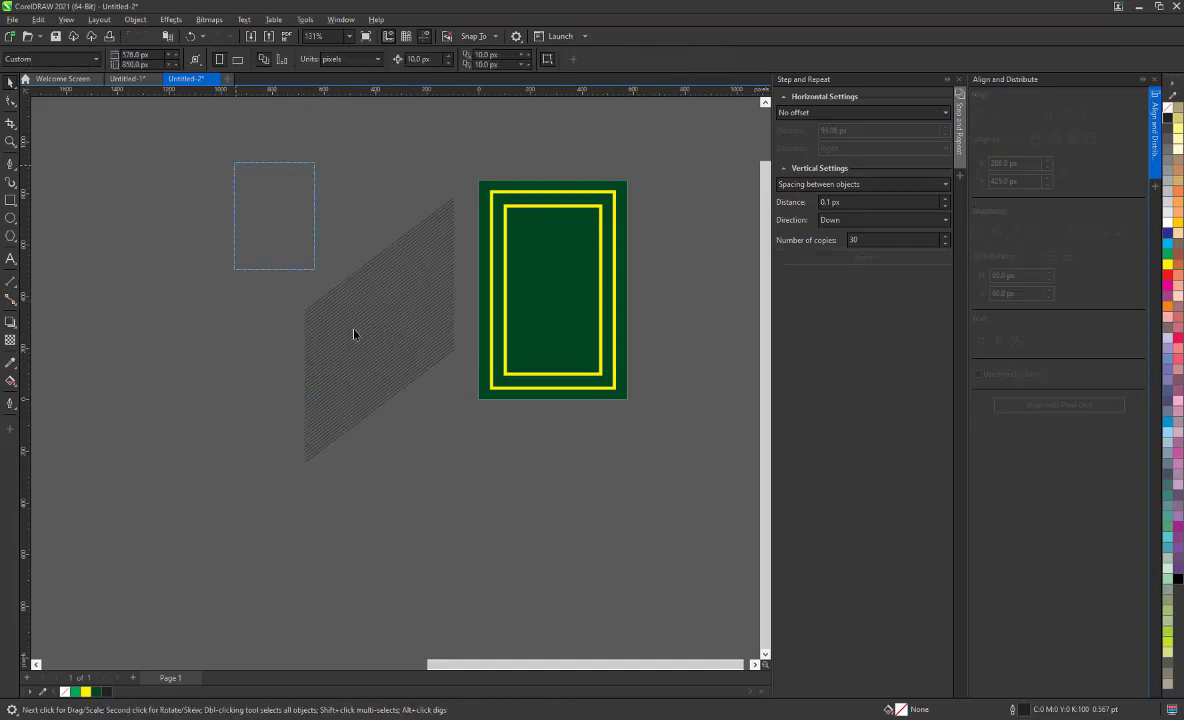
Step: Copy the line stack lower and PowerClip all 94 hatch lines inside the green rug
{"action": "left_click_drag", "start_coordinate": [375, 270], "coordinate": [393, 430]}
{"action": "scroll", "coordinate": [364, 266], "scroll_direction": "down", "scroll_amount": 2}
{"action": "left_click_drag", "start_coordinate": [447, 552], "coordinate": [447, 552]}
{"action": "right_click", "coordinate": [389, 269]}
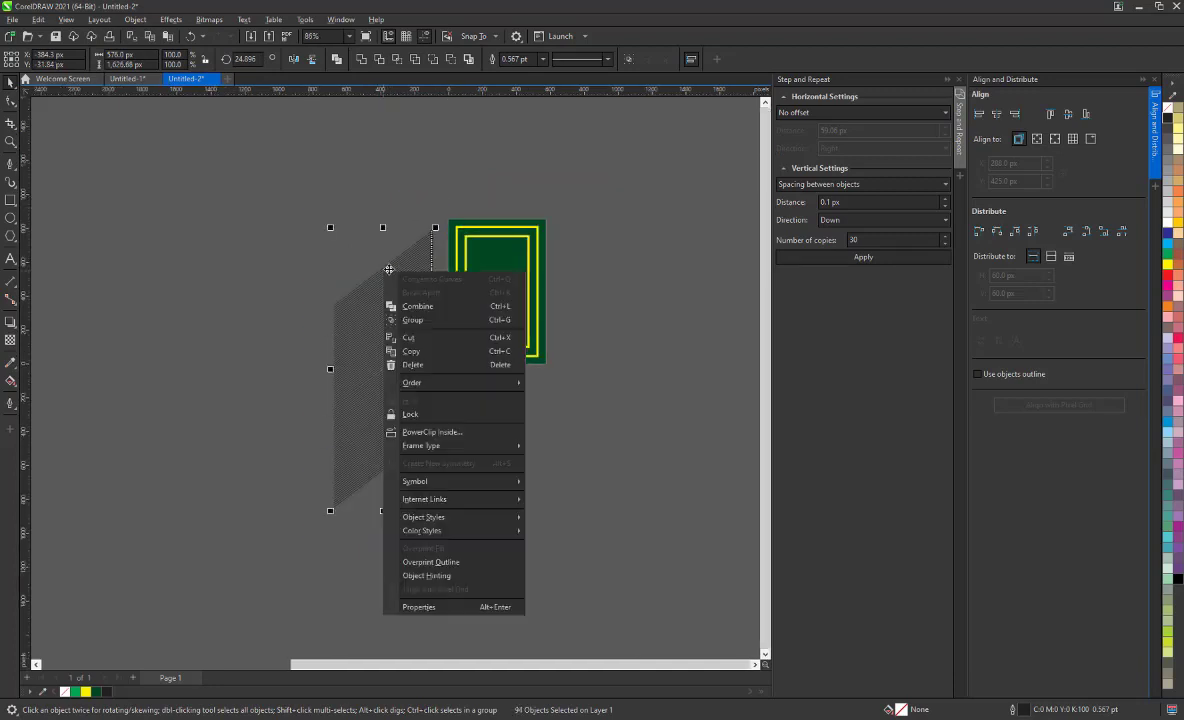
{"action": "left_click", "coordinate": [424, 432]}
{"action": "left_click", "coordinate": [476, 230]}
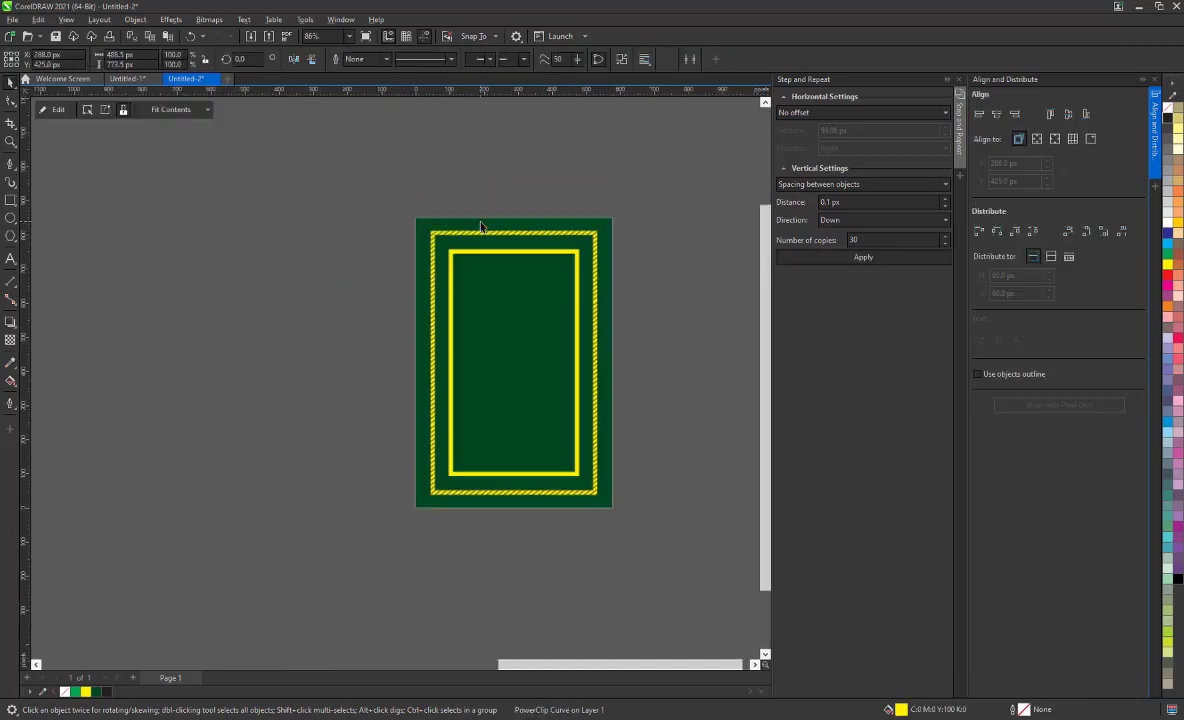
Step: Cut the hatch lines out of the rug, paste them back and move them left of the rug
{"action": "scroll", "coordinate": [443, 234], "scroll_direction": "up", "scroll_amount": 3}
{"action": "left_click", "coordinate": [443, 234]}
{"action": "left_click", "coordinate": [86, 104]}
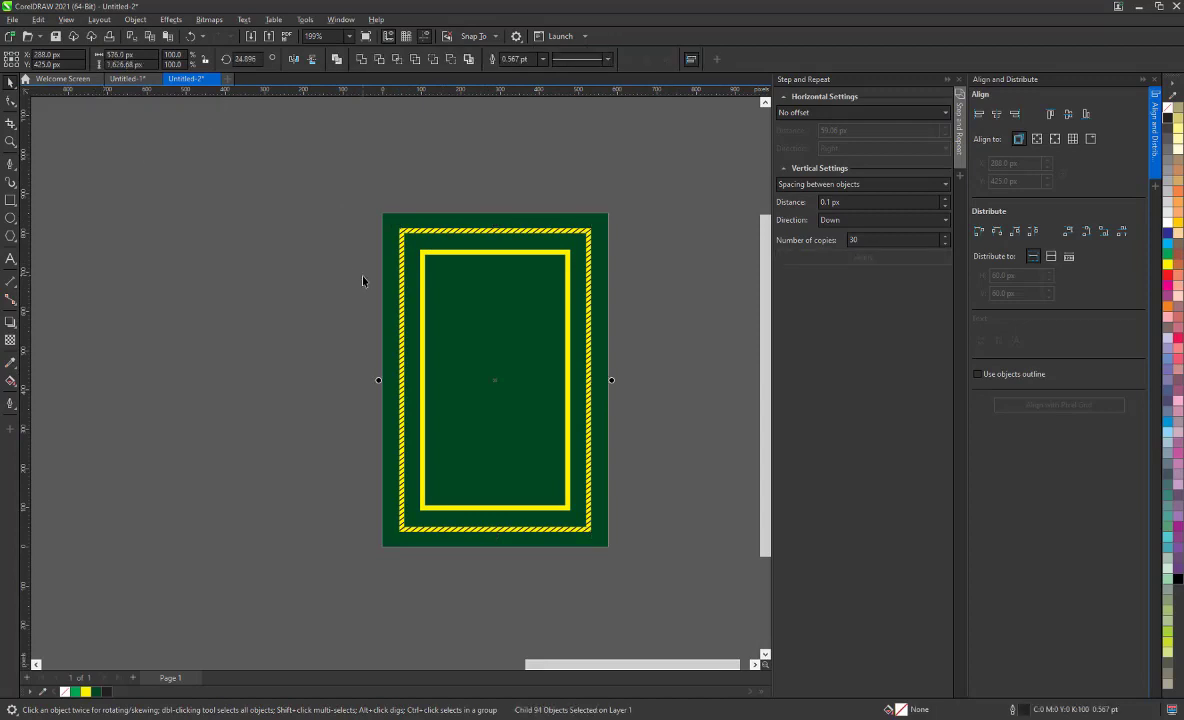
{"action": "right_click", "coordinate": [428, 230]}
{"action": "left_click", "coordinate": [449, 309]}
{"action": "right_click", "coordinate": [141, 240]}
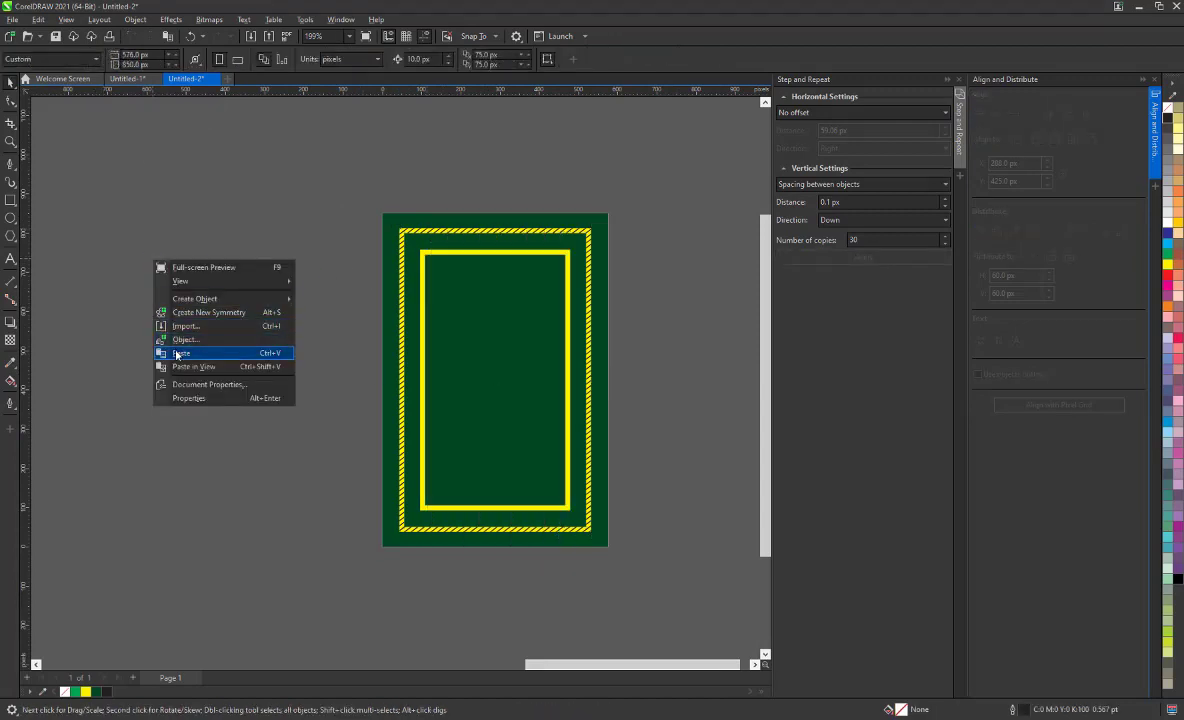
{"action": "left_click", "coordinate": [190, 346]}
{"action": "left_click_drag", "start_coordinate": [493, 166], "coordinate": [258, 190]}
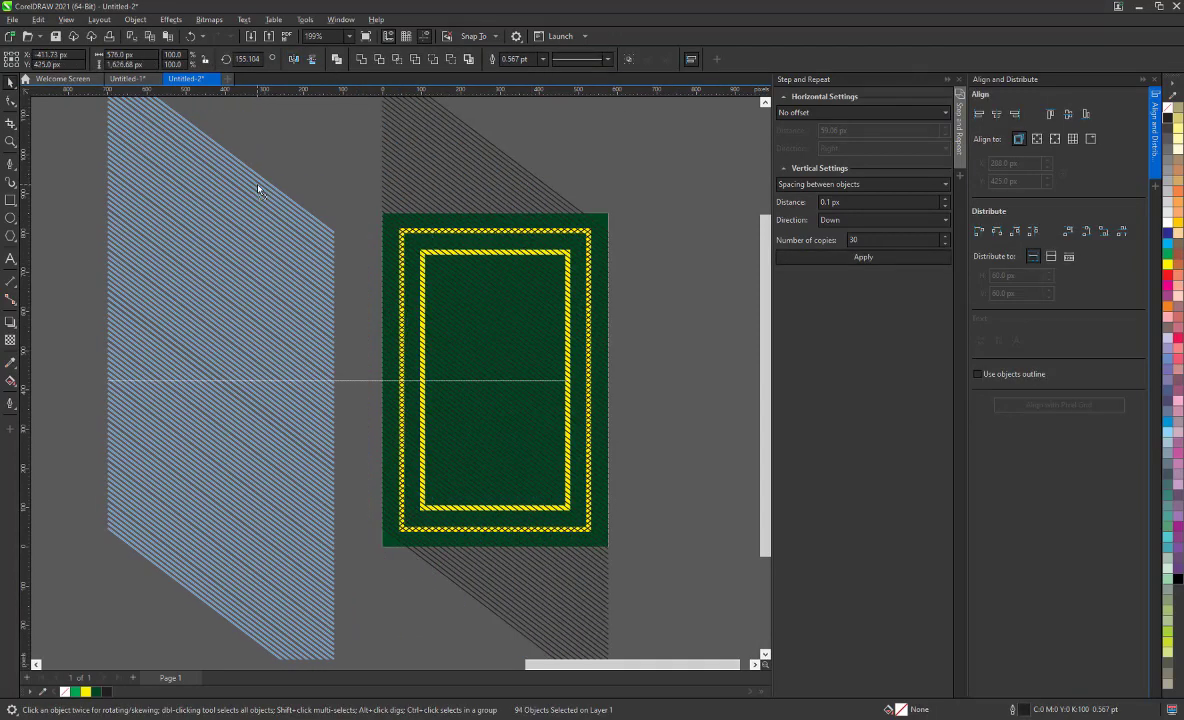
Step: Start PowerClipping the moved hatch lines into a container
{"action": "right_click", "coordinate": [257, 185]}
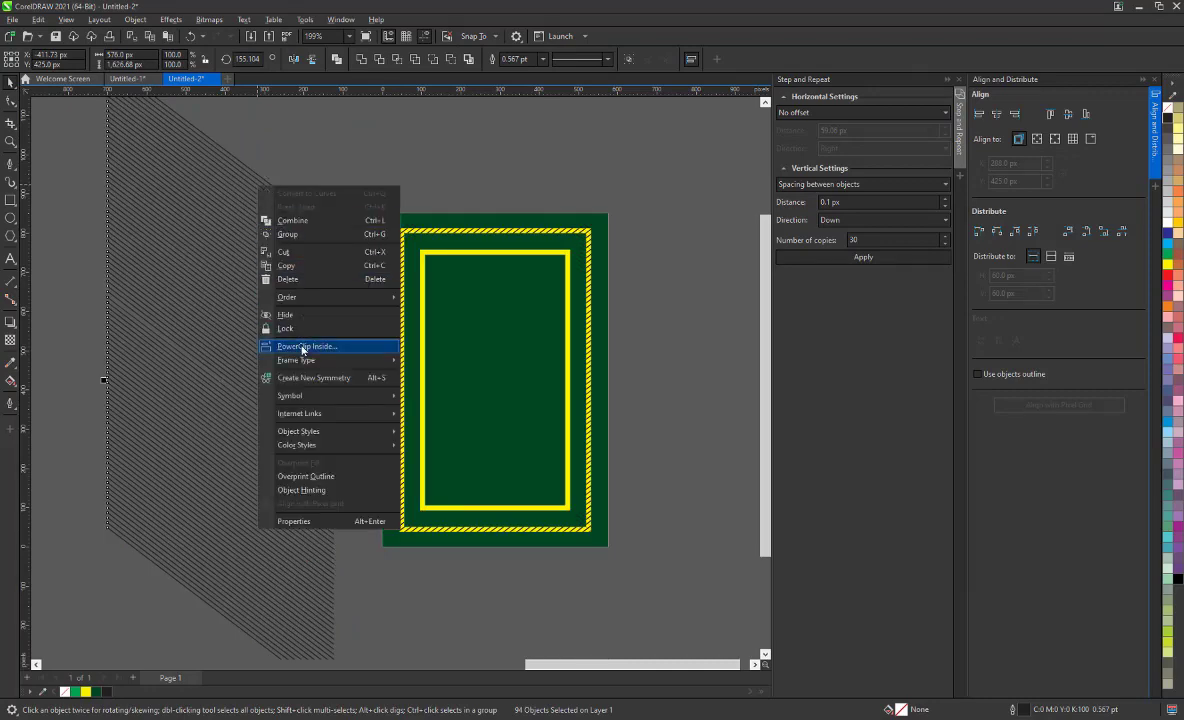
{"action": "left_click", "coordinate": [304, 344]}
{"action": "scroll", "coordinate": [423, 248], "scroll_direction": "up", "scroll_amount": 3}
{"action": "scroll", "coordinate": [451, 248], "scroll_direction": "up", "scroll_amount": 2}
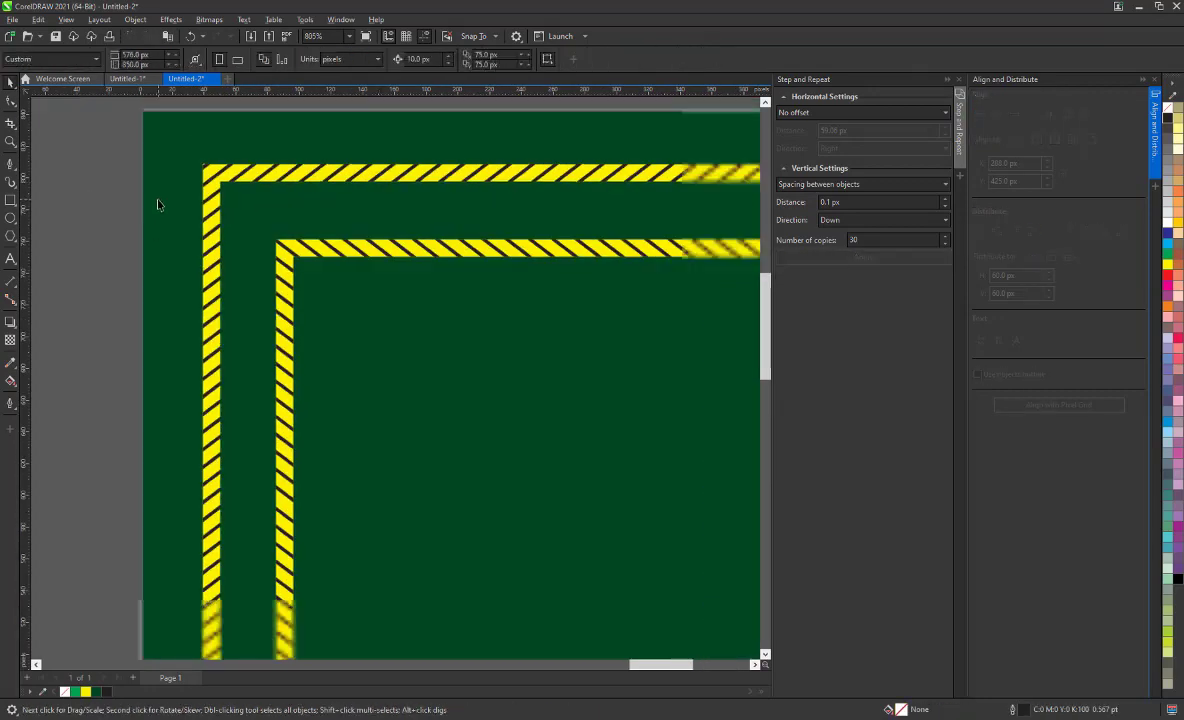
{"action": "scroll", "coordinate": [254, 197], "scroll_direction": "left", "scroll_amount": 2}
{"action": "scroll", "coordinate": [262, 206], "scroll_direction": "up", "scroll_amount": 1}
{"action": "key", "text": "F6"}
Step: Draw a tan-filled bar spanning the gap between the two top stripes
{"action": "mouse_move", "coordinate": [34, 184]}
{"action": "left_mouse_down"}
{"action": "mouse_move", "coordinate": [775, 233]}
{"action": "mouse_move", "coordinate": [718, 260]}
{"action": "left_mouse_up"}
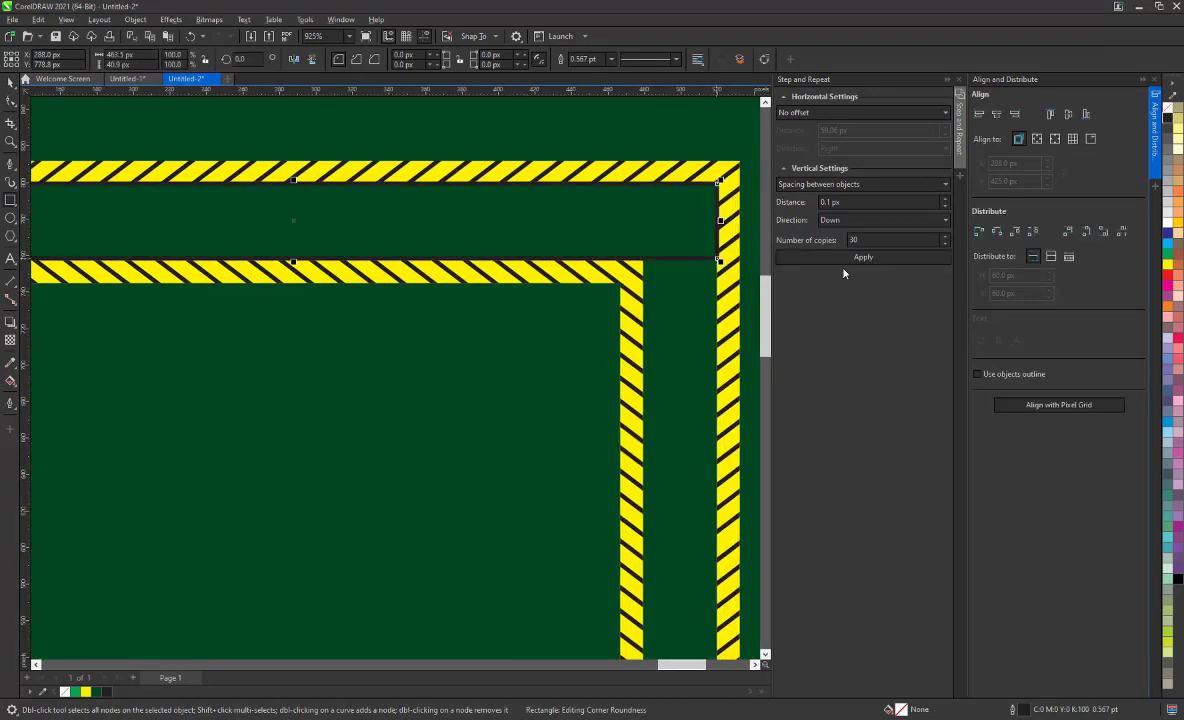
{"action": "left_click", "coordinate": [1178, 181]}
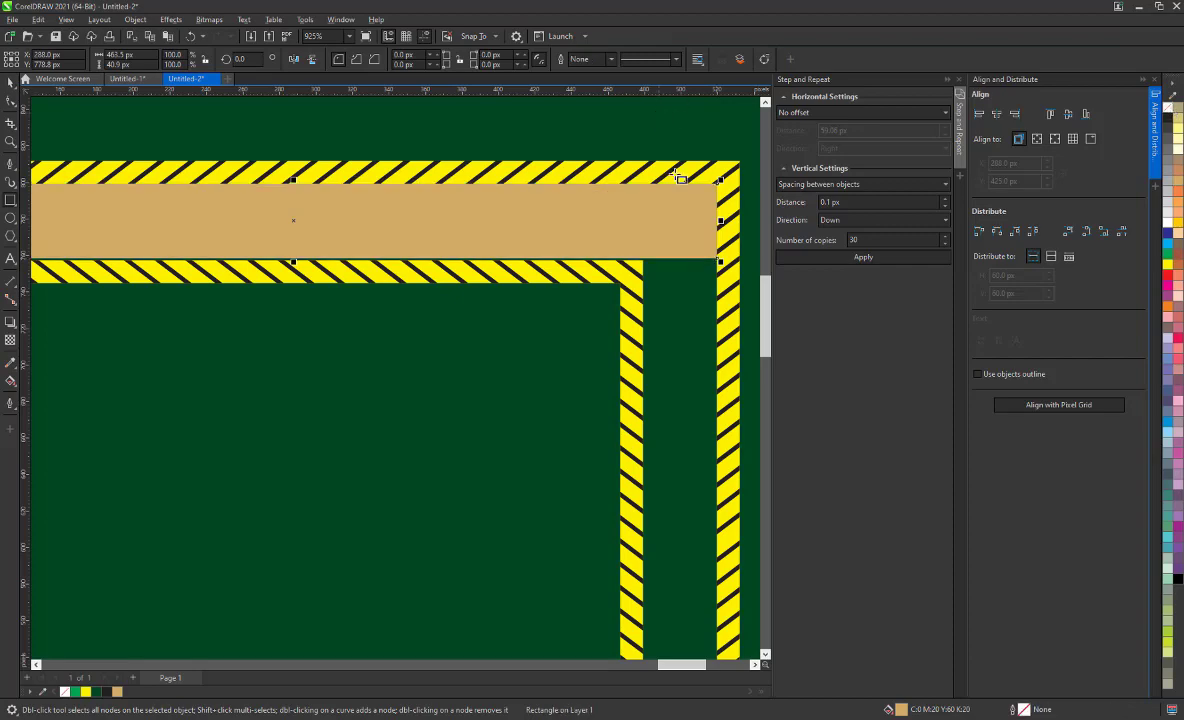
{"action": "scroll", "coordinate": [336, 252], "scroll_direction": "up", "scroll_amount": 4}
{"action": "scroll", "coordinate": [336, 252], "scroll_direction": "up", "scroll_amount": 2}
{"action": "left_click_drag", "start_coordinate": [343, 320], "coordinate": [339, 342]}
{"action": "scroll", "coordinate": [339, 340], "scroll_direction": "down", "scroll_amount": 5}
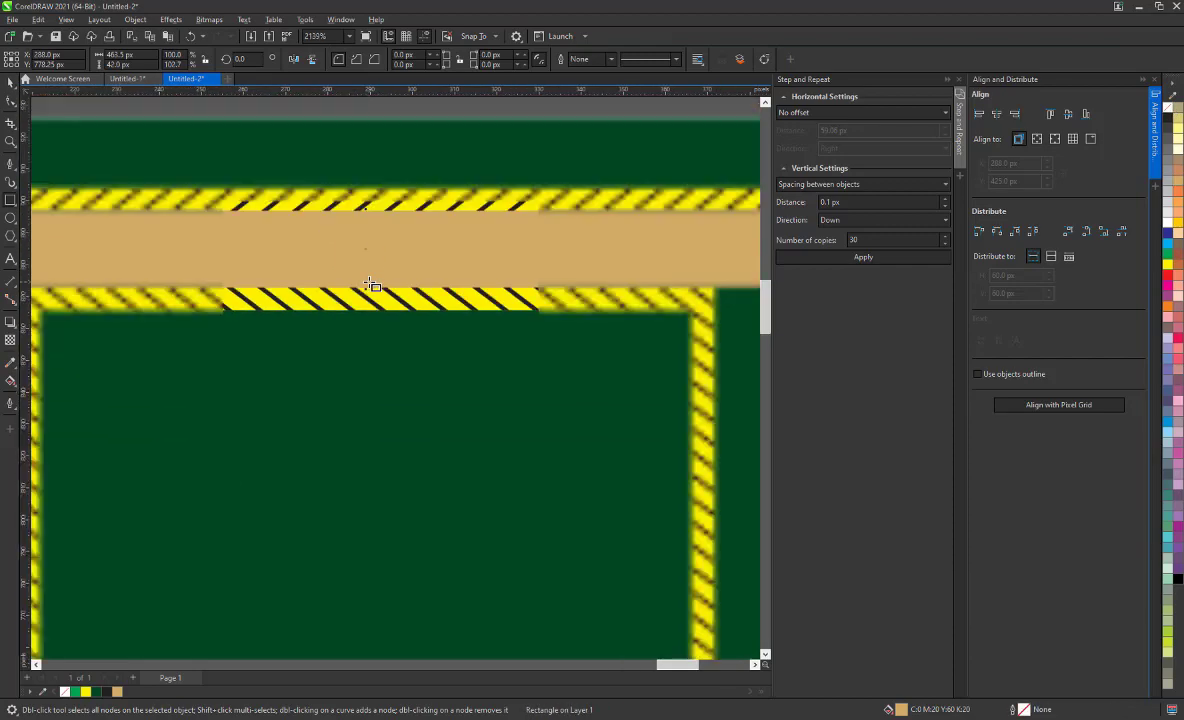
{"action": "scroll", "coordinate": [283, 283], "scroll_direction": "down", "scroll_amount": 3}
{"action": "key", "text": "space"}
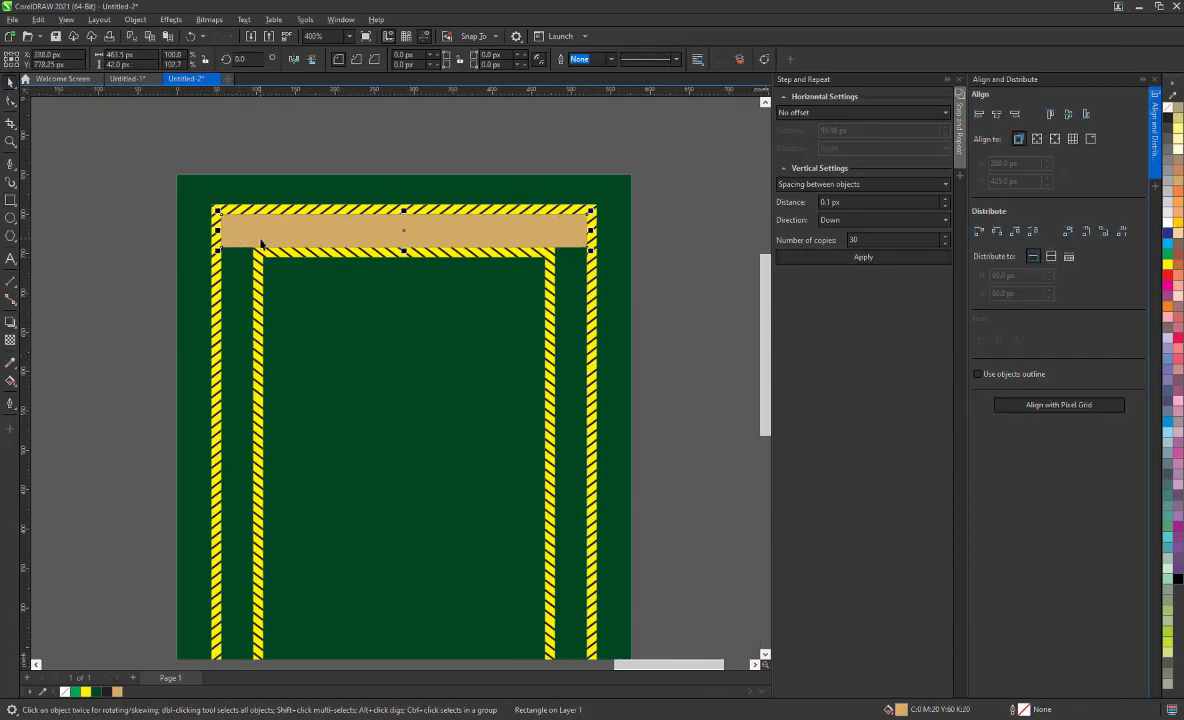
Step: Rotate a copy of the tan bar upright and stretch it along the frame's left side
{"action": "right_click", "coordinate": [105, 252]}
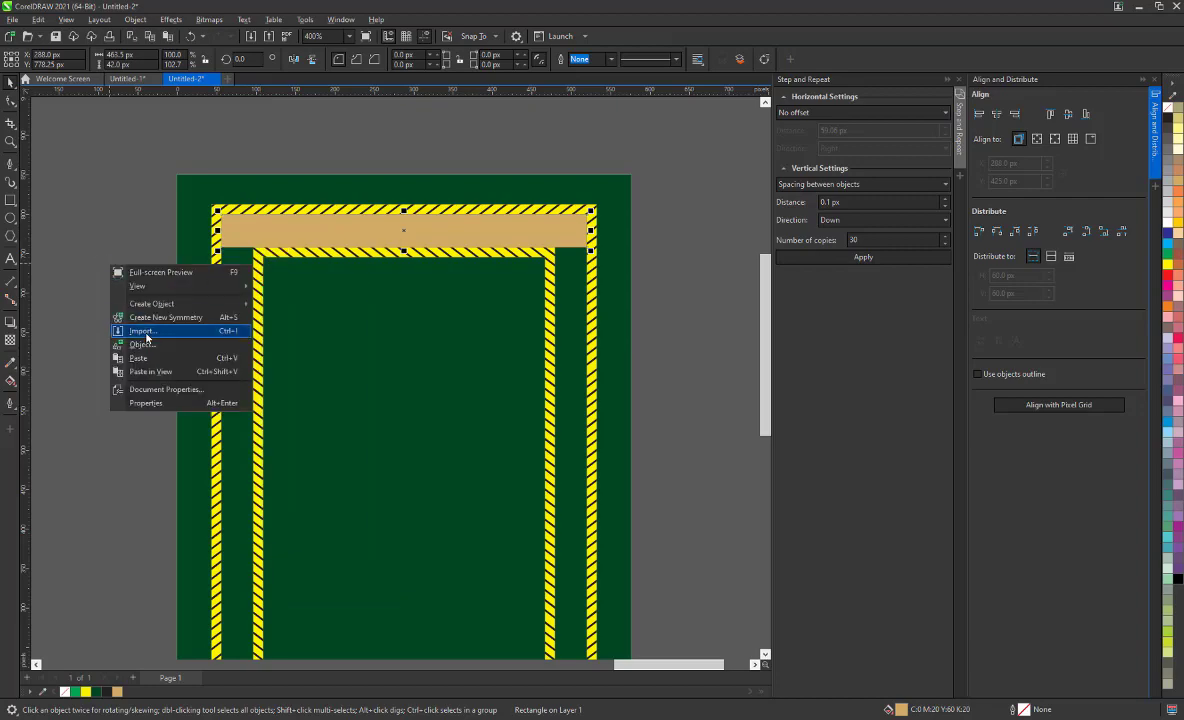
{"action": "left_click", "coordinate": [340, 222]}
{"action": "left_click_drag", "start_coordinate": [600, 217], "coordinate": [415, 378]}
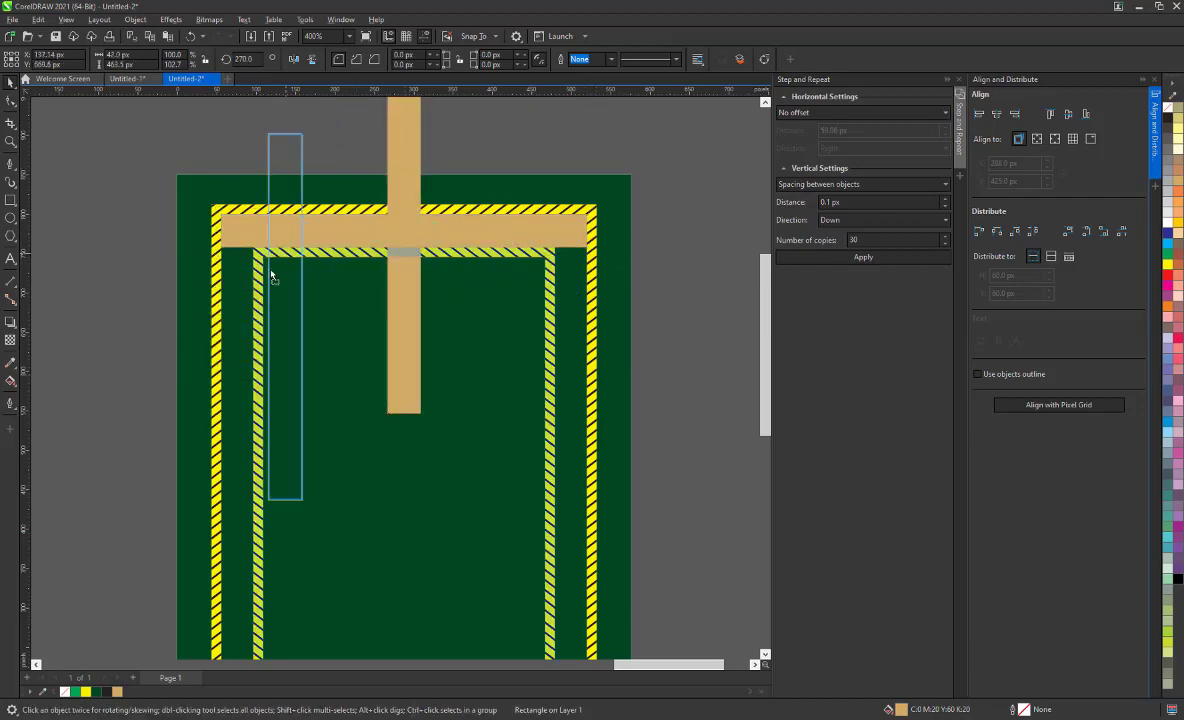
{"action": "left_click_drag", "start_coordinate": [404, 224], "coordinate": [237, 347]}
{"action": "scroll", "coordinate": [225, 238], "scroll_direction": "up", "scroll_amount": 2}
{"action": "left_click", "coordinate": [337, 213], "text": "shift"}
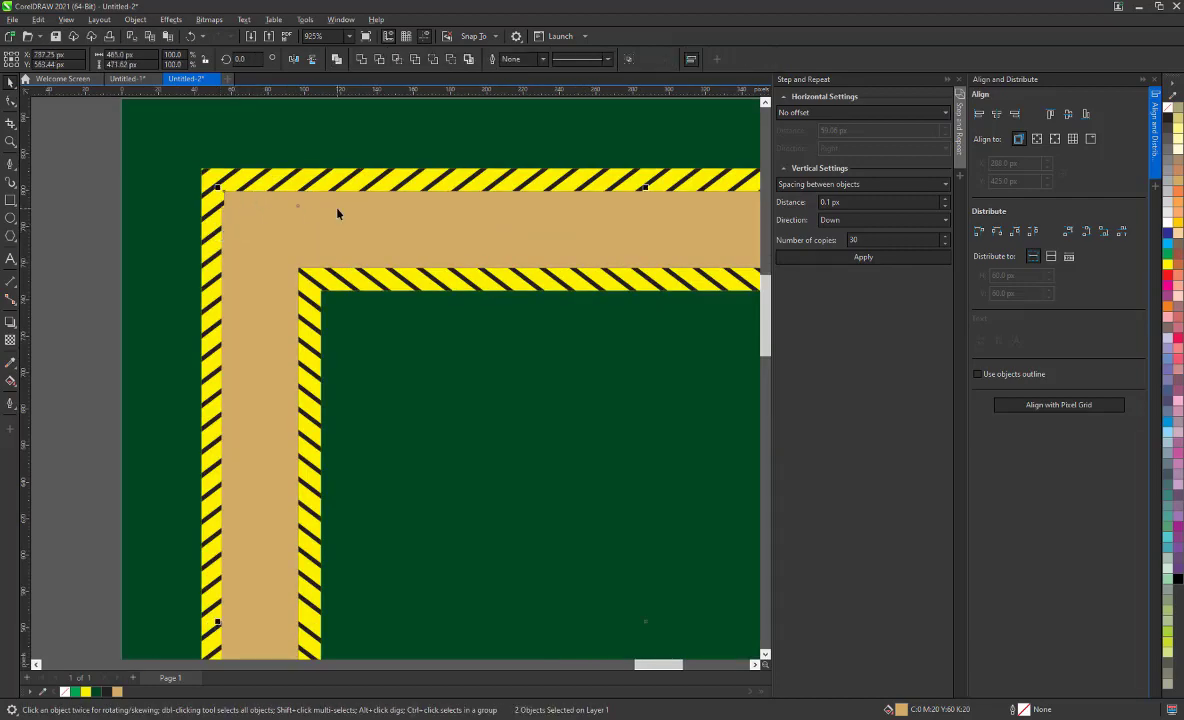
{"action": "scroll", "coordinate": [337, 213], "scroll_direction": "down", "scroll_amount": 4}
{"action": "left_click", "coordinate": [293, 362]}
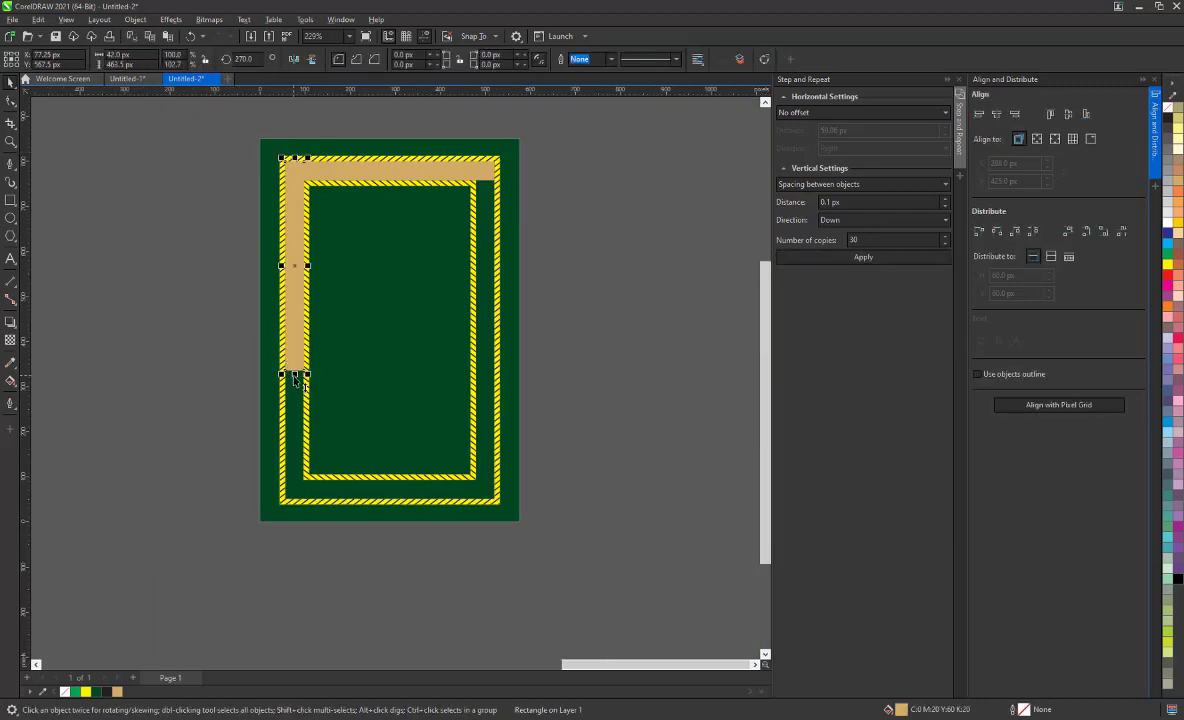
{"action": "left_click_drag", "start_coordinate": [295, 508], "coordinate": [294, 500]}
Step: Duplicate the left tan bar onto the frame's right side
{"action": "scroll", "coordinate": [294, 500], "scroll_direction": "up", "scroll_amount": 2}
{"action": "scroll", "coordinate": [294, 500], "scroll_direction": "down", "scroll_amount": 2}
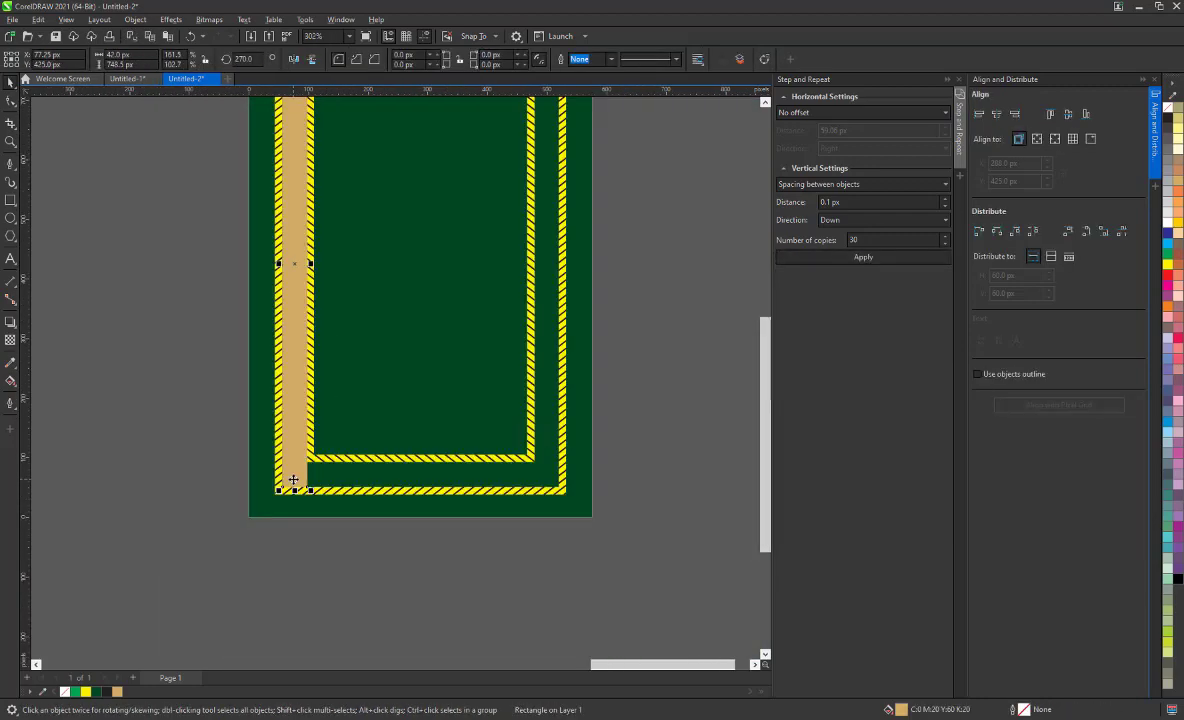
{"action": "right_click", "coordinate": [293, 124]}
{"action": "right_click", "coordinate": [193, 210]}
{"action": "key", "text": "Escape"}
{"action": "left_click_drag", "start_coordinate": [293, 400], "coordinate": [547, 338]}
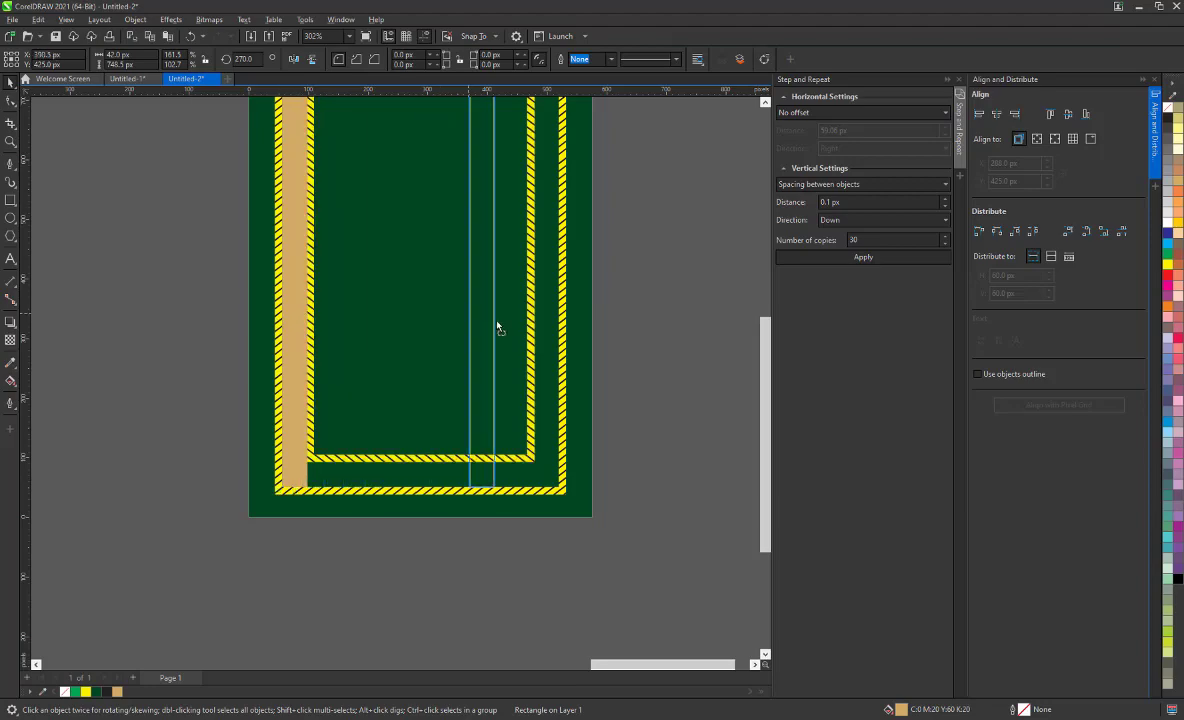
{"action": "scroll", "coordinate": [560, 360], "scroll_direction": "up", "scroll_amount": 3}
{"action": "scroll", "coordinate": [526, 428], "scroll_direction": "down", "scroll_amount": 3}
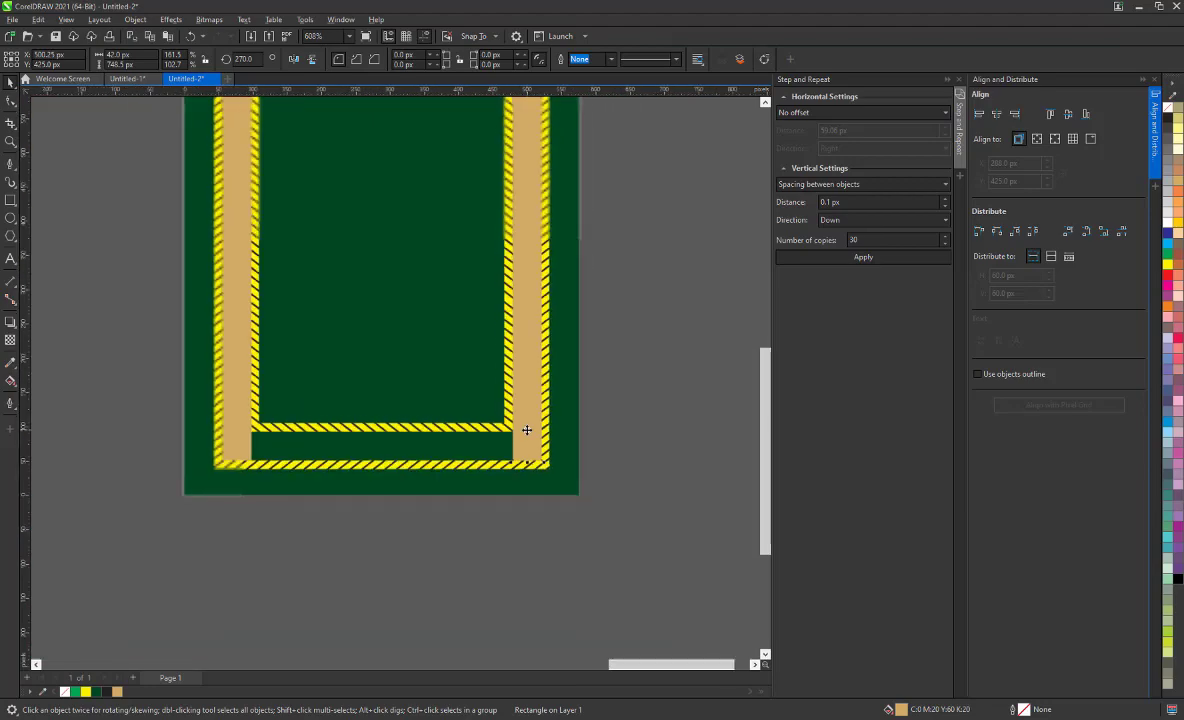
{"action": "scroll", "coordinate": [470, 217], "scroll_direction": "down", "scroll_amount": 1}
Step: Copy the top tan bar and place the copy along the frame's bottom
{"action": "left_click", "coordinate": [471, 216]}
{"action": "right_click", "coordinate": [471, 216]}
{"action": "key", "text": "Escape"}
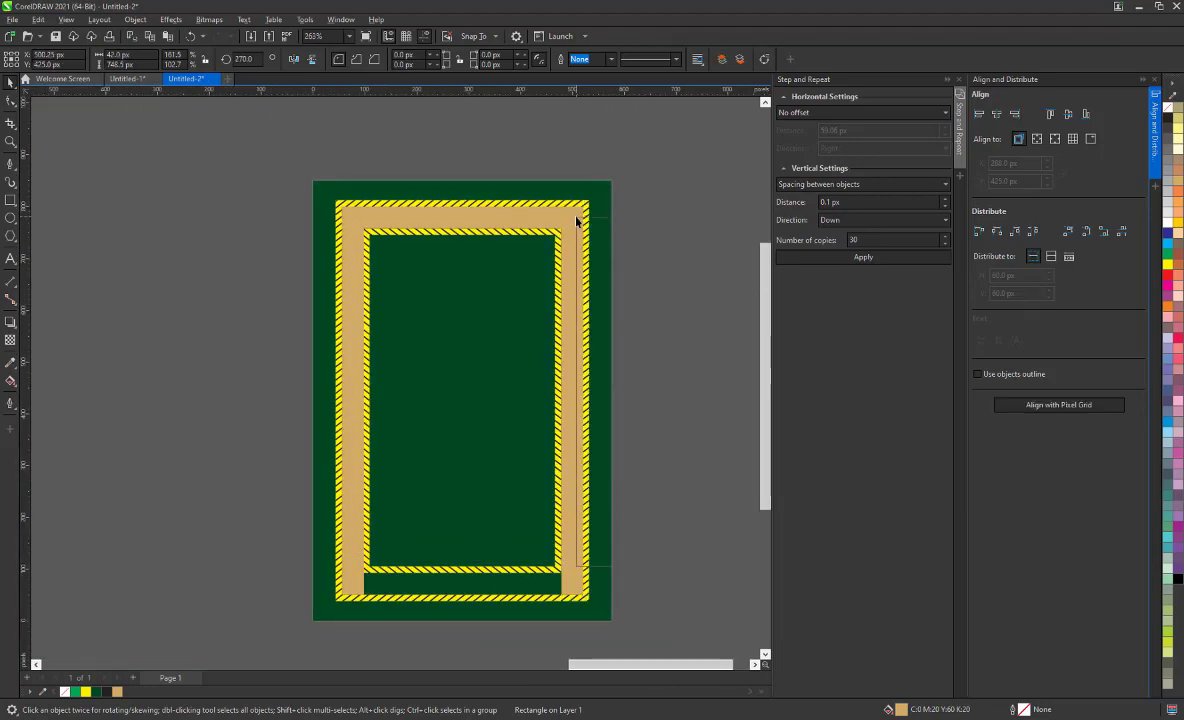
{"action": "right_click", "coordinate": [576, 220]}
{"action": "right_click", "coordinate": [629, 201]}
{"action": "left_click", "coordinate": [661, 293]}
{"action": "left_click_drag", "start_coordinate": [441, 222], "coordinate": [430, 595]}
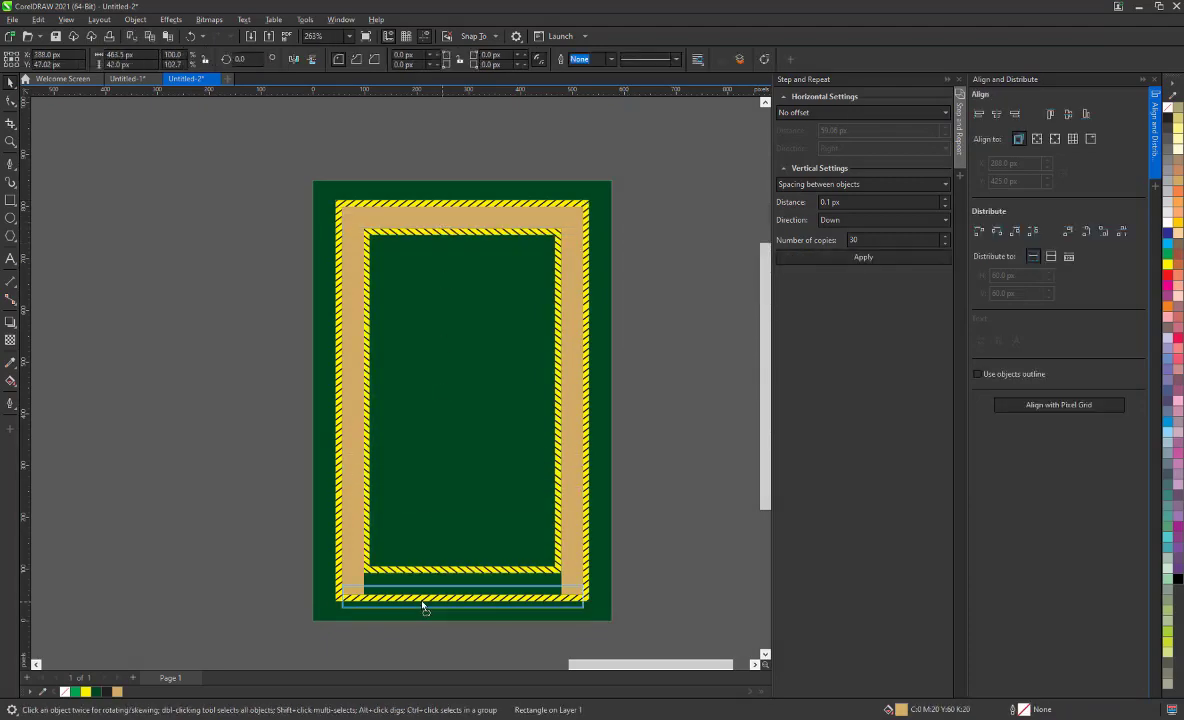
Step: Close the Step and Repeat and Align panels, then draw a small four-sided diamond left of the page
{"action": "key", "text": "Escape"}
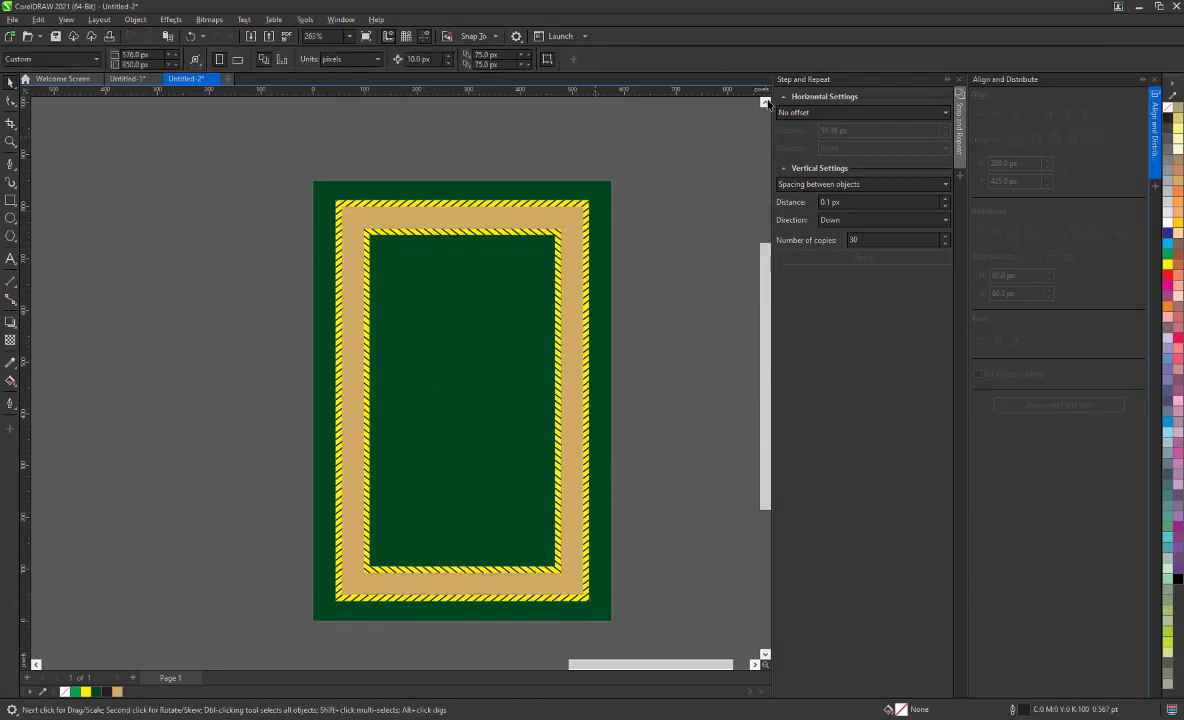
{"action": "left_click", "coordinate": [946, 79]}
{"action": "left_click", "coordinate": [1142, 79]}
{"action": "scroll", "coordinate": [350, 243], "scroll_direction": "up", "scroll_amount": 2}
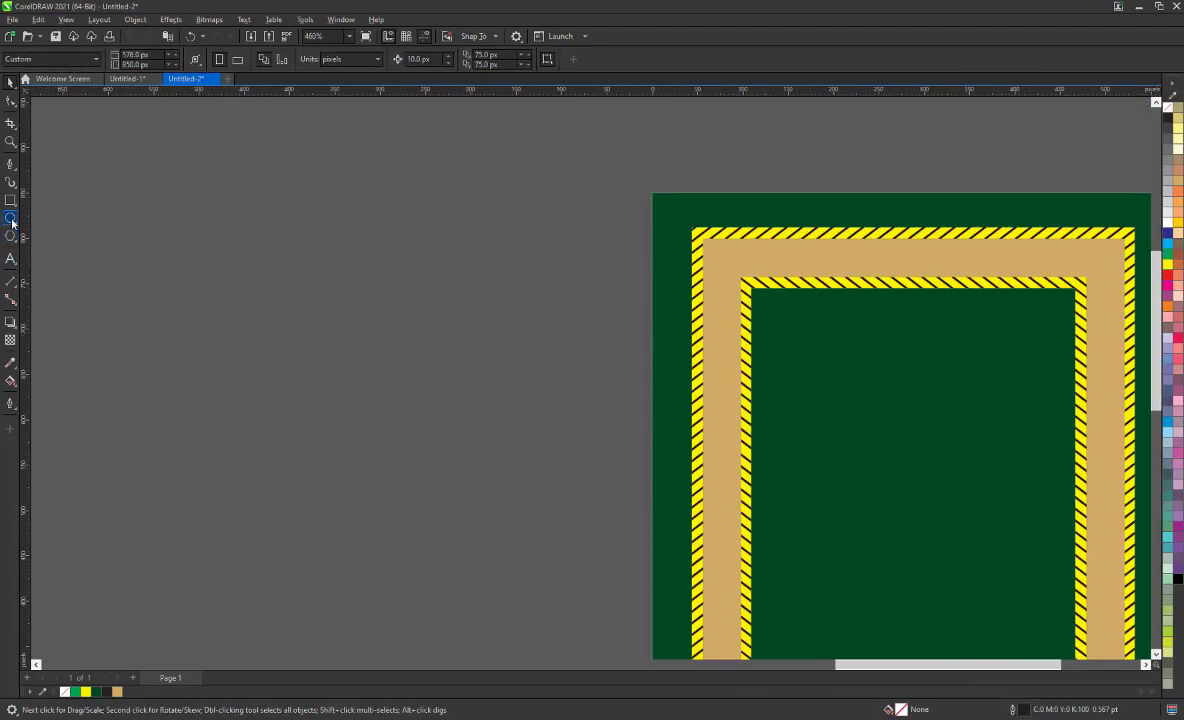
{"action": "left_click", "coordinate": [13, 237]}
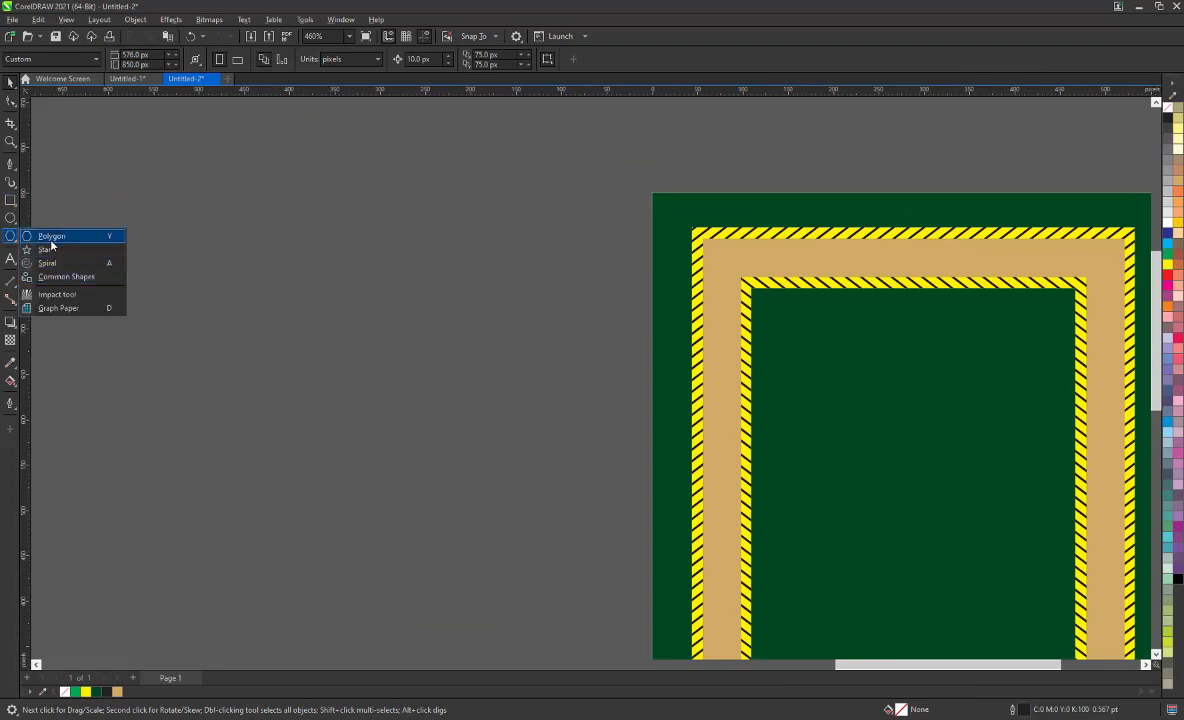
{"action": "left_click", "coordinate": [51, 239]}
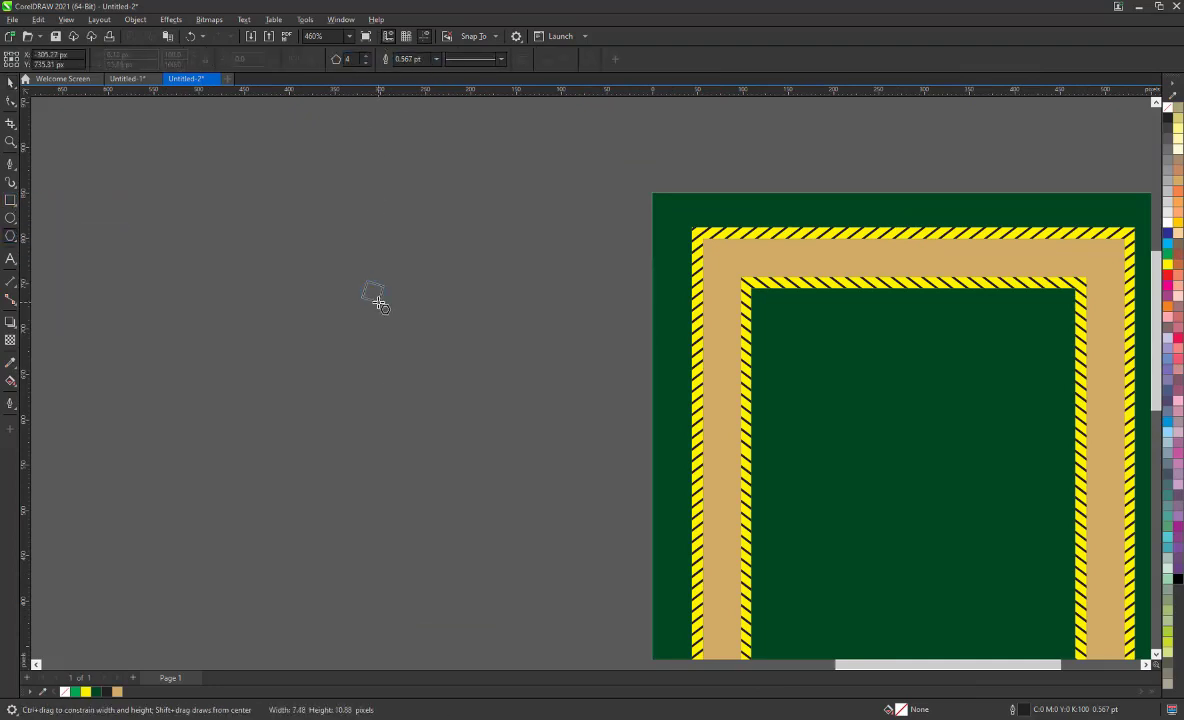
{"action": "left_click_drag", "start_coordinate": [375, 297], "coordinate": [368, 286]}
Step: Give the diamond sharp outline corners in the Outline Pen settings
{"action": "key", "text": "space"}
{"action": "scroll", "coordinate": [375, 297], "scroll_direction": "up", "scroll_amount": 8}
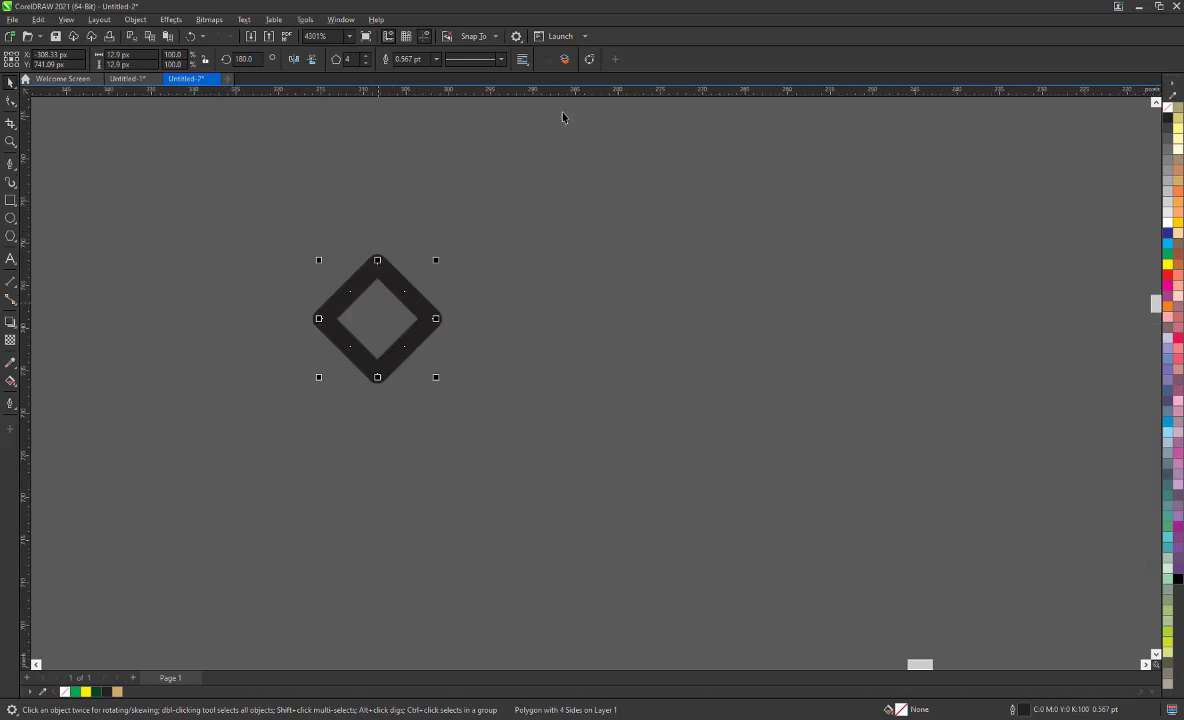
{"action": "key", "text": "F12"}
{"action": "left_click", "coordinate": [612, 271]}
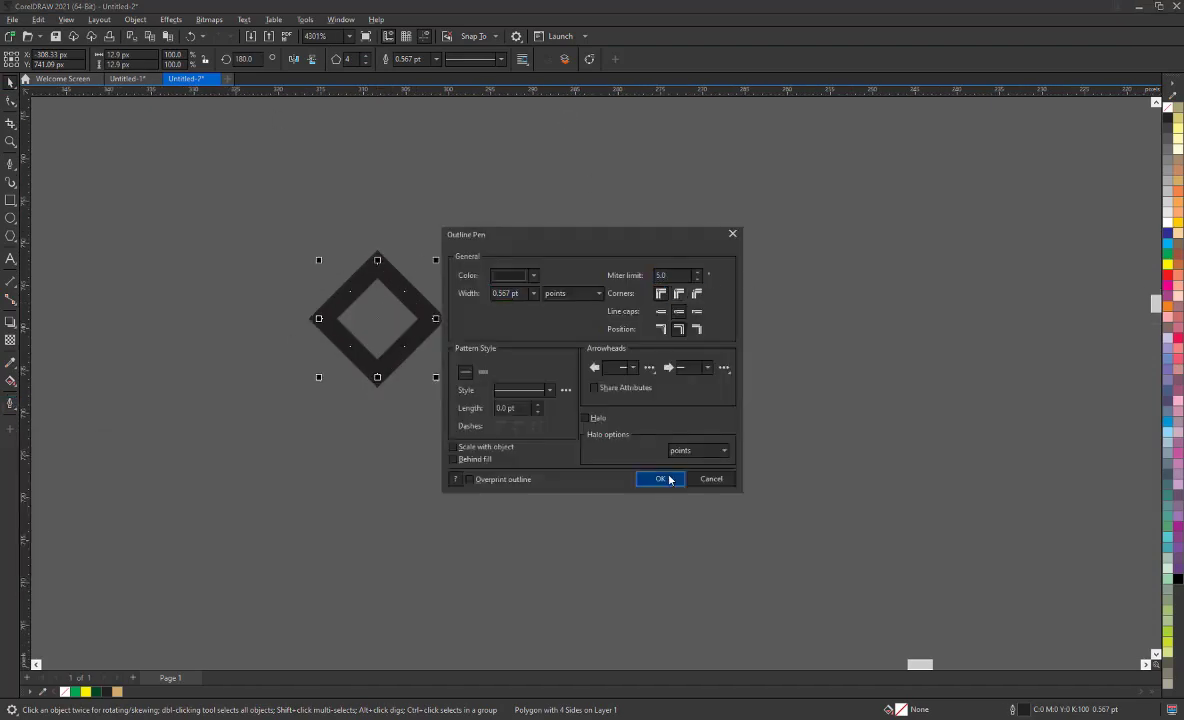
{"action": "left_click", "coordinate": [669, 479]}
{"action": "left_click", "coordinate": [1100, 719]}
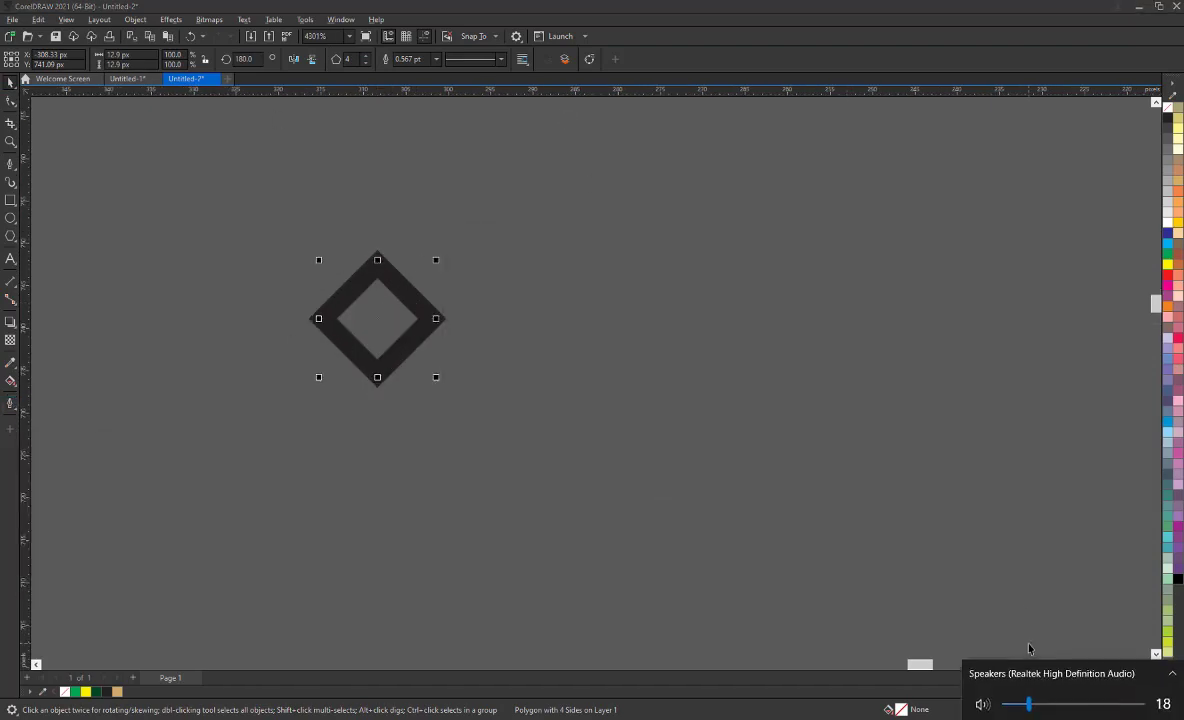
{"action": "left_click", "coordinate": [376, 330]}
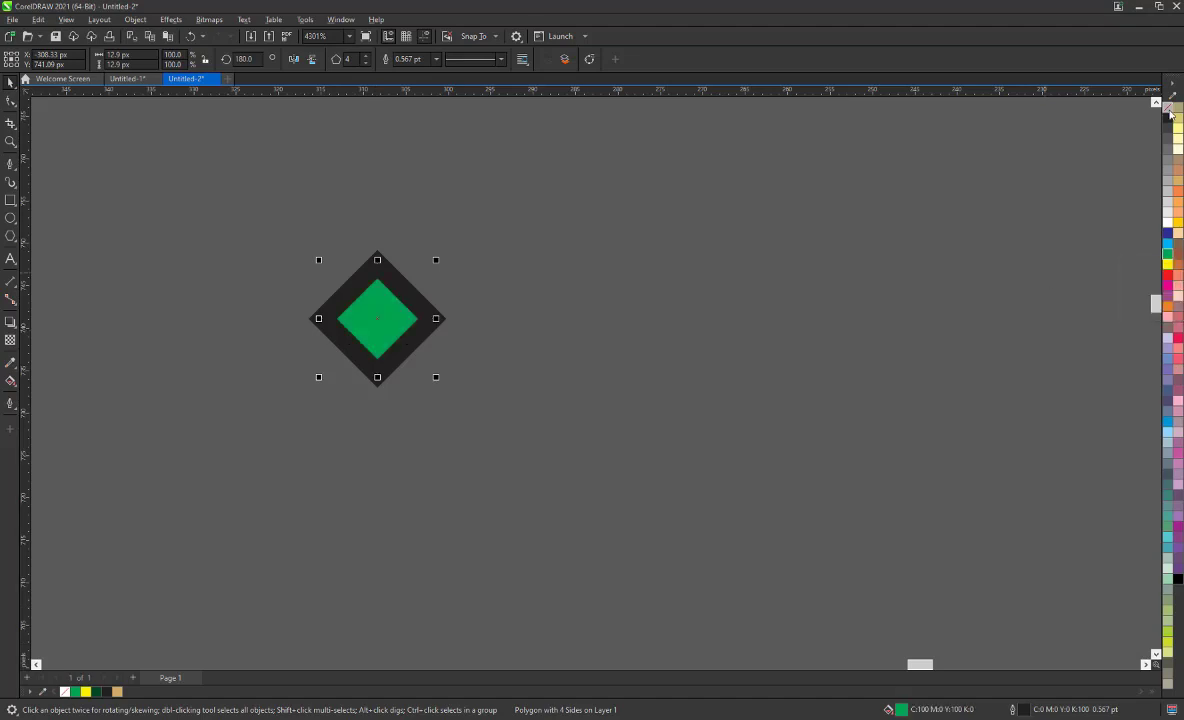
Step: Remove the diamond's outline and place a copy directly to its right
{"action": "right_click", "coordinate": [1168, 107]}
{"action": "scroll", "coordinate": [164, 347], "scroll_direction": "down", "scroll_amount": 3}
{"action": "scroll", "coordinate": [190, 380], "scroll_direction": "up", "scroll_amount": 2}
{"action": "left_click_drag", "start_coordinate": [261, 378], "coordinate": [321, 393]}
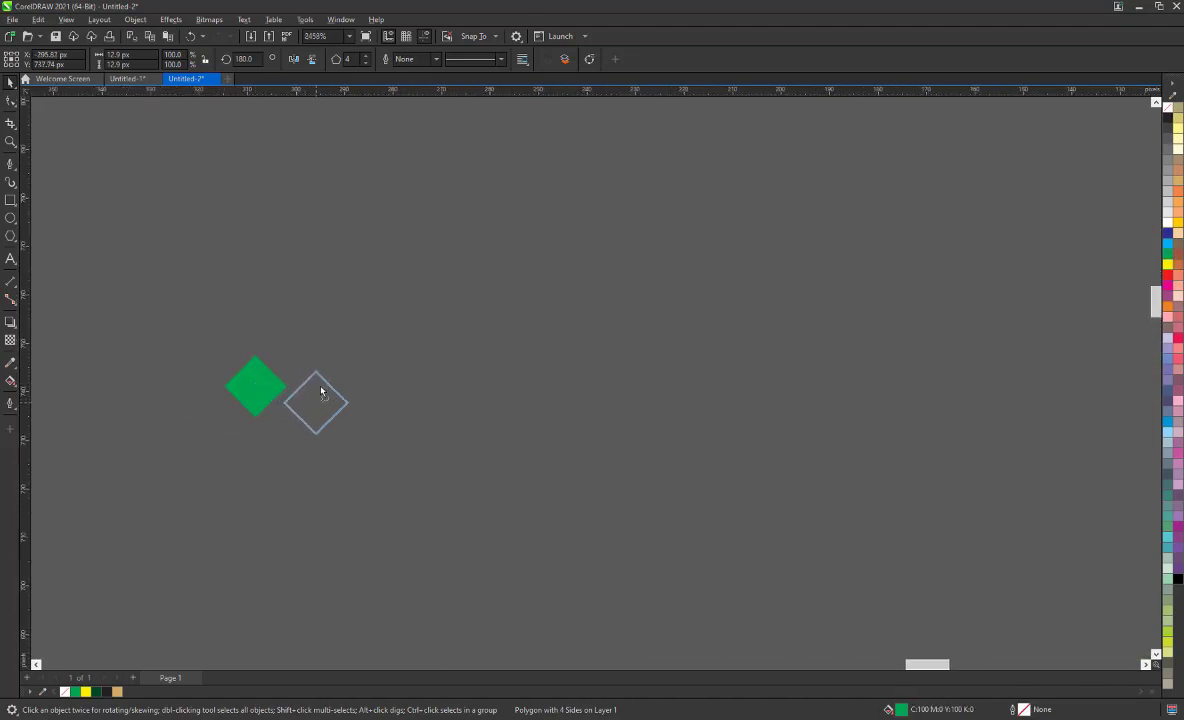
{"action": "left_click", "coordinate": [66, 19]}
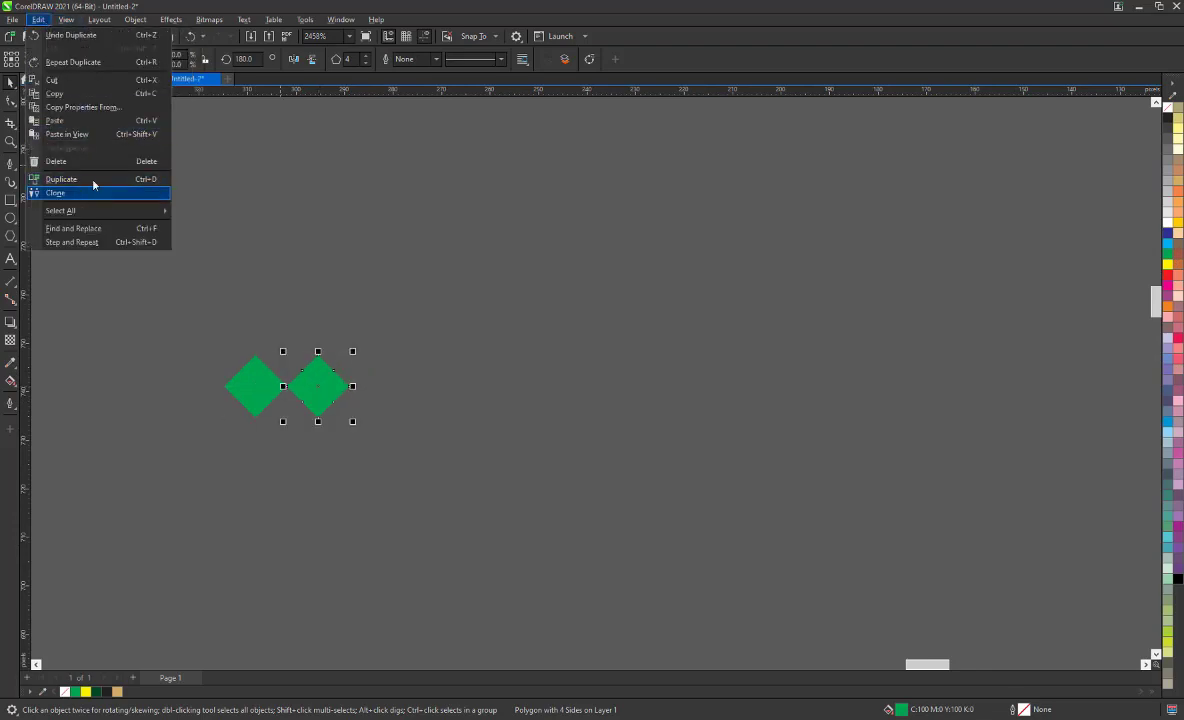
Step: Repeat the duplication to lengthen the diamond row, then copy the row below
{"action": "left_click", "coordinate": [92, 184]}
{"action": "key", "text": "ctrl+d"}
{"action": "key", "text": "ctrl+d"}
{"action": "key", "text": "ctrl+d"}
{"action": "key", "text": "ctrl+d"}
{"action": "key", "text": "ctrl+d"}
{"action": "key", "text": "ctrl+d"}
{"action": "scroll", "coordinate": [105, 203], "scroll_direction": "down", "scroll_amount": 3}
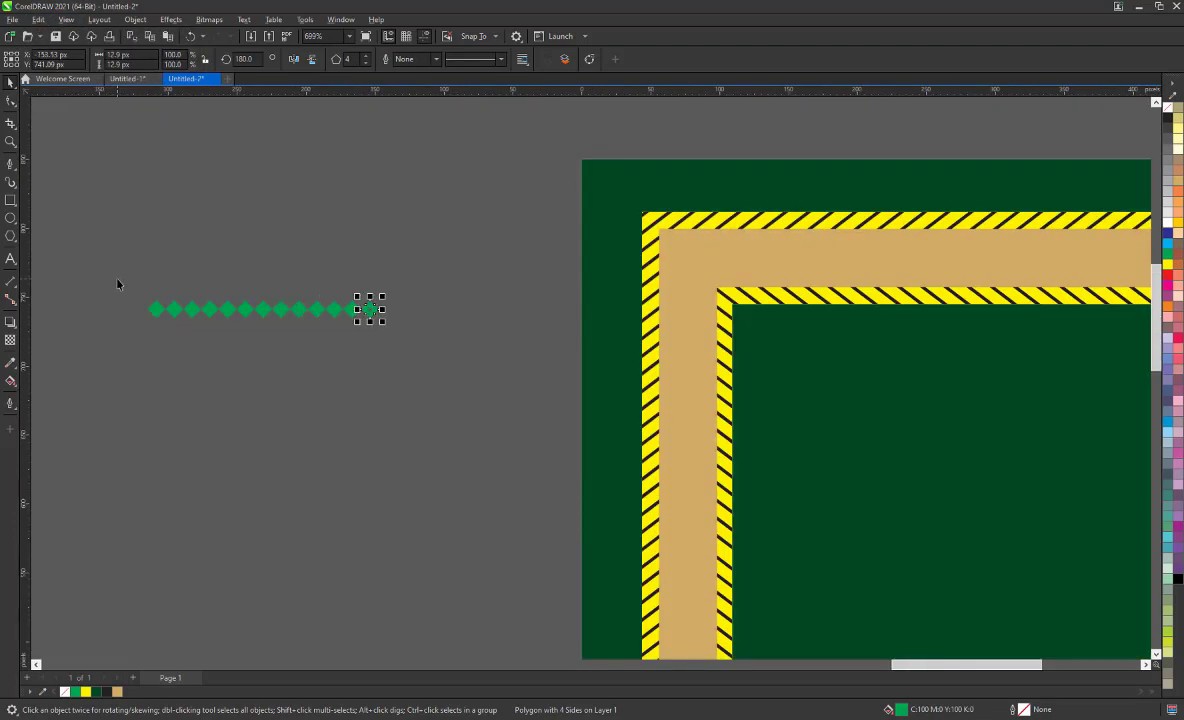
{"action": "scroll", "coordinate": [117, 284], "scroll_direction": "down", "scroll_amount": 1}
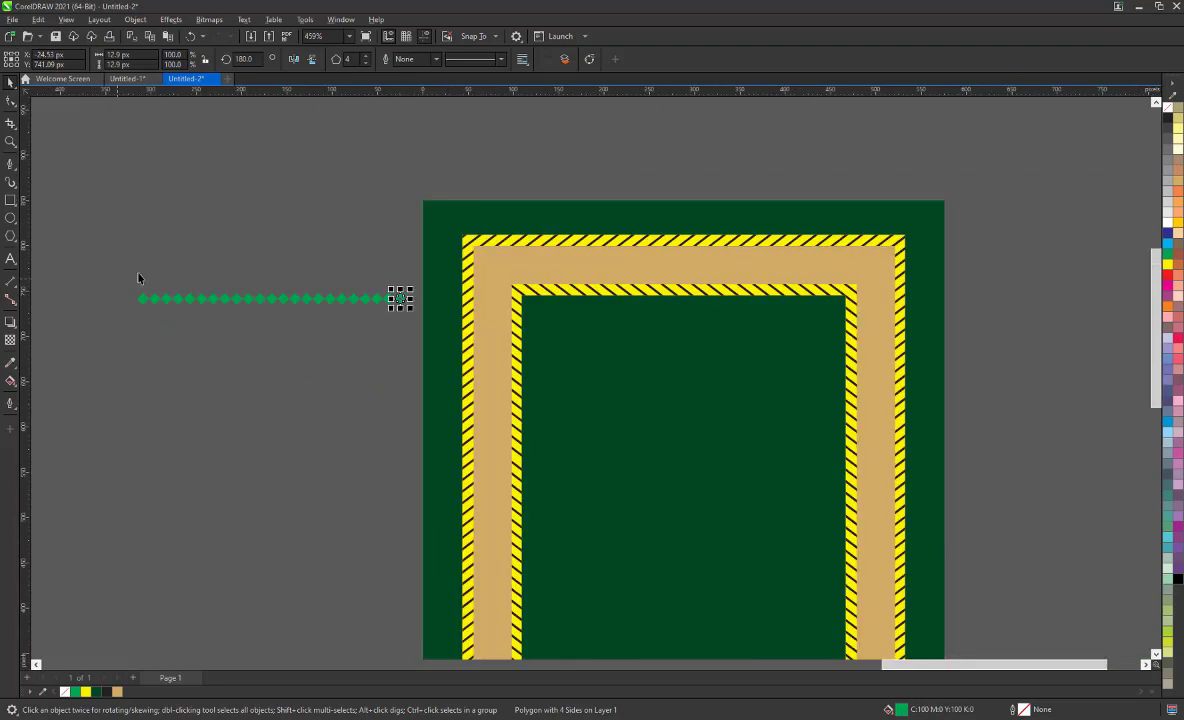
{"action": "left_click_drag", "start_coordinate": [101, 268], "coordinate": [350, 333]}
{"action": "scroll", "coordinate": [245, 290], "scroll_direction": "up", "scroll_amount": 2}
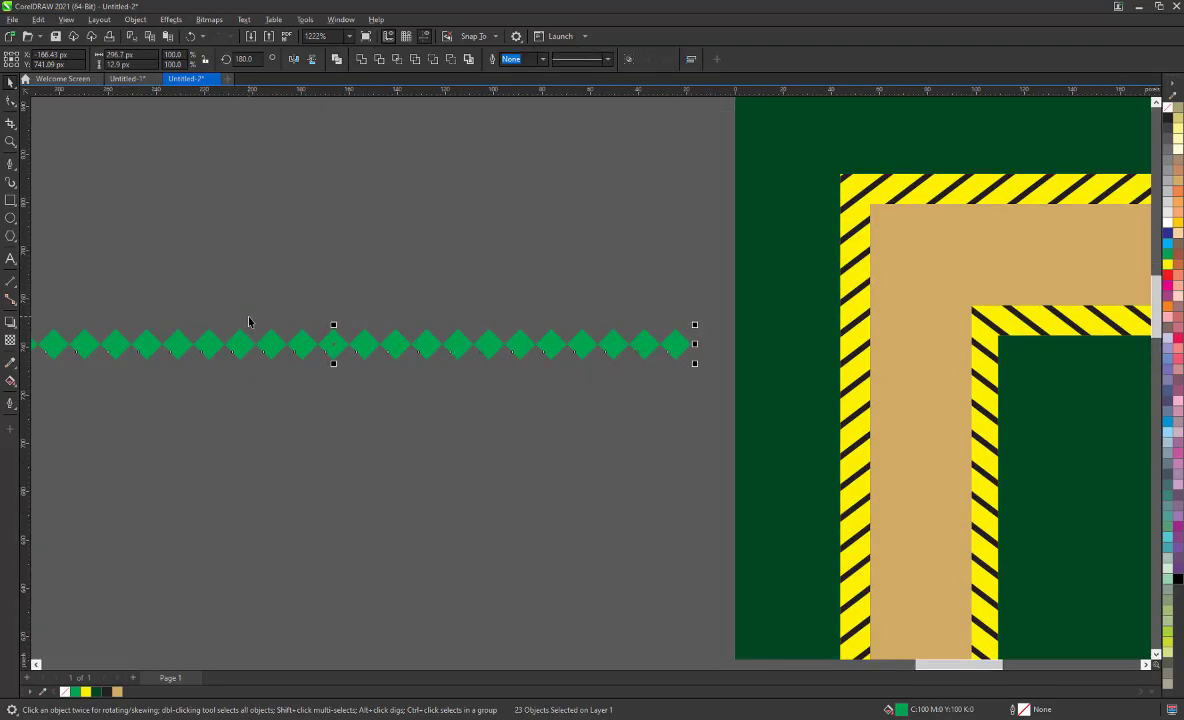
{"action": "right_click", "coordinate": [267, 338]}
{"action": "key", "text": "Escape"}
{"action": "left_click_drag", "start_coordinate": [327, 342], "coordinate": [327, 373]}
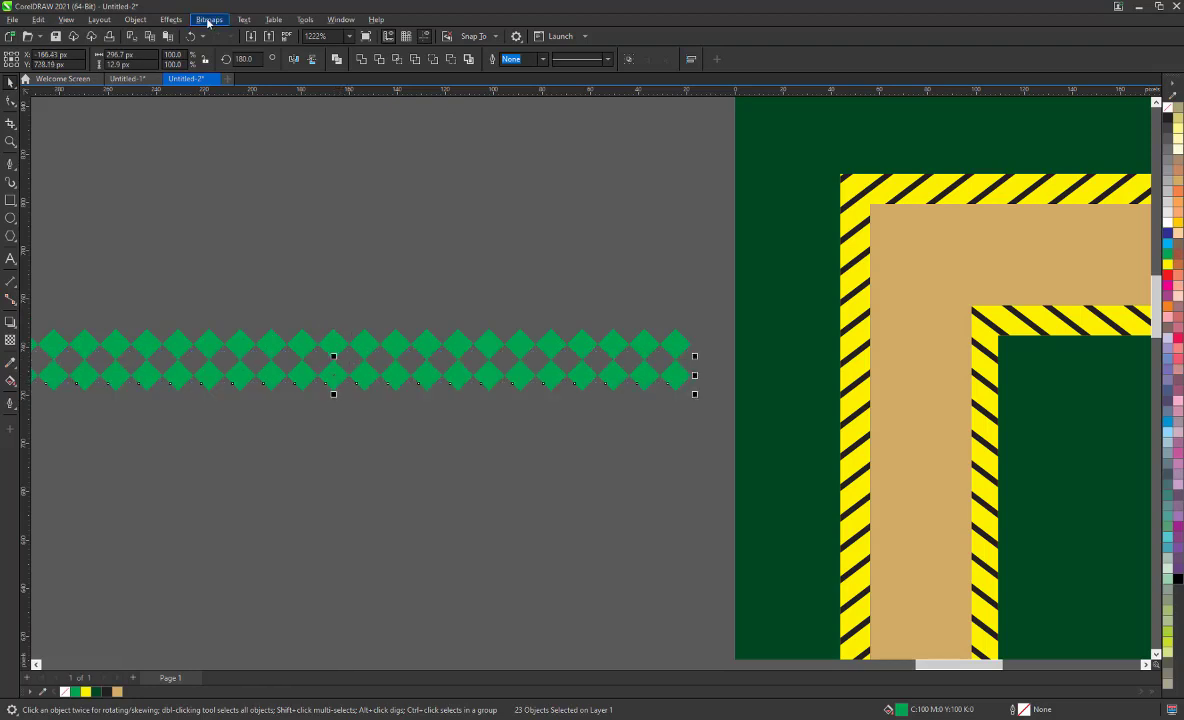
Step: Duplicate the rows and repeat the copy with Ctrl+R to build a tall diamond block
{"action": "left_click", "coordinate": [38, 19]}
{"action": "left_click", "coordinate": [53, 172]}
{"action": "left_click_drag", "start_coordinate": [547, 203], "coordinate": [412, 412]}
{"action": "scroll", "coordinate": [412, 412], "scroll_direction": "down", "scroll_amount": 2}
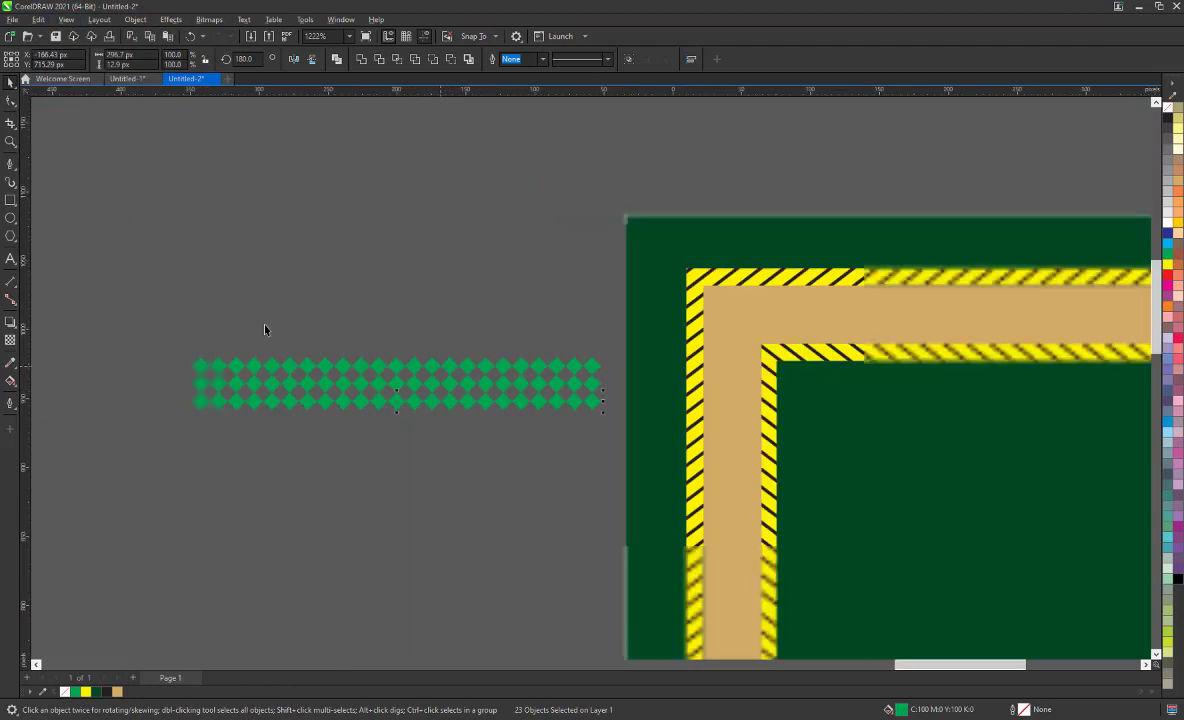
{"action": "left_click_drag", "start_coordinate": [607, 447], "coordinate": [600, 445]}
{"action": "left_click_drag", "start_coordinate": [428, 394], "coordinate": [430, 447]}
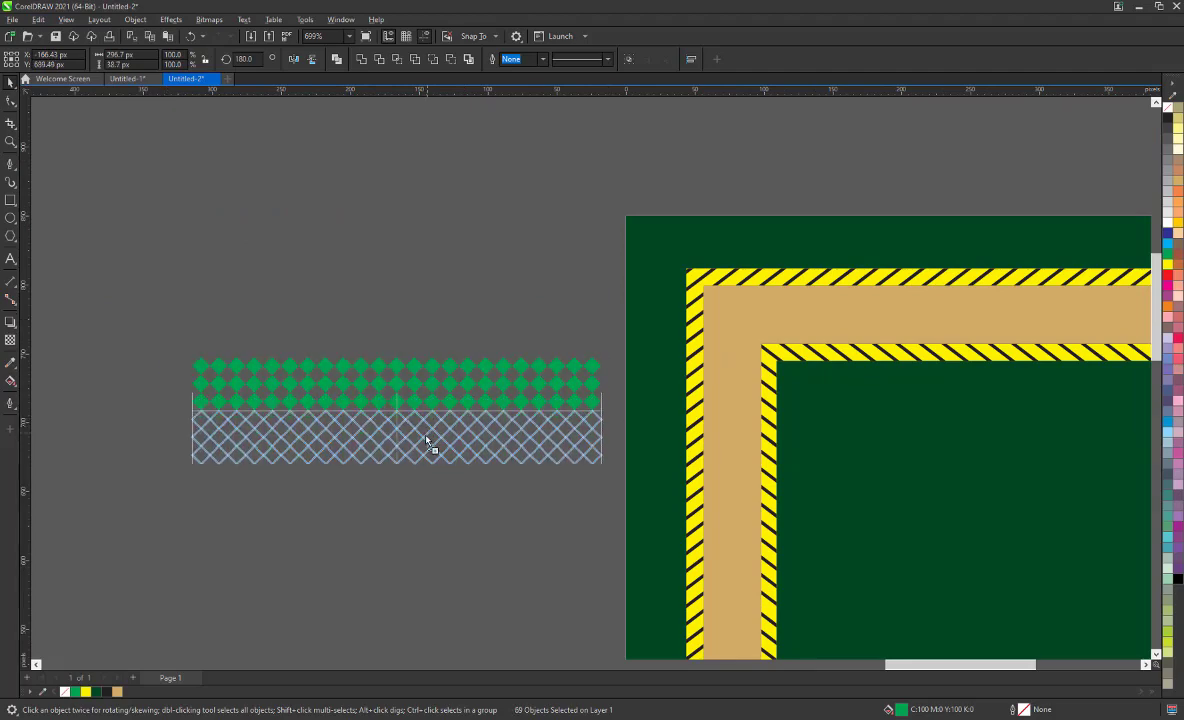
{"action": "key", "text": "ctrl+r"}
{"action": "key", "text": "ctrl+r"}
{"action": "scroll", "coordinate": [380, 240], "scroll_direction": "down", "scroll_amount": 2}
{"action": "scroll", "coordinate": [380, 240], "scroll_direction": "down", "scroll_amount": 2}
{"action": "key", "text": "ctrl+r"}
{"action": "key", "text": "ctrl+r"}
{"action": "key", "text": "ctrl+r"}
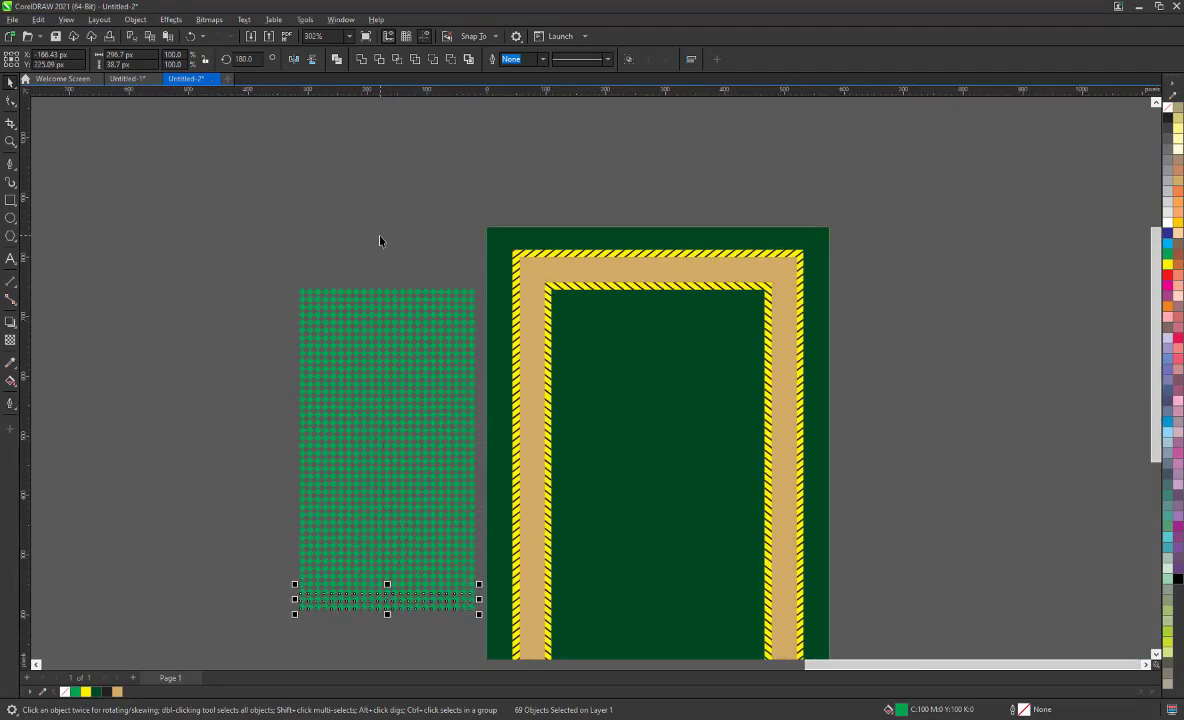
{"action": "key", "text": "ctrl+r"}
{"action": "scroll", "coordinate": [380, 240], "scroll_direction": "down", "scroll_amount": 1}
Step: Copy the diamond block to its left and extend the doubled block further down
{"action": "left_click_drag", "start_coordinate": [285, 246], "coordinate": [455, 585]}
{"action": "scroll", "coordinate": [455, 287], "scroll_direction": "up", "scroll_amount": 3}
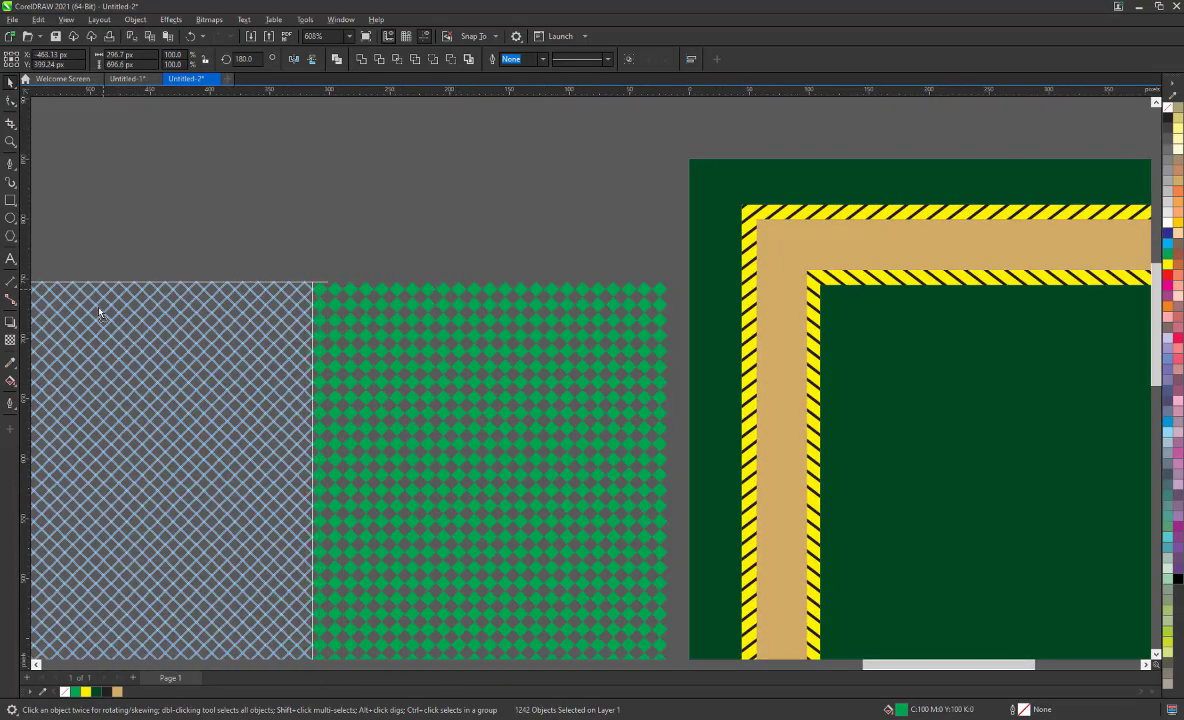
{"action": "left_click_drag", "start_coordinate": [455, 287], "coordinate": [92, 287]}
{"action": "scroll", "coordinate": [484, 275], "scroll_direction": "down", "scroll_amount": 3}
{"action": "scroll", "coordinate": [272, 264], "scroll_direction": "down", "scroll_amount": 2}
{"action": "left_click_drag", "start_coordinate": [270, 252], "coordinate": [538, 535]}
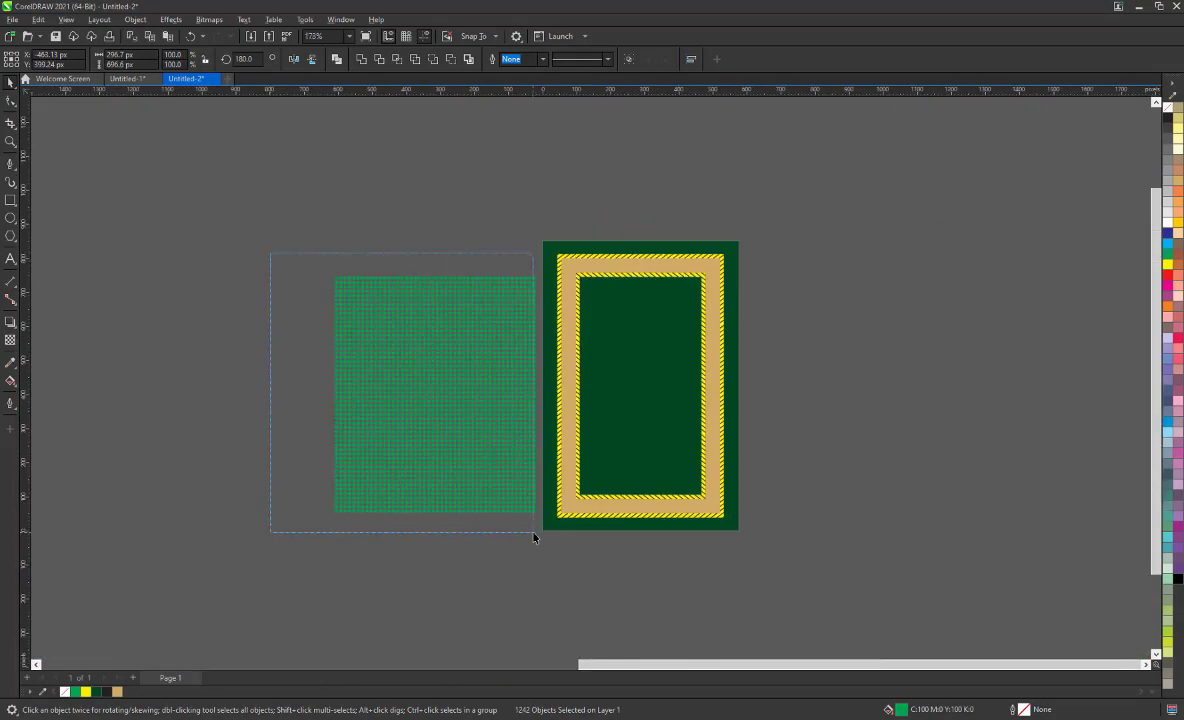
{"action": "scroll", "coordinate": [549, 564], "scroll_direction": "up", "scroll_amount": 3}
{"action": "left_click_drag", "start_coordinate": [32, 370], "coordinate": [630, 472]}
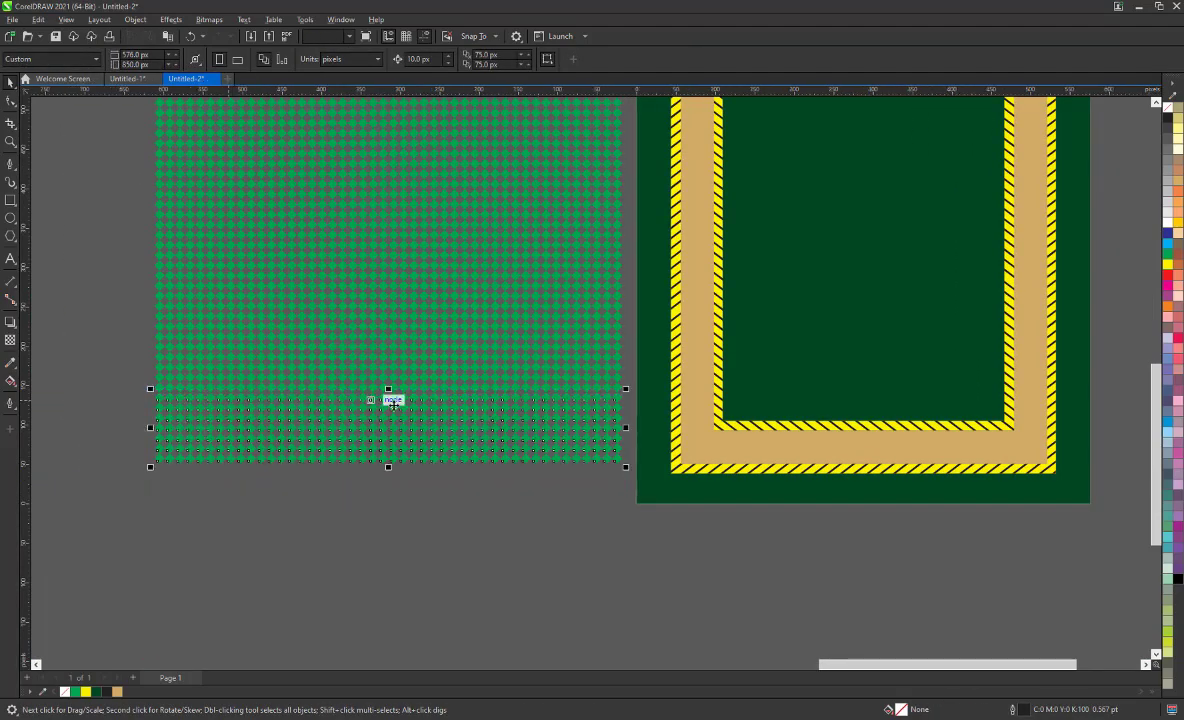
{"action": "left_click_drag", "start_coordinate": [391, 399], "coordinate": [398, 500]}
{"action": "scroll", "coordinate": [410, 445], "scroll_direction": "down", "scroll_amount": 3}
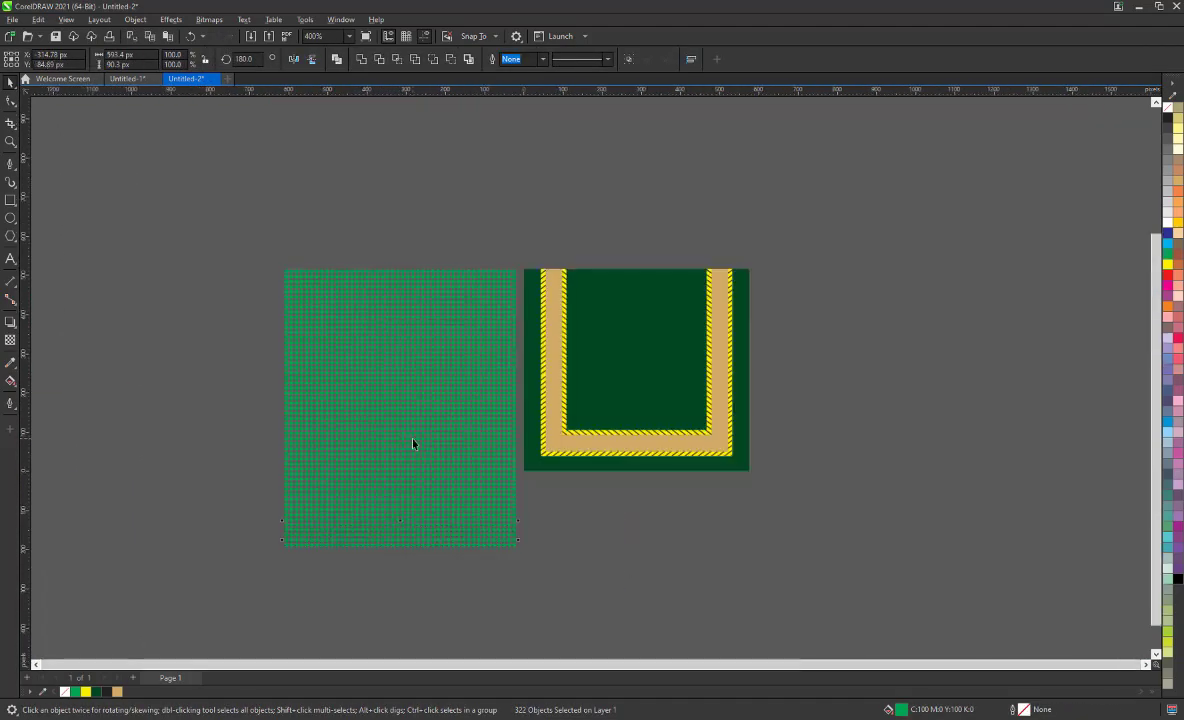
{"action": "left_click_drag", "start_coordinate": [256, 159], "coordinate": [513, 587]}
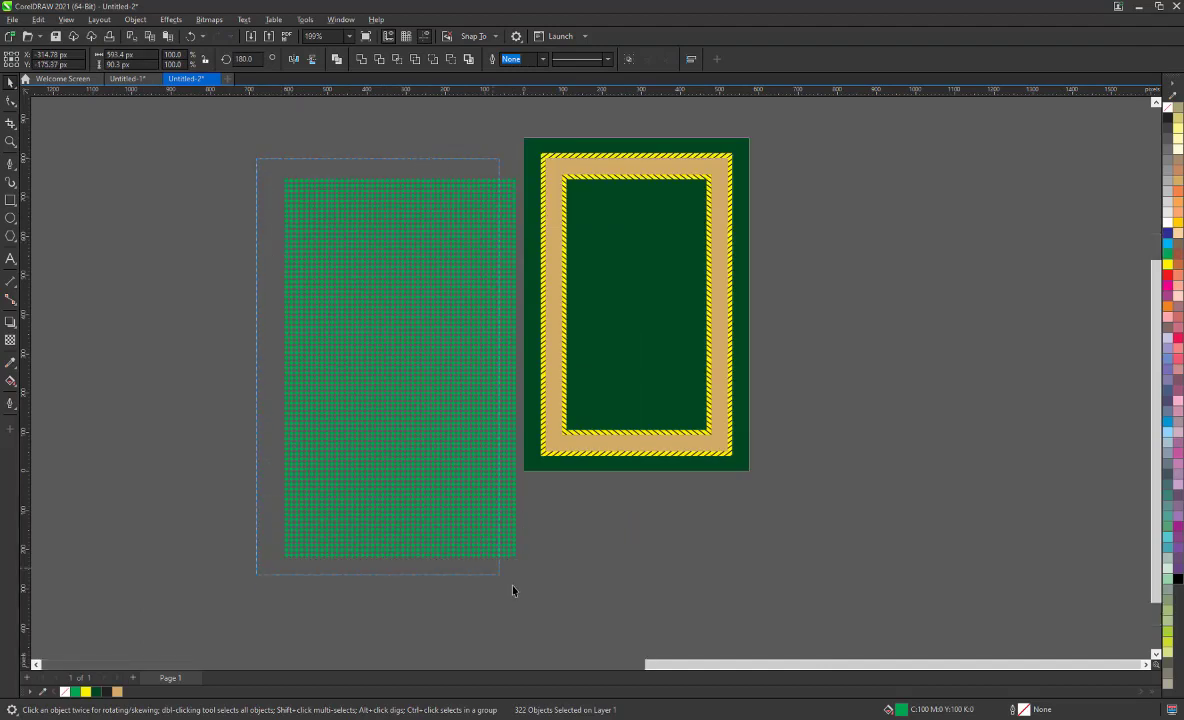
Step: Group the diamond block and PowerClip it inside the tan border frame
{"action": "right_click", "coordinate": [494, 434]}
{"action": "left_click", "coordinate": [528, 138]}
{"action": "right_click", "coordinate": [489, 198]}
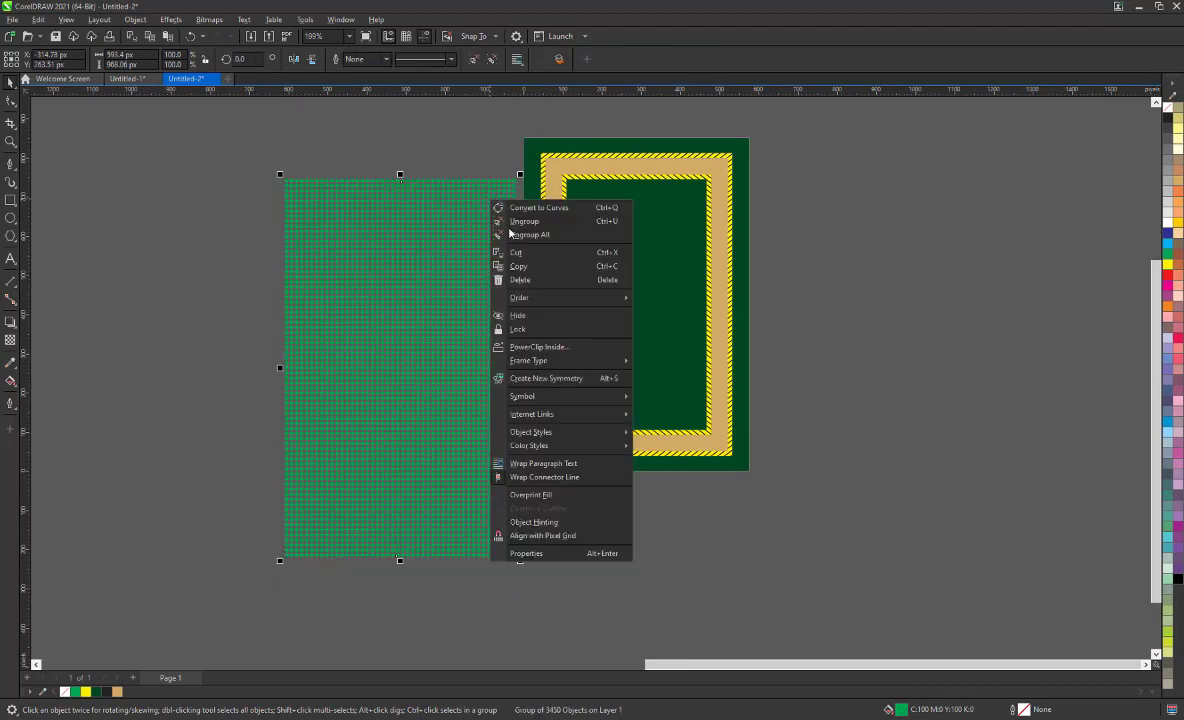
{"action": "left_click", "coordinate": [39, 111]}
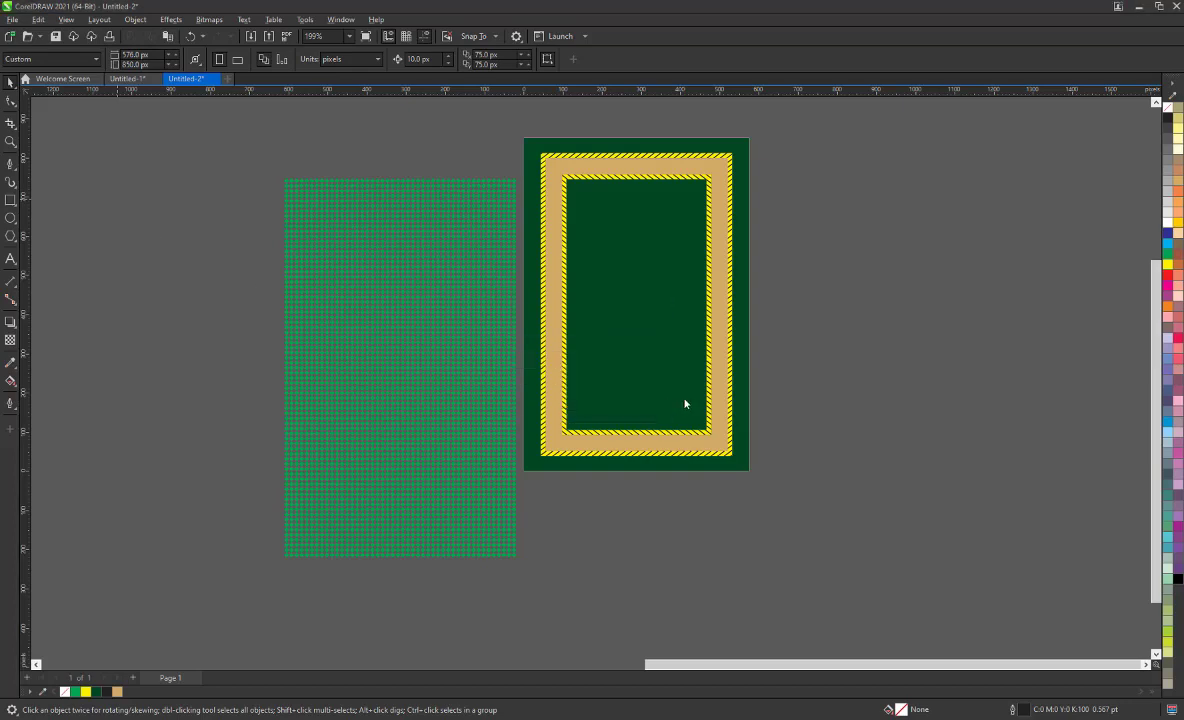
{"action": "left_click", "coordinate": [719, 415]}
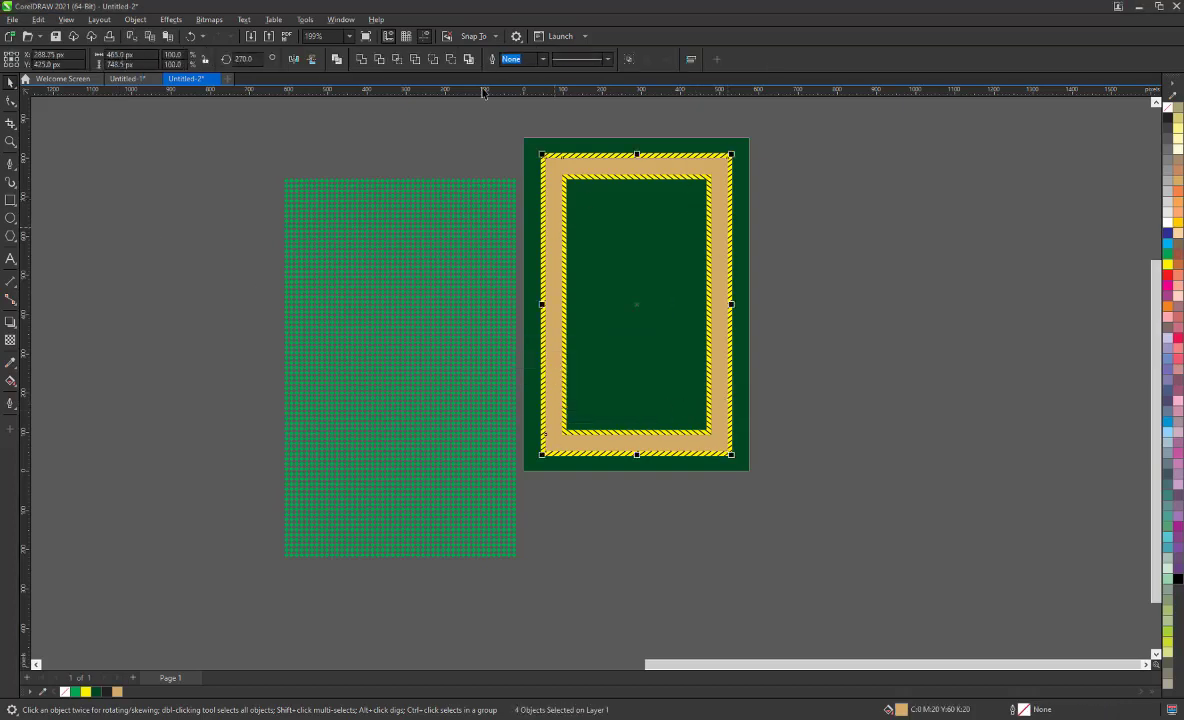
{"action": "right_click", "coordinate": [433, 196]}
{"action": "left_click", "coordinate": [483, 341]}
{"action": "left_click", "coordinate": [627, 167]}
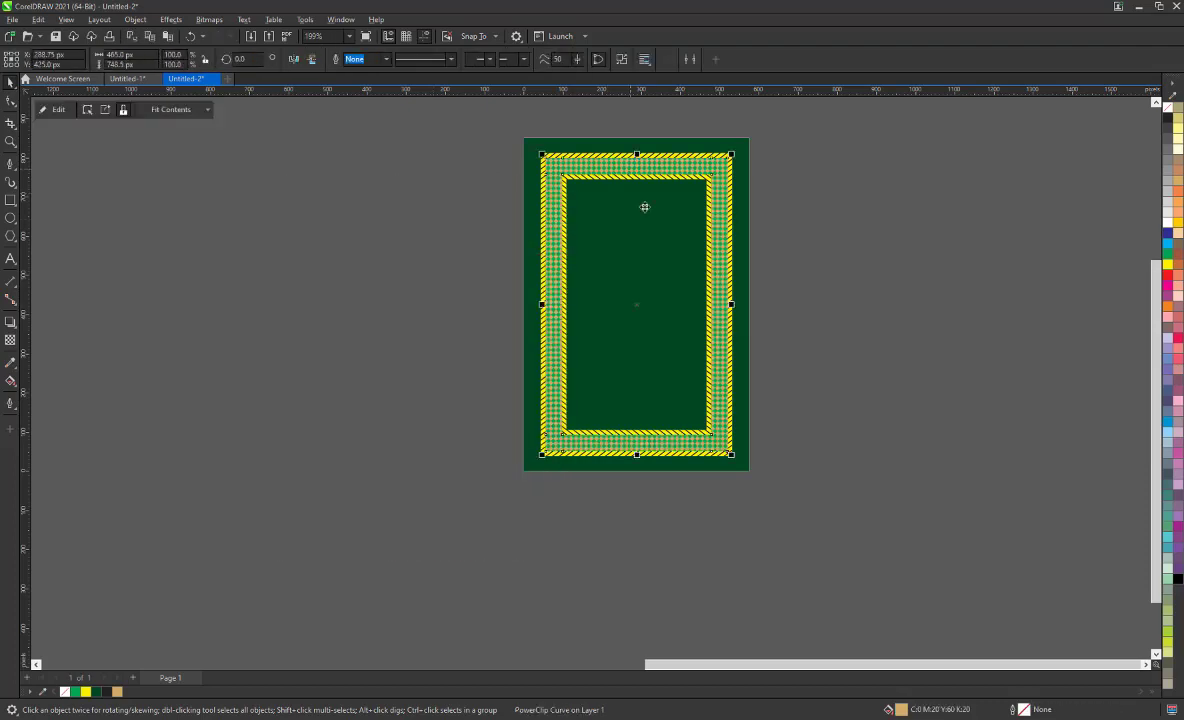
Step: Recolour the clipped diamonds red and the border background light pink
{"action": "scroll", "coordinate": [600, 462], "scroll_direction": "up", "scroll_amount": 2}
{"action": "left_click", "coordinate": [603, 455], "text": "ctrl"}
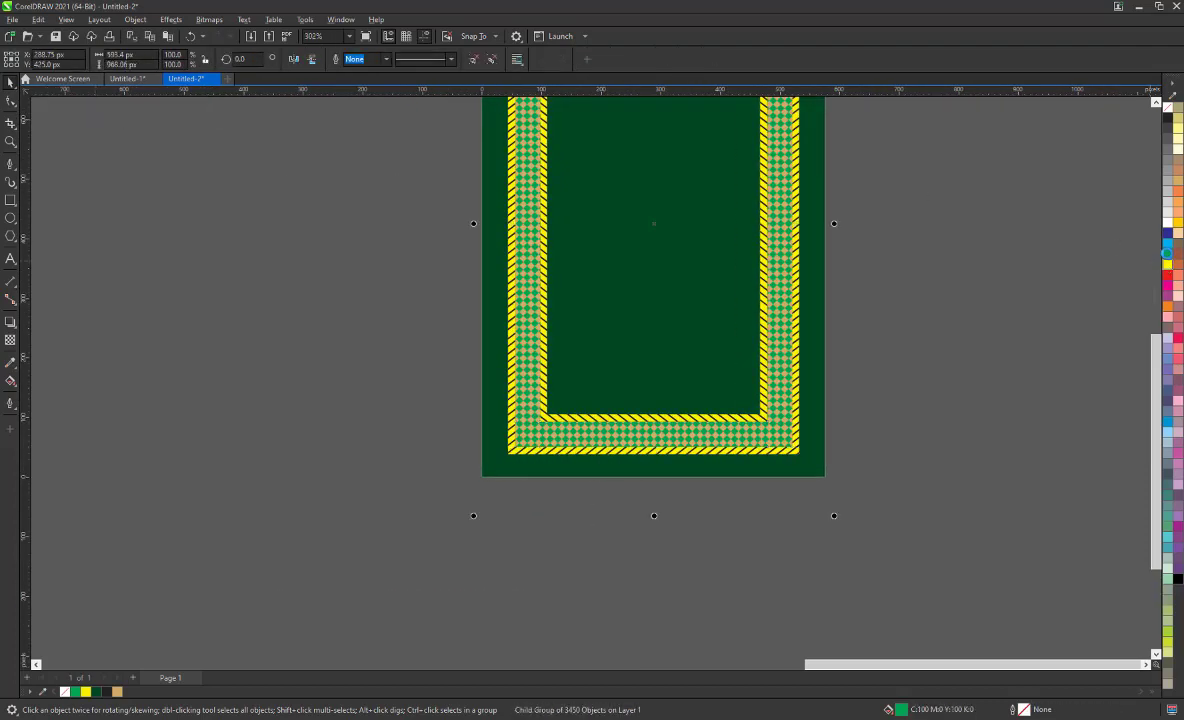
{"action": "left_click", "coordinate": [1168, 299]}
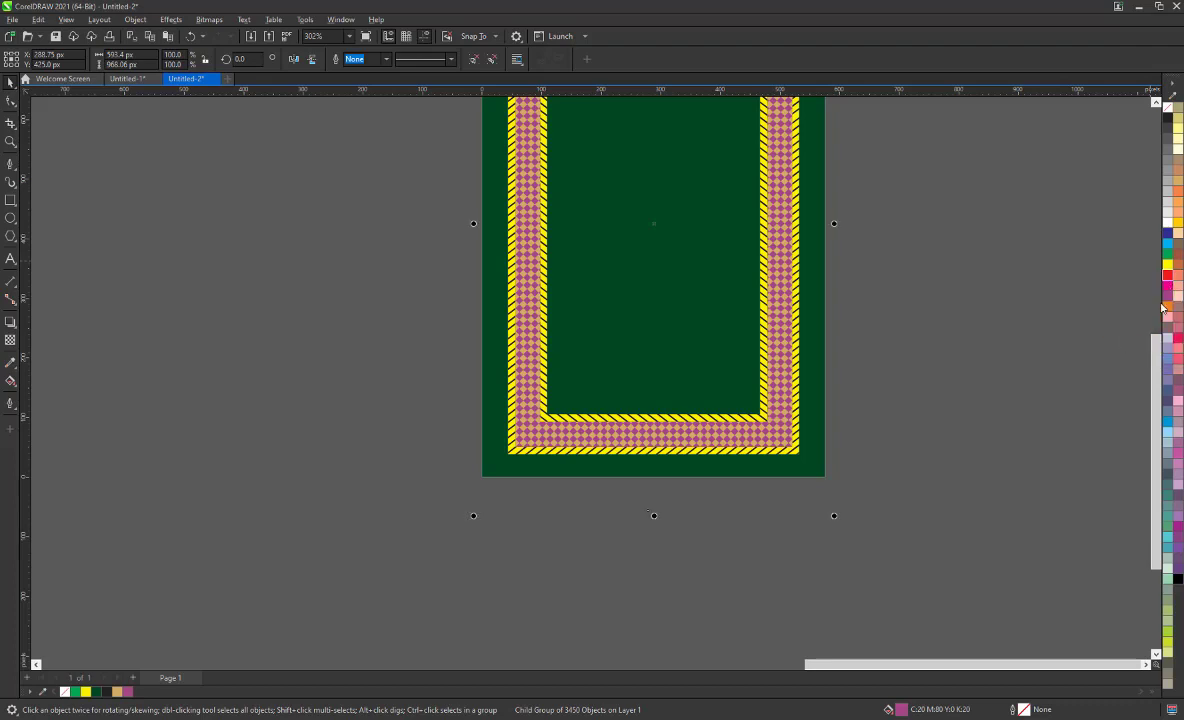
{"action": "key", "text": "ctrl+z"}
{"action": "left_click", "coordinate": [690, 398]}
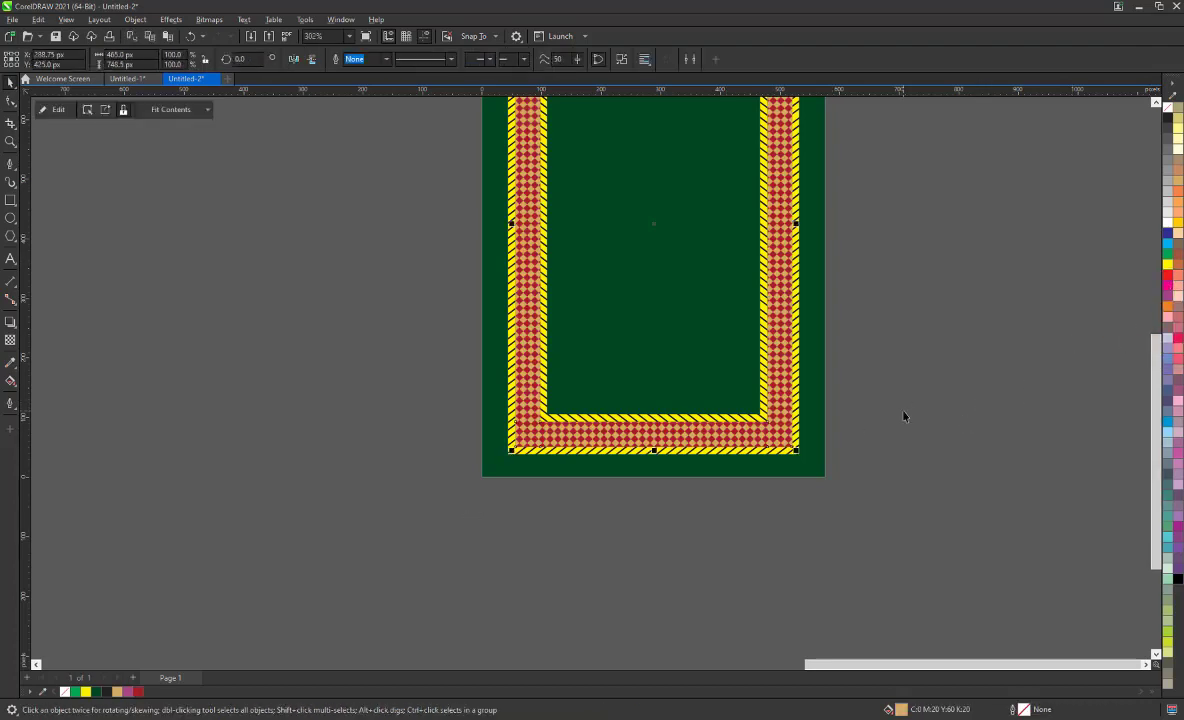
{"action": "left_click", "coordinate": [1177, 297]}
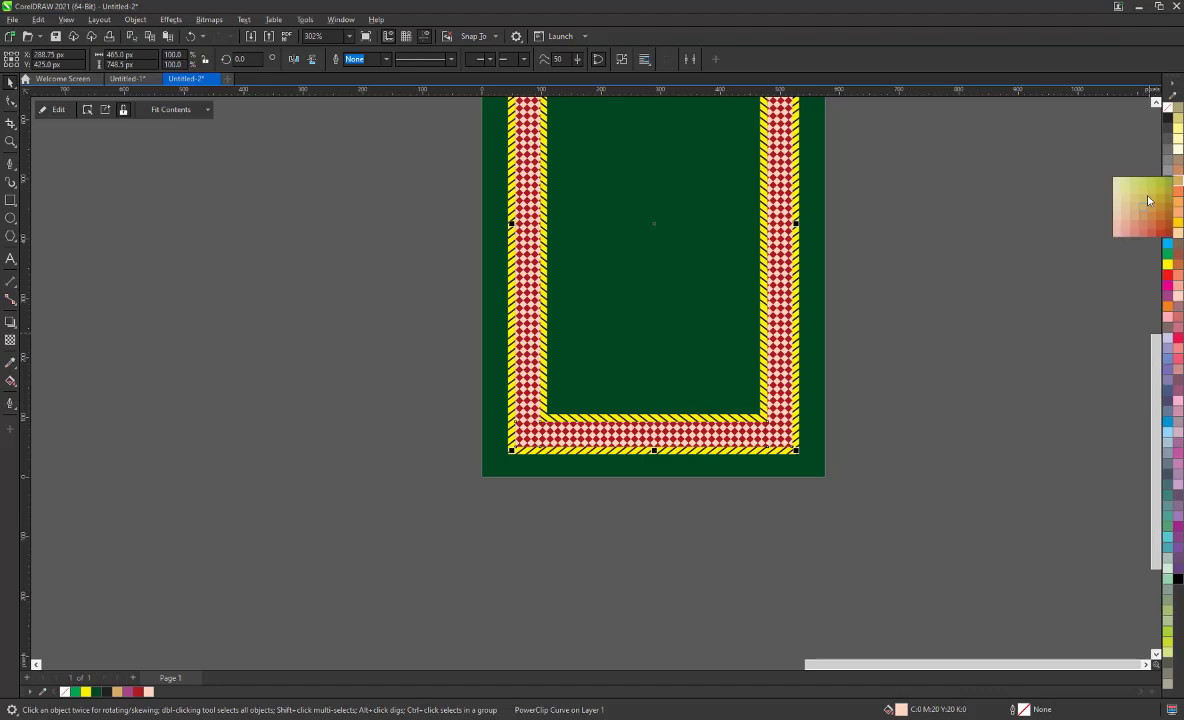
{"action": "left_click", "coordinate": [1129, 209]}
{"action": "left_click", "coordinate": [620, 580]}
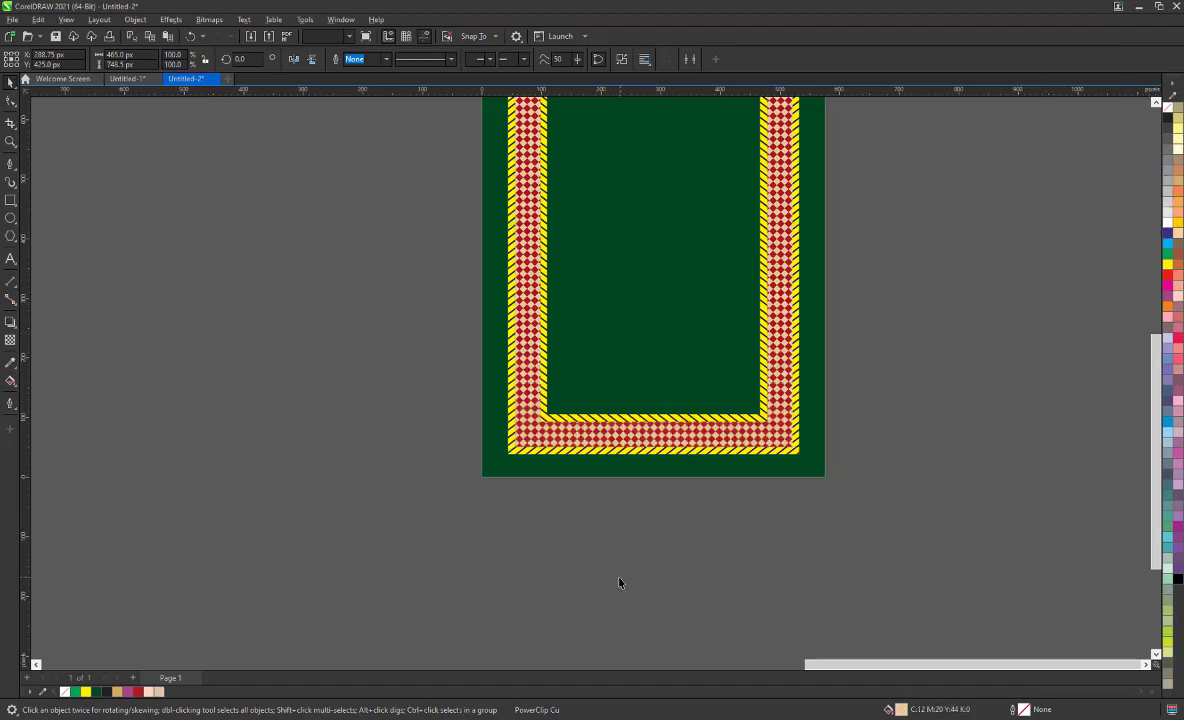
{"action": "scroll", "coordinate": [637, 400], "scroll_direction": "down", "scroll_amount": 2}
{"action": "scroll", "coordinate": [630, 250], "scroll_direction": "up", "scroll_amount": 2}
{"action": "scroll", "coordinate": [630, 250], "scroll_direction": "up", "scroll_amount": 1}
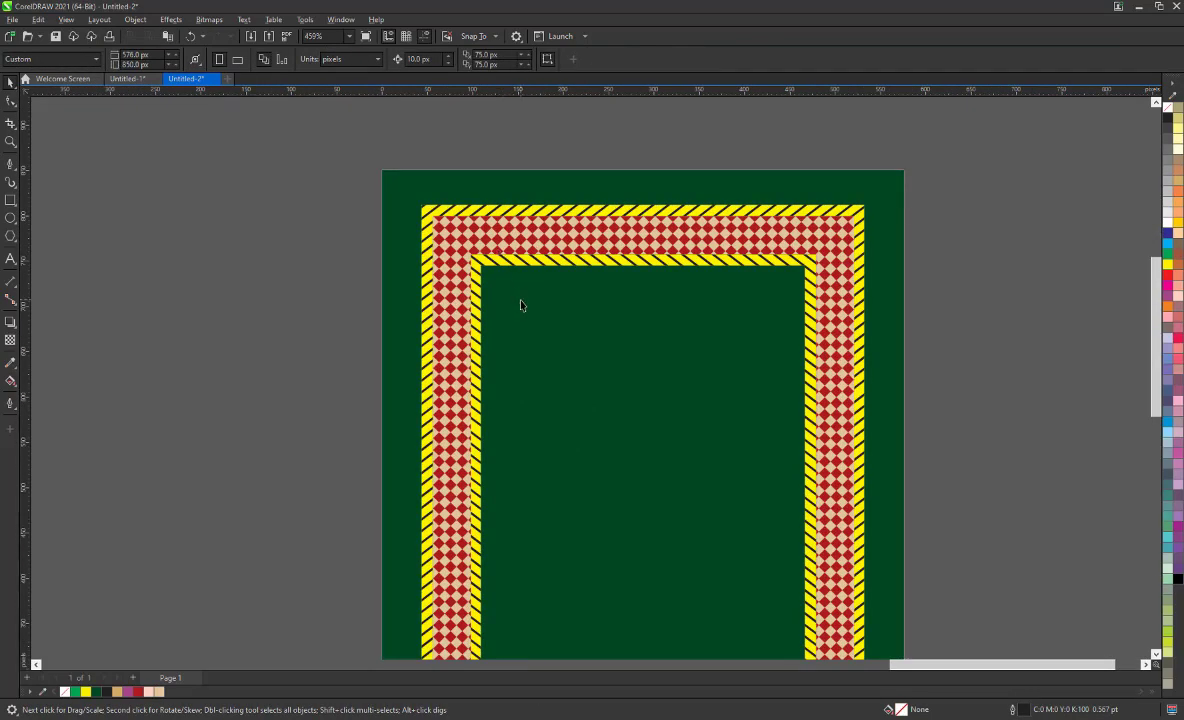
Step: Draw a small circle left of the rug and duplicate it into a row of ten
{"action": "scroll", "coordinate": [518, 304], "scroll_direction": "down", "scroll_amount": 1}
{"action": "key", "text": "F7"}
{"action": "mouse_move", "coordinate": [165, 314]}
{"action": "left_mouse_down"}
{"action": "mouse_move", "coordinate": [174, 322]}
{"action": "mouse_move", "coordinate": [164, 315]}
{"action": "left_mouse_up"}
{"action": "scroll", "coordinate": [214, 330], "scroll_direction": "up", "scroll_amount": 4}
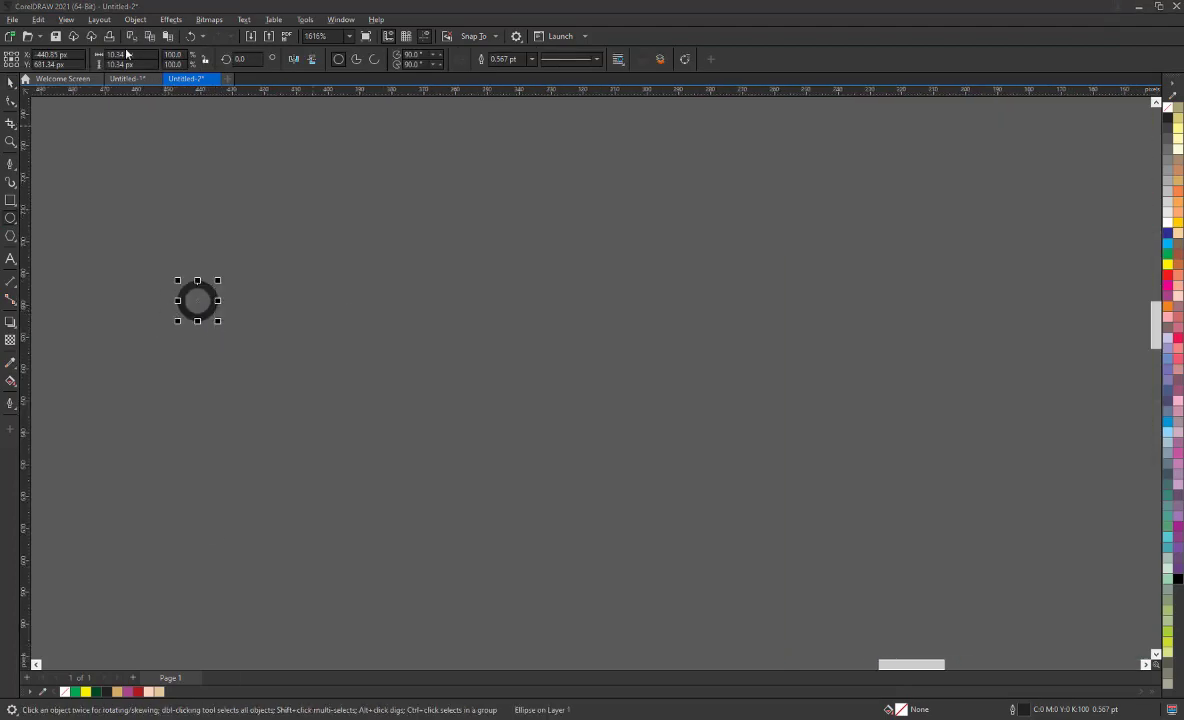
{"action": "scroll", "coordinate": [291, 453], "scroll_direction": "down", "scroll_amount": 2}
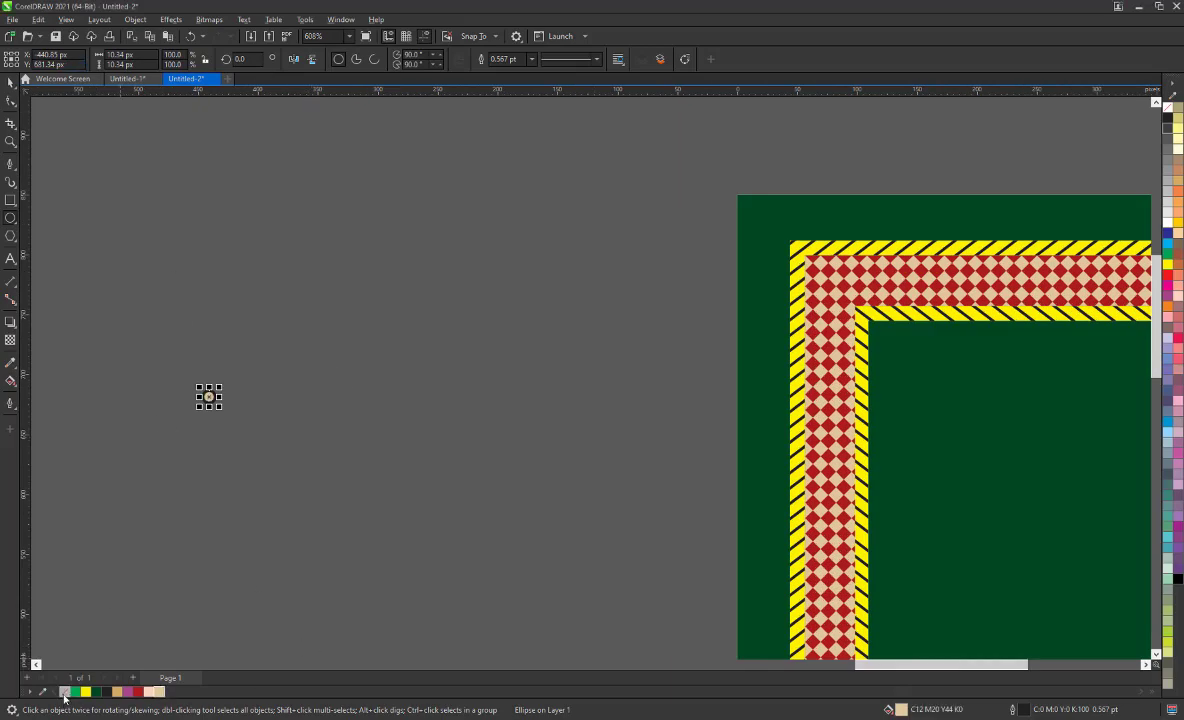
{"action": "scroll", "coordinate": [198, 355], "scroll_direction": "down", "scroll_amount": 2}
{"action": "scroll", "coordinate": [198, 367], "scroll_direction": "up", "scroll_amount": 2}
{"action": "scroll", "coordinate": [198, 367], "scroll_direction": "up", "scroll_amount": 1}
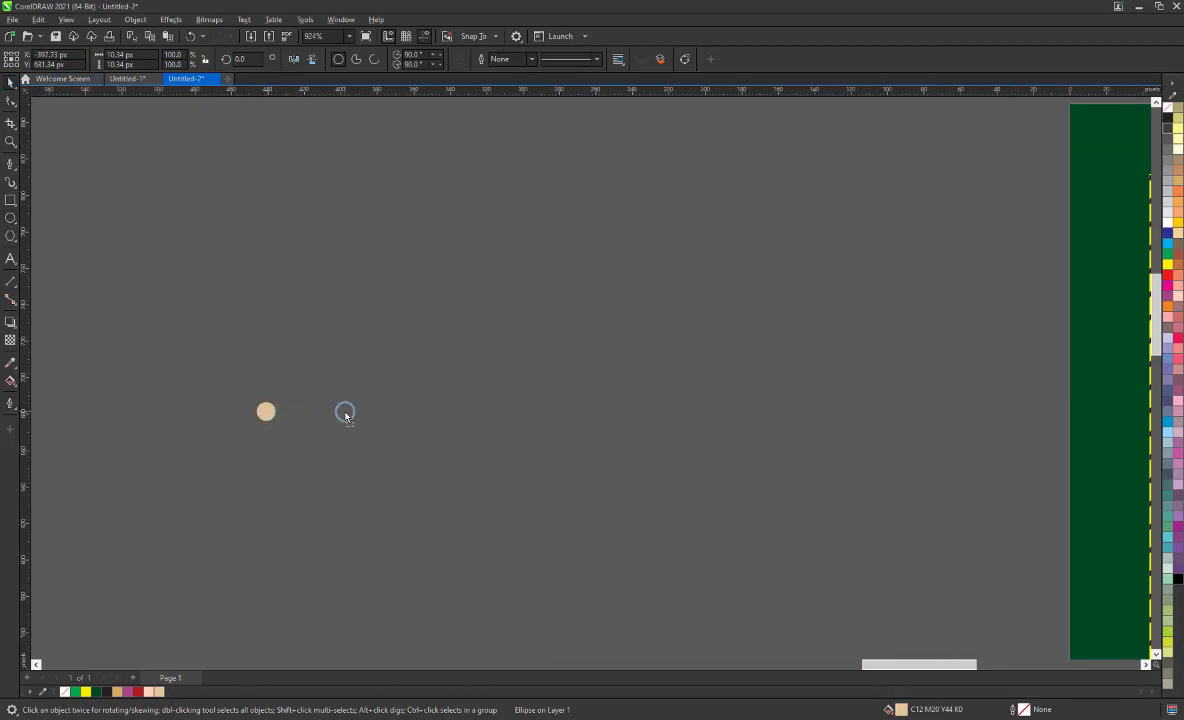
{"action": "left_click", "coordinate": [38, 19]}
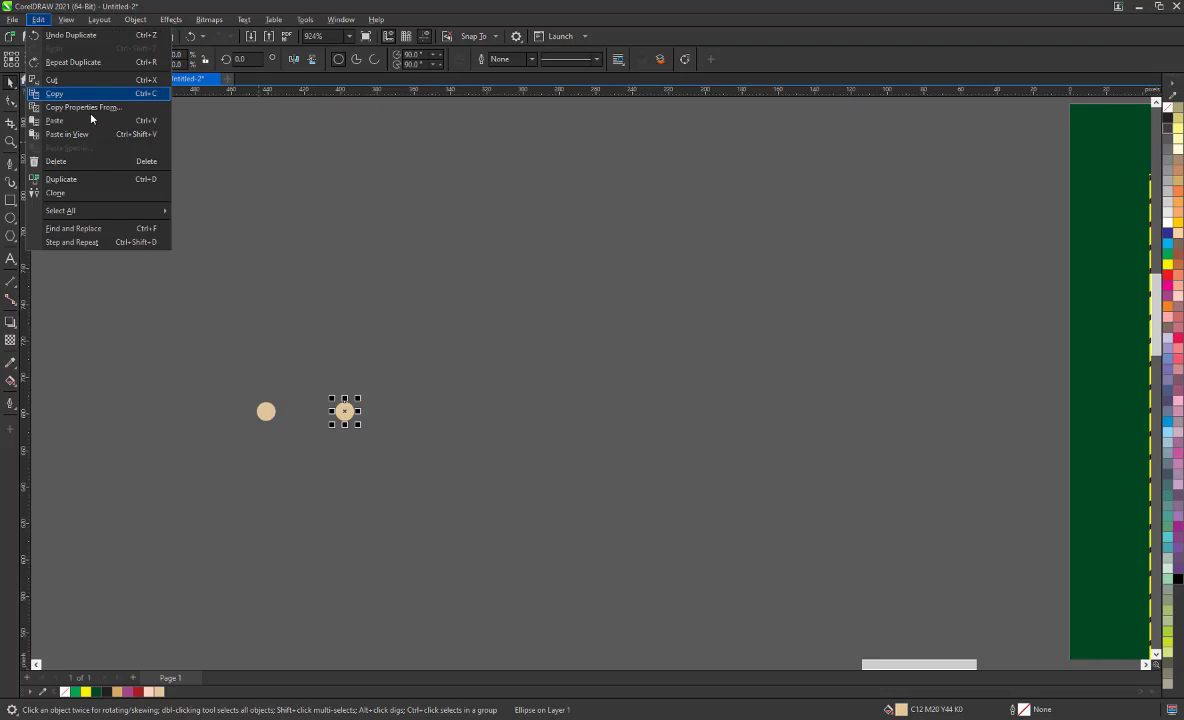
{"action": "left_click", "coordinate": [107, 165]}
{"action": "key", "text": "ctrl+d"}
{"action": "key", "text": "ctrl+d"}
{"action": "key", "text": "ctrl+d"}
{"action": "key", "text": "ctrl+d"}
Step: Copy the row of circles into several offset rows below, forming a staggered dot grid
{"action": "scroll", "coordinate": [122, 275], "scroll_direction": "down", "scroll_amount": 2}
{"action": "left_click_drag", "start_coordinate": [98, 299], "coordinate": [523, 373]}
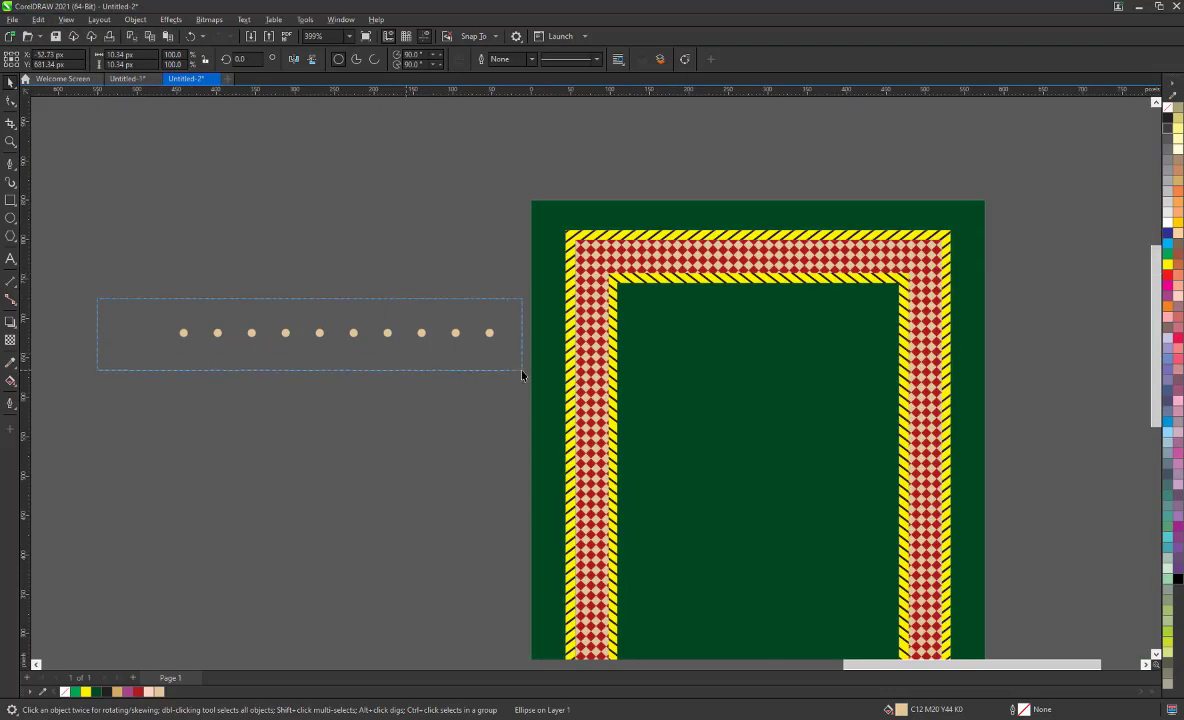
{"action": "scroll", "coordinate": [300, 330], "scroll_direction": "up", "scroll_amount": 1}
{"action": "mouse_move", "coordinate": [322, 331]}
{"action": "left_mouse_down"}
{"action": "mouse_move", "coordinate": [303, 349]}
{"action": "mouse_move", "coordinate": [341, 386]}
{"action": "left_mouse_up"}
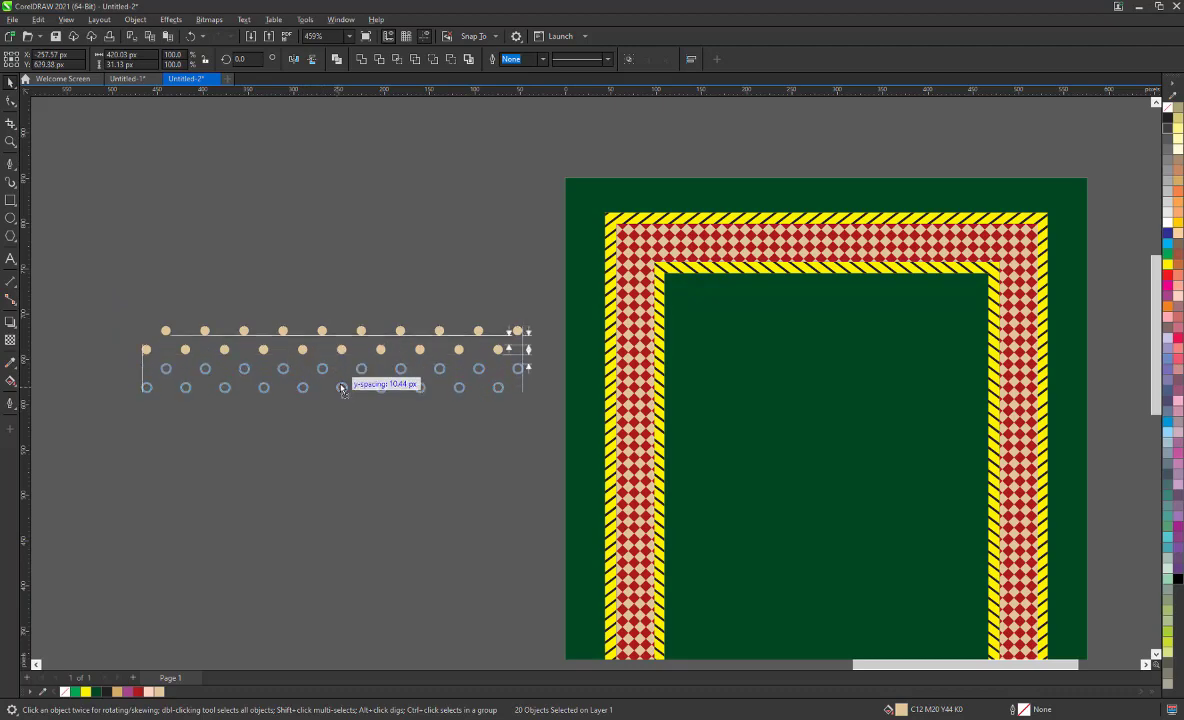
{"action": "key", "text": "ctrl+r"}
{"action": "scroll", "coordinate": [344, 241], "scroll_direction": "down", "scroll_amount": 2}
{"action": "key", "text": "ctrl+r"}
{"action": "key", "text": "ctrl+r"}
{"action": "key", "text": "ctrl+r"}
{"action": "key", "text": "ctrl+r"}
{"action": "key", "text": "ctrl+r"}
{"action": "key", "text": "ctrl+r"}
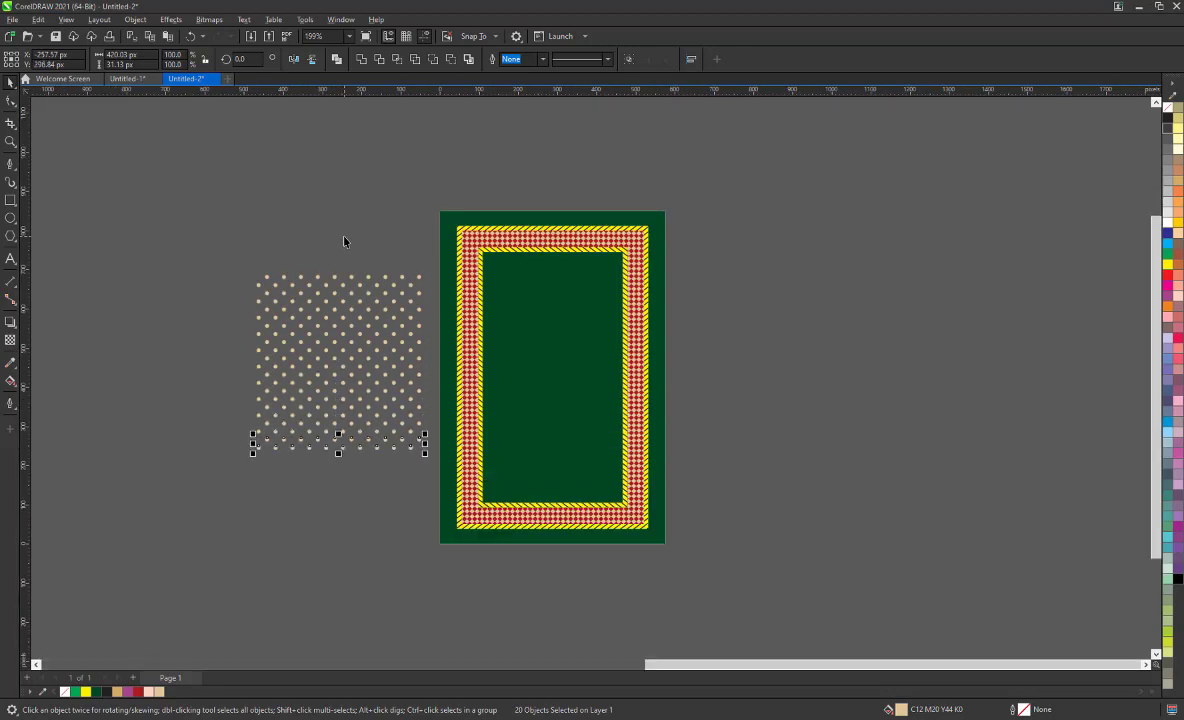
Step: Group the dot grid and PowerClip it inside the inner green field
{"action": "left_click_drag", "start_coordinate": [236, 220], "coordinate": [424, 562]}
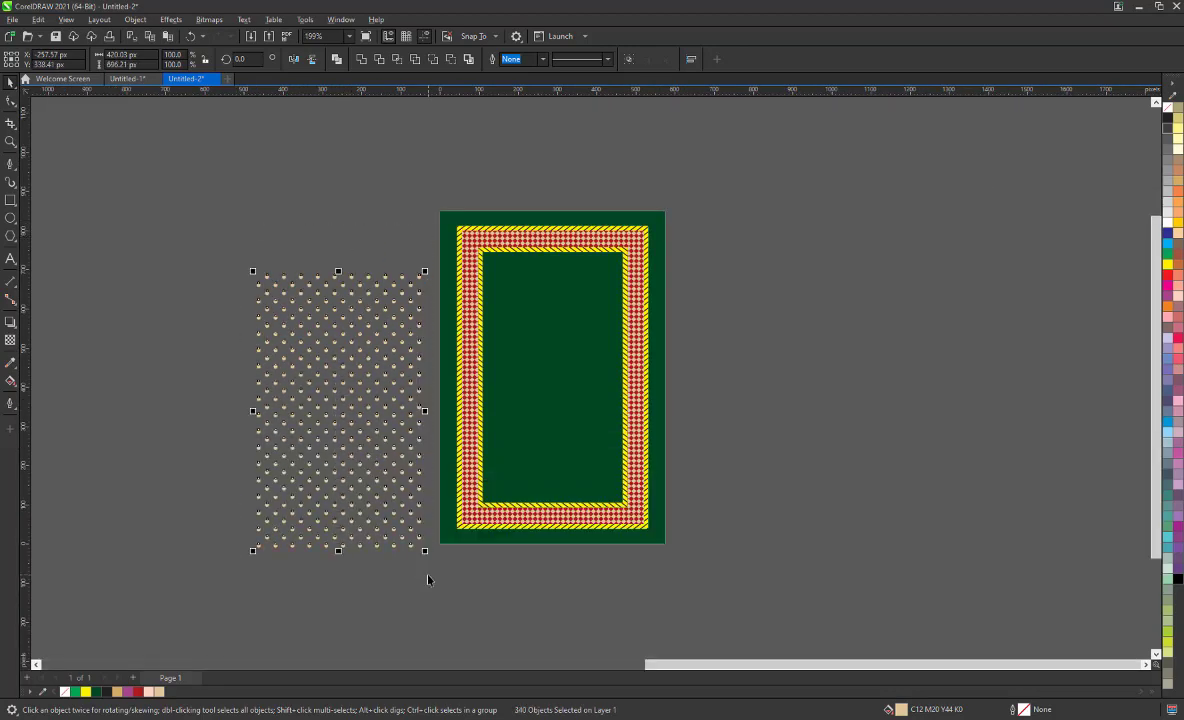
{"action": "right_click", "coordinate": [393, 497]}
{"action": "left_click", "coordinate": [415, 198]}
{"action": "right_click", "coordinate": [404, 296]}
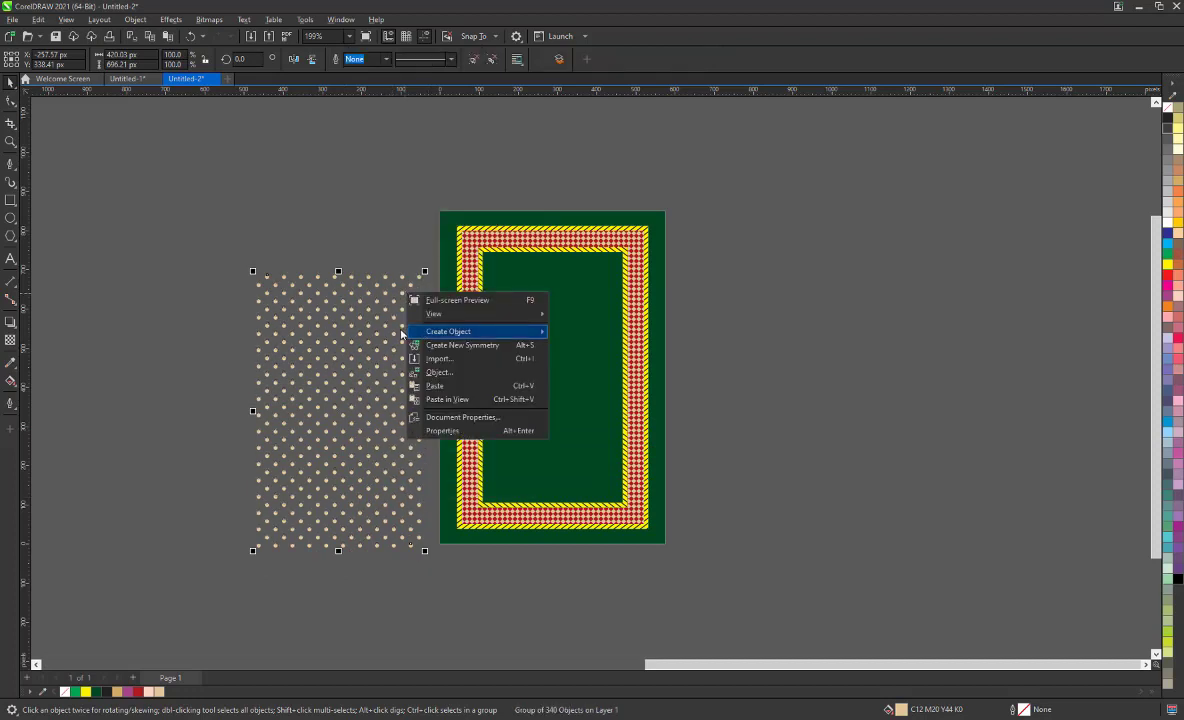
{"action": "left_click", "coordinate": [402, 326]}
{"action": "right_click", "coordinate": [402, 326]}
{"action": "left_click", "coordinate": [430, 488]}
{"action": "left_click", "coordinate": [518, 391]}
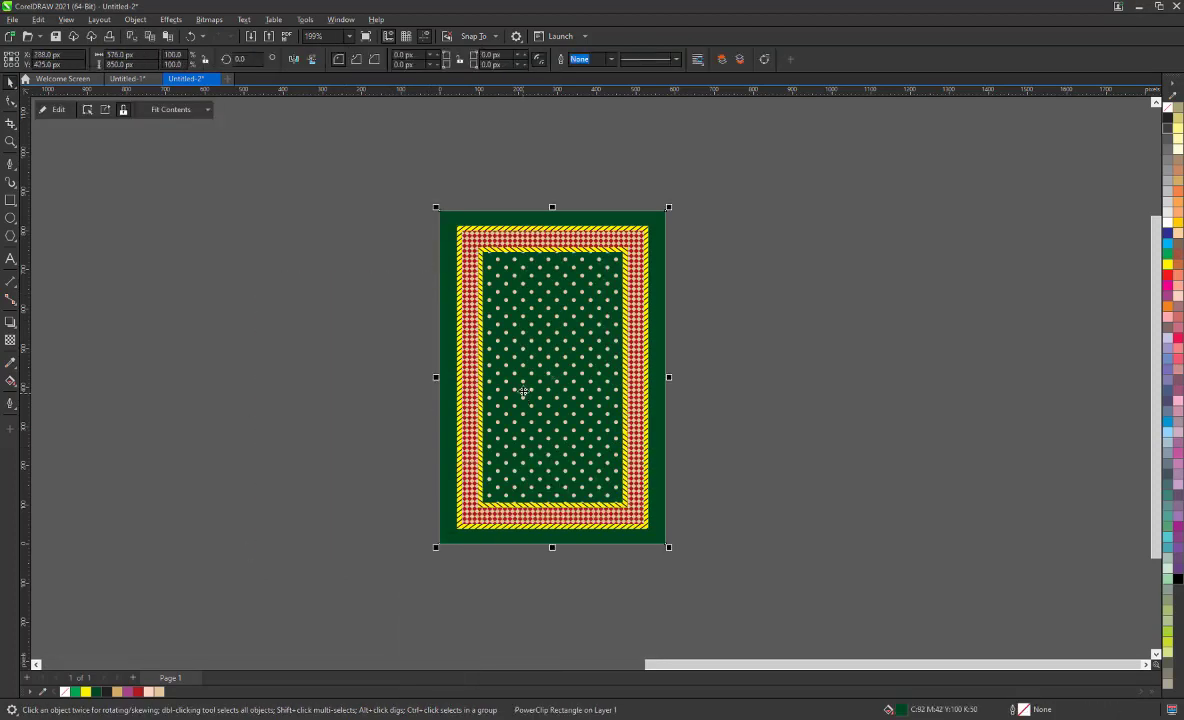
{"action": "left_click", "coordinate": [716, 328]}
Step: Select the half-arch outline lying left of the rug
{"action": "scroll", "coordinate": [597, 333], "scroll_direction": "up", "scroll_amount": 1}
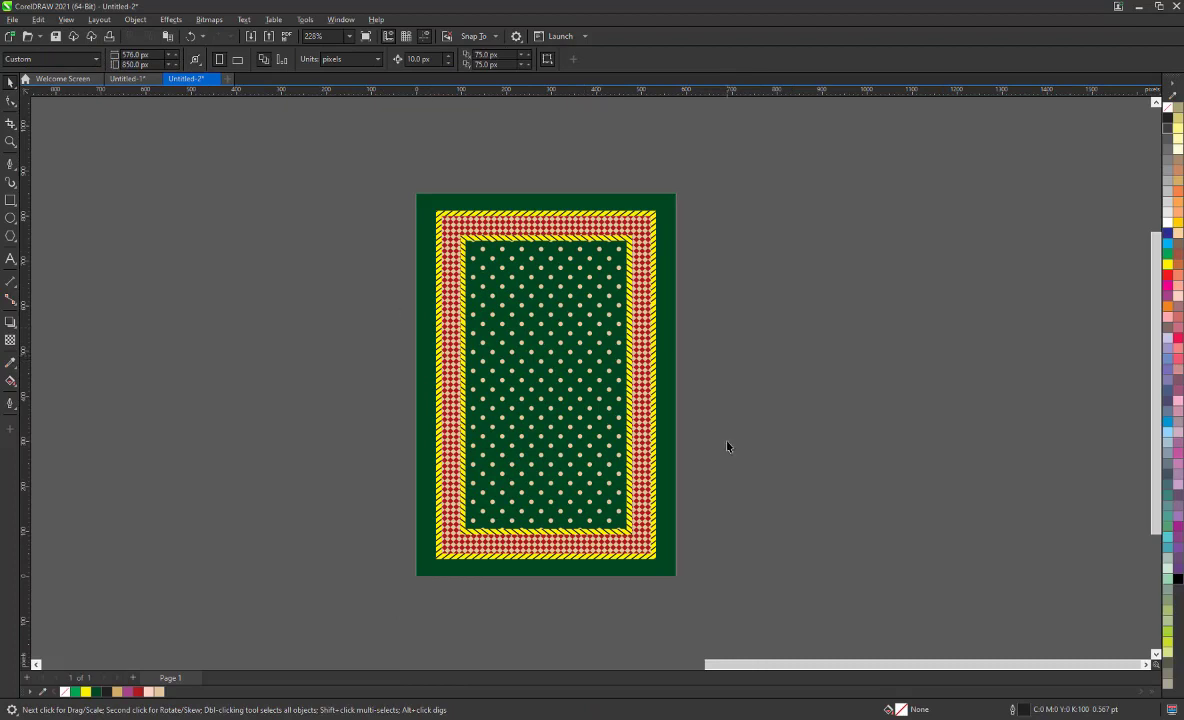
{"action": "scroll", "coordinate": [727, 446], "scroll_direction": "down", "scroll_amount": 2}
{"action": "scroll", "coordinate": [727, 446], "scroll_direction": "down", "scroll_amount": 4}
{"action": "left_click_drag", "start_coordinate": [323, 451], "coordinate": [265, 425]}
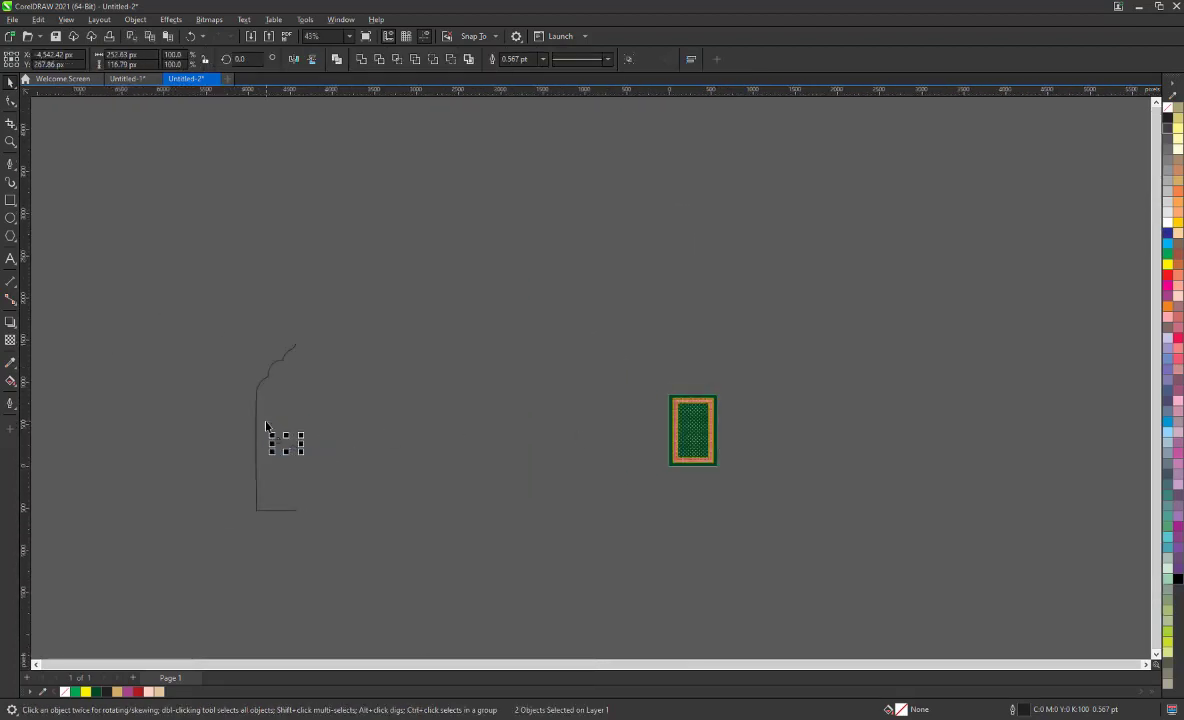
Step: Move the half-arch outline toward the rug and give it a 2.0 pt outline
{"action": "left_click", "coordinate": [313, 406]}
{"action": "left_click_drag", "start_coordinate": [273, 368], "coordinate": [568, 371]}
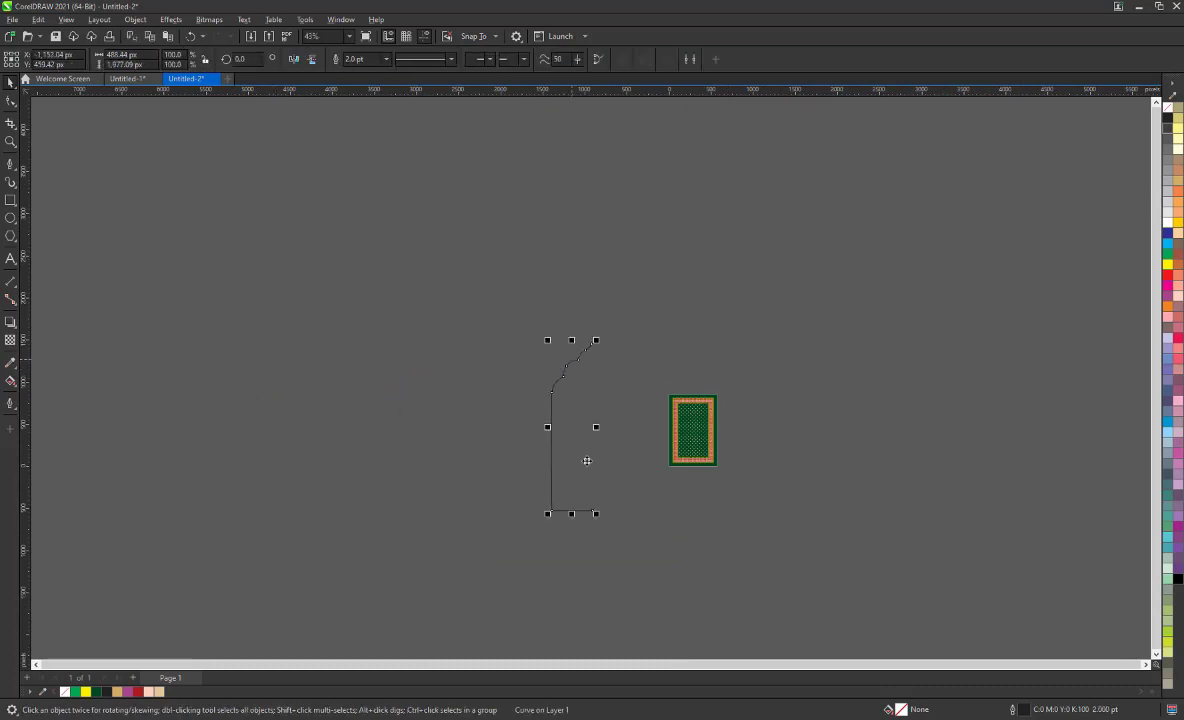
{"action": "scroll", "coordinate": [590, 441], "scroll_direction": "up", "scroll_amount": 6}
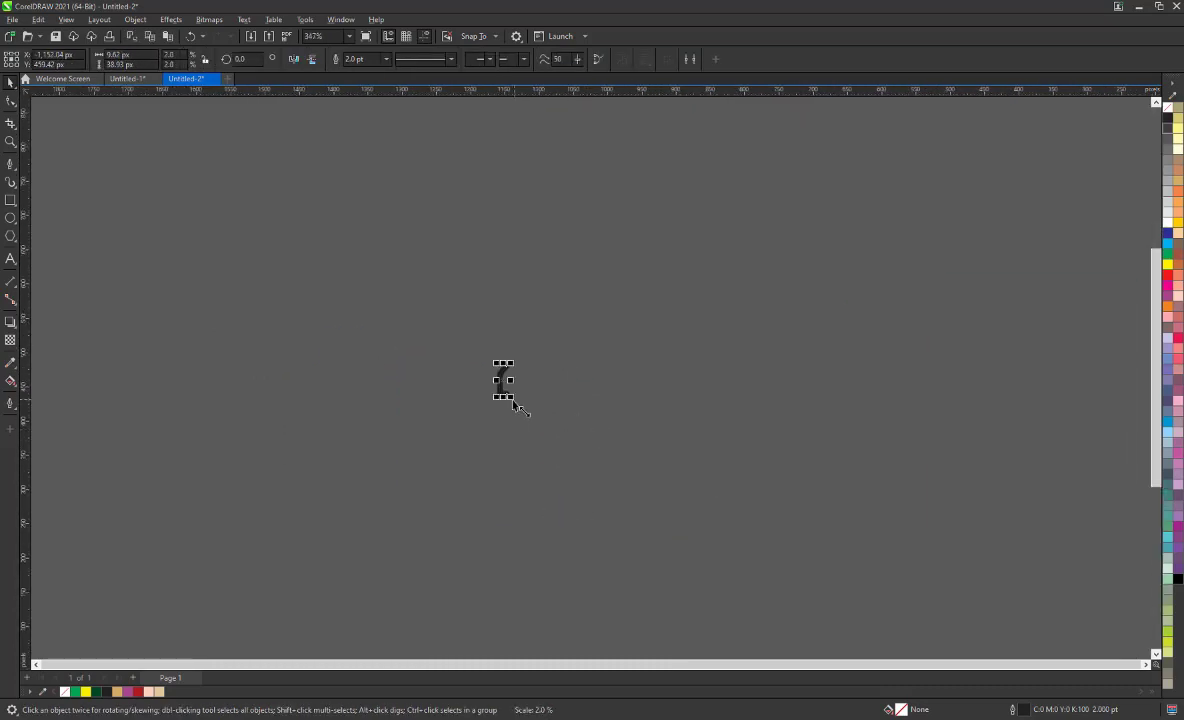
{"action": "key", "text": "F12"}
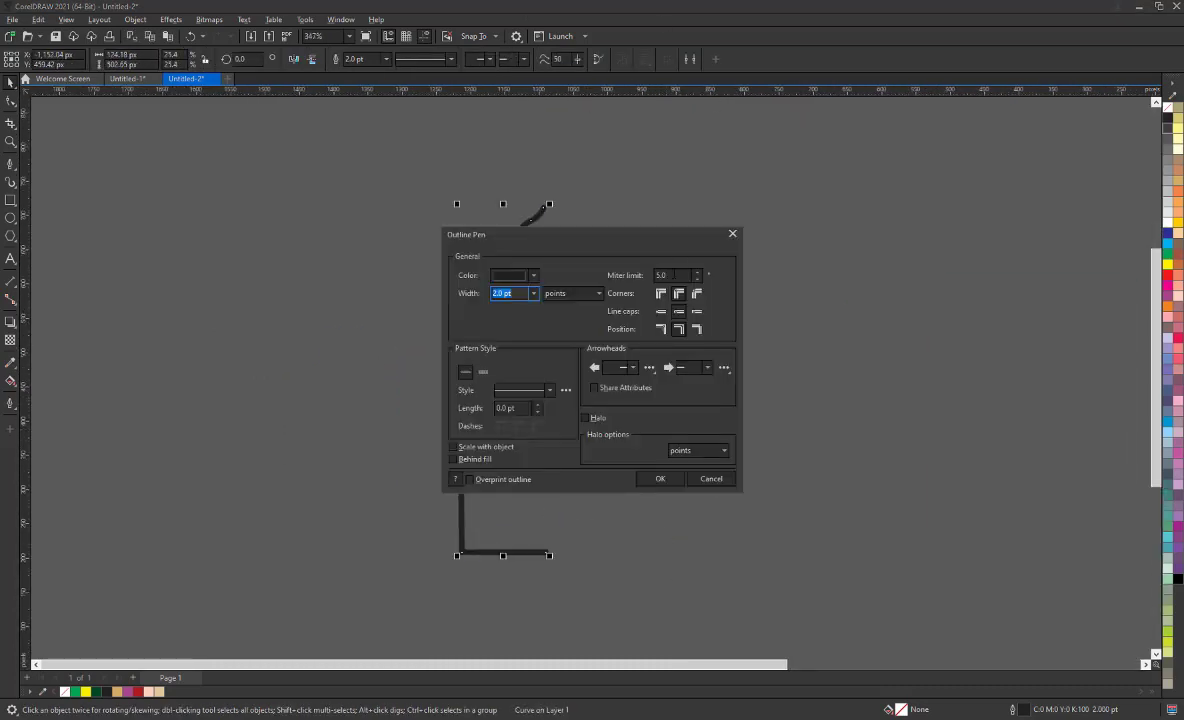
{"action": "key", "text": "Escape"}
{"action": "left_click", "coordinate": [12, 378]}
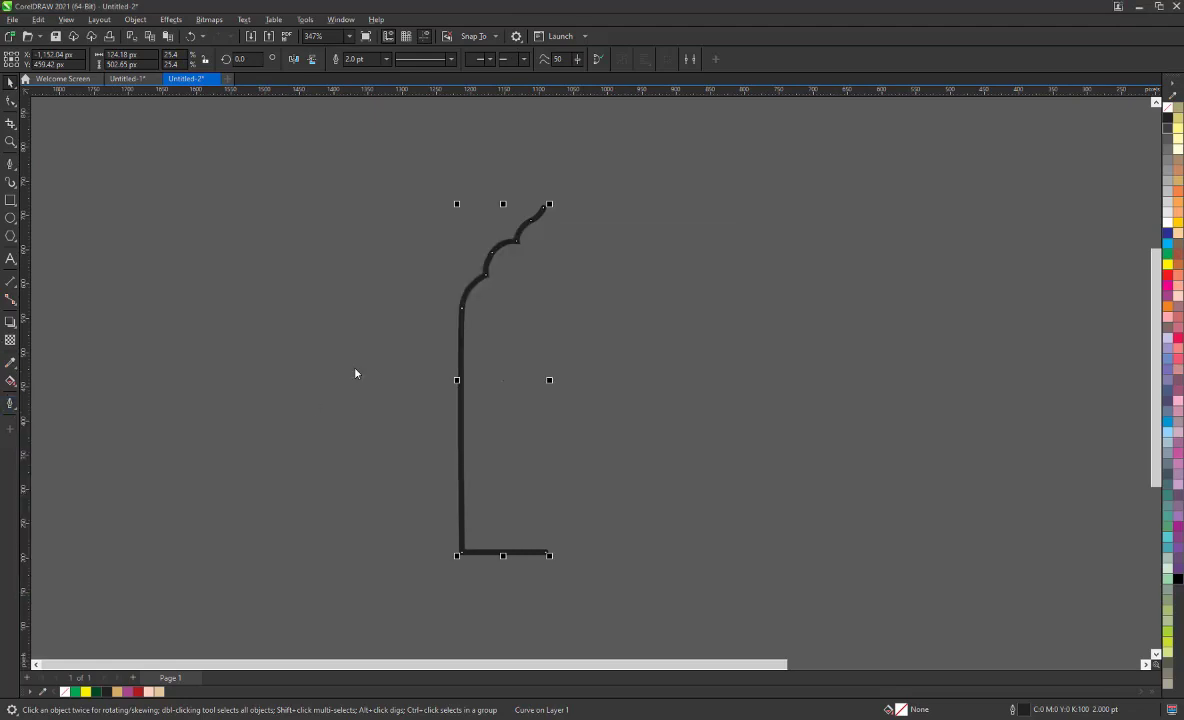
{"action": "left_click", "coordinate": [659, 478]}
Step: Add a mirrored copy as the right half and join its tip to the arch apex
{"action": "left_click_drag", "start_coordinate": [458, 555], "coordinate": [622, 561]}
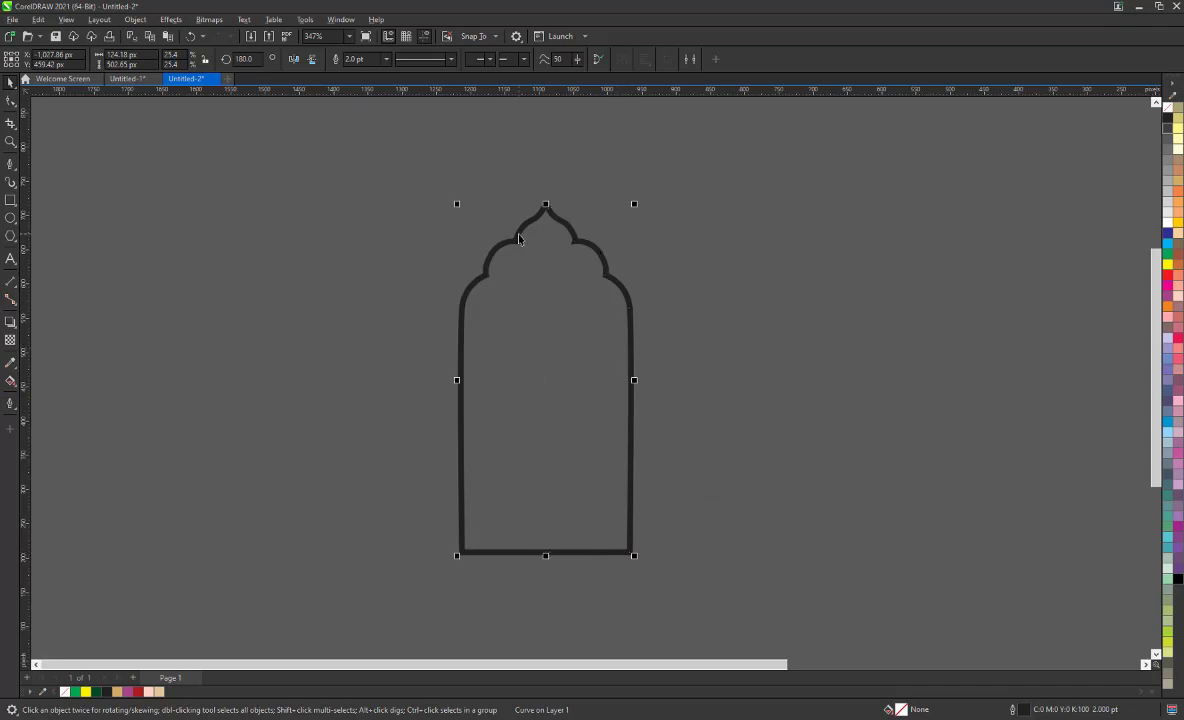
{"action": "scroll", "coordinate": [529, 177], "scroll_direction": "up", "scroll_amount": 1}
{"action": "scroll", "coordinate": [552, 196], "scroll_direction": "up", "scroll_amount": 3}
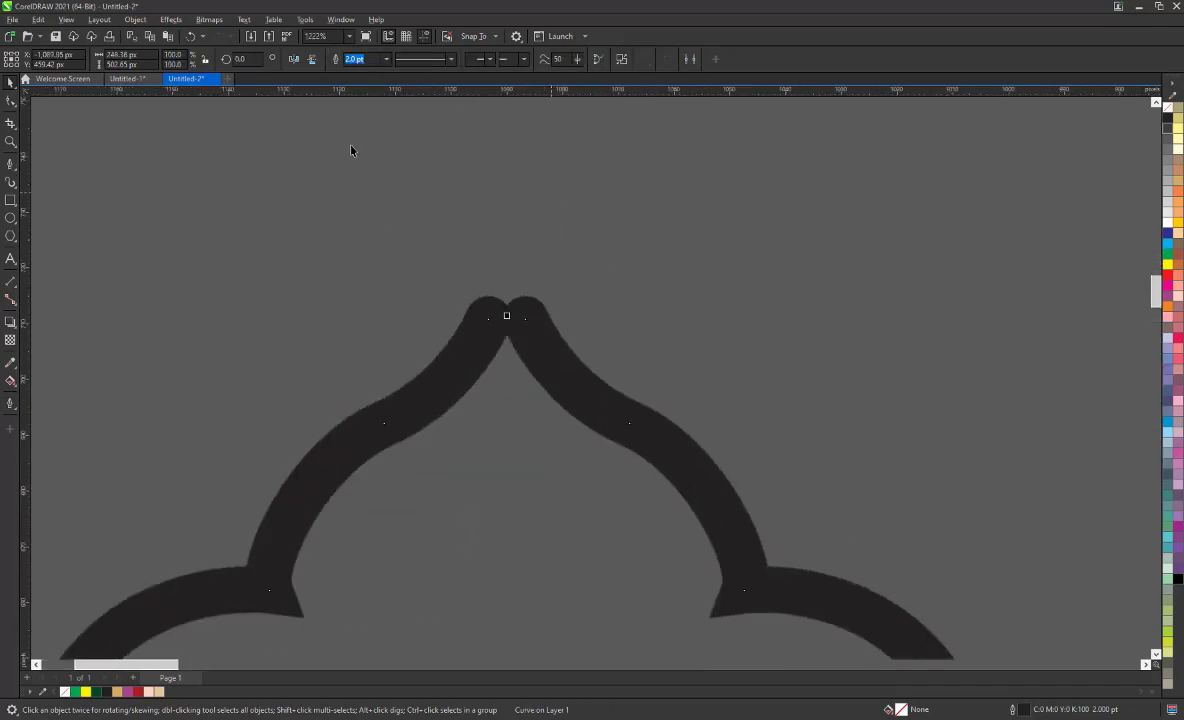
{"action": "left_click", "coordinate": [10, 100]}
{"action": "left_click_drag", "start_coordinate": [525, 318], "coordinate": [507, 292]}
{"action": "scroll", "coordinate": [510, 290], "scroll_direction": "down", "scroll_amount": 8}
{"action": "scroll", "coordinate": [508, 412], "scroll_direction": "up", "scroll_amount": 4}
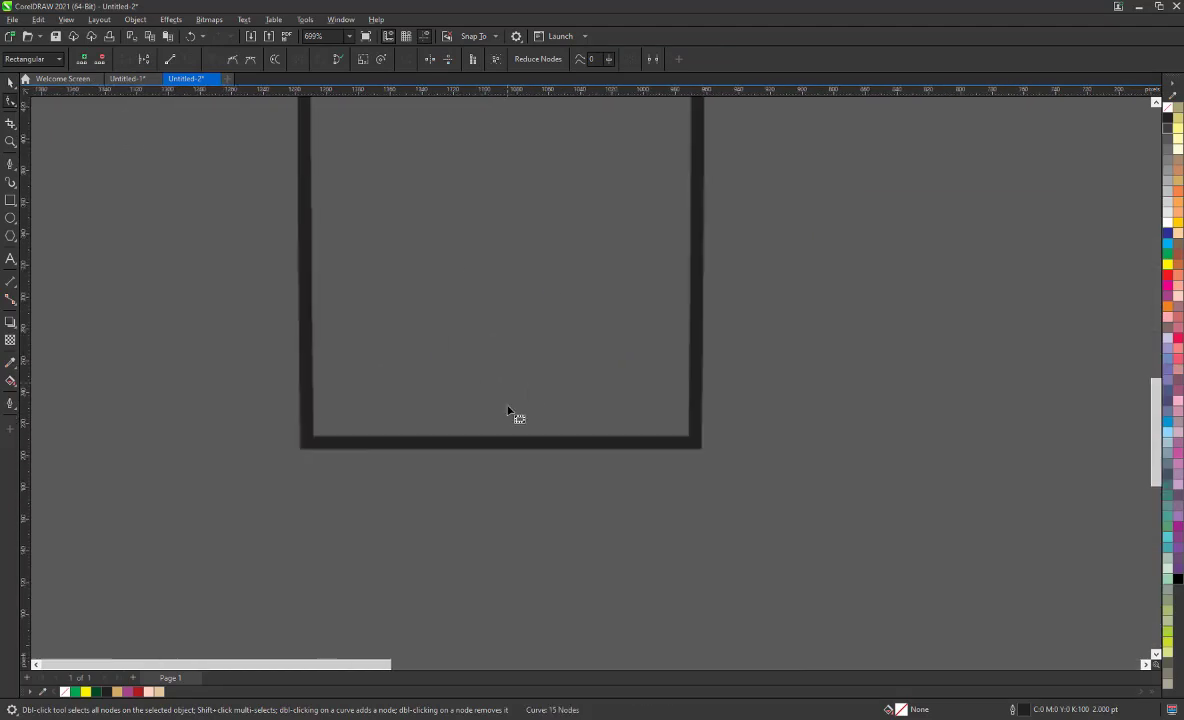
{"action": "scroll", "coordinate": [508, 412], "scroll_direction": "up", "scroll_amount": 5}
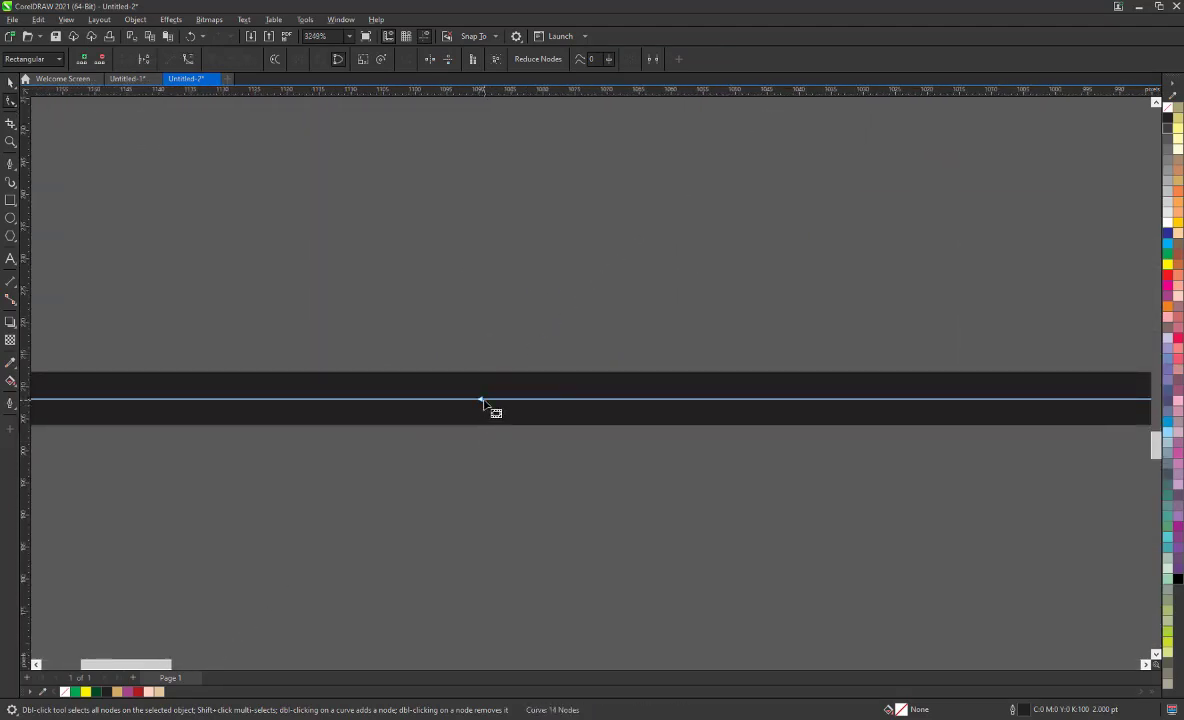
{"action": "scroll", "coordinate": [482, 402], "scroll_direction": "down", "scroll_amount": 6}
{"action": "scroll", "coordinate": [502, 502], "scroll_direction": "down", "scroll_amount": 4}
{"action": "scroll", "coordinate": [570, 203], "scroll_direction": "up", "scroll_amount": 2}
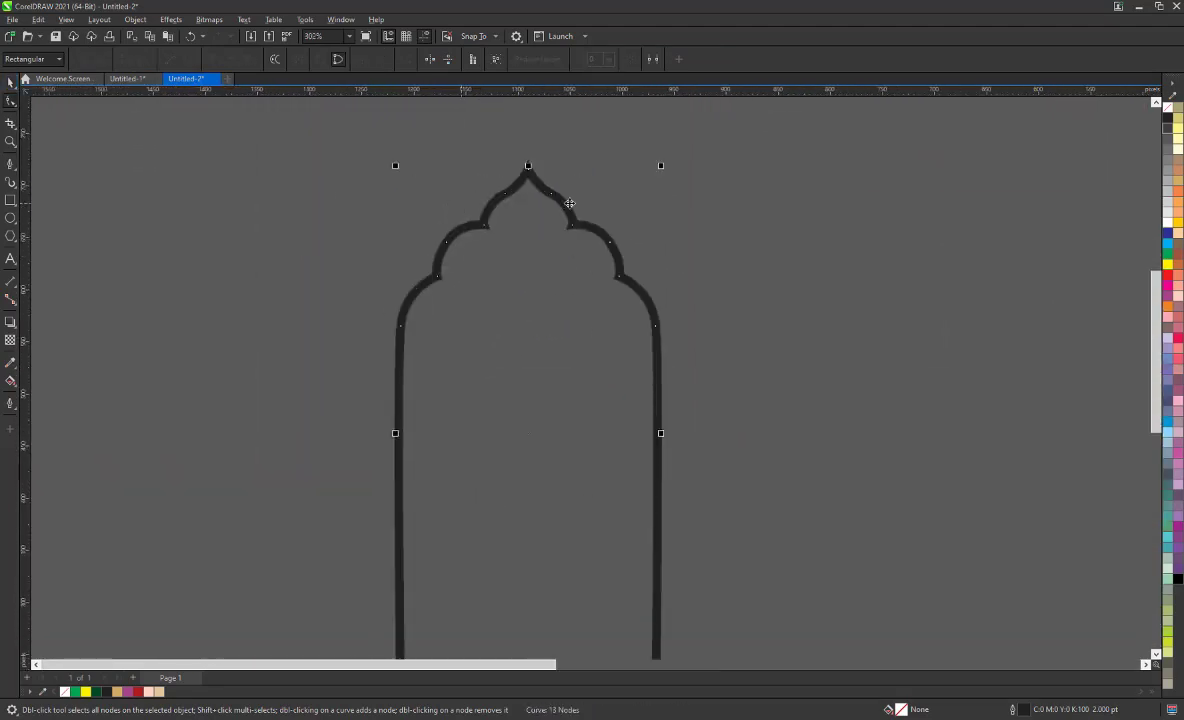
{"action": "key", "text": "space"}
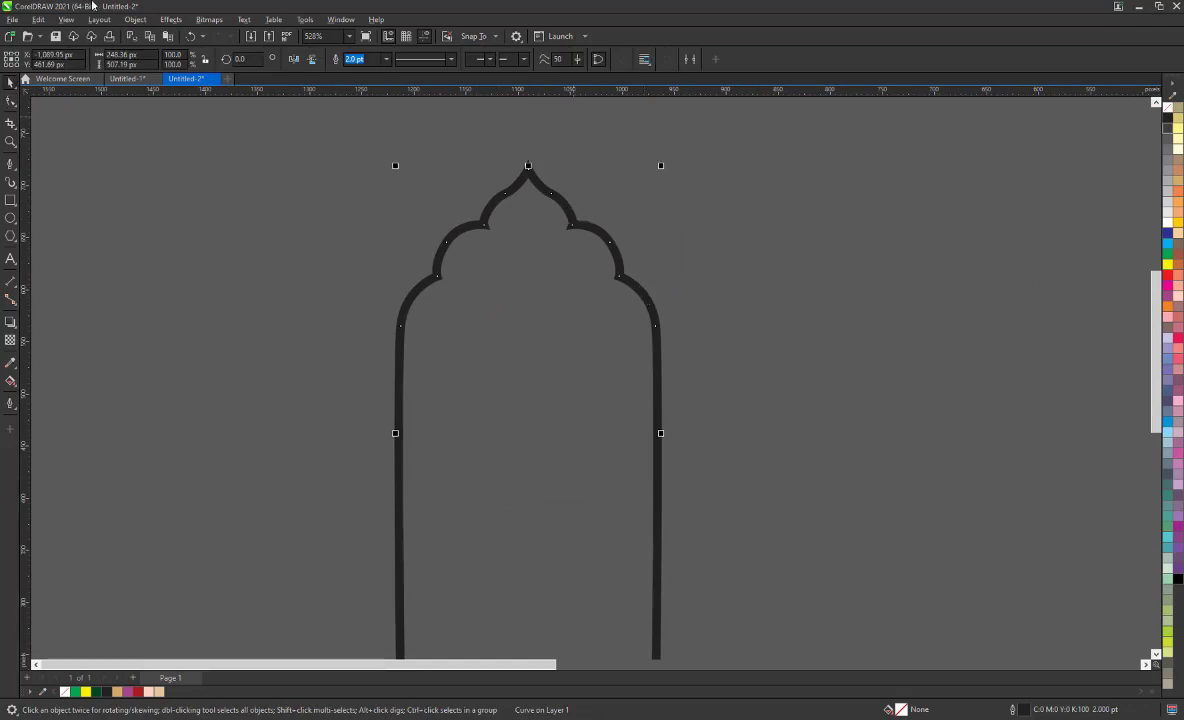
Step: Convert the arch outline to an object, fill it yellow with a dark-green outline
{"action": "left_click", "coordinate": [135, 19]}
{"action": "left_click", "coordinate": [172, 337]}
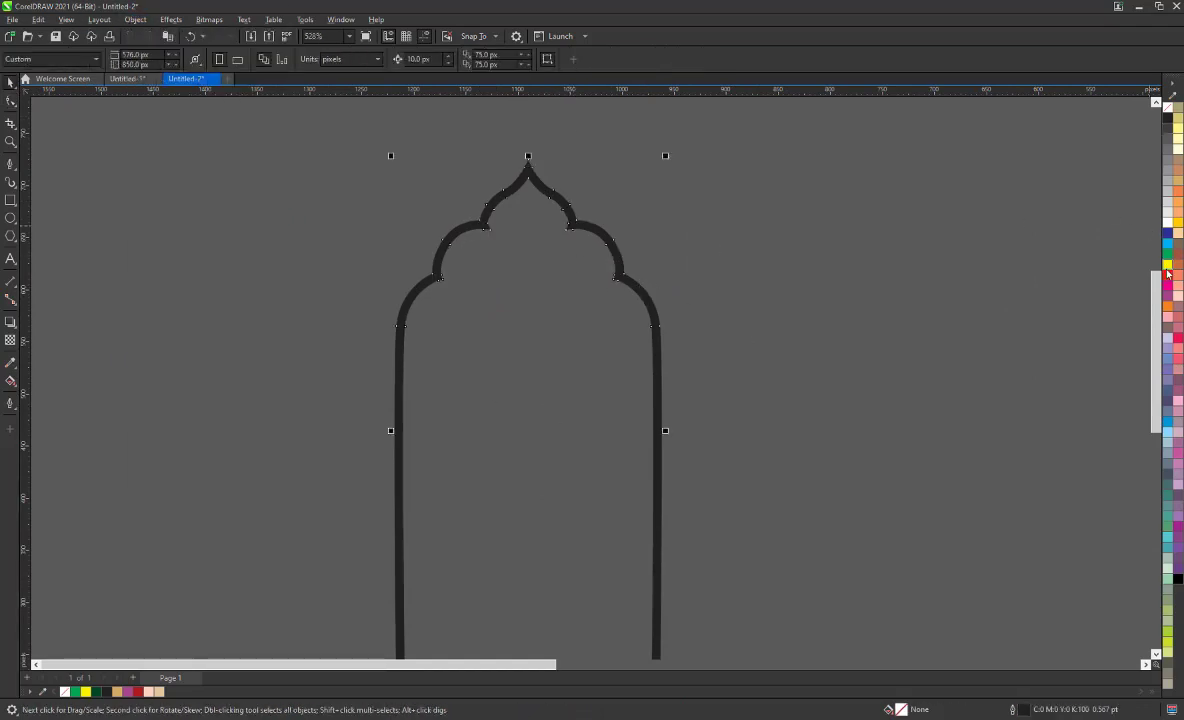
{"action": "right_click", "coordinate": [1167, 266]}
{"action": "scroll", "coordinate": [360, 305], "scroll_direction": "down", "scroll_amount": 2}
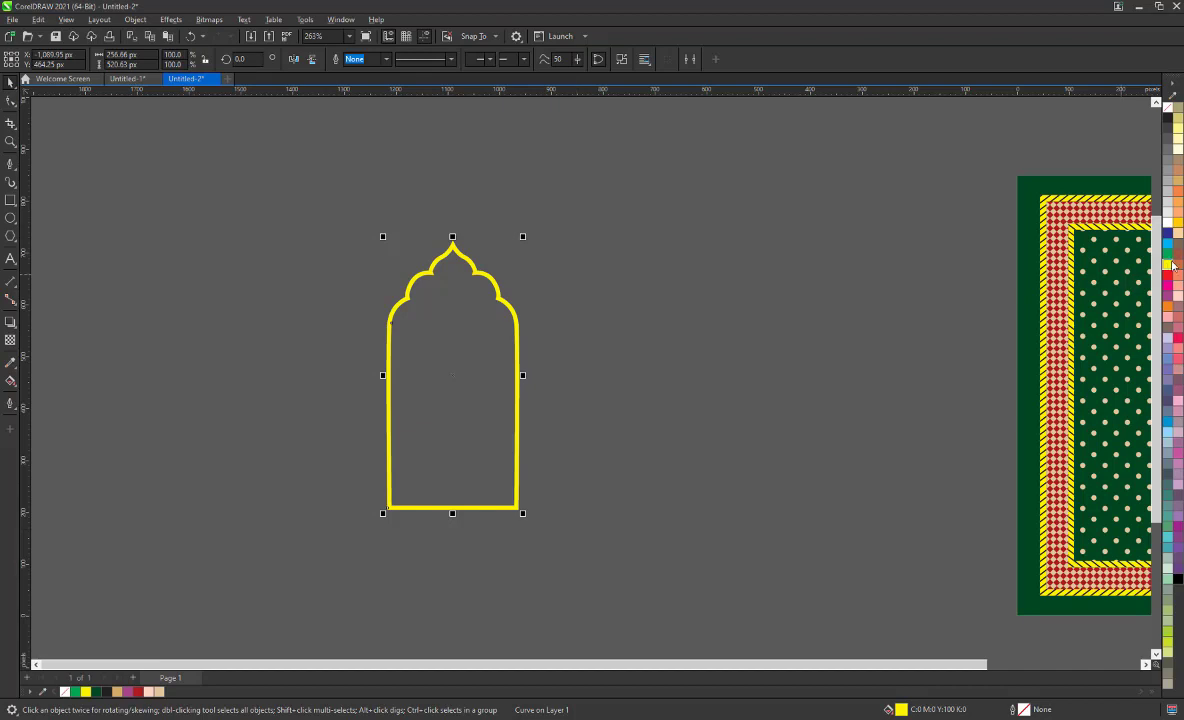
{"action": "right_click", "coordinate": [1168, 256]}
{"action": "scroll", "coordinate": [410, 305], "scroll_direction": "up", "scroll_amount": 2}
{"action": "scroll", "coordinate": [405, 300], "scroll_direction": "up", "scroll_amount": 4}
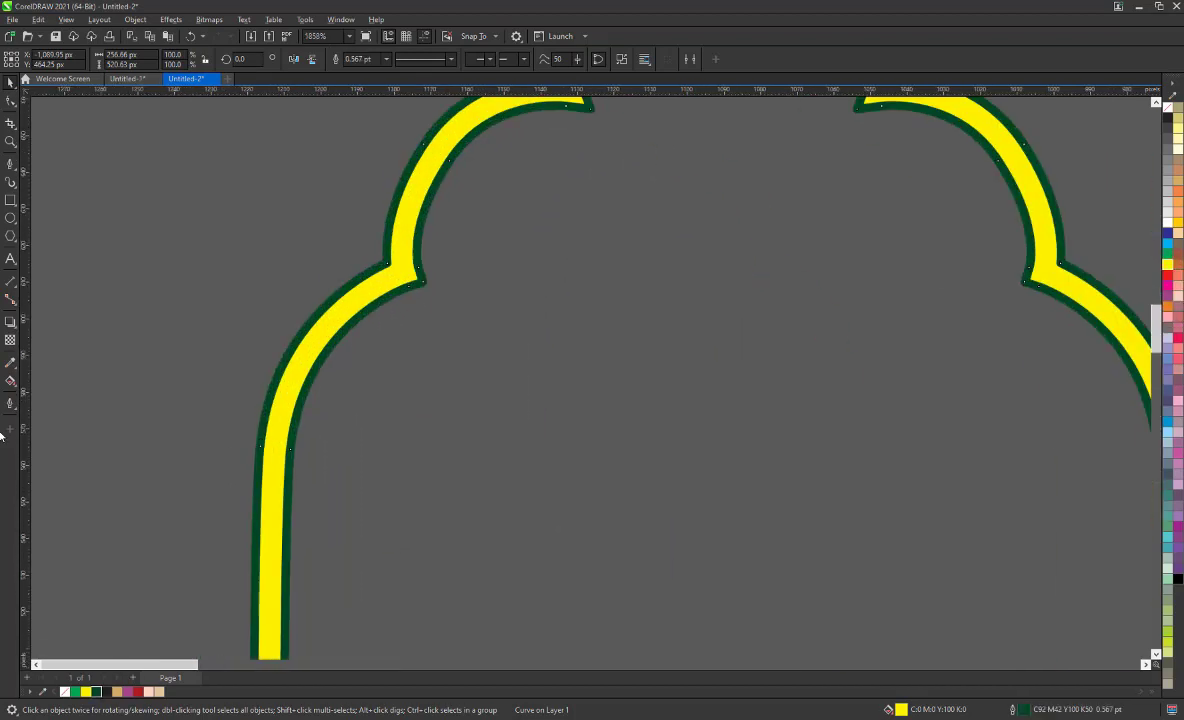
Step: Place the band's outline outside the shape and thin its width to 0.75 pt
{"action": "left_click", "coordinate": [10, 404]}
{"action": "left_click", "coordinate": [50, 402]}
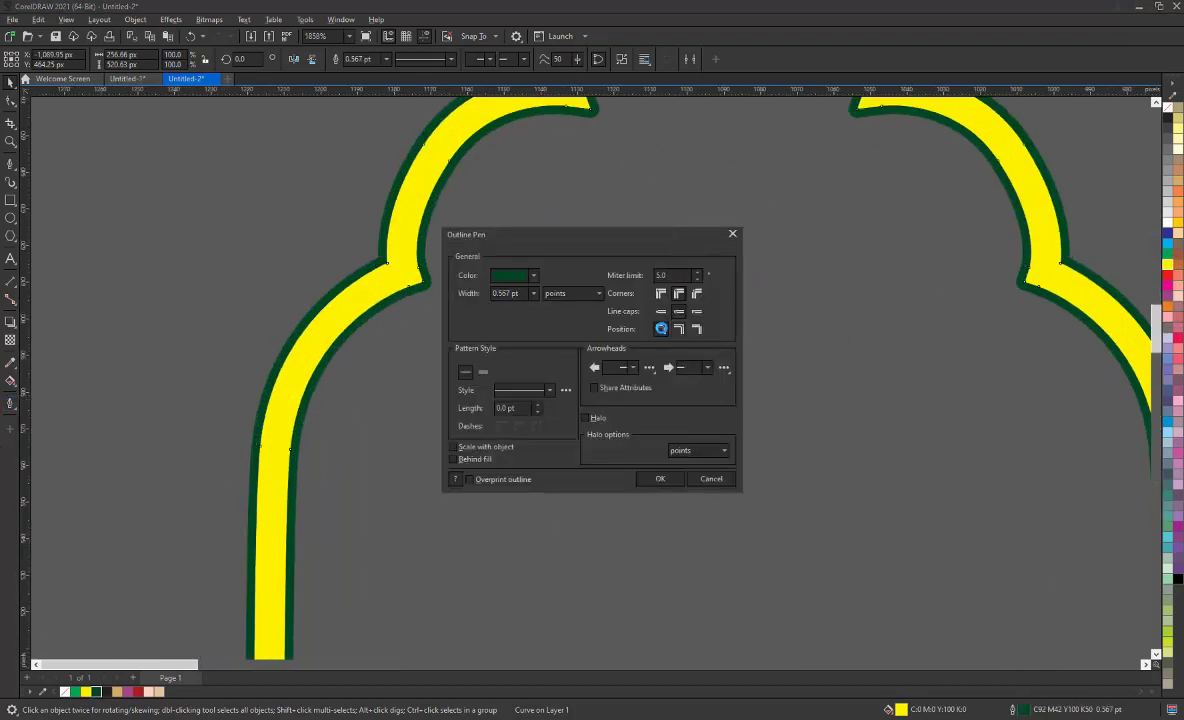
{"action": "left_click", "coordinate": [661, 329]}
{"action": "double_click", "coordinate": [514, 293]}
{"action": "type", "text": "2"}
{"action": "key", "text": "Return"}
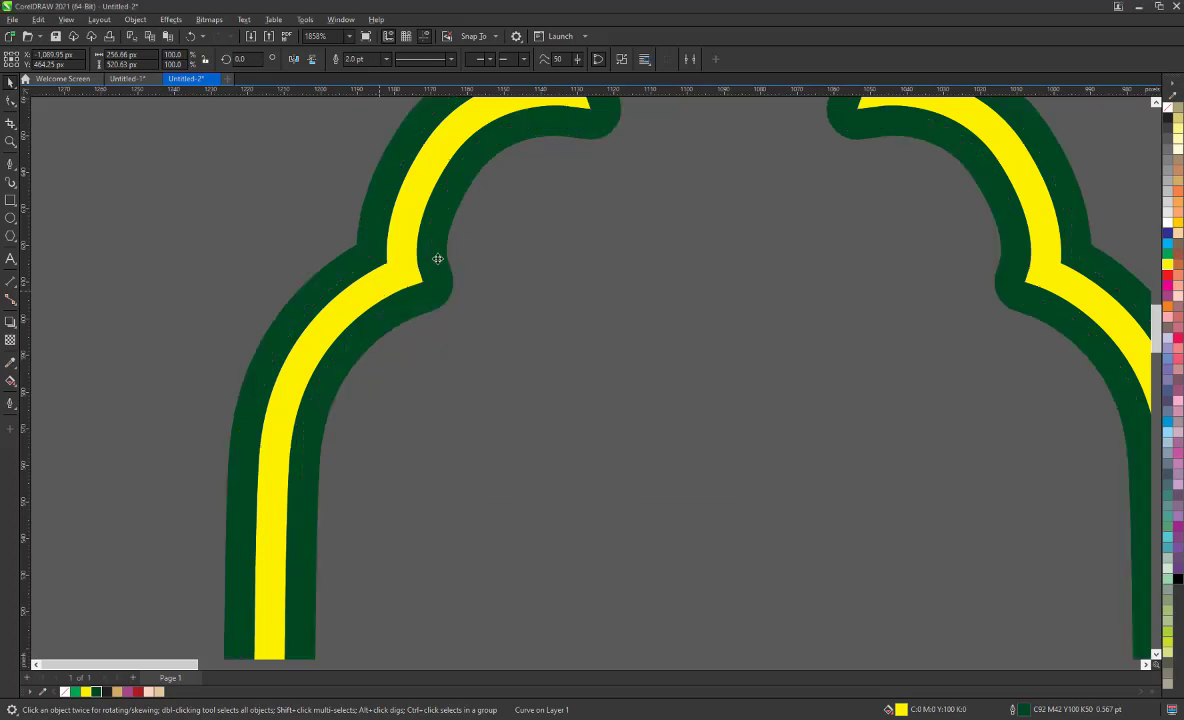
{"action": "left_click", "coordinate": [386, 59]}
{"action": "left_click", "coordinate": [340, 107]}
{"action": "left_click", "coordinate": [386, 59]}
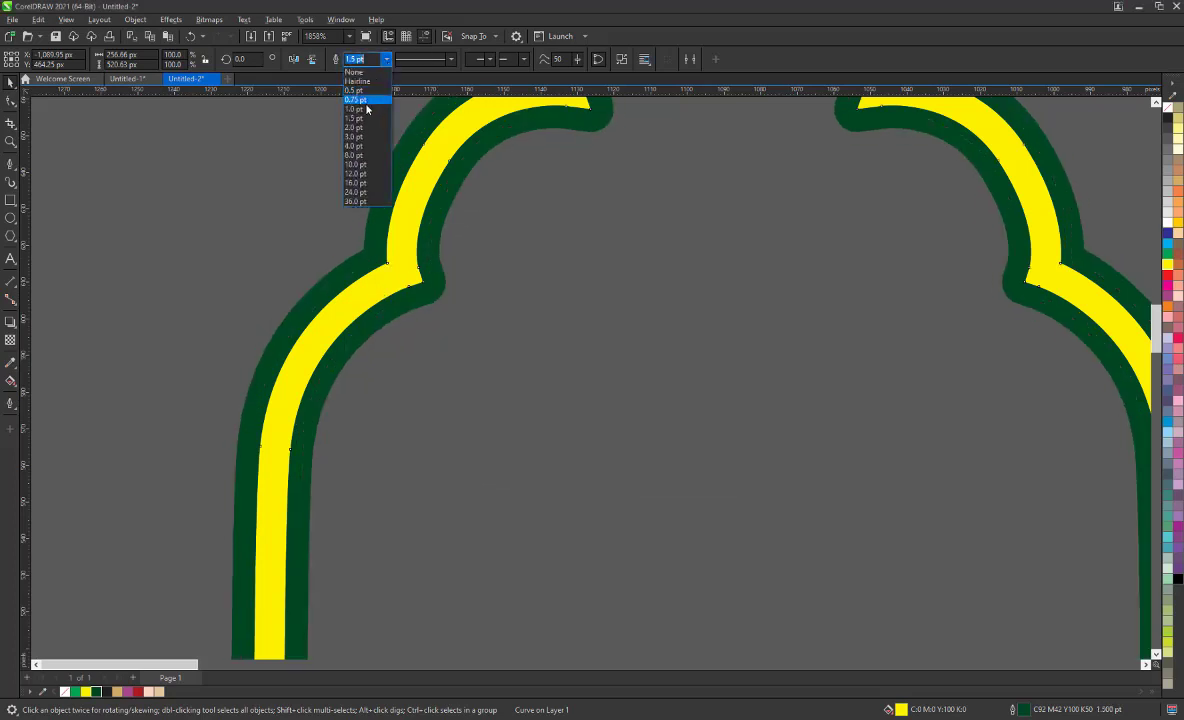
{"action": "left_click", "coordinate": [340, 98]}
{"action": "scroll", "coordinate": [238, 383], "scroll_direction": "down", "scroll_amount": 2}
{"action": "scroll", "coordinate": [441, 322], "scroll_direction": "down", "scroll_amount": 3}
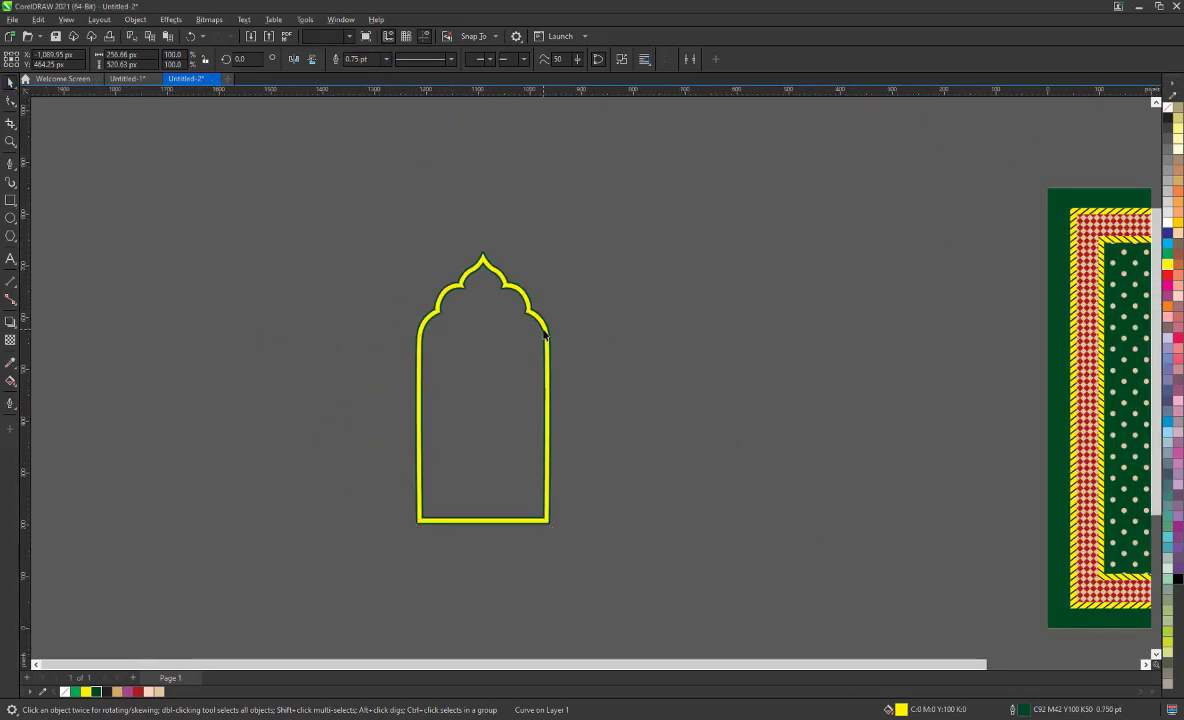
Step: Deselect the arch to inspect the band's yellow and dark-green edges
{"action": "left_click", "coordinate": [402, 508]}
{"action": "right_click", "coordinate": [1168, 225]}
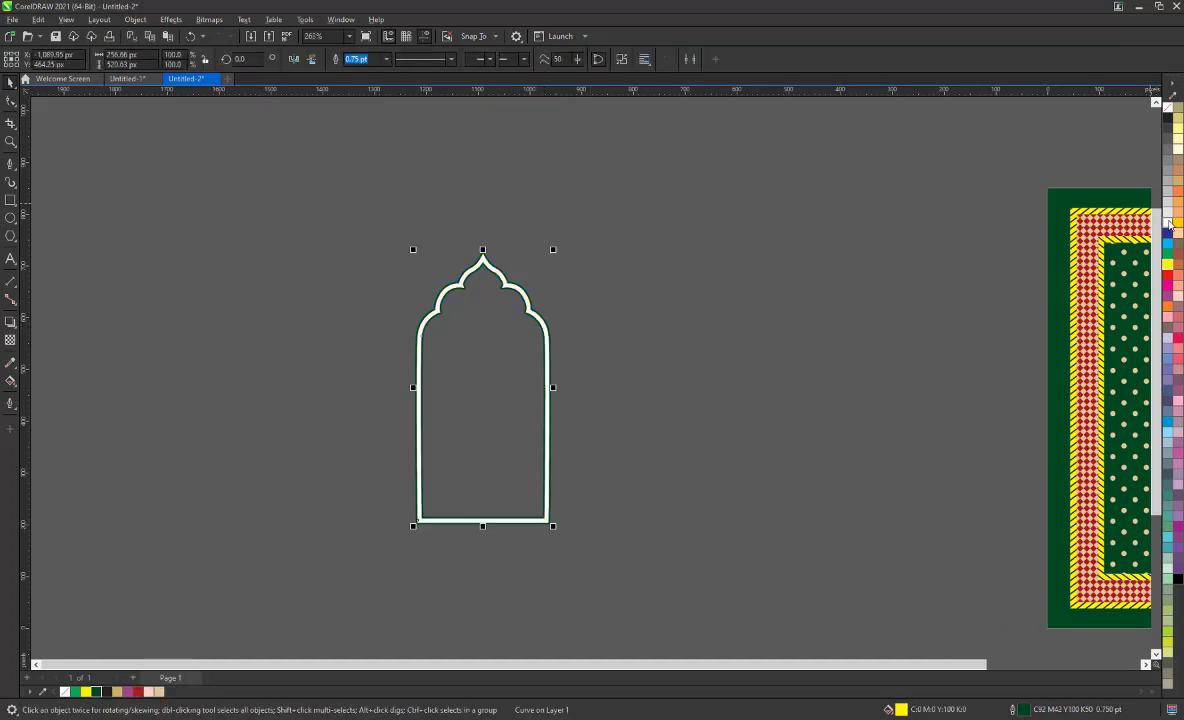
{"action": "left_click", "coordinate": [787, 289]}
{"action": "scroll", "coordinate": [469, 200], "scroll_direction": "up", "scroll_amount": 3}
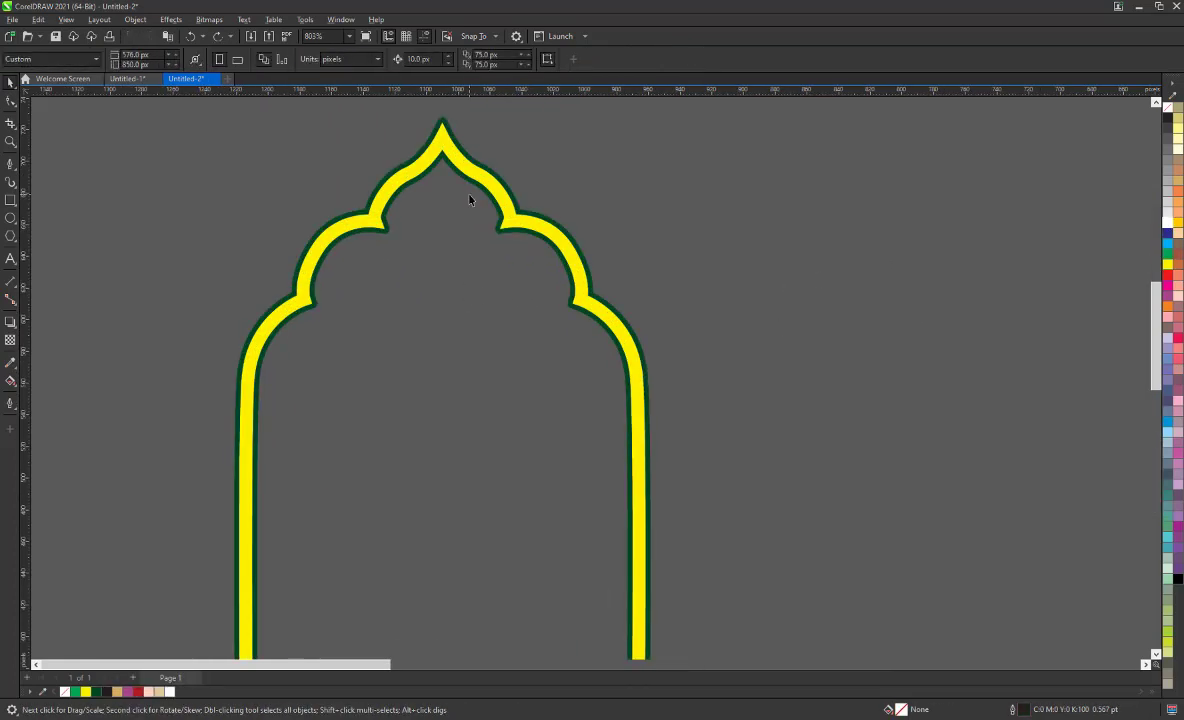
Step: Start a polyline at the arch tip and trace down the band's left side to the bottom-left corner
{"action": "key", "text": "F5"}
{"action": "left_click", "coordinate": [442, 137]}
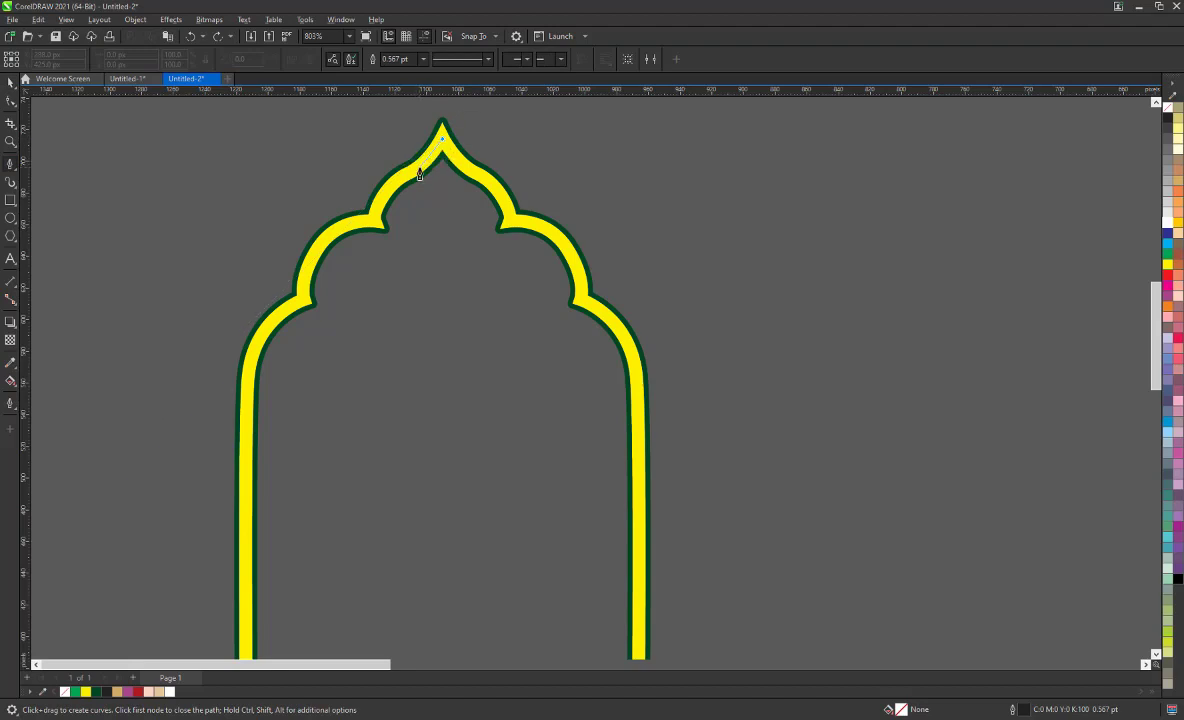
{"action": "left_click", "coordinate": [364, 226]}
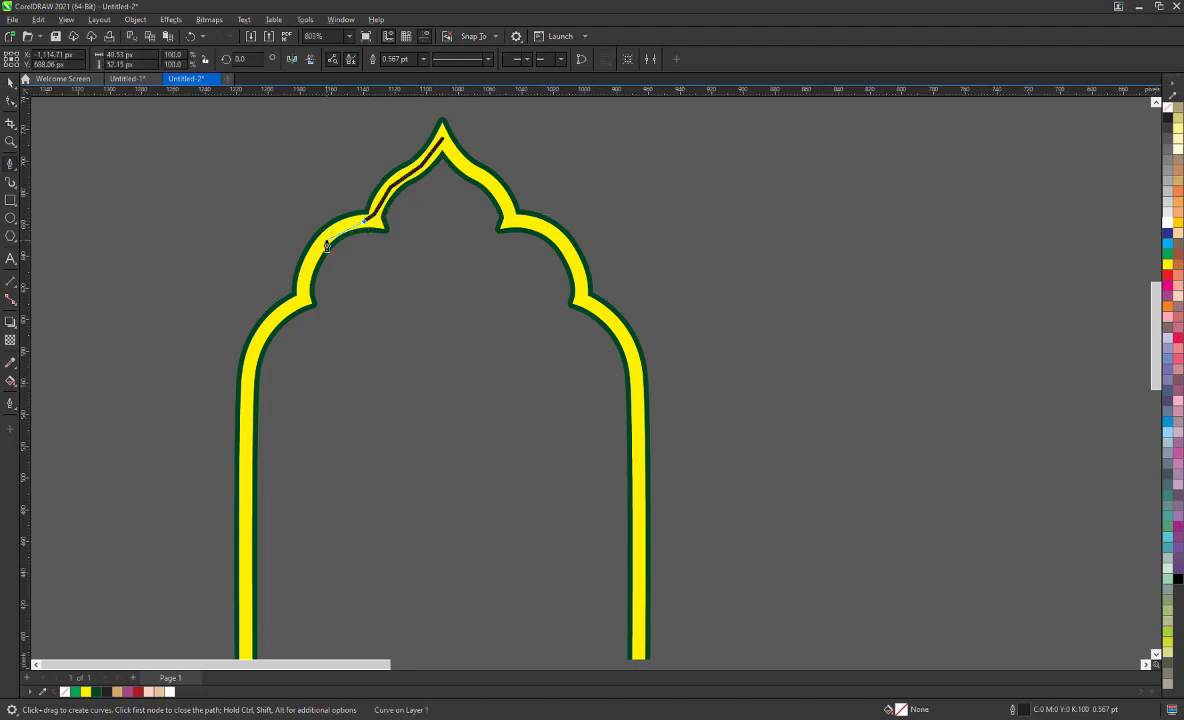
{"action": "left_click", "coordinate": [327, 243]}
{"action": "left_click", "coordinate": [305, 297]}
{"action": "left_click", "coordinate": [252, 348]}
{"action": "scroll", "coordinate": [246, 440], "scroll_direction": "down", "scroll_amount": 5}
{"action": "scroll", "coordinate": [264, 603], "scroll_direction": "up", "scroll_amount": 5}
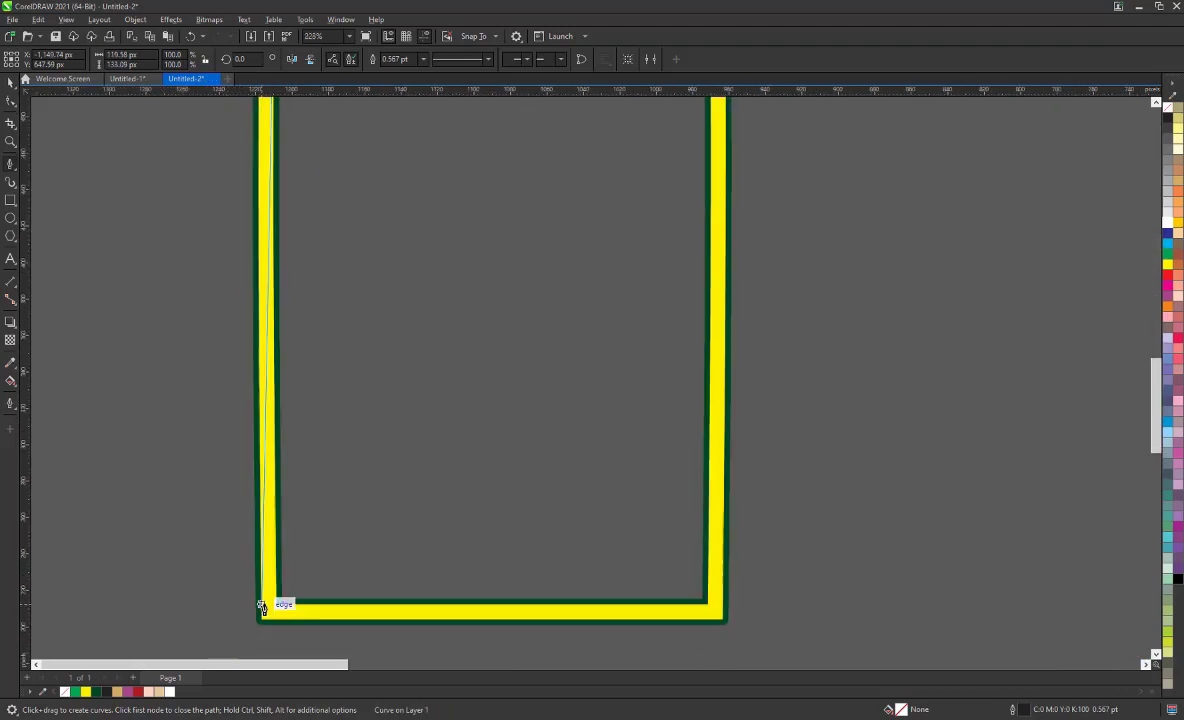
{"action": "left_click", "coordinate": [267, 607]}
Step: Continue the path across the bottom, up the right side, and close it at the peak
{"action": "left_click", "coordinate": [716, 615]}
{"action": "scroll", "coordinate": [708, 275], "scroll_direction": "up", "scroll_amount": 2}
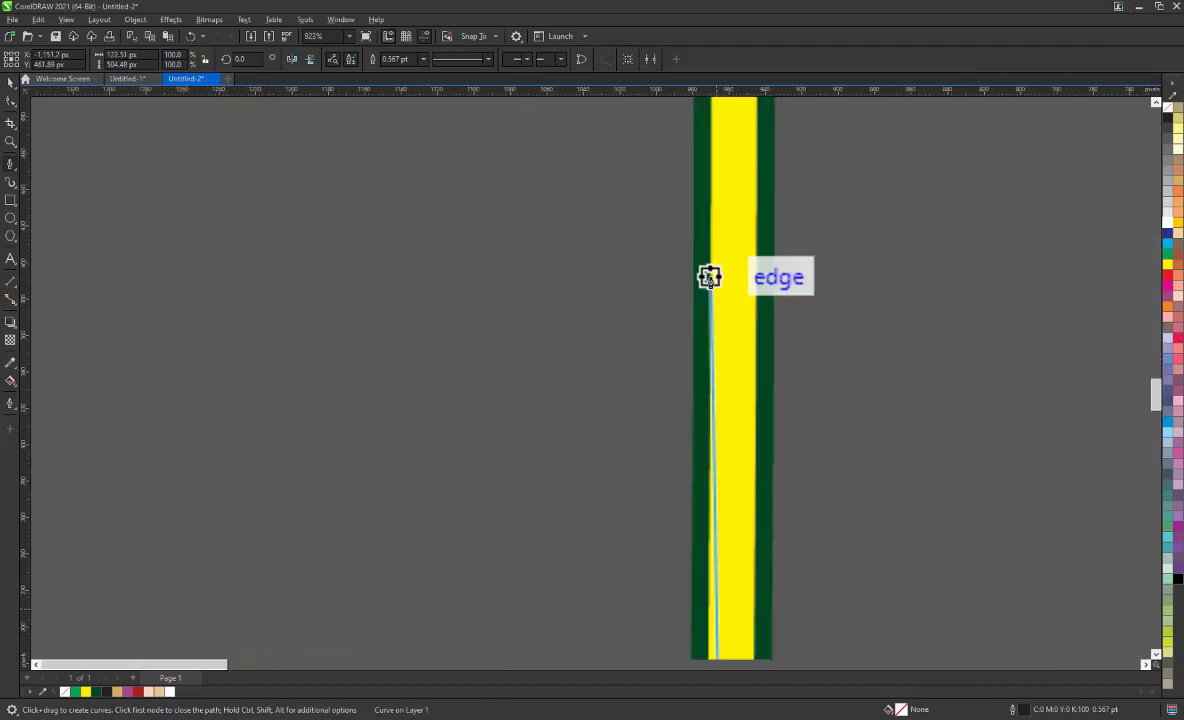
{"action": "scroll", "coordinate": [708, 275], "scroll_direction": "down", "scroll_amount": 4}
{"action": "scroll", "coordinate": [745, 450], "scroll_direction": "up", "scroll_amount": 2}
{"action": "left_click", "coordinate": [742, 366]}
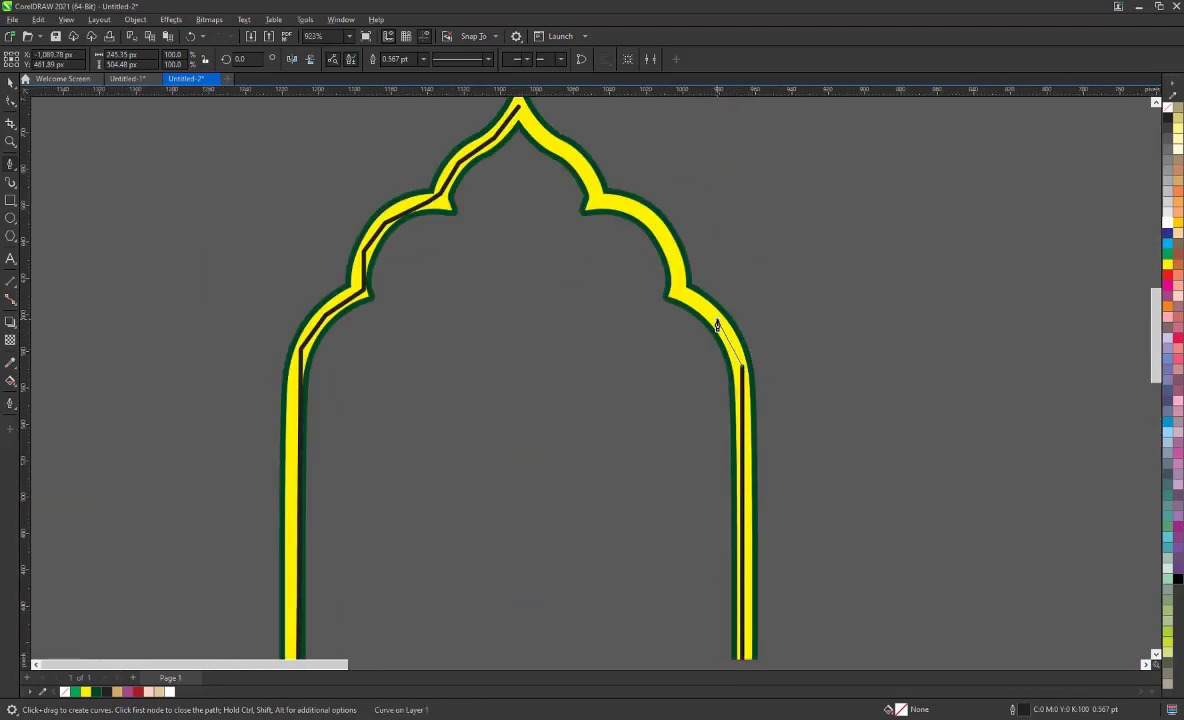
{"action": "left_click", "coordinate": [686, 291]}
{"action": "left_click", "coordinate": [659, 232]}
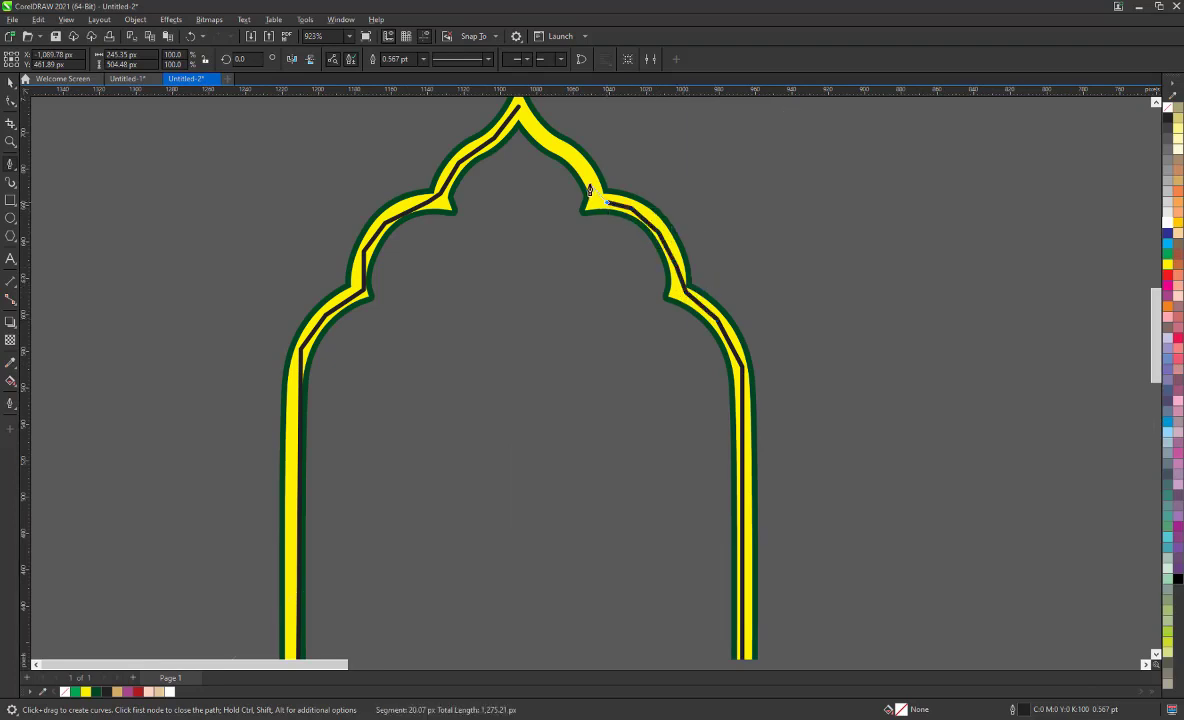
{"action": "left_click", "coordinate": [551, 146]}
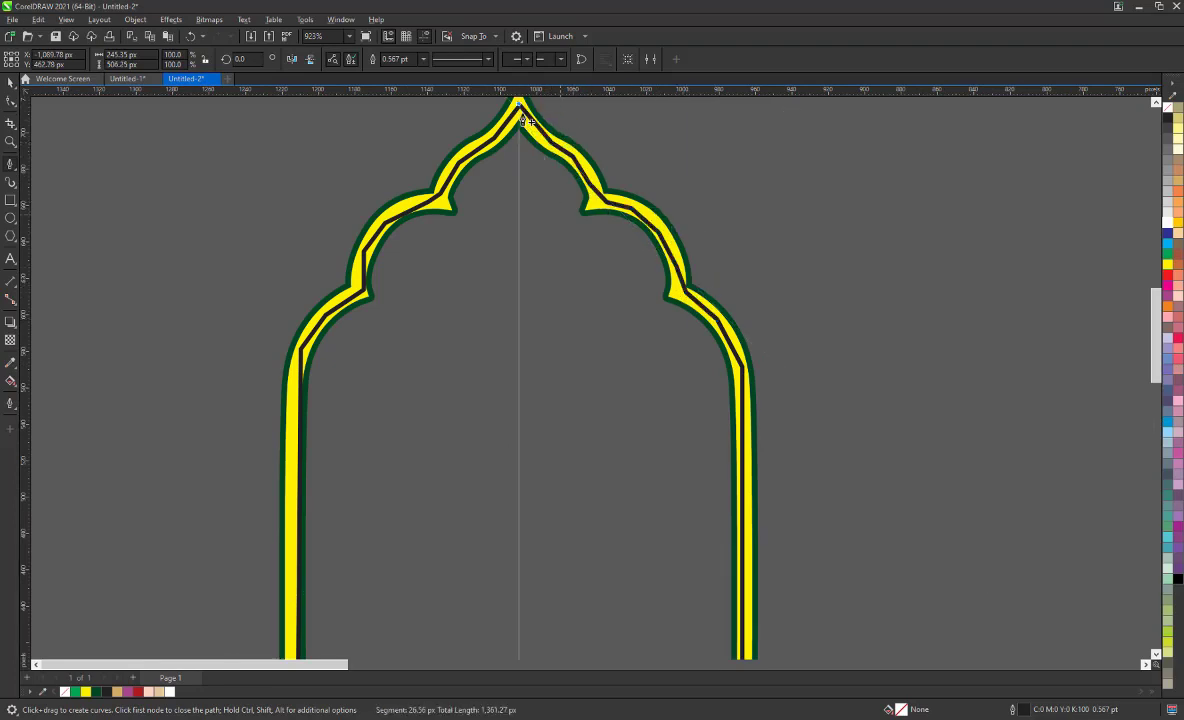
{"action": "scroll", "coordinate": [520, 110], "scroll_direction": "up", "scroll_amount": 5}
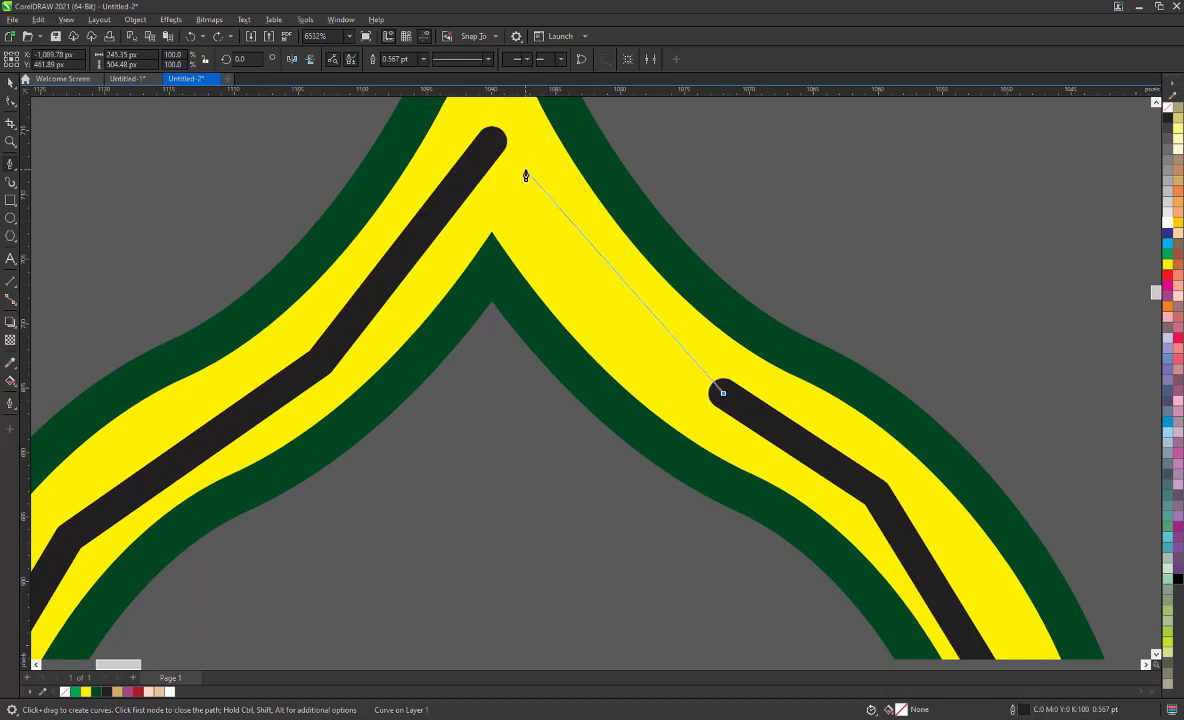
{"action": "left_click", "coordinate": [523, 166]}
{"action": "scroll", "coordinate": [510, 155], "scroll_direction": "down", "scroll_amount": 3}
{"action": "left_click", "coordinate": [510, 155]}
{"action": "scroll", "coordinate": [510, 155], "scroll_direction": "down", "scroll_amount": 5}
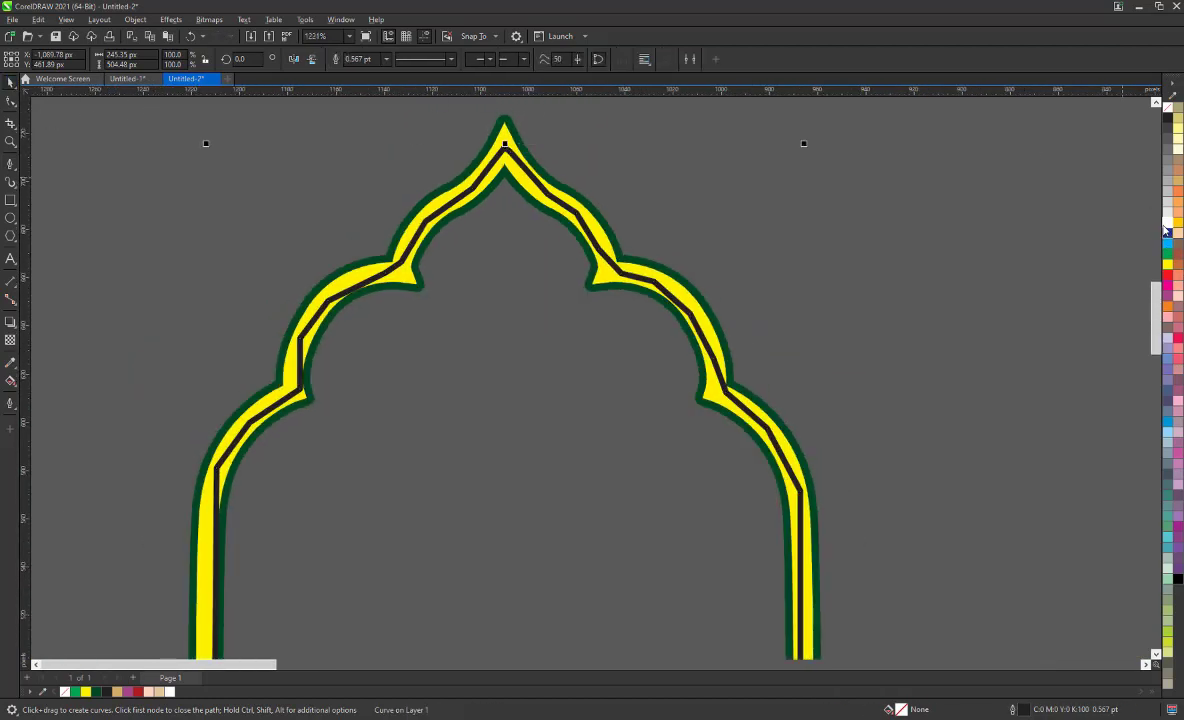
{"action": "scroll", "coordinate": [623, 246], "scroll_direction": "down", "scroll_amount": 3}
Step: Remove the white arch's outline and bring the yellow band to the front
{"action": "right_click", "coordinate": [1168, 107]}
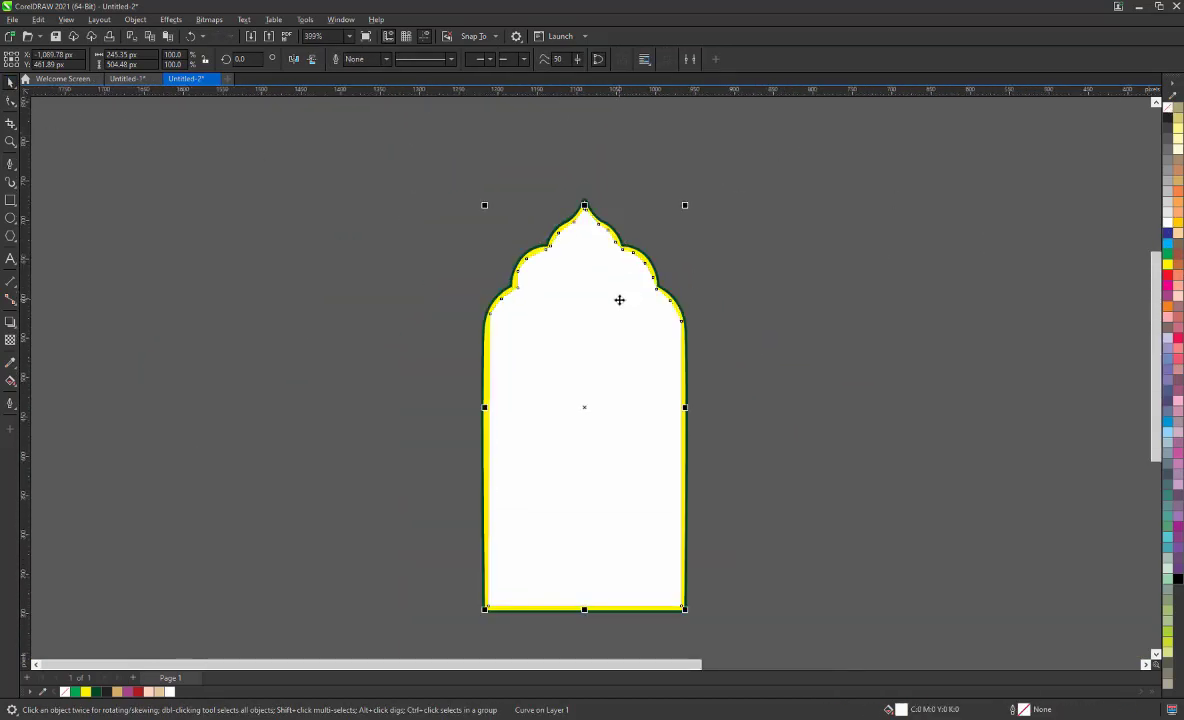
{"action": "right_click", "coordinate": [619, 300]}
{"action": "left_click", "coordinate": [802, 404]}
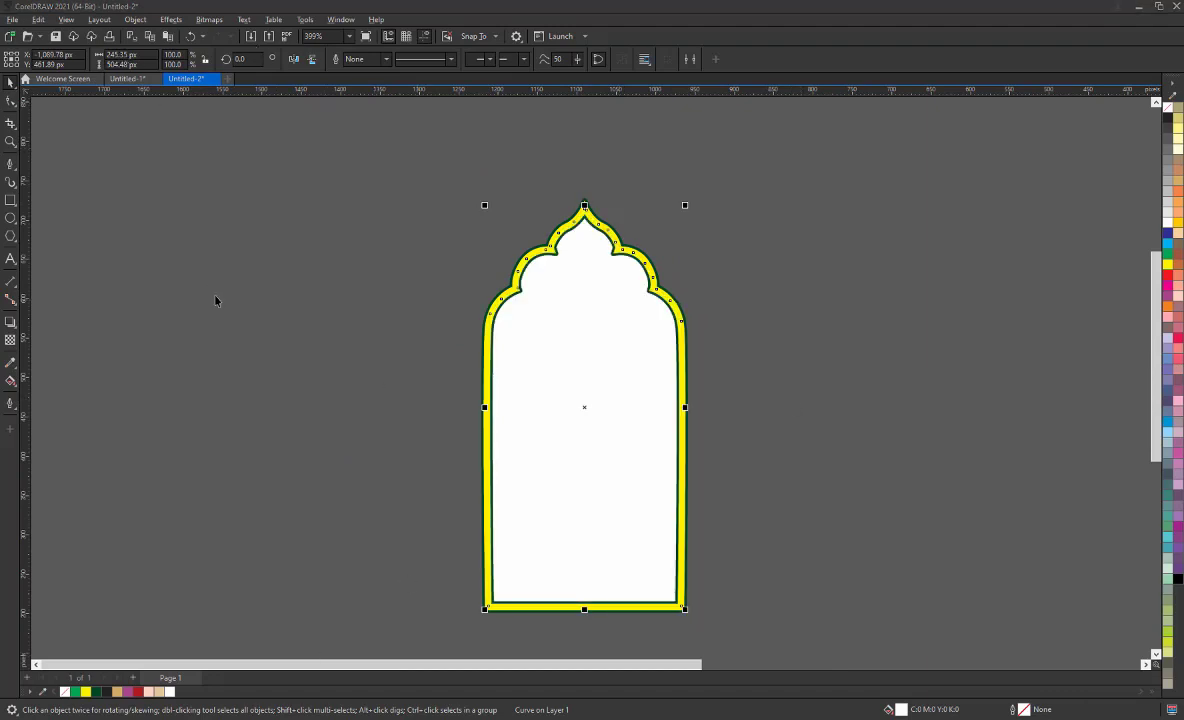
{"action": "scroll", "coordinate": [605, 272], "scroll_direction": "up", "scroll_amount": 3}
{"action": "scroll", "coordinate": [605, 272], "scroll_direction": "down", "scroll_amount": 2}
{"action": "scroll", "coordinate": [130, 296], "scroll_direction": "up", "scroll_amount": 1}
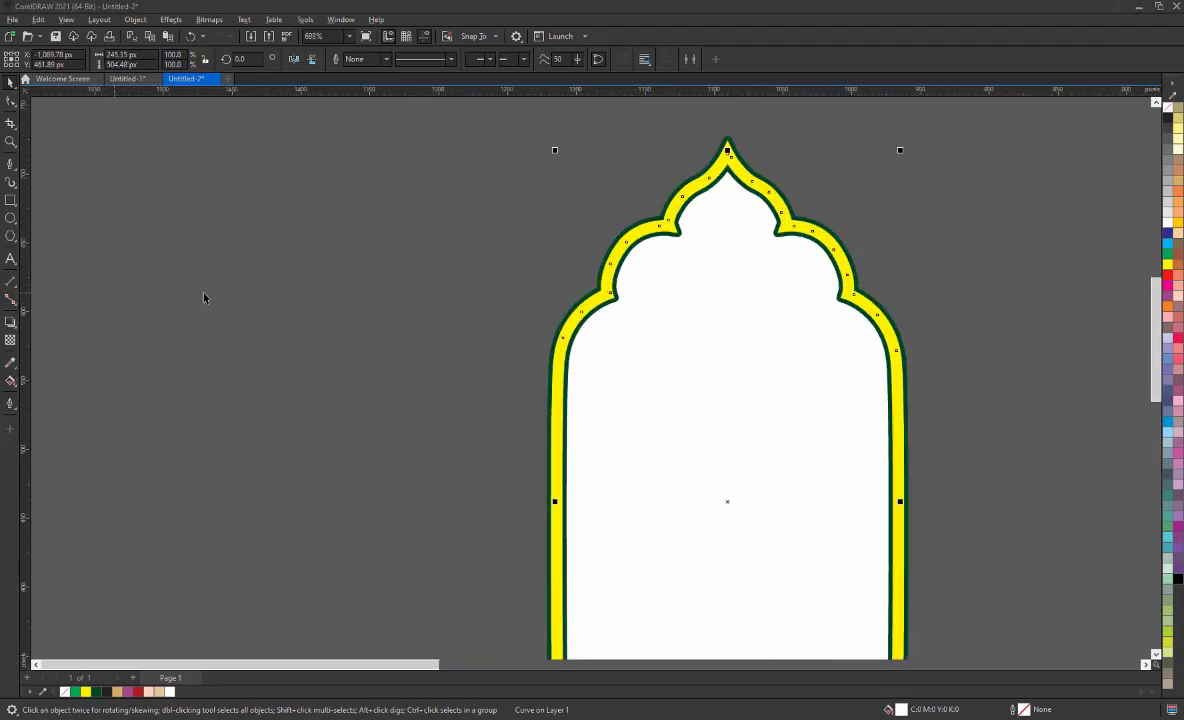
{"action": "scroll", "coordinate": [196, 296], "scroll_direction": "up", "scroll_amount": 1}
Step: Draw a small four-sided red diamond to the left of the arch
{"action": "left_click", "coordinate": [12, 236]}
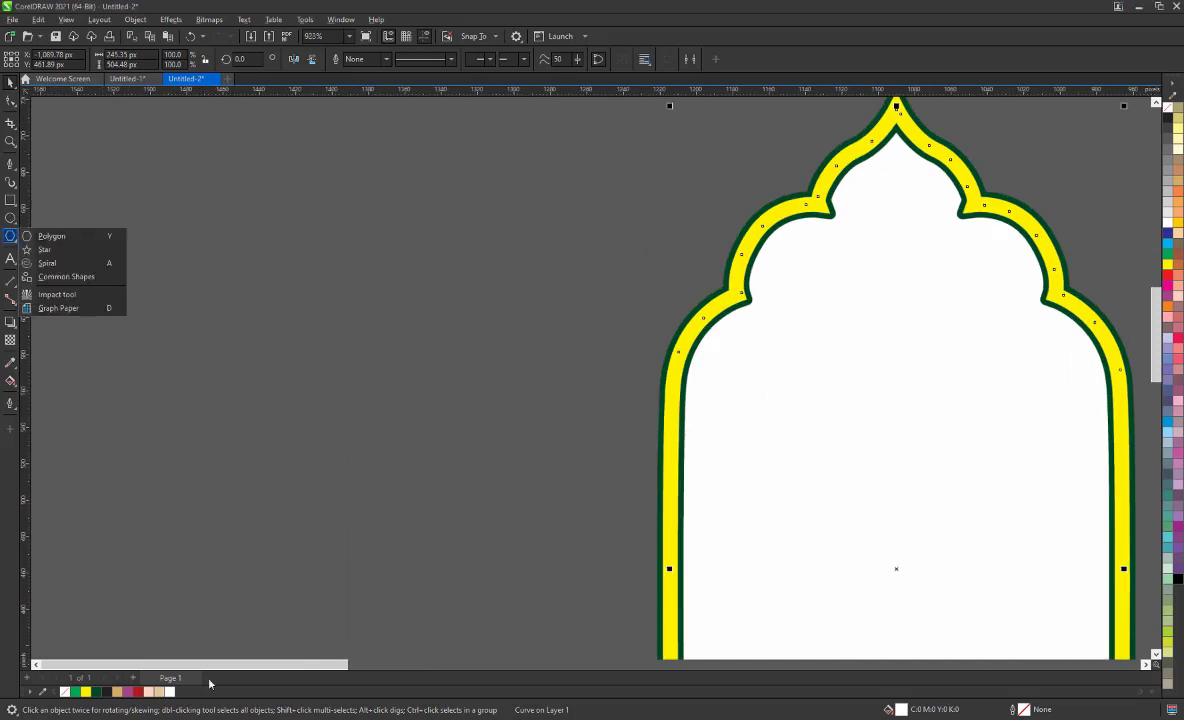
{"action": "left_click", "coordinate": [14, 245]}
{"action": "left_click", "coordinate": [45, 251]}
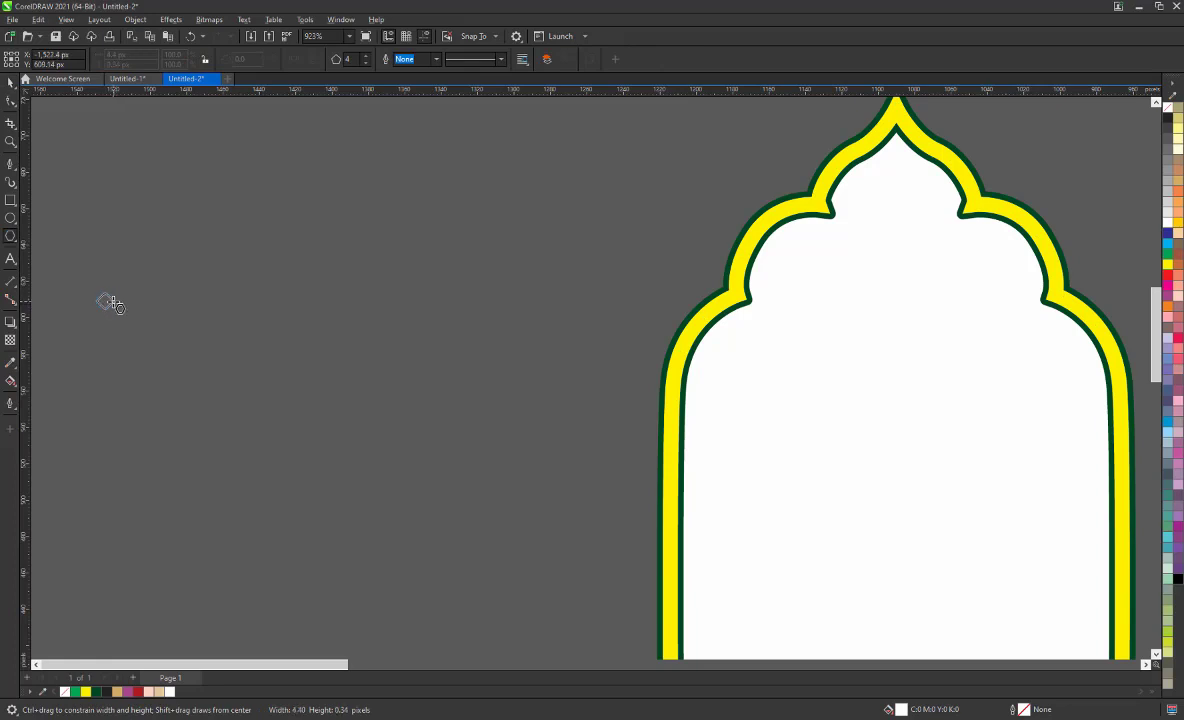
{"action": "left_click_drag", "start_coordinate": [116, 306], "coordinate": [120, 310]}
Step: Draw a small dark-green circle beside the diamond with no outline
{"action": "key", "text": "F7"}
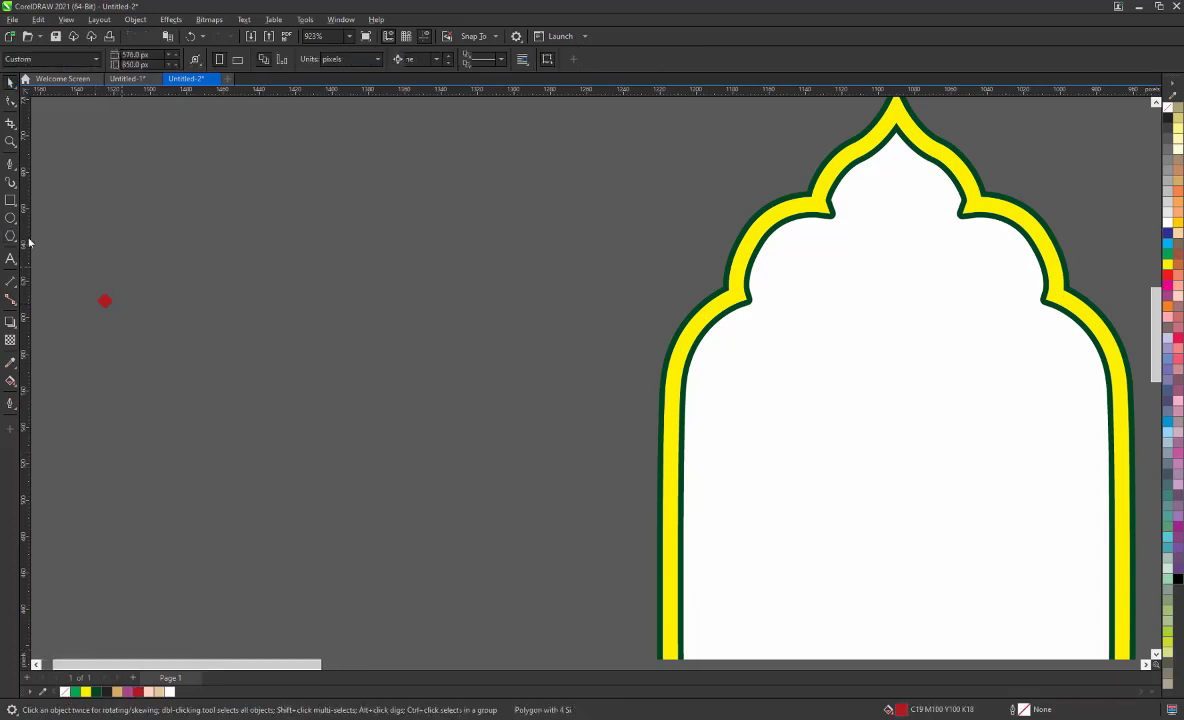
{"action": "left_click_drag", "start_coordinate": [138, 304], "coordinate": [152, 312]}
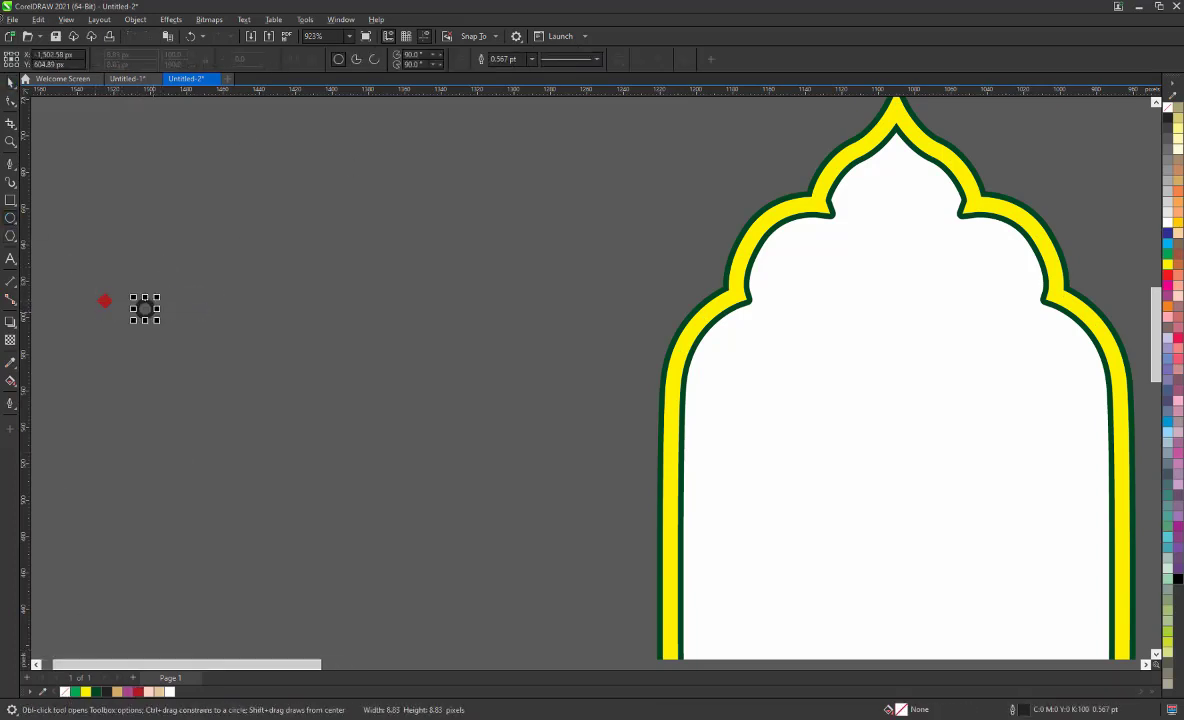
{"action": "key", "text": "space"}
{"action": "right_click", "coordinate": [65, 692]}
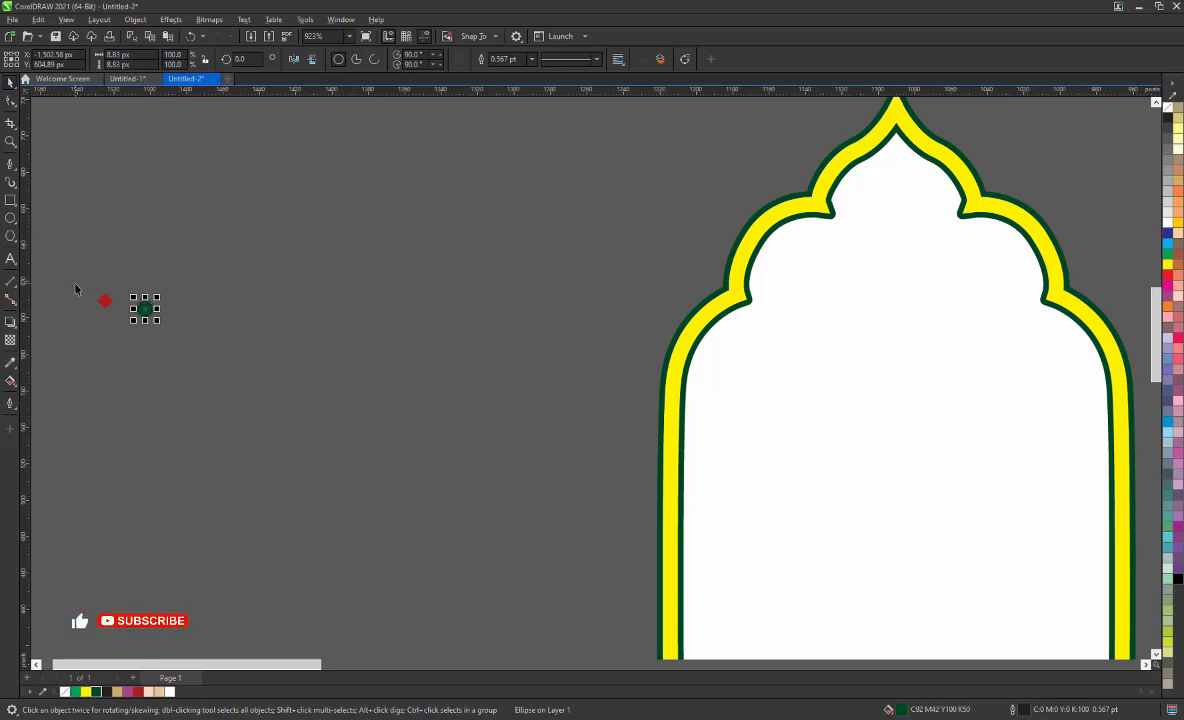
{"action": "scroll", "coordinate": [118, 240], "scroll_direction": "up", "scroll_amount": 2}
Step: Select the diamond and circle together and duplicate the pair into a row
{"action": "scroll", "coordinate": [100, 400], "scroll_direction": "up", "scroll_amount": 1}
{"action": "left_click", "coordinate": [81, 349], "text": "shift"}
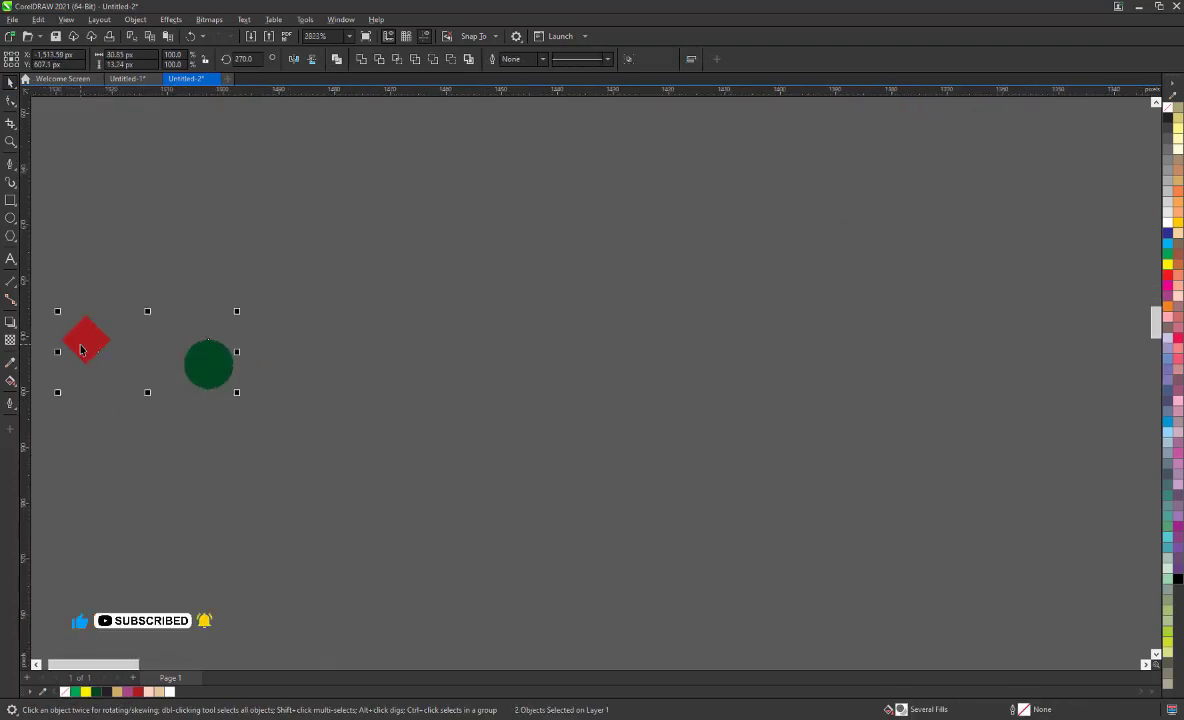
{"action": "left_click", "coordinate": [691, 59]}
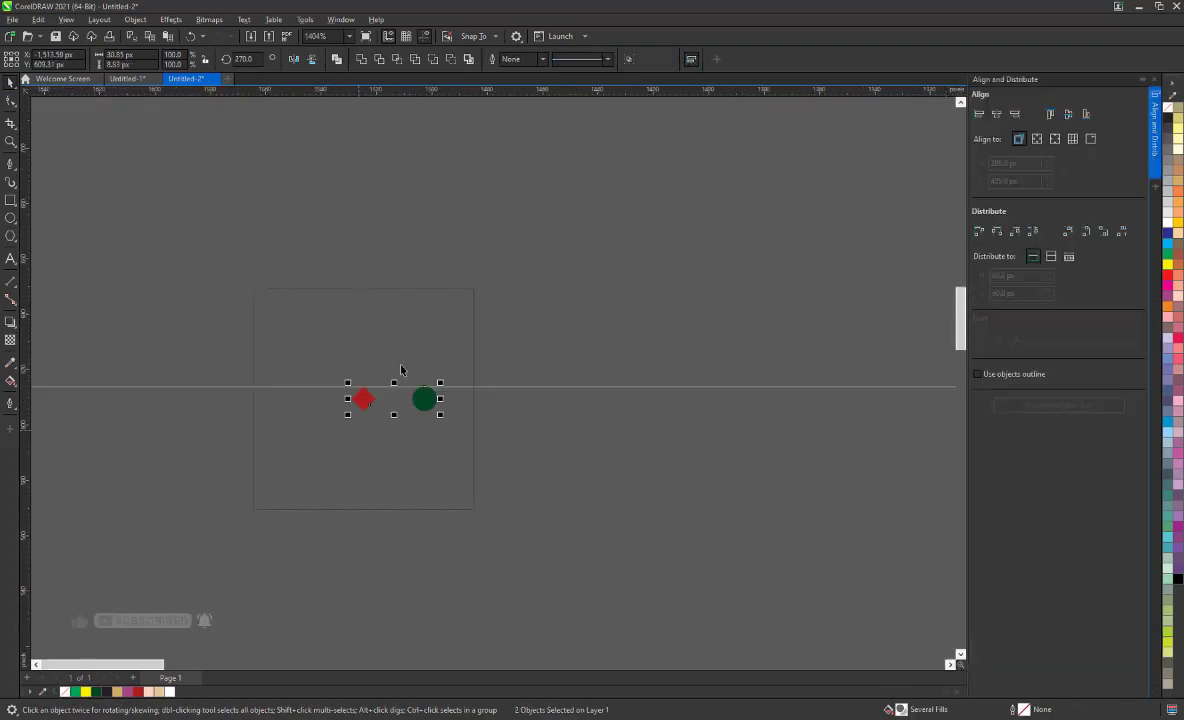
{"action": "left_click", "coordinate": [994, 118]}
{"action": "key", "text": "ctrl+z"}
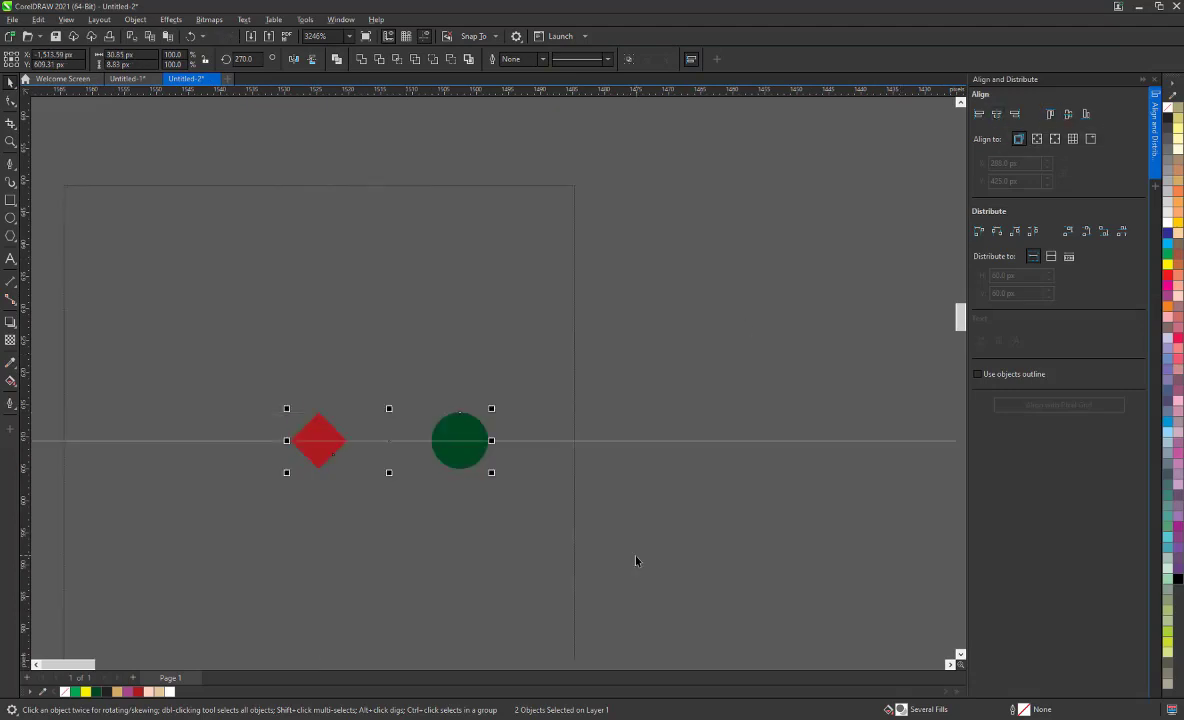
{"action": "left_click", "coordinate": [267, 380]}
{"action": "scroll", "coordinate": [267, 380], "scroll_direction": "down", "scroll_amount": 3}
{"action": "mouse_move", "coordinate": [267, 380]}
{"action": "left_mouse_down"}
{"action": "mouse_move", "coordinate": [362, 422]}
{"action": "mouse_move", "coordinate": [425, 406]}
{"action": "left_mouse_up"}
{"action": "left_click", "coordinate": [38, 19]}
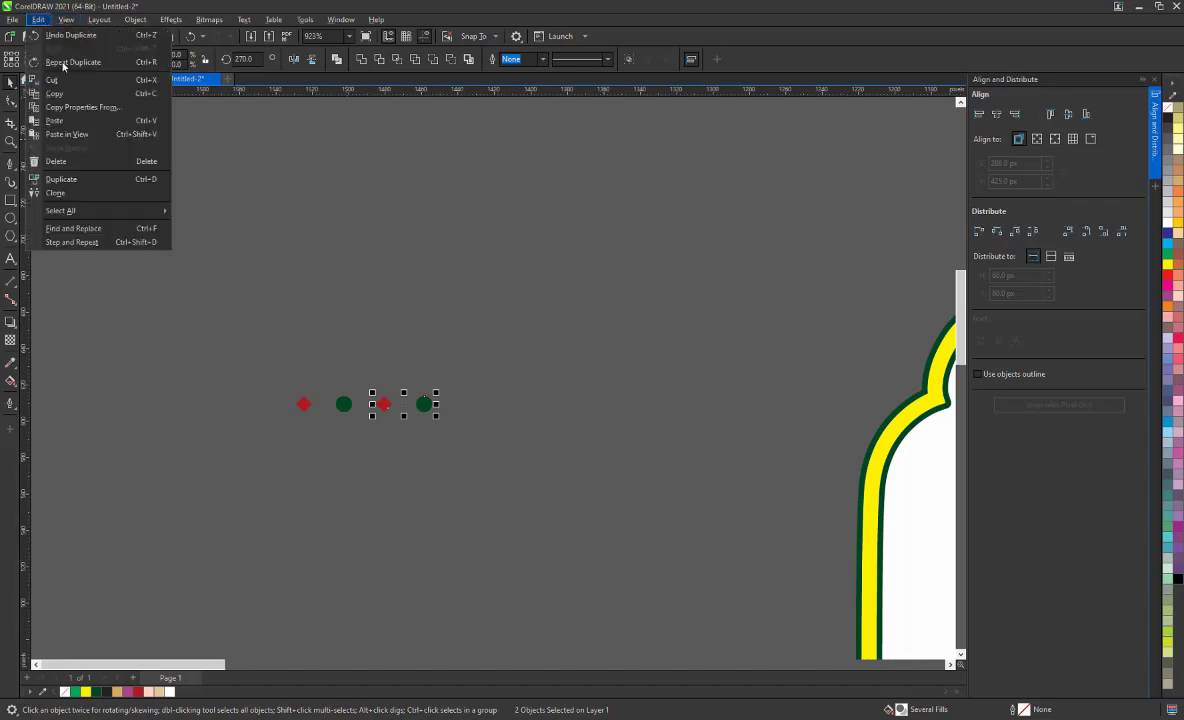
{"action": "left_click", "coordinate": [70, 166]}
{"action": "key", "text": "ctrl+r"}
{"action": "key", "text": "ctrl+r"}
{"action": "key", "text": "ctrl+r"}
Step: Copy the row below as a horizontally mirrored second row so colours alternate
{"action": "left_click_drag", "start_coordinate": [196, 357], "coordinate": [860, 428]}
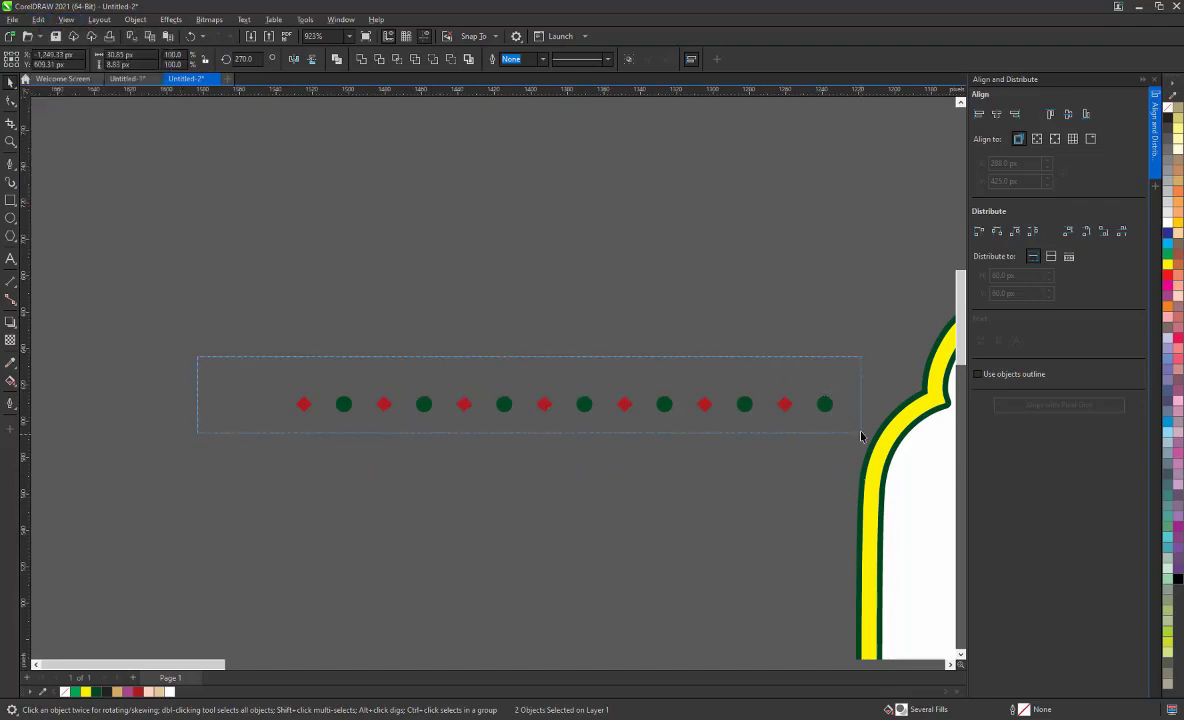
{"action": "left_click_drag", "start_coordinate": [743, 408], "coordinate": [594, 421]}
{"action": "mouse_move", "coordinate": [196, 420]}
{"action": "left_mouse_down"}
{"action": "mouse_move", "coordinate": [157, 450]}
{"action": "mouse_move", "coordinate": [660, 468]}
{"action": "left_mouse_up"}
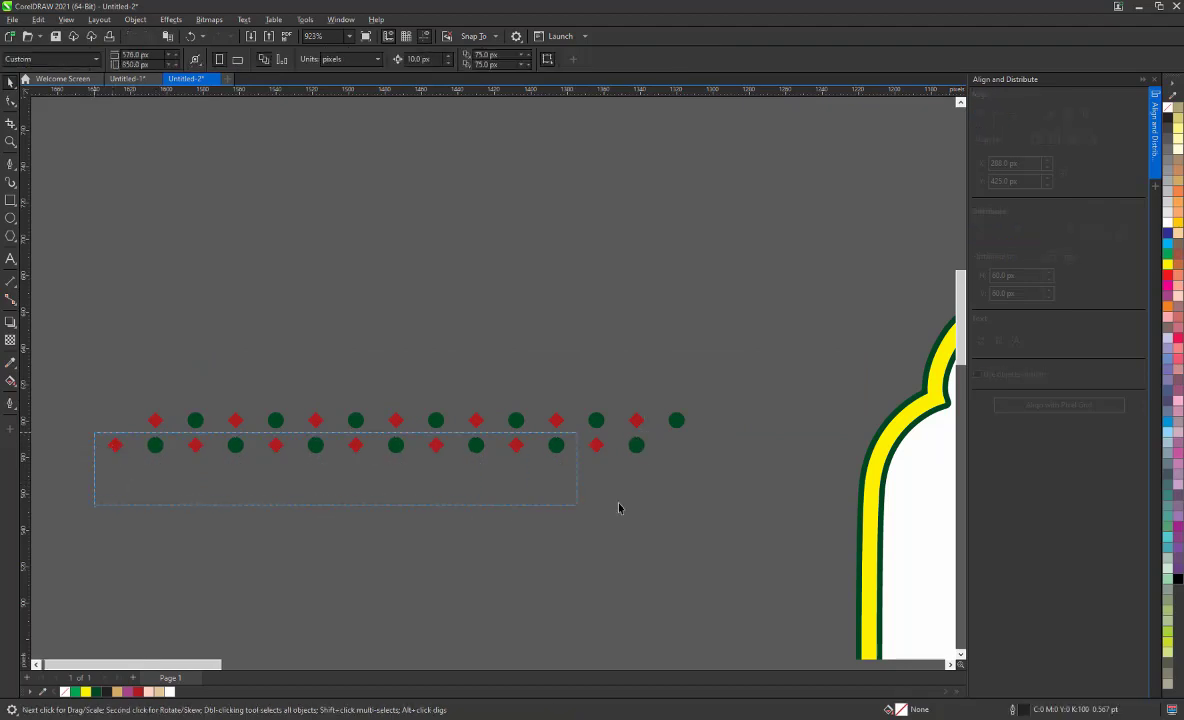
{"action": "left_click", "coordinate": [294, 59]}
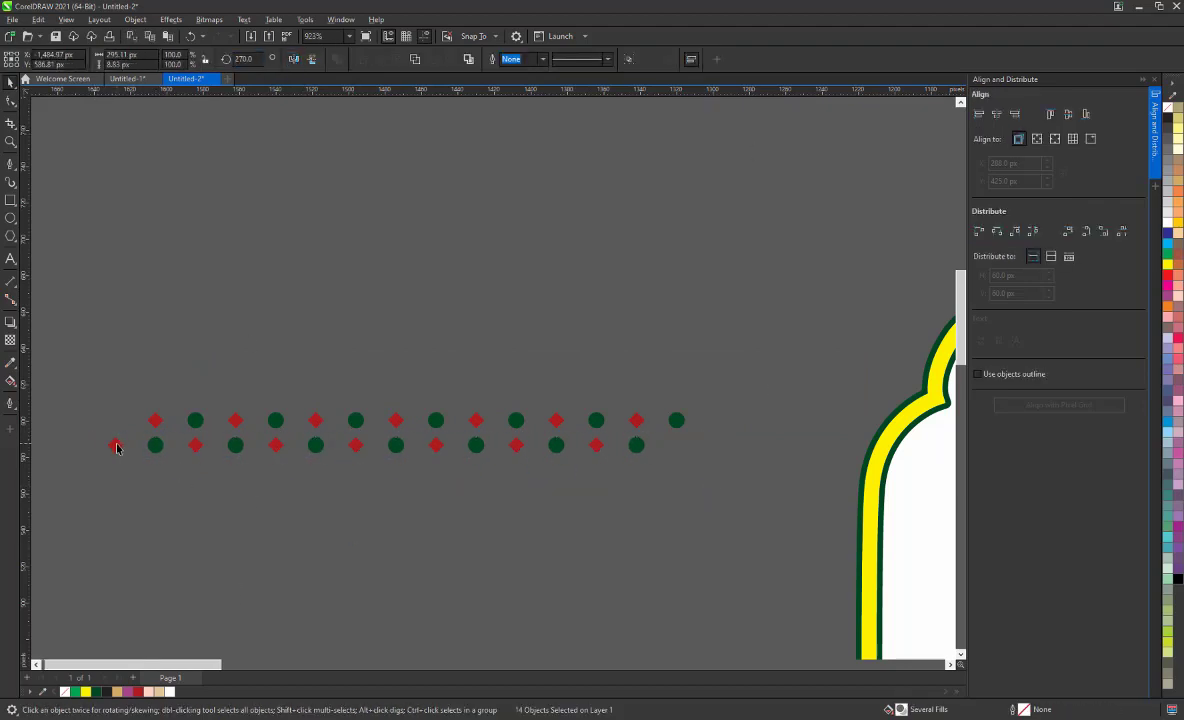
{"action": "mouse_move", "coordinate": [597, 446]}
{"action": "left_mouse_down"}
{"action": "mouse_move", "coordinate": [610, 460]}
{"action": "mouse_move", "coordinate": [679, 455]}
{"action": "left_mouse_up"}
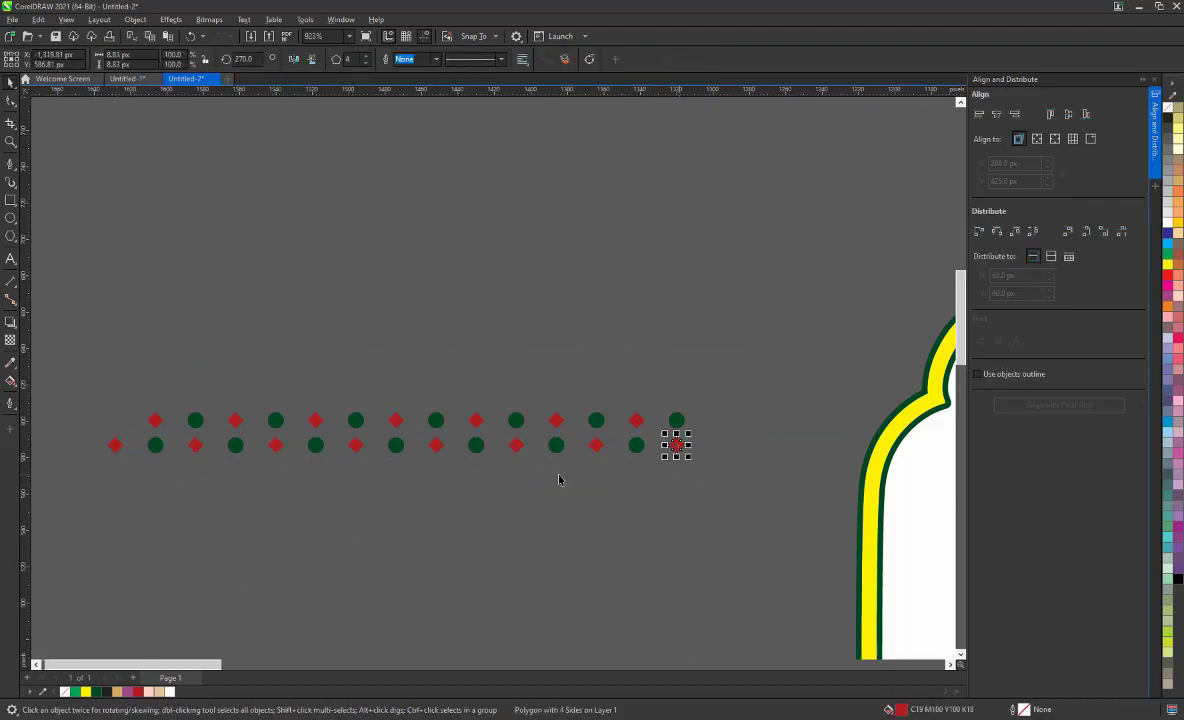
Step: Repeat the two rows downward into a tall grid and shift the bottom three rows into line
{"action": "left_click_drag", "start_coordinate": [106, 357], "coordinate": [835, 521]}
{"action": "left_click_drag", "start_coordinate": [558, 420], "coordinate": [565, 474]}
{"action": "scroll", "coordinate": [441, 263], "scroll_direction": "down", "scroll_amount": 3}
{"action": "key", "text": "ctrl+d"}
{"action": "key", "text": "ctrl+d"}
{"action": "key", "text": "ctrl+d"}
{"action": "key", "text": "ctrl+d"}
{"action": "key", "text": "ctrl+d"}
{"action": "key", "text": "ctrl+d"}
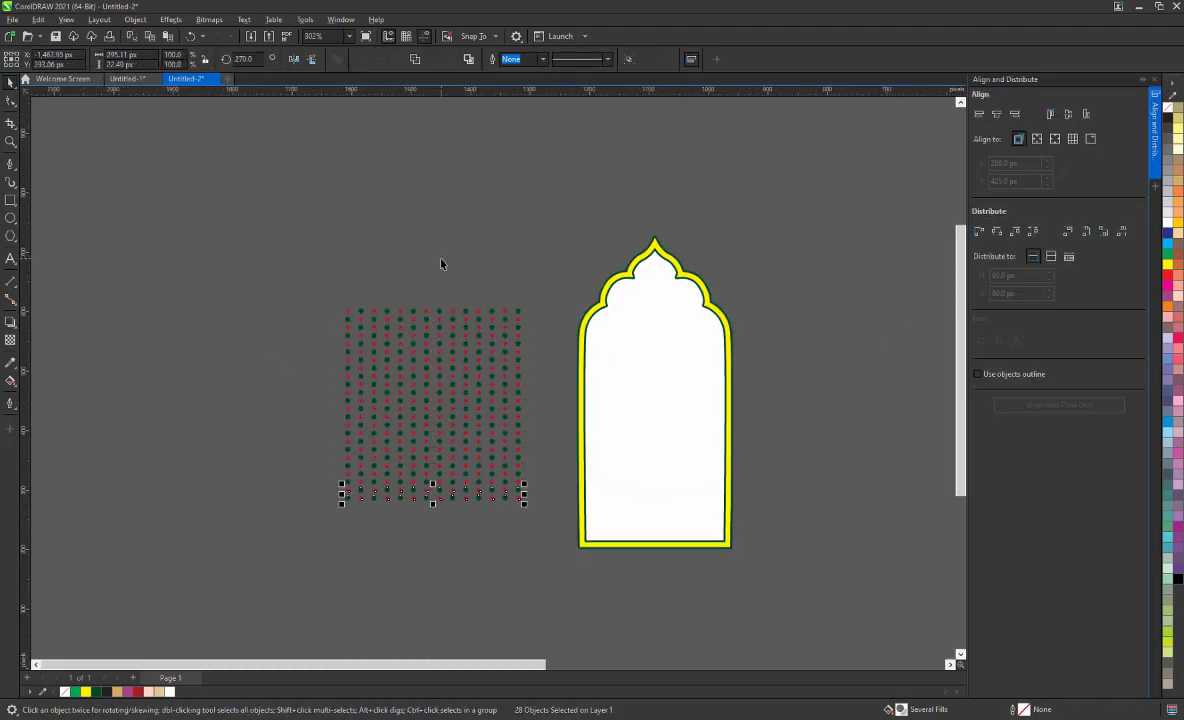
{"action": "key", "text": "ctrl+d"}
{"action": "key", "text": "ctrl+d"}
{"action": "key", "text": "ctrl+d"}
{"action": "left_click_drag", "start_coordinate": [315, 253], "coordinate": [423, 389]}
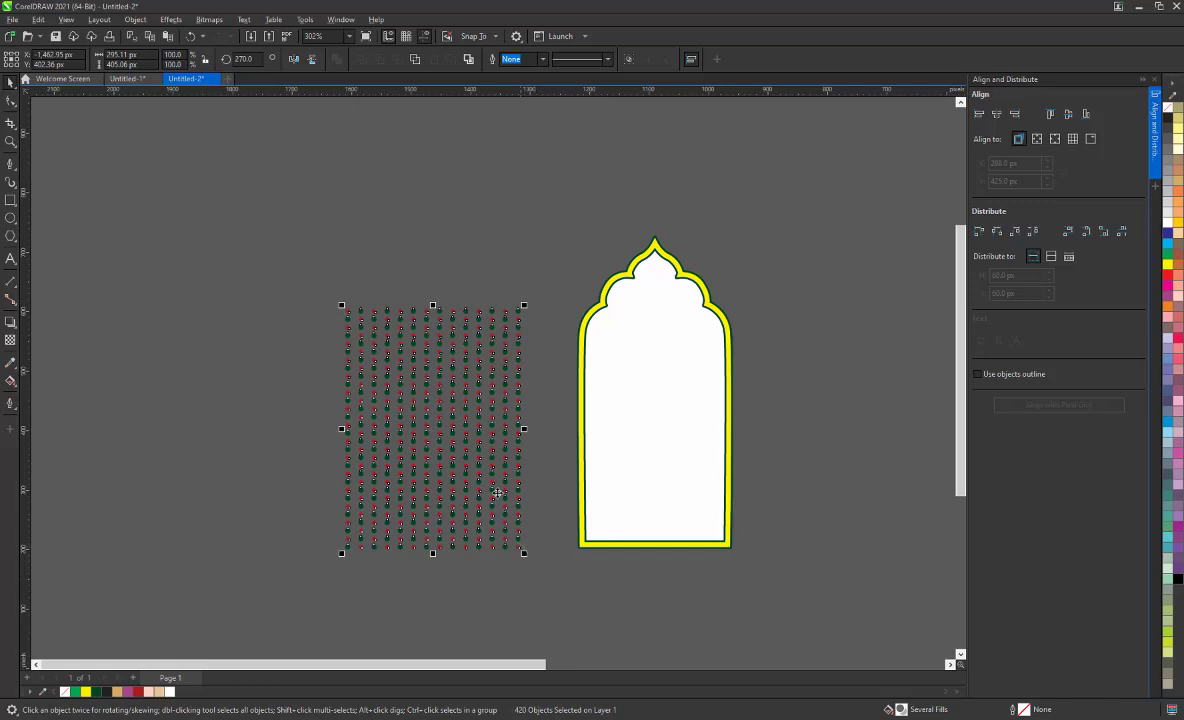
{"action": "left_click", "coordinate": [550, 588]}
{"action": "left_click_drag", "start_coordinate": [550, 585], "coordinate": [283, 524]}
{"action": "scroll", "coordinate": [456, 588], "scroll_direction": "up", "scroll_amount": 2}
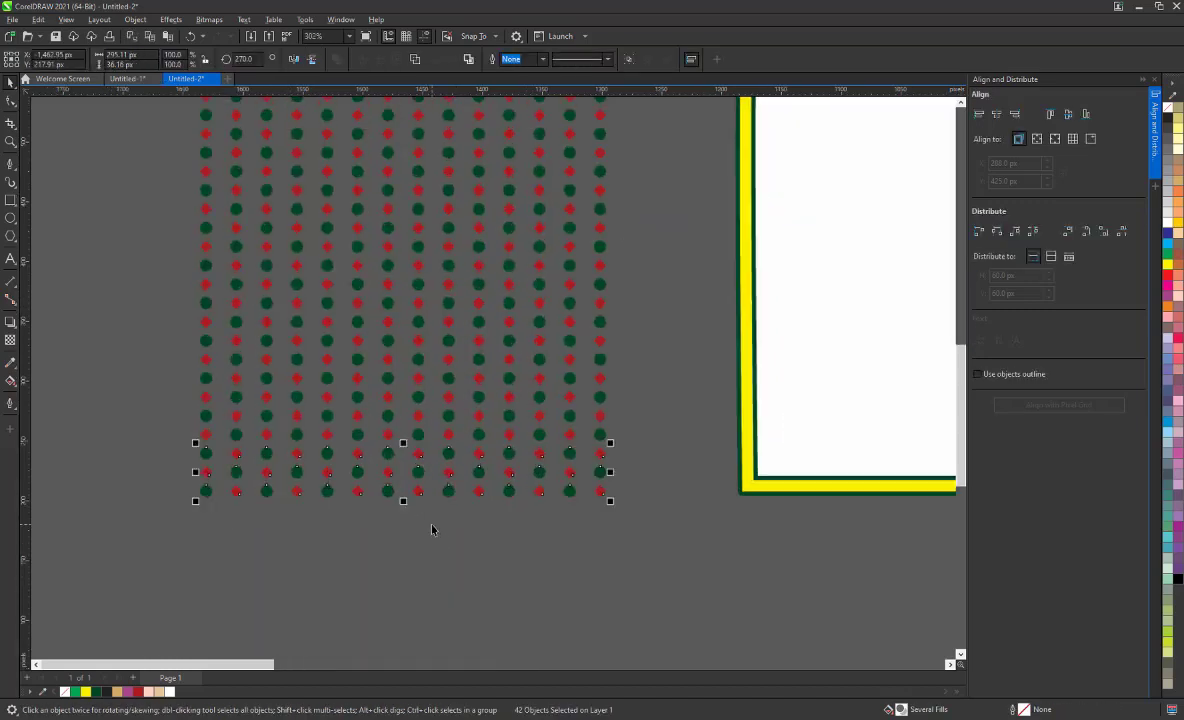
{"action": "scroll", "coordinate": [432, 530], "scroll_direction": "up", "scroll_amount": 1}
{"action": "left_click_drag", "start_coordinate": [422, 465], "coordinate": [422, 508]}
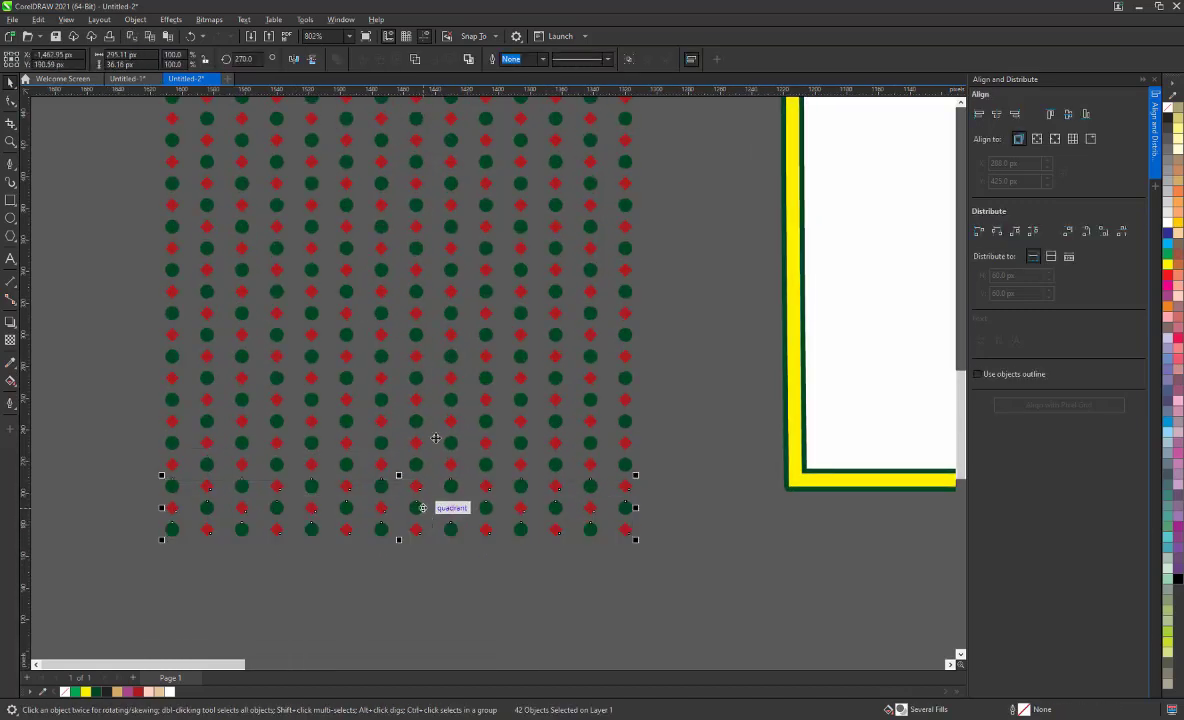
Step: Group the red-and-green dot grid into a single object
{"action": "scroll", "coordinate": [435, 438], "scroll_direction": "down", "scroll_amount": 2}
{"action": "scroll", "coordinate": [435, 438], "scroll_direction": "down", "scroll_amount": 2}
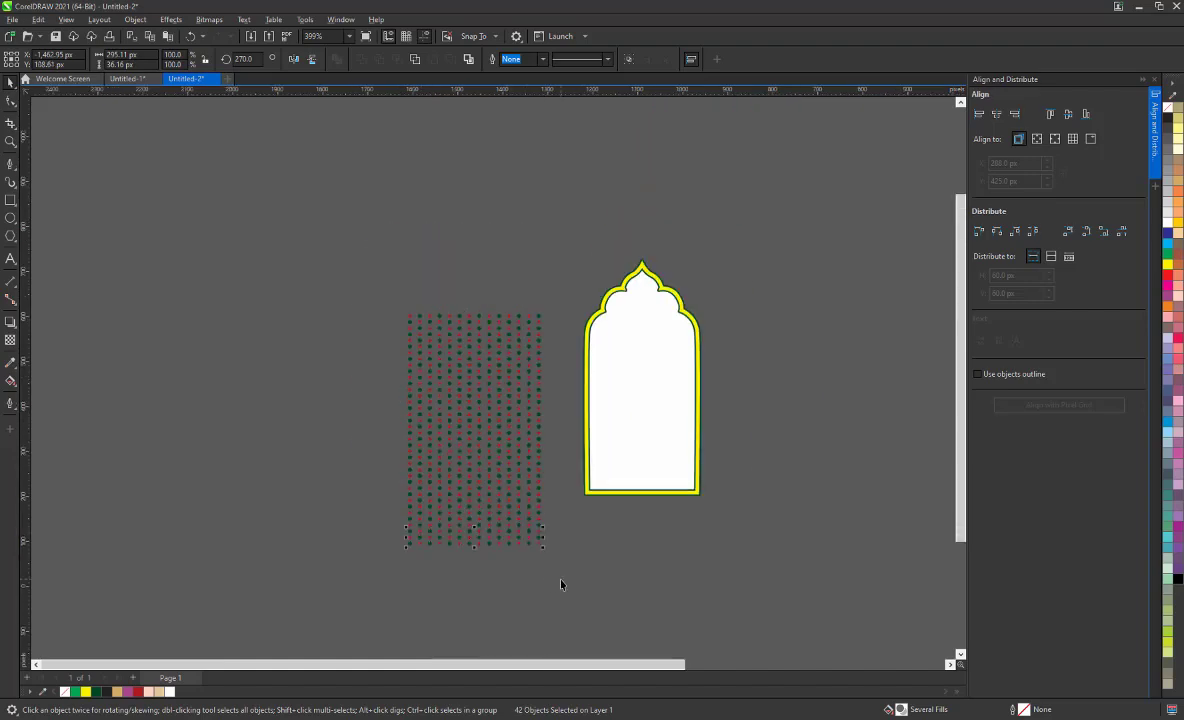
{"action": "right_click", "coordinate": [440, 336]}
{"action": "left_click", "coordinate": [450, 422]}
{"action": "right_click", "coordinate": [444, 397]}
{"action": "left_click", "coordinate": [442, 437]}
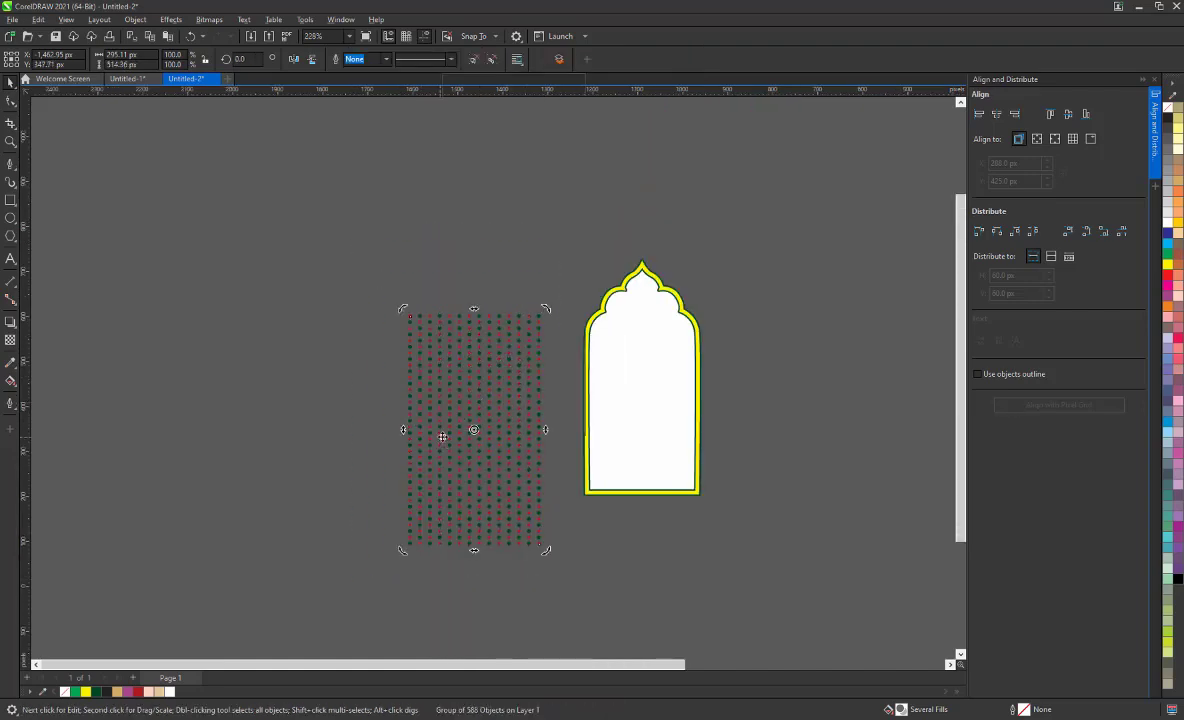
{"action": "right_click", "coordinate": [442, 437]}
{"action": "left_click", "coordinate": [391, 312]}
Step: Reselect the whole dot grid and convert it to a bitmap
{"action": "right_click", "coordinate": [412, 316]}
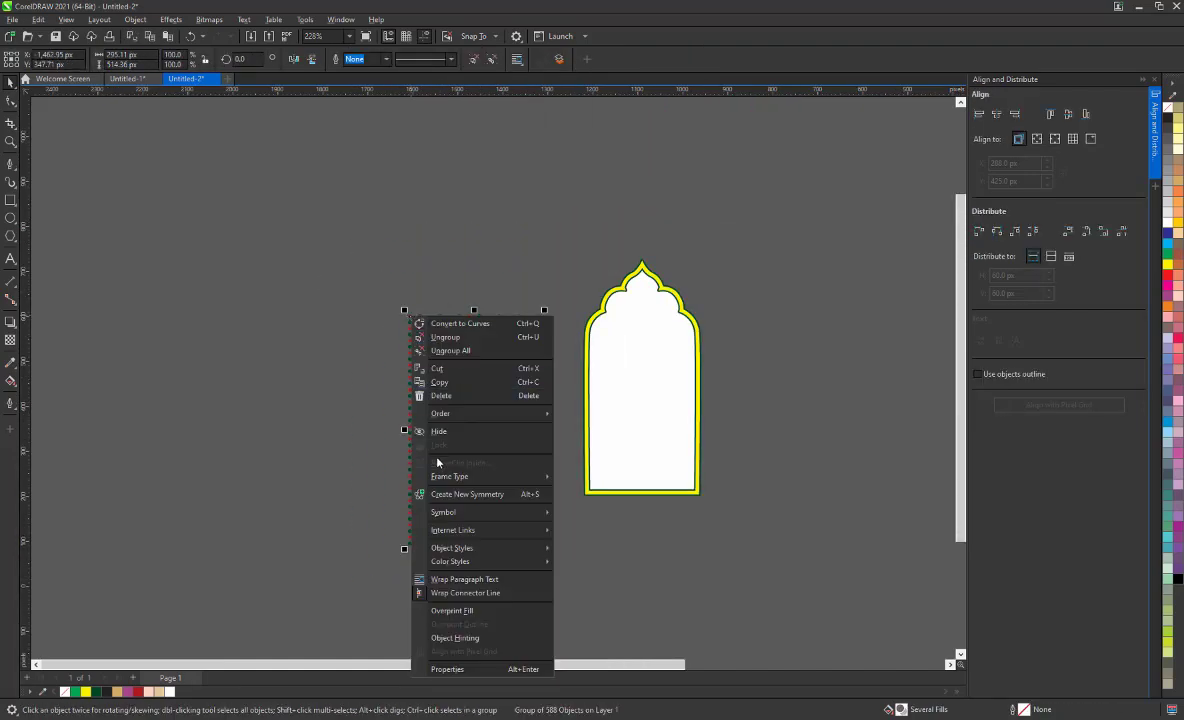
{"action": "mouse_move", "coordinate": [450, 476]}
{"action": "left_click", "coordinate": [600, 515]}
{"action": "left_click", "coordinate": [431, 396]}
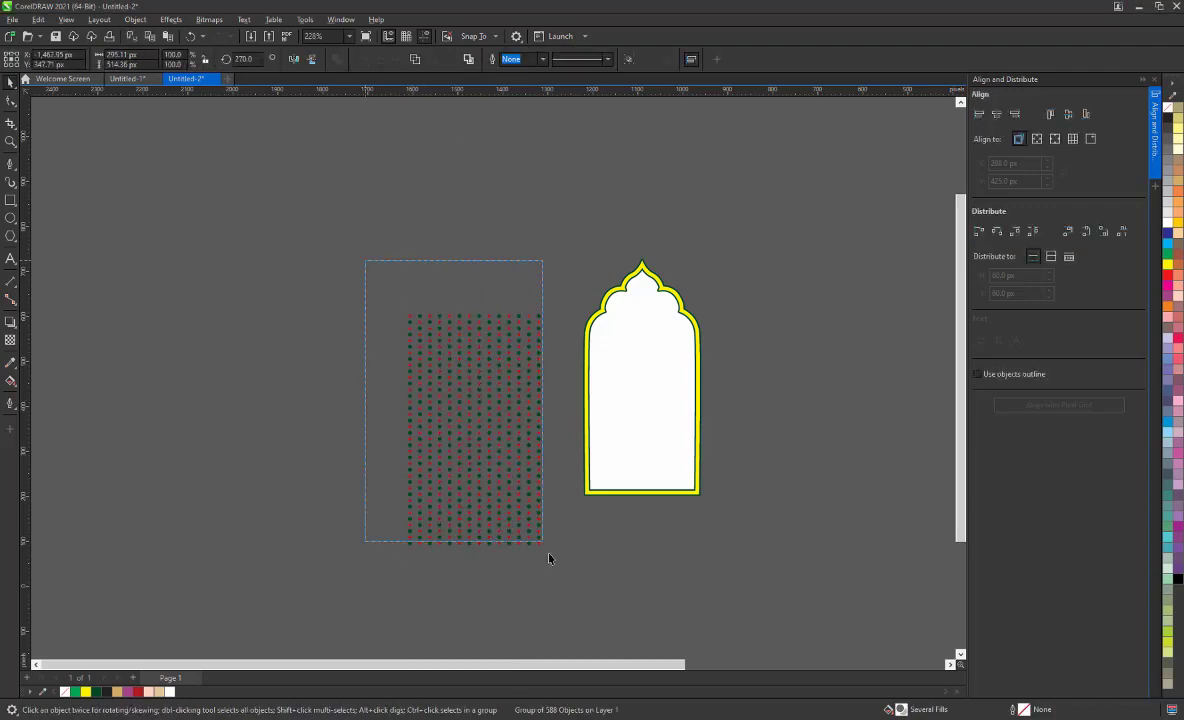
{"action": "left_click", "coordinate": [521, 468]}
{"action": "right_click", "coordinate": [521, 470]}
{"action": "left_click", "coordinate": [362, 307]}
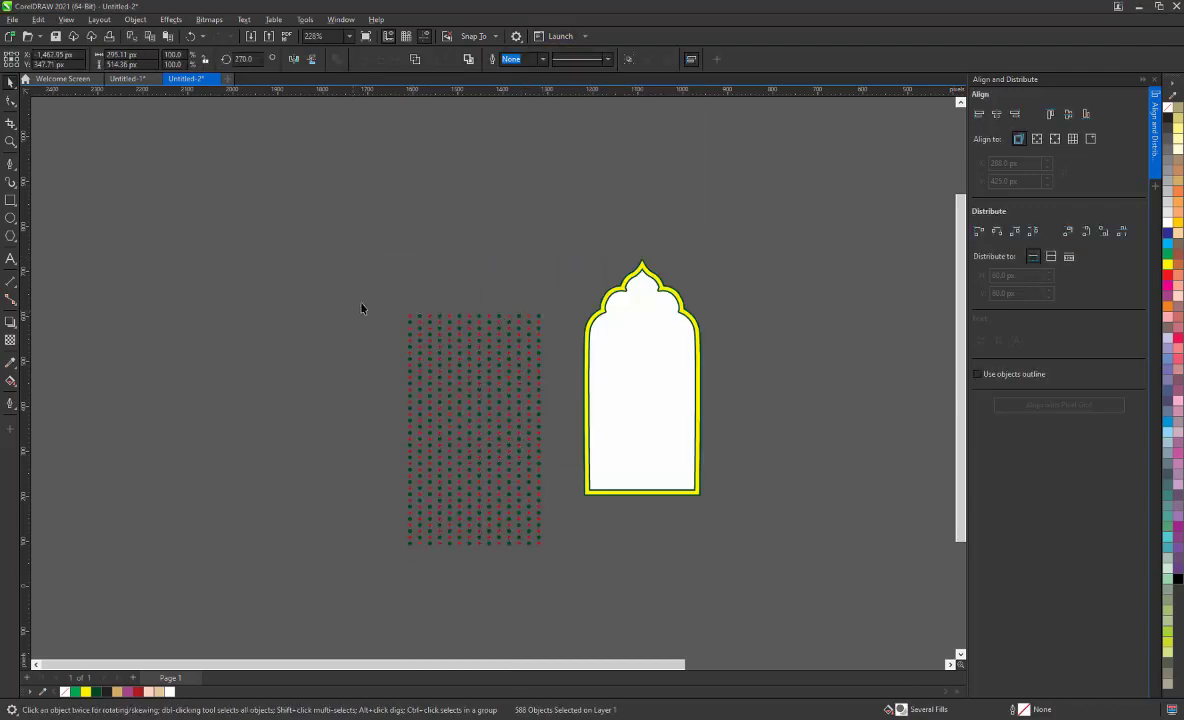
{"action": "left_click_drag", "start_coordinate": [362, 307], "coordinate": [555, 587]}
{"action": "key", "text": "Return"}
Step: PowerClip the dot bitmap inside the white arch
{"action": "scroll", "coordinate": [521, 391], "scroll_direction": "up", "scroll_amount": 2}
{"action": "right_click", "coordinate": [522, 390]}
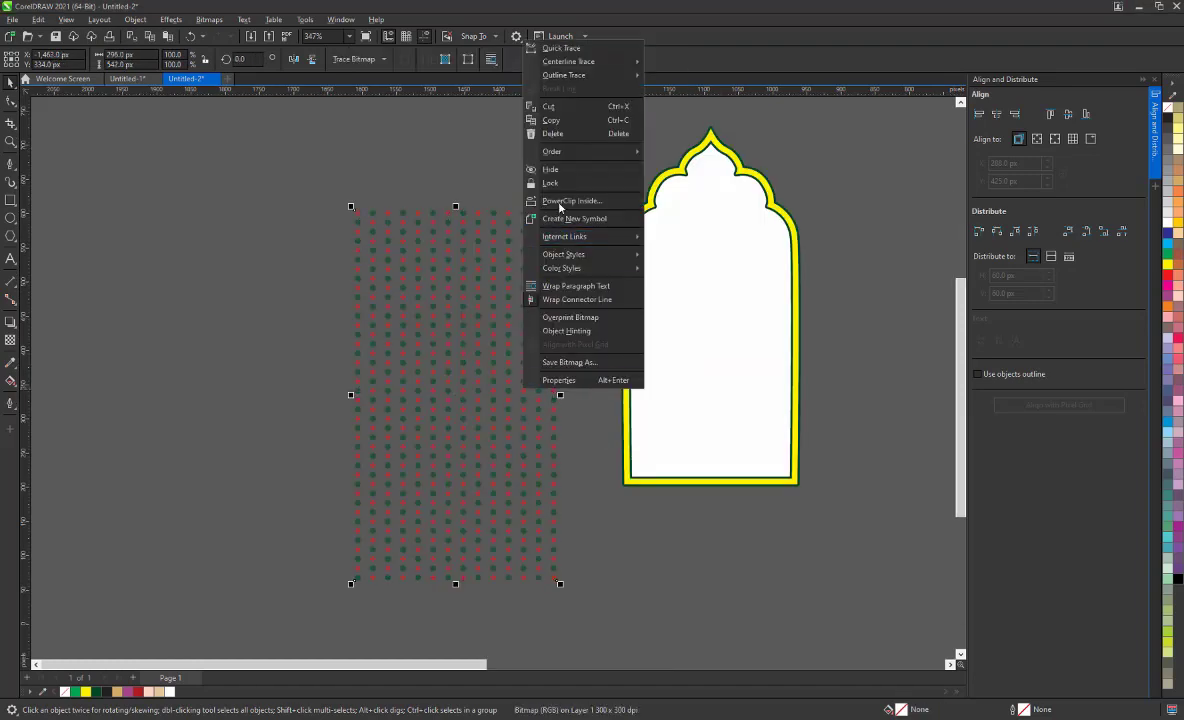
{"action": "left_click", "coordinate": [559, 207]}
{"action": "left_click", "coordinate": [669, 233]}
Step: Nudge and enlarge the clipped dot image so it fills the arch to the yellow band
{"action": "scroll", "coordinate": [410, 296], "scroll_direction": "down", "scroll_amount": 1}
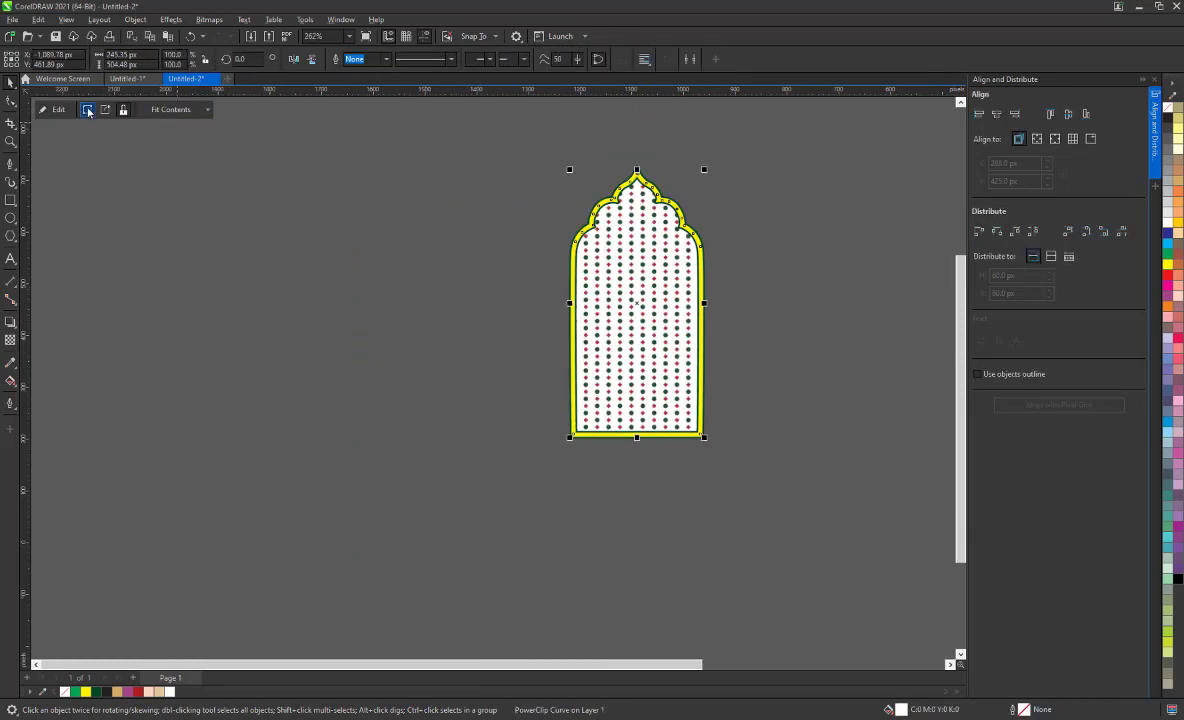
{"action": "left_click", "coordinate": [708, 423], "text": "ctrl"}
{"action": "scroll", "coordinate": [691, 372], "scroll_direction": "up", "scroll_amount": 1}
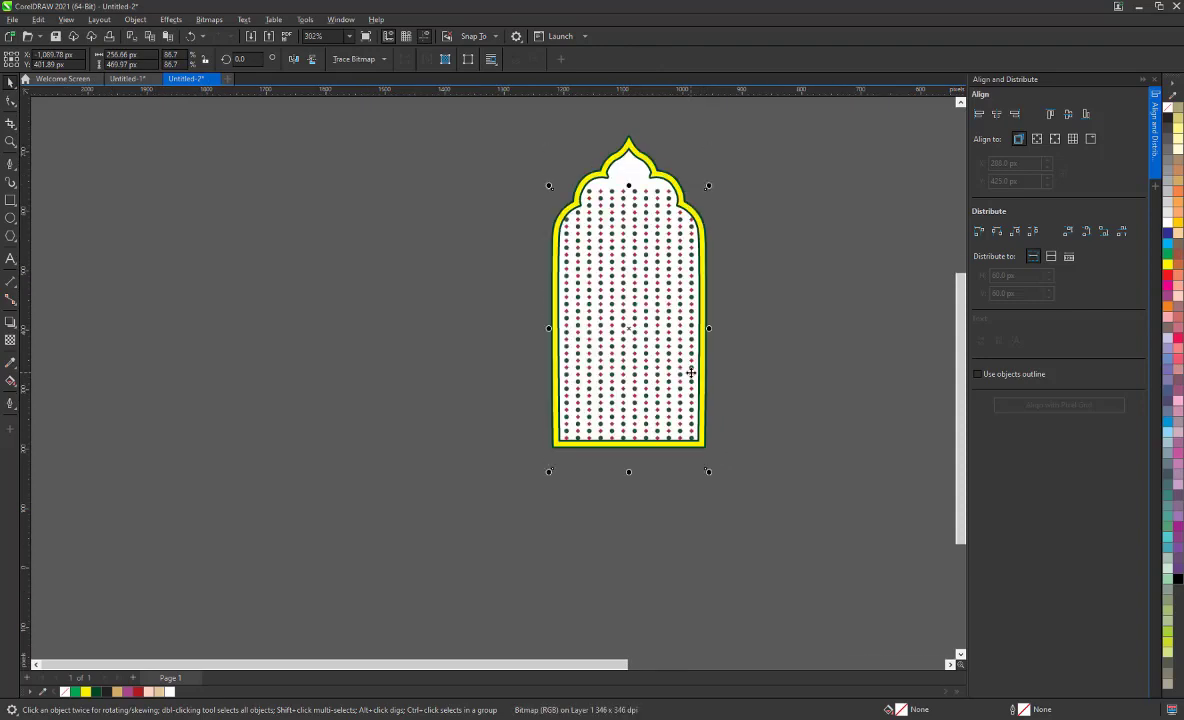
{"action": "key", "text": "Up"}
{"action": "key", "text": "Up"}
{"action": "key", "text": "Up"}
{"action": "key", "text": "Up"}
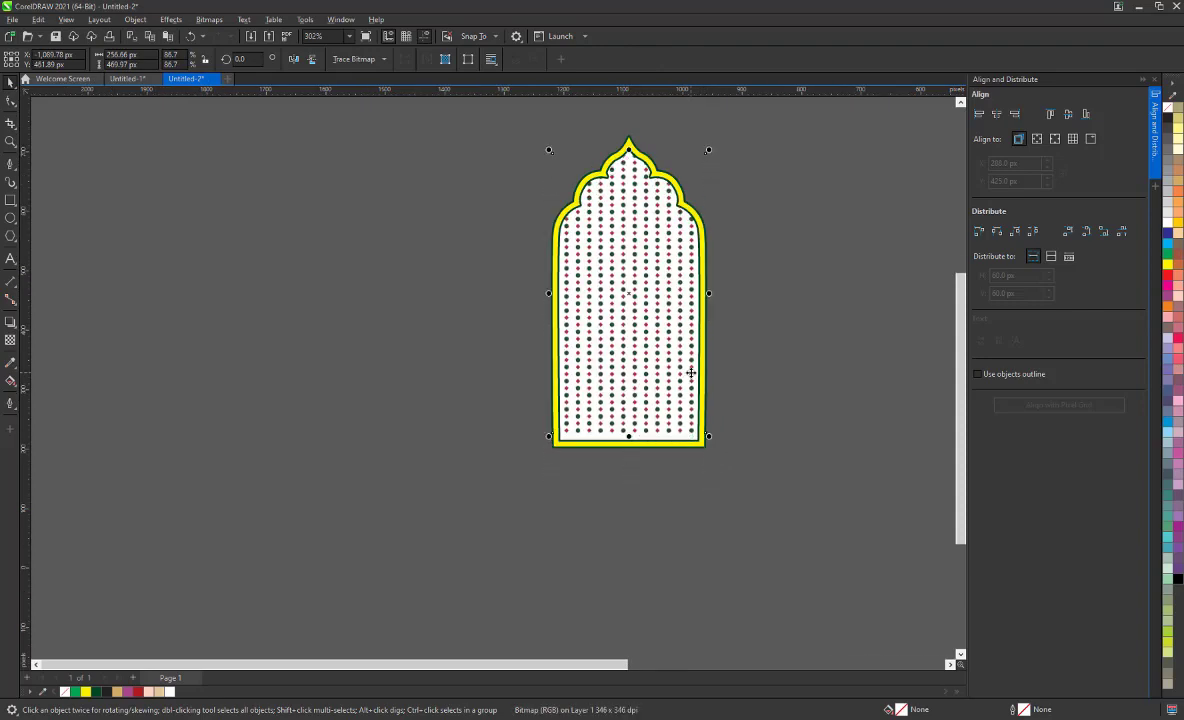
{"action": "key", "text": "Down"}
{"action": "left_click_drag", "start_coordinate": [710, 444], "coordinate": [714, 452]}
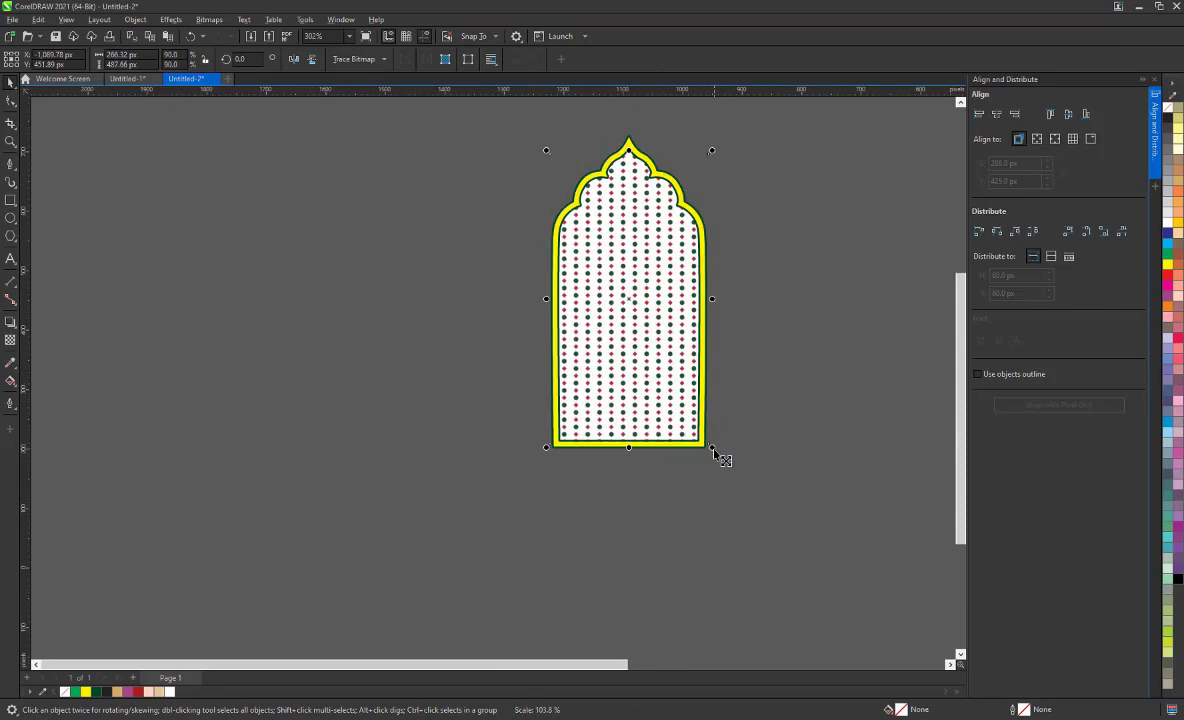
Step: Draw a short diagonal line with the F5 line tool
{"action": "left_click", "coordinate": [555, 339]}
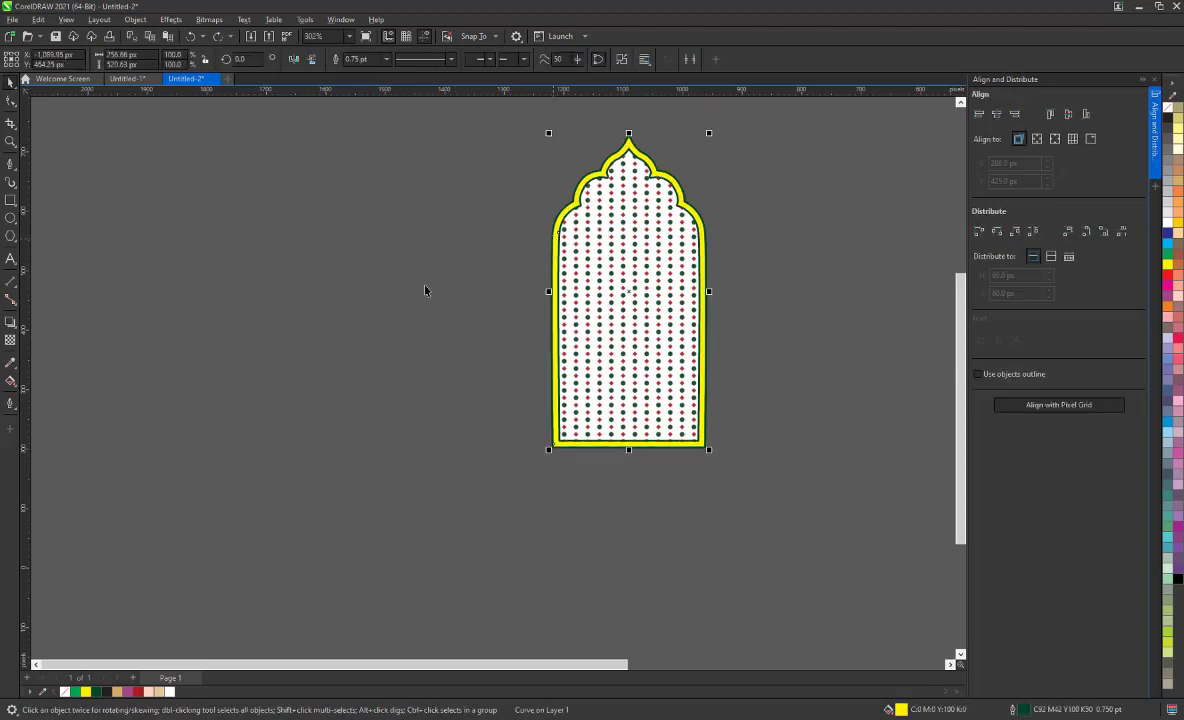
{"action": "key", "text": "F5"}
{"action": "left_click", "coordinate": [212, 173]}
{"action": "left_click", "coordinate": [249, 208]}
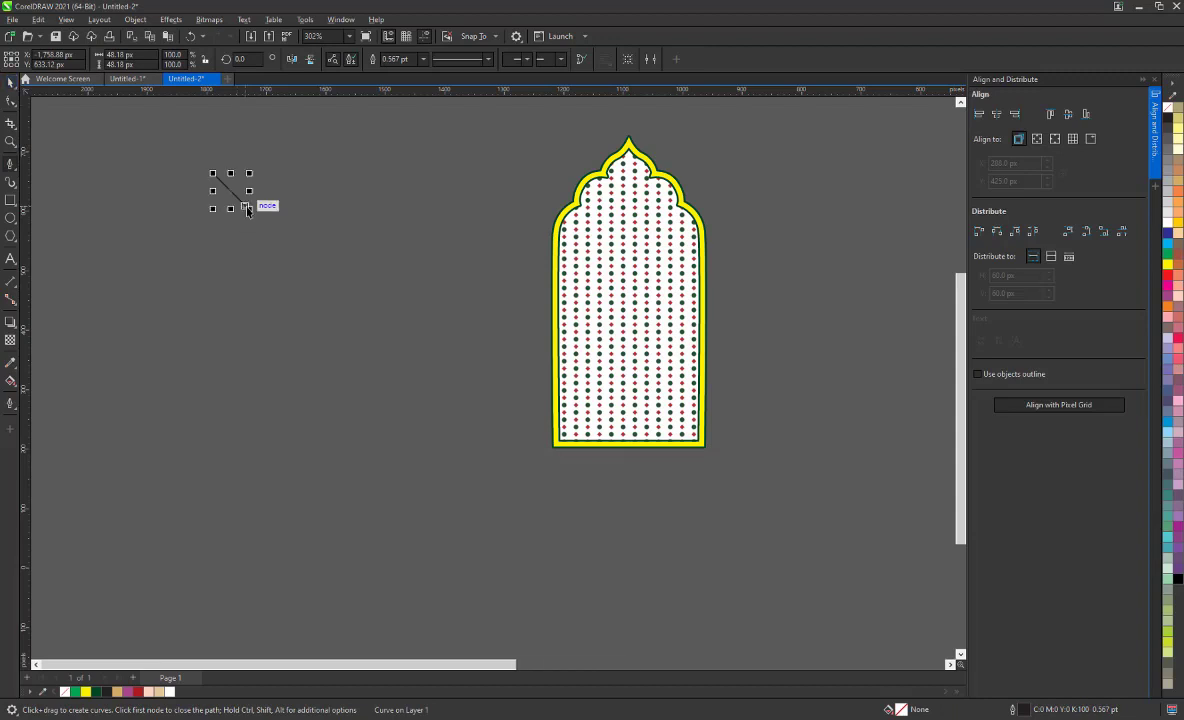
{"action": "right_click", "coordinate": [245, 209]}
{"action": "right_click", "coordinate": [212, 175]}
{"action": "key", "text": "Escape"}
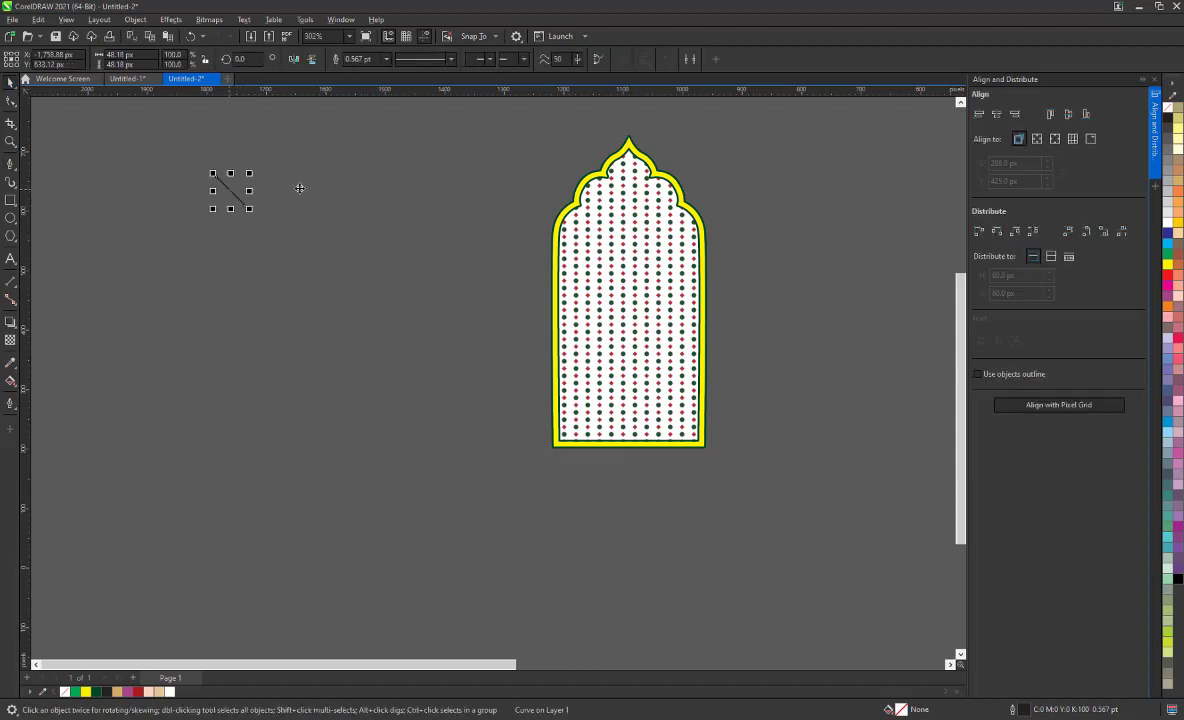
{"action": "right_click", "coordinate": [260, 189]}
{"action": "key", "text": "Escape"}
Step: Mirror-copy the line into an X, copy the X rightward, and delete the extra third X
{"action": "left_click", "coordinate": [240, 218]}
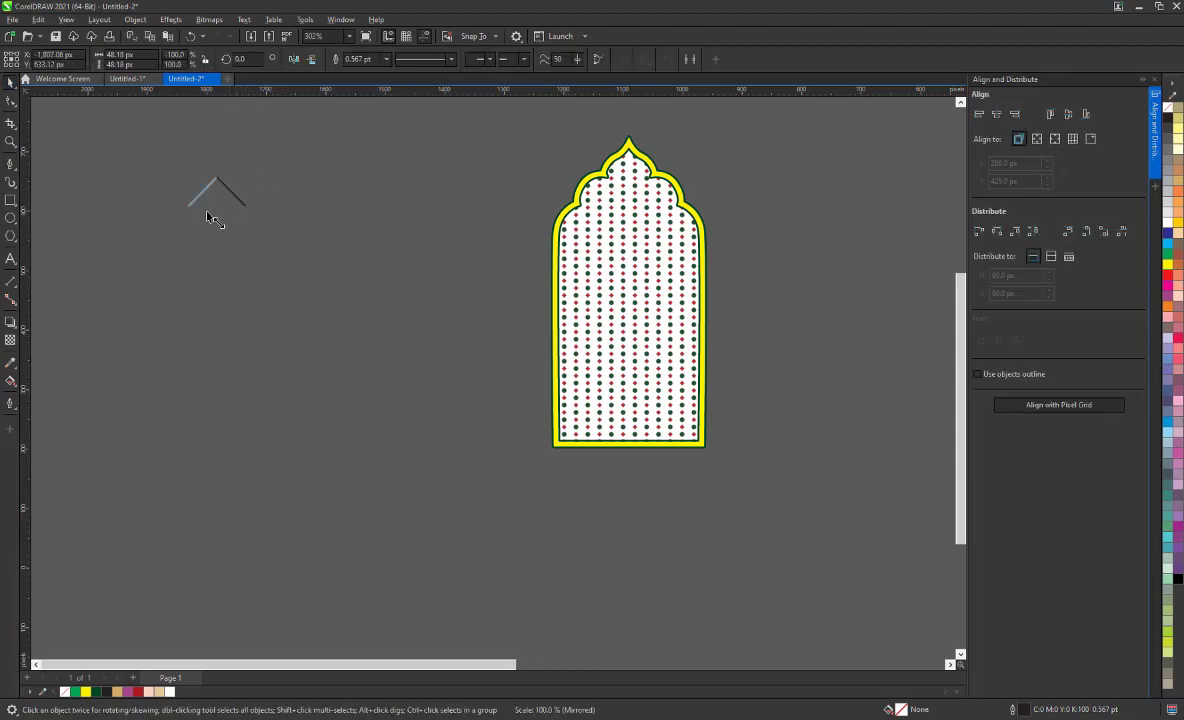
{"action": "key", "text": "ctrl+d"}
{"action": "scroll", "coordinate": [236, 200], "scroll_direction": "up", "scroll_amount": 2}
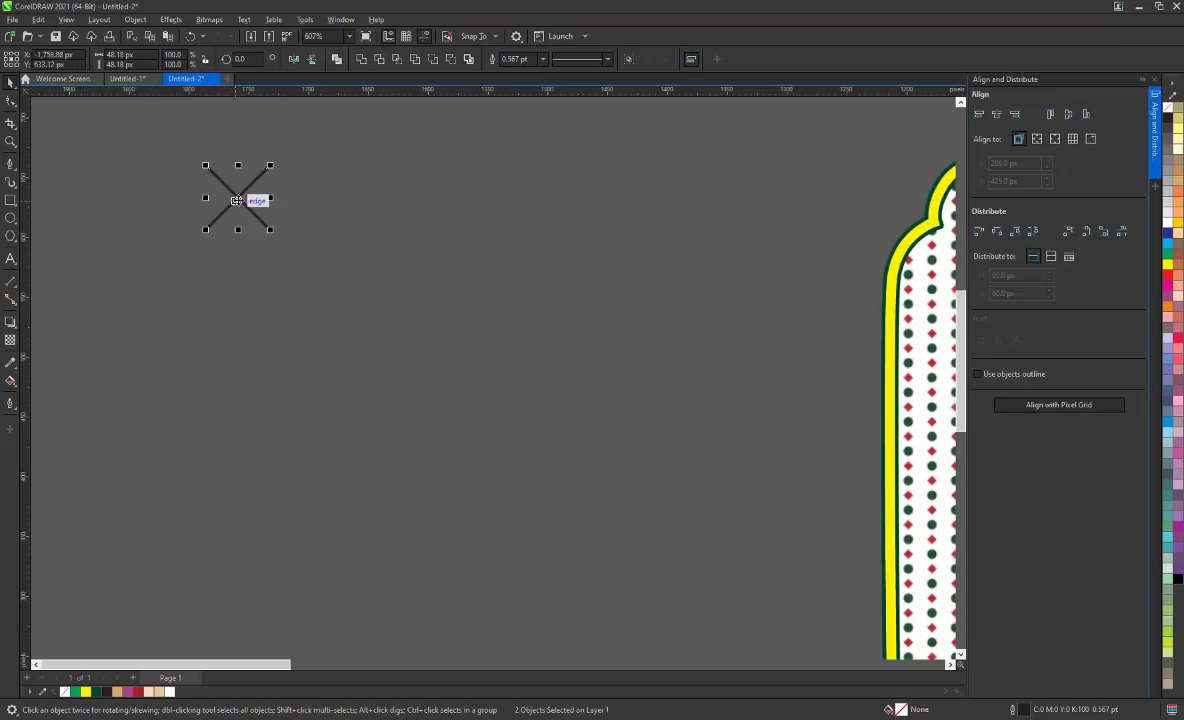
{"action": "left_click_drag", "start_coordinate": [207, 230], "coordinate": [264, 230]}
{"action": "key", "text": "ctrl+d"}
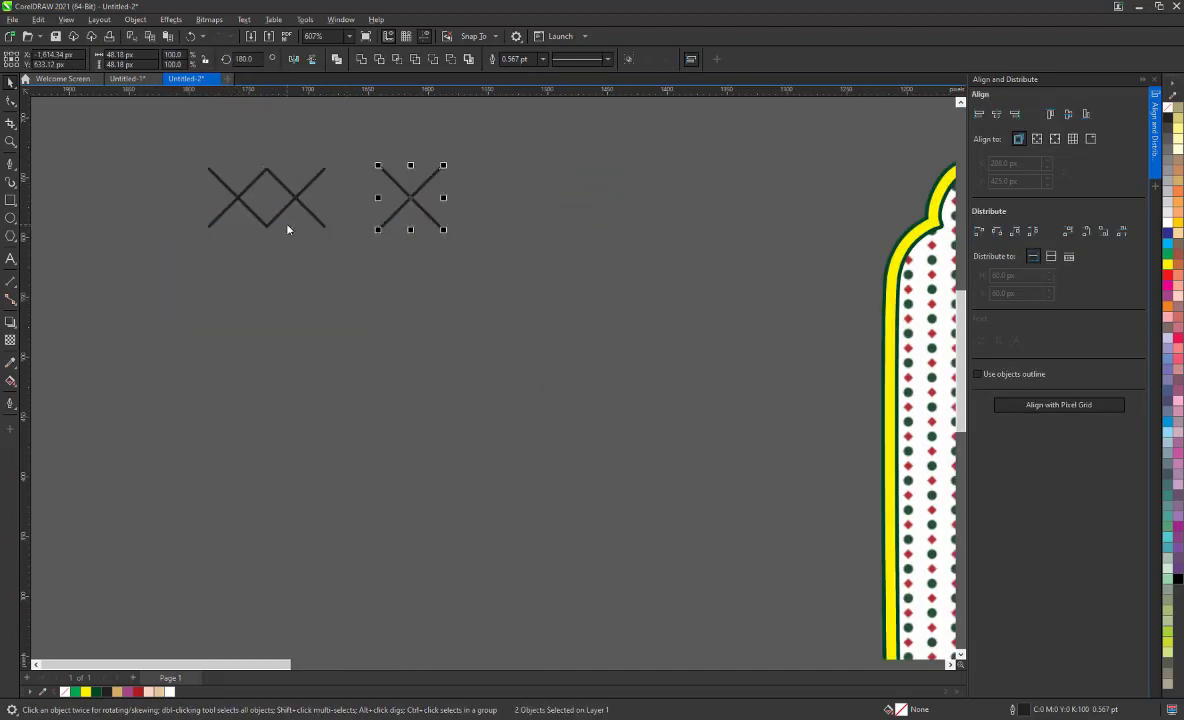
{"action": "left_click", "coordinate": [378, 323]}
{"action": "left_click_drag", "start_coordinate": [455, 270], "coordinate": [294, 101]}
{"action": "key", "text": "Delete"}
Step: Duplicate the pair of X shapes further right to build a zigzag row
{"action": "left_click_drag", "start_coordinate": [164, 132], "coordinate": [340, 245]}
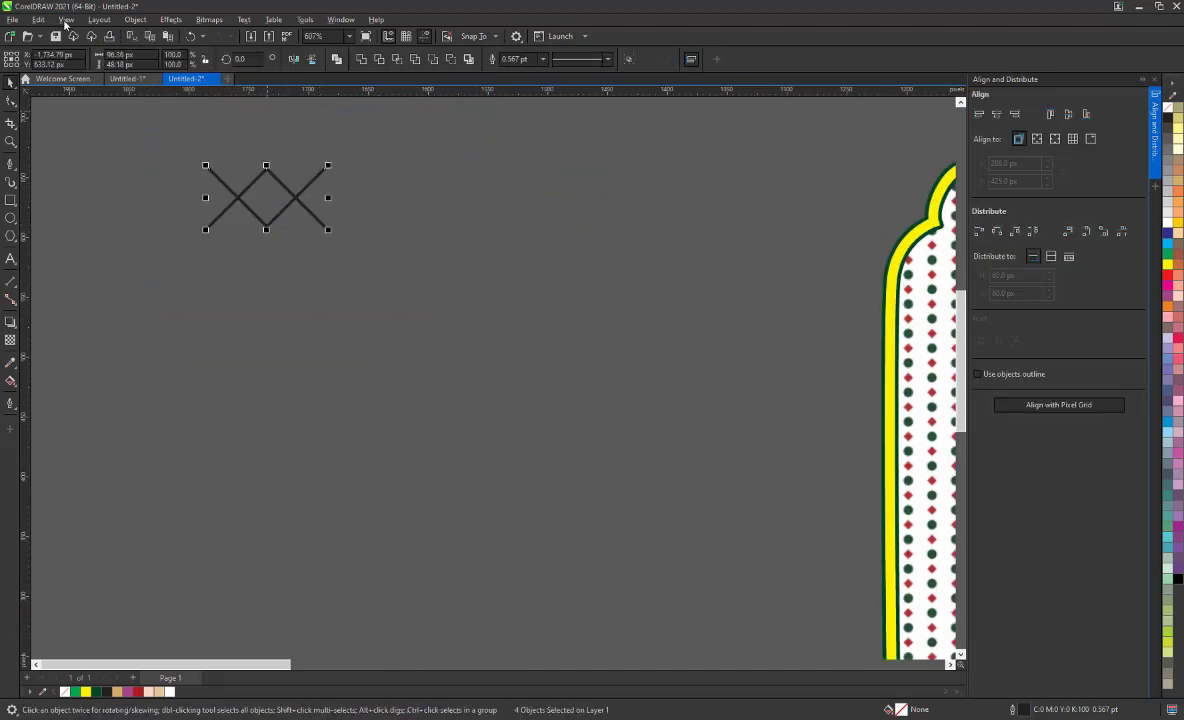
{"action": "left_click", "coordinate": [38, 19]}
{"action": "key", "text": "Escape"}
{"action": "left_click_drag", "start_coordinate": [271, 197], "coordinate": [384, 197]}
{"action": "left_click", "coordinate": [38, 19]}
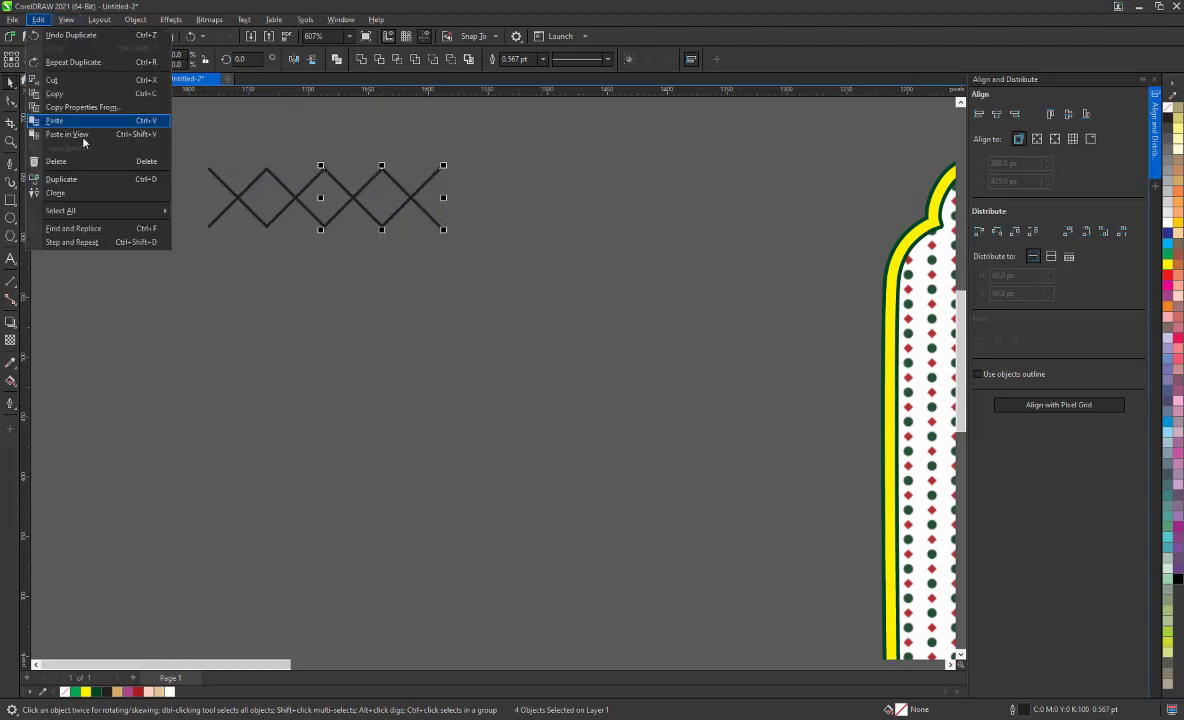
{"action": "left_click", "coordinate": [78, 179]}
{"action": "key", "text": "ctrl+d"}
Step: Copy the zigzag row downward to form a diamond lattice
{"action": "key", "text": "ctrl+d"}
{"action": "scroll", "coordinate": [70, 292], "scroll_direction": "down", "scroll_amount": 3}
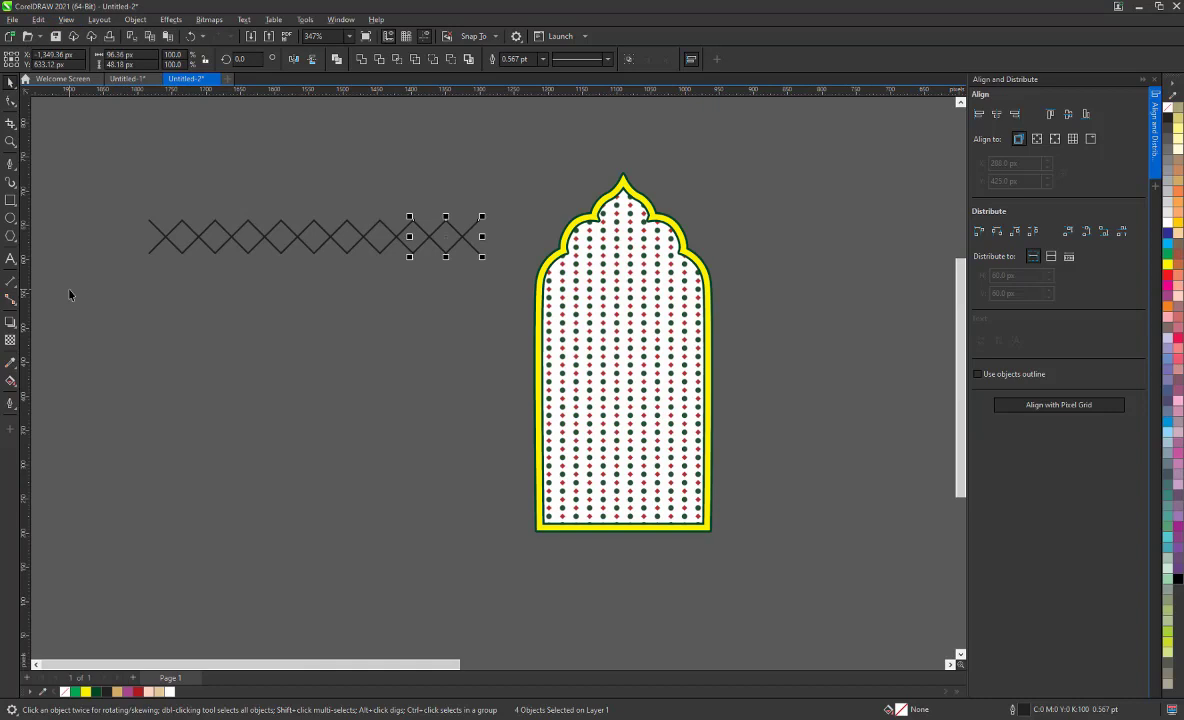
{"action": "left_click_drag", "start_coordinate": [95, 198], "coordinate": [497, 268]}
{"action": "mouse_move", "coordinate": [365, 237]}
{"action": "left_mouse_down"}
{"action": "mouse_move", "coordinate": [365, 273]}
{"action": "mouse_move", "coordinate": [368, 262]}
{"action": "left_mouse_up"}
{"action": "key", "text": "ctrl+d"}
{"action": "key", "text": "ctrl+d"}
{"action": "key", "text": "ctrl+d"}
{"action": "key", "text": "ctrl+d"}
{"action": "key", "text": "ctrl+d"}
{"action": "key", "text": "ctrl+d"}
Step: Mirror-copy the lattice tile to the right and below, removing the extra copy
{"action": "mouse_move", "coordinate": [130, 170]}
{"action": "left_mouse_down"}
{"action": "mouse_move", "coordinate": [497, 577]}
{"action": "mouse_move", "coordinate": [285, 355]}
{"action": "left_mouse_up"}
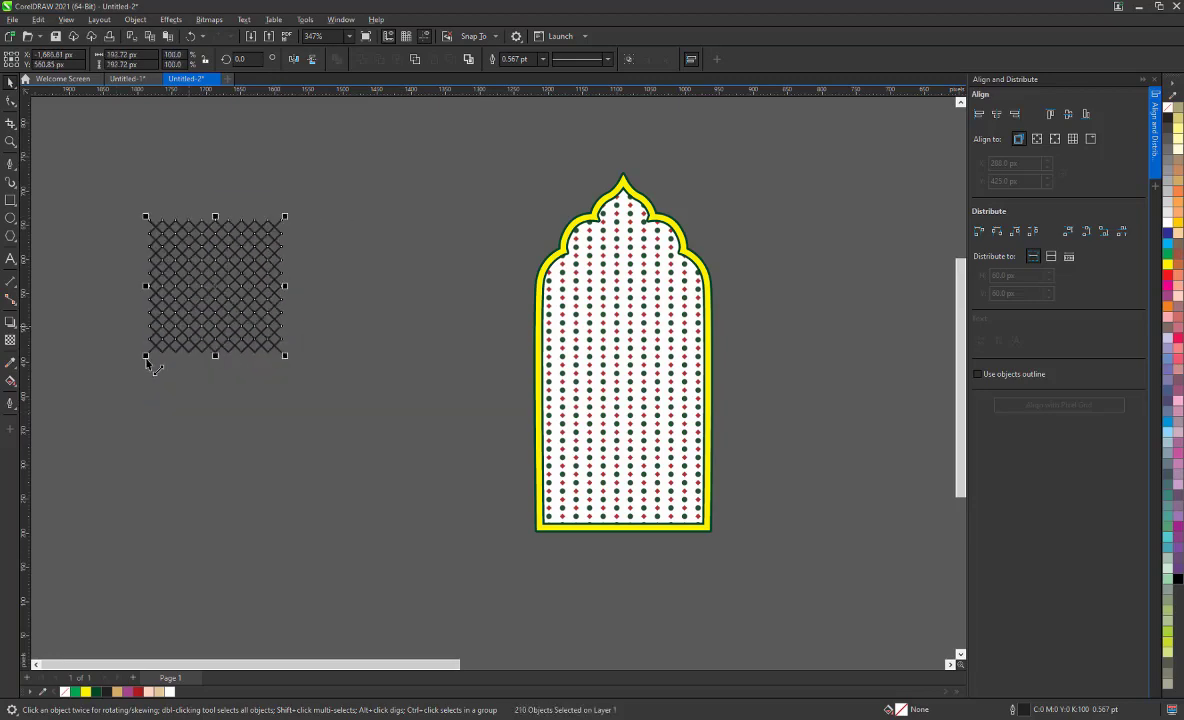
{"action": "left_click_drag", "start_coordinate": [146, 356], "coordinate": [410, 355]}
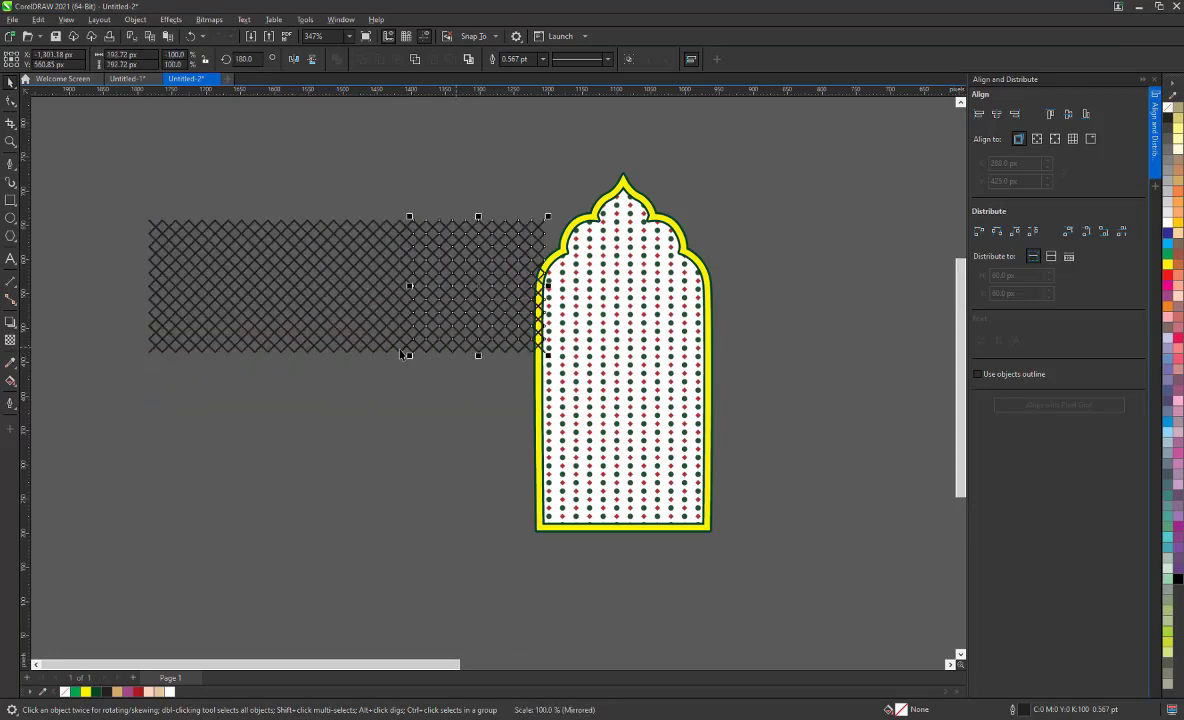
{"action": "left_click", "coordinate": [433, 402]}
{"action": "left_click_drag", "start_coordinate": [550, 372], "coordinate": [551, 370]}
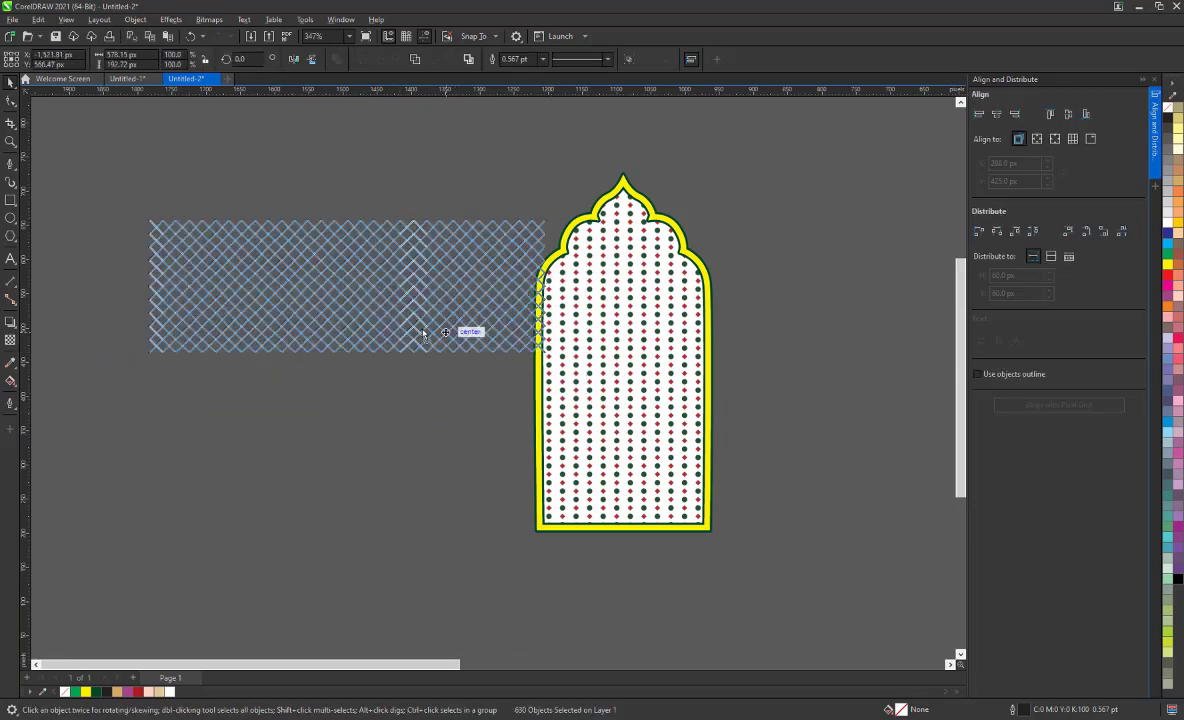
{"action": "left_click_drag", "start_coordinate": [504, 277], "coordinate": [462, 272]}
{"action": "left_click_drag", "start_coordinate": [500, 340], "coordinate": [503, 374]}
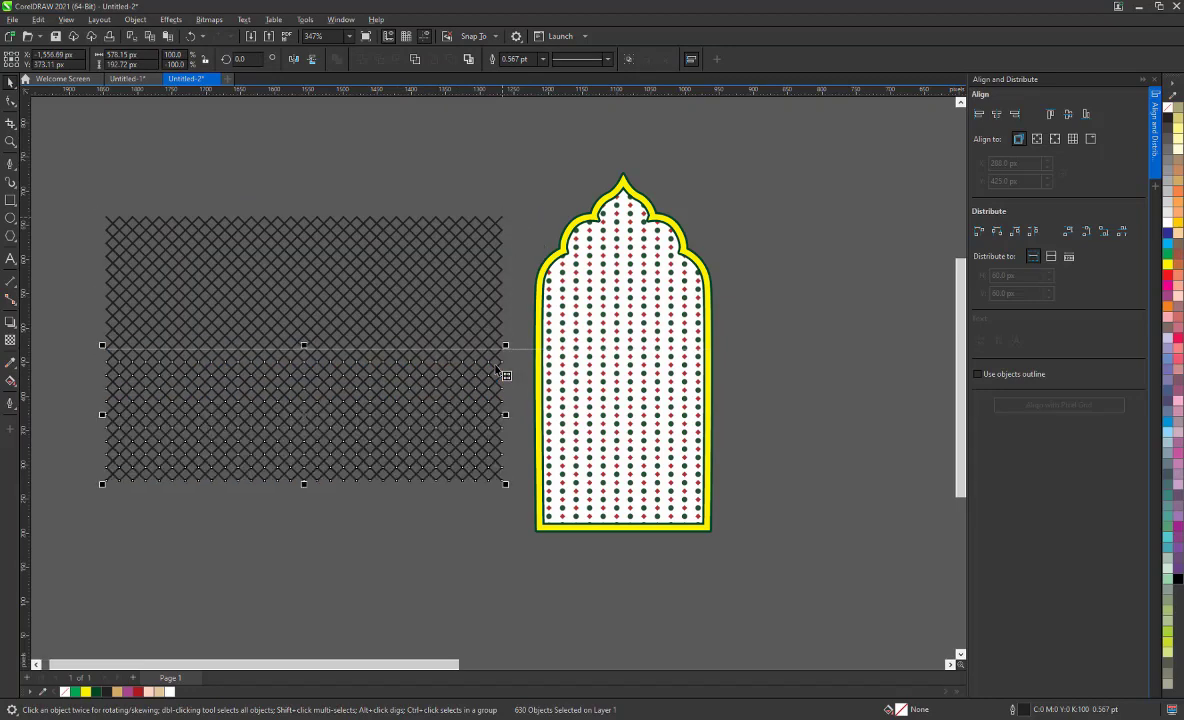
{"action": "scroll", "coordinate": [500, 370], "scroll_direction": "down", "scroll_amount": 2}
{"action": "key", "text": "Delete"}
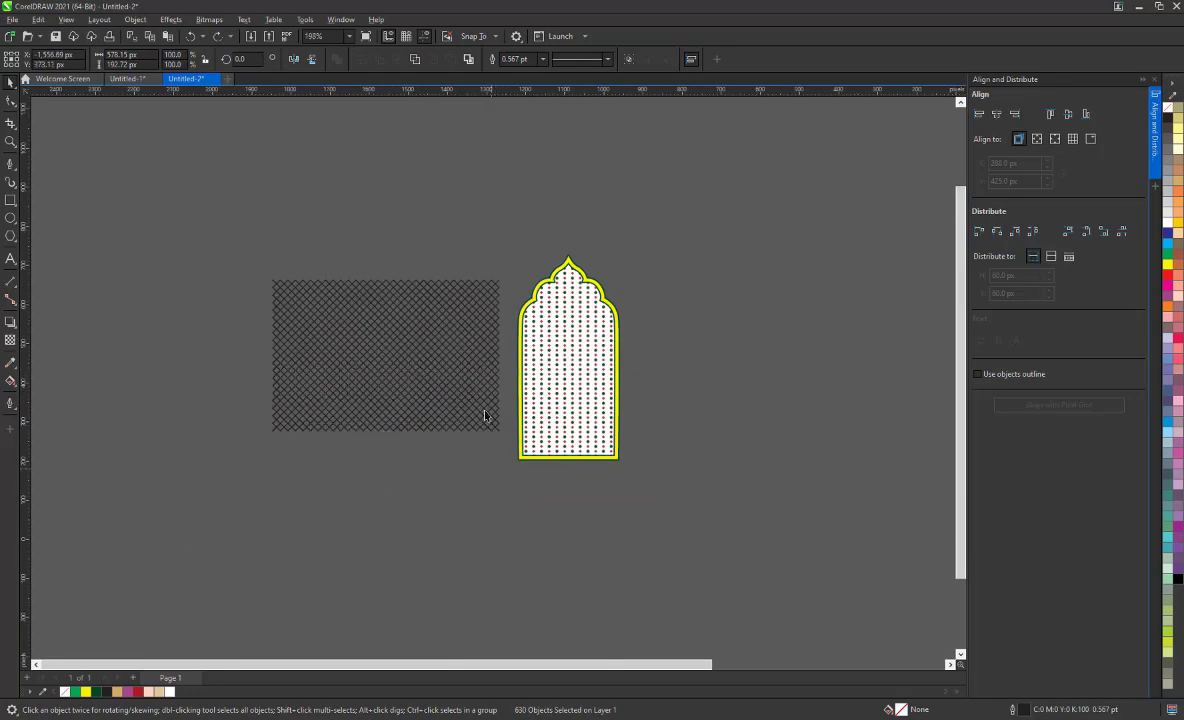
Step: Separate the yellow arch outline from its dotted fill, then overlap a grid copy below the original
{"action": "left_click_drag", "start_coordinate": [504, 453], "coordinate": [235, 338]}
{"action": "mouse_move", "coordinate": [554, 431]}
{"action": "left_mouse_down"}
{"action": "mouse_move", "coordinate": [542, 418]}
{"action": "mouse_move", "coordinate": [600, 393]}
{"action": "left_mouse_up"}
{"action": "key", "text": "Escape"}
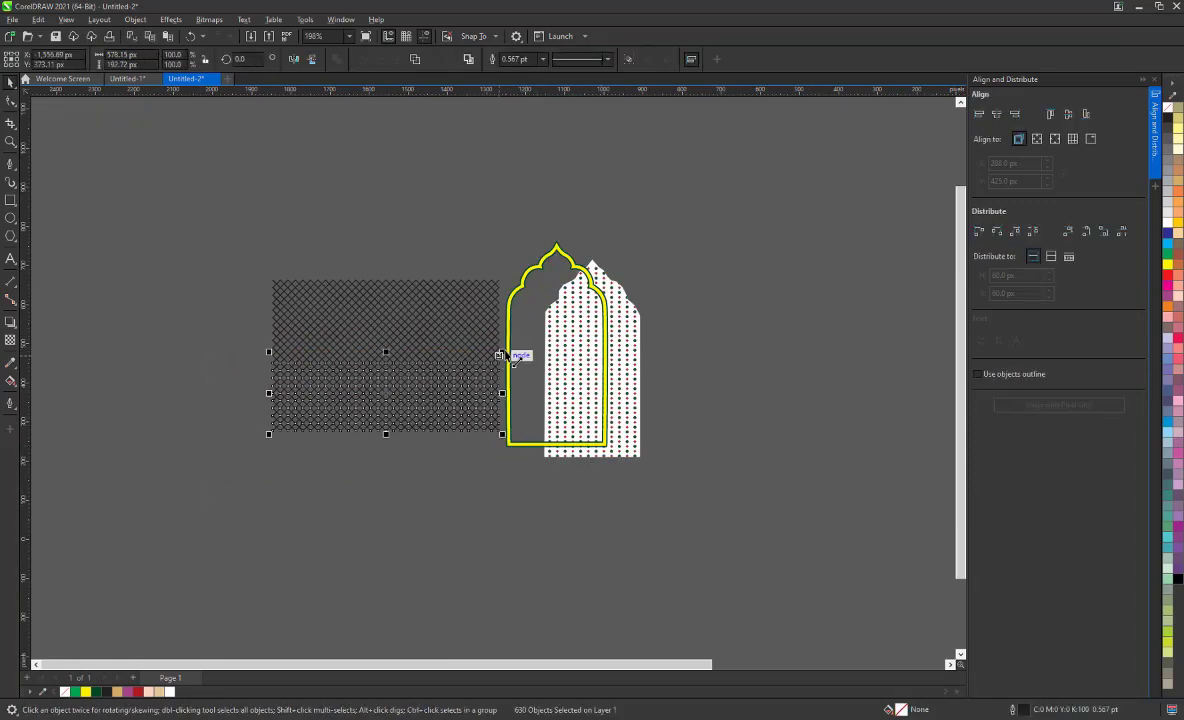
{"action": "mouse_move", "coordinate": [502, 352]}
{"action": "left_mouse_down"}
{"action": "mouse_move", "coordinate": [507, 471]}
{"action": "mouse_move", "coordinate": [505, 360]}
{"action": "mouse_move", "coordinate": [502, 458]}
{"action": "left_mouse_up"}
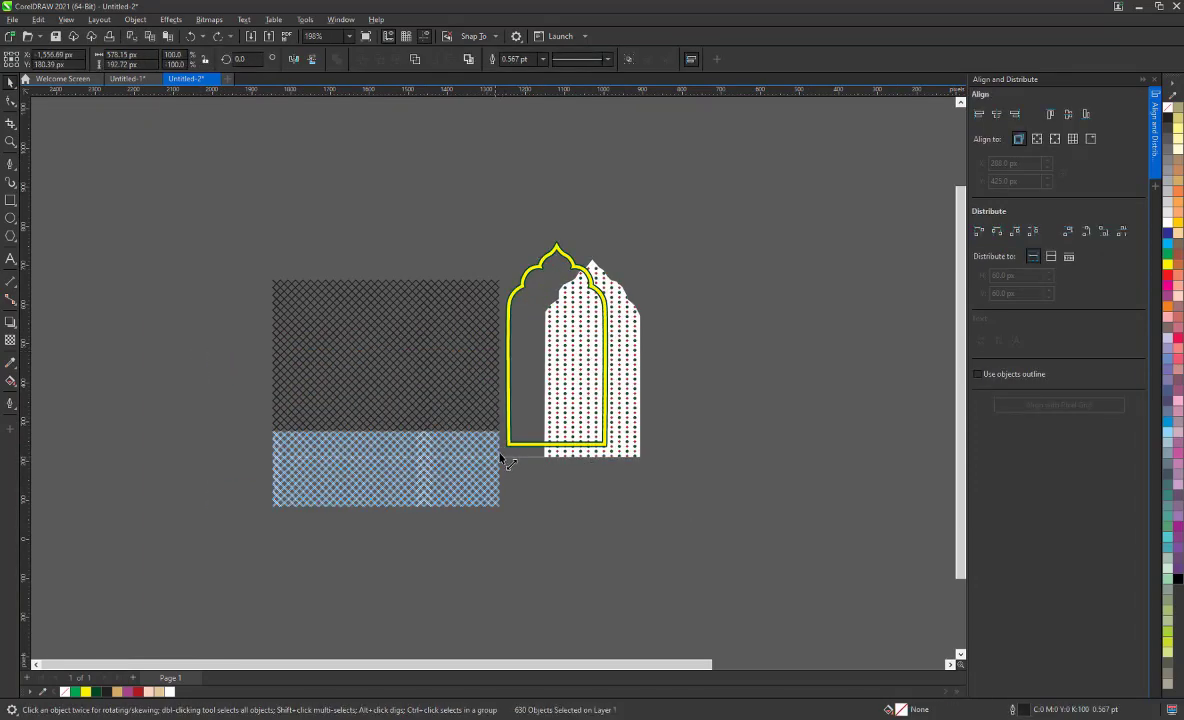
{"action": "mouse_move", "coordinate": [517, 521]}
{"action": "left_mouse_down"}
{"action": "mouse_move", "coordinate": [344, 343]}
{"action": "mouse_move", "coordinate": [454, 312]}
{"action": "left_mouse_up"}
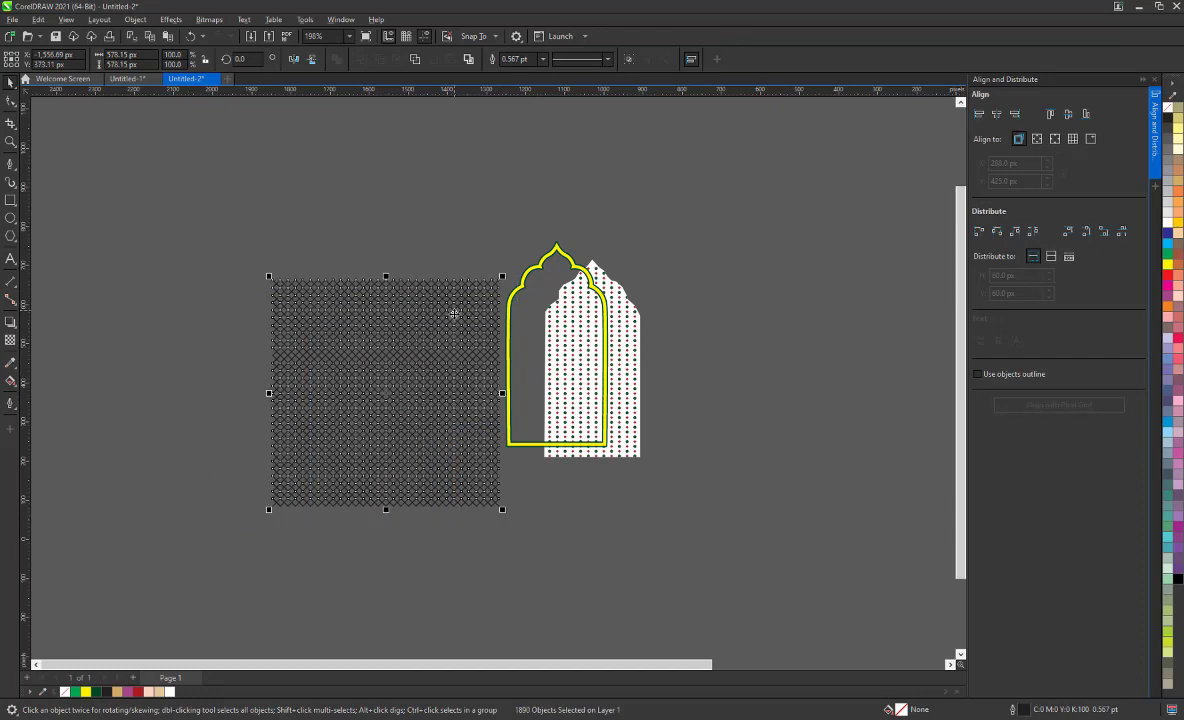
Step: Convert the whole lattice grid to a bitmap, then delete it
{"action": "right_click", "coordinate": [454, 314]}
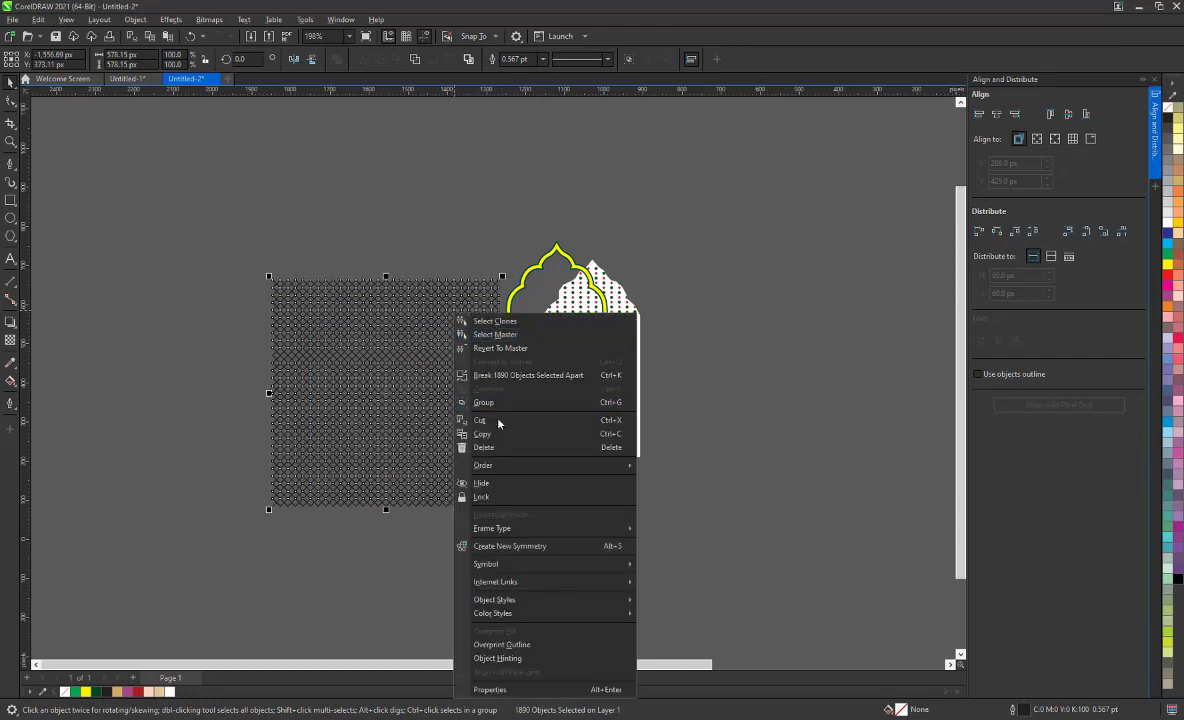
{"action": "left_click", "coordinate": [555, 40]}
{"action": "left_click", "coordinate": [211, 251]}
{"action": "left_click_drag", "start_coordinate": [195, 251], "coordinate": [507, 566]}
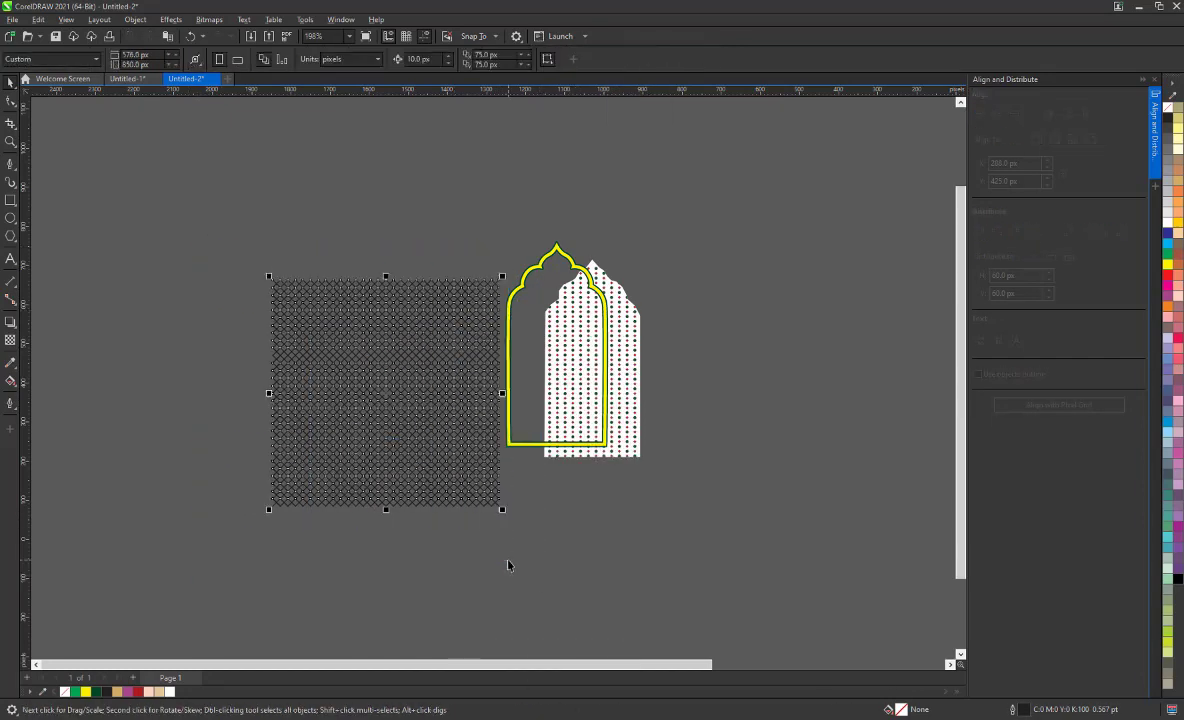
{"action": "left_click", "coordinate": [209, 19]}
{"action": "left_click", "coordinate": [220, 33]}
{"action": "left_click", "coordinate": [656, 431]}
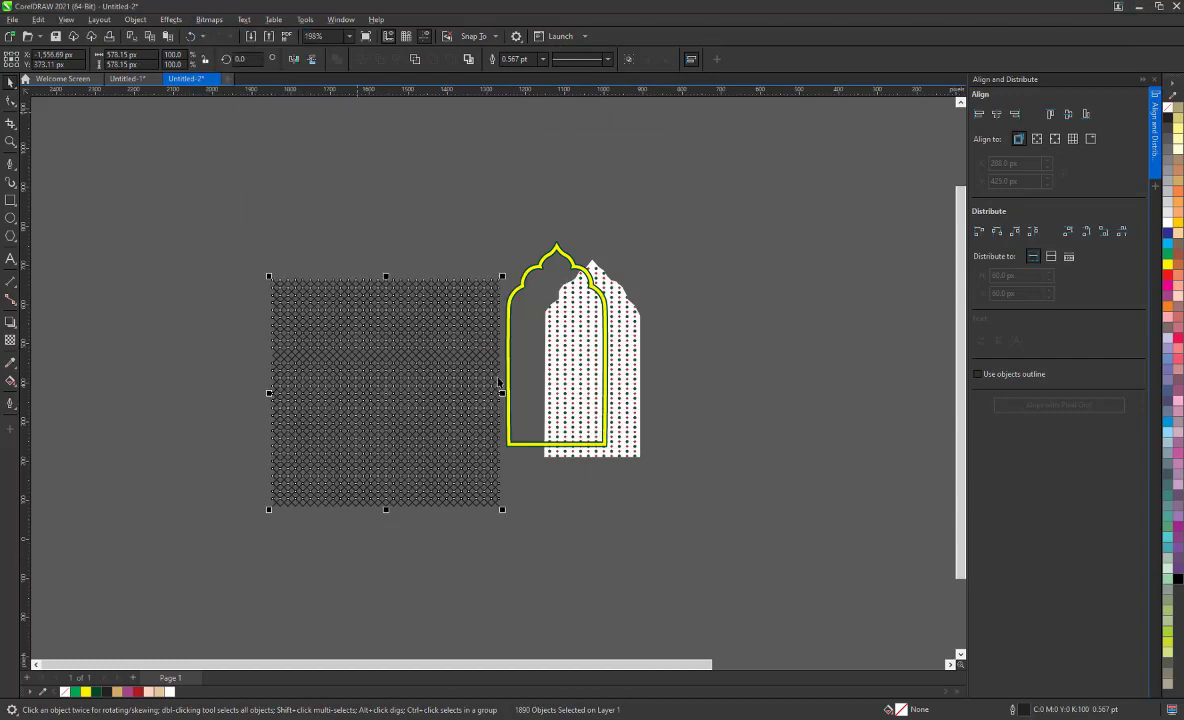
{"action": "right_click", "coordinate": [482, 300]}
{"action": "key", "text": "Escape"}
{"action": "key", "text": "Delete"}
Step: Align the centres of the yellow arch outline and its dotted fill, then add the rug to the selection
{"action": "scroll", "coordinate": [542, 304], "scroll_direction": "up", "scroll_amount": 3}
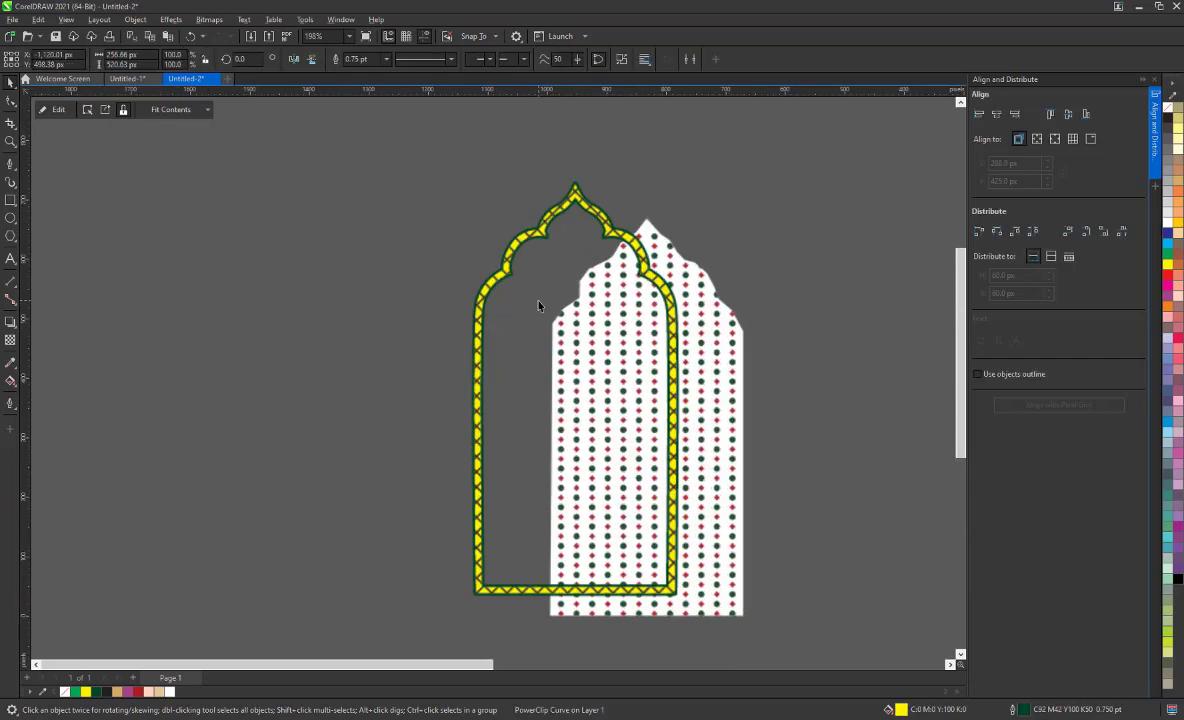
{"action": "scroll", "coordinate": [542, 304], "scroll_direction": "down", "scroll_amount": 2}
{"action": "key", "text": "ctrl+a"}
{"action": "left_click", "coordinate": [996, 114]}
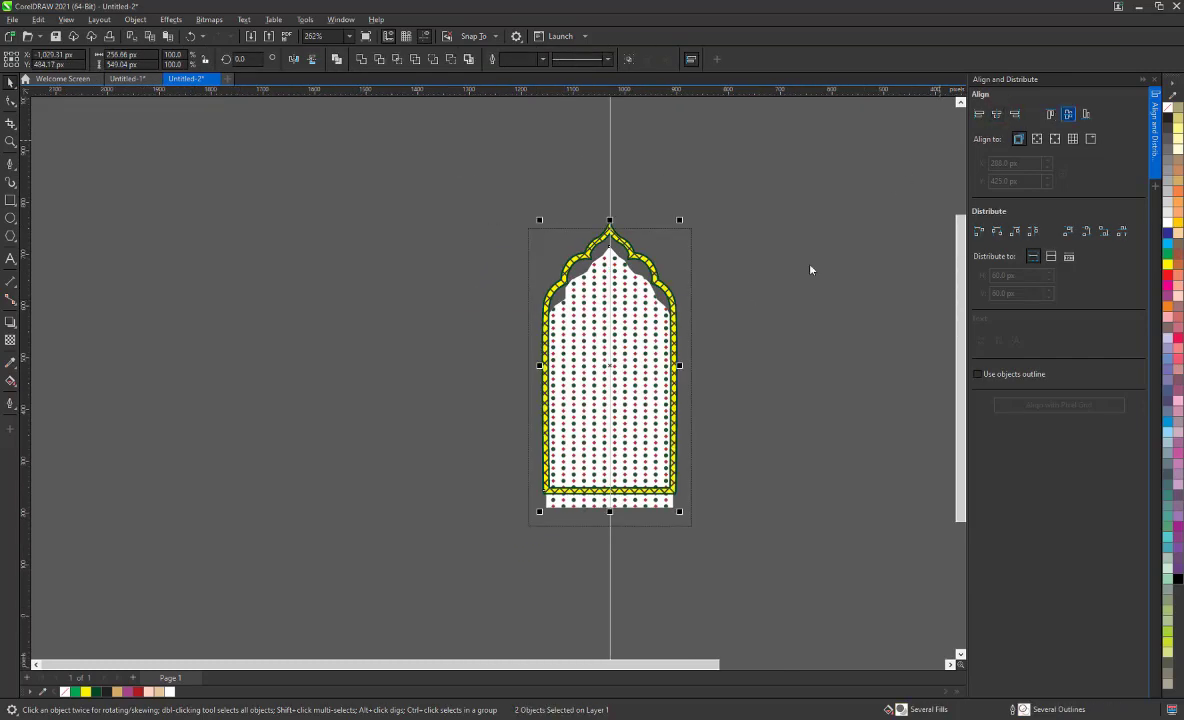
{"action": "right_click", "coordinate": [640, 452]}
{"action": "left_click", "coordinate": [673, 208]}
{"action": "scroll", "coordinate": [410, 346], "scroll_direction": "down", "scroll_amount": 2}
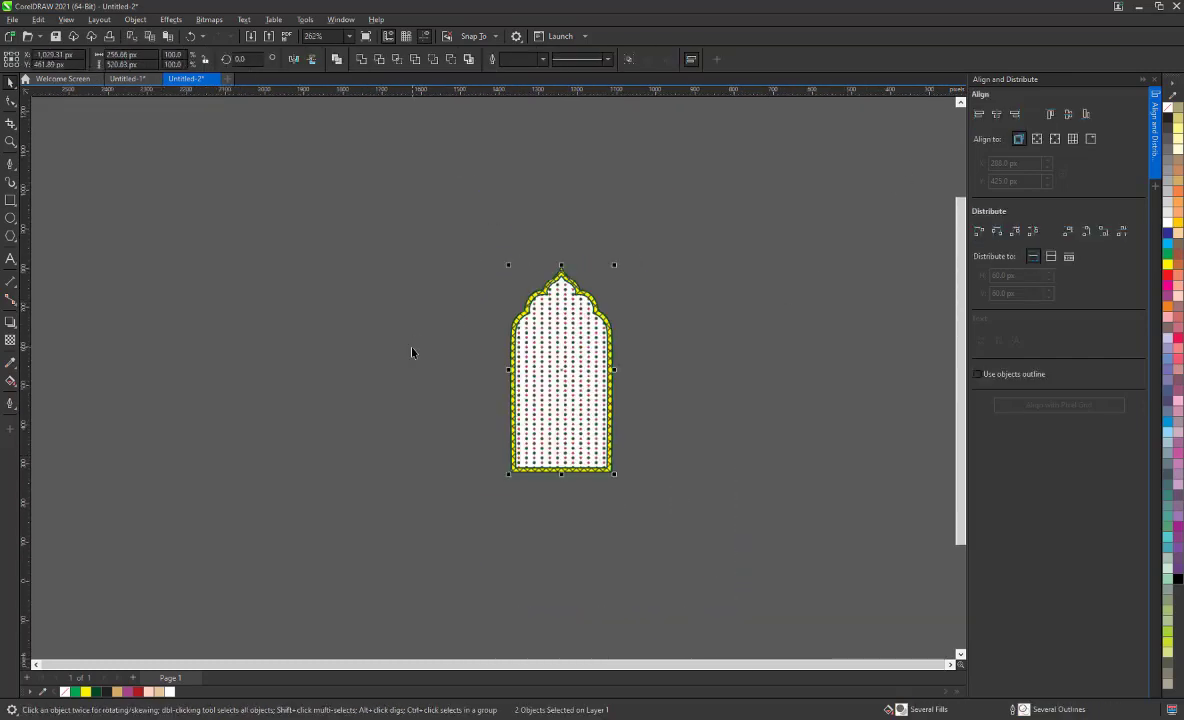
{"action": "scroll", "coordinate": [410, 346], "scroll_direction": "down", "scroll_amount": 2}
{"action": "left_click", "coordinate": [760, 333], "text": "shift"}
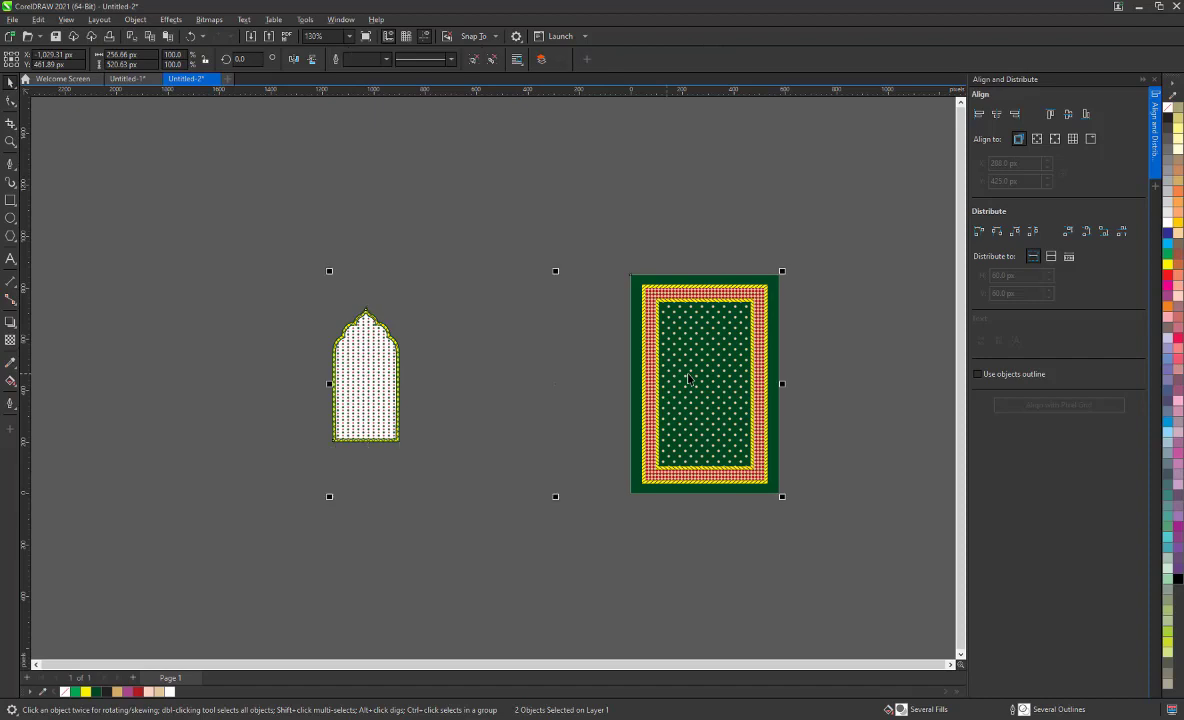
Step: Centre the arch horizontally on the rug and send the rug to the back
{"action": "left_click", "coordinate": [996, 114]}
{"action": "left_click", "coordinate": [783, 331]}
{"action": "right_click", "coordinate": [713, 300]}
{"action": "mouse_move", "coordinate": [803, 468]}
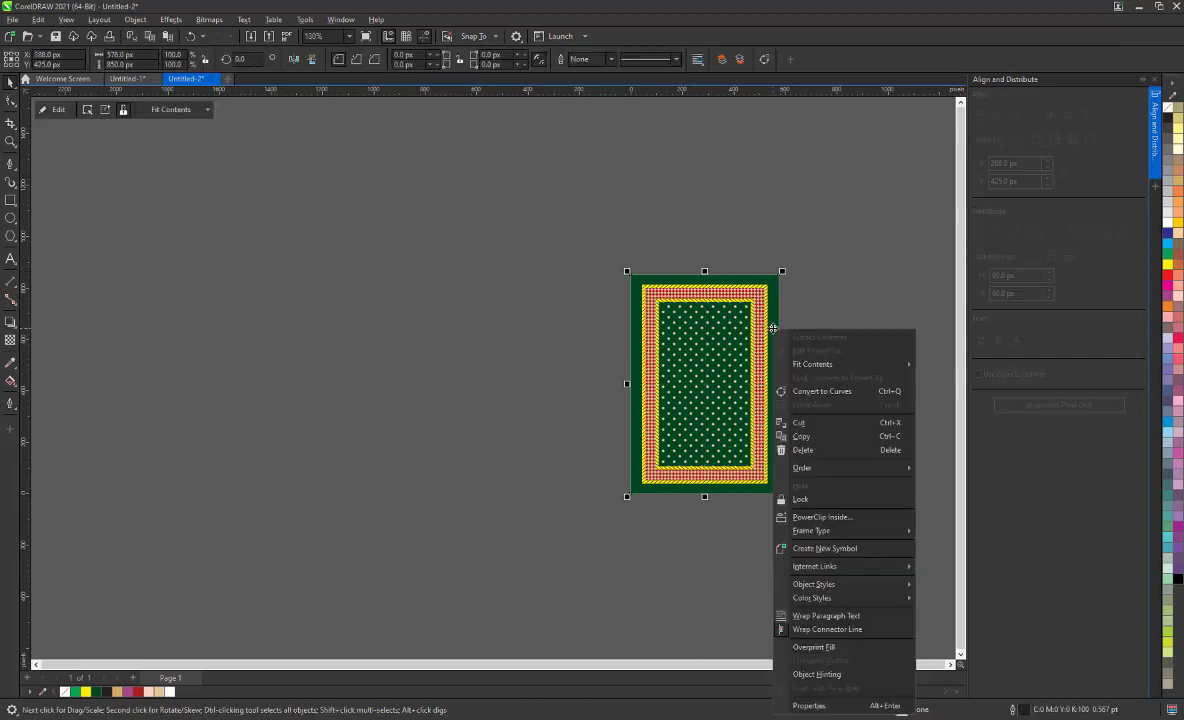
{"action": "left_click", "coordinate": [900, 449]}
Step: Fill the arch's dotted area with the tan swatch
{"action": "left_click", "coordinate": [719, 410], "text": "ctrl"}
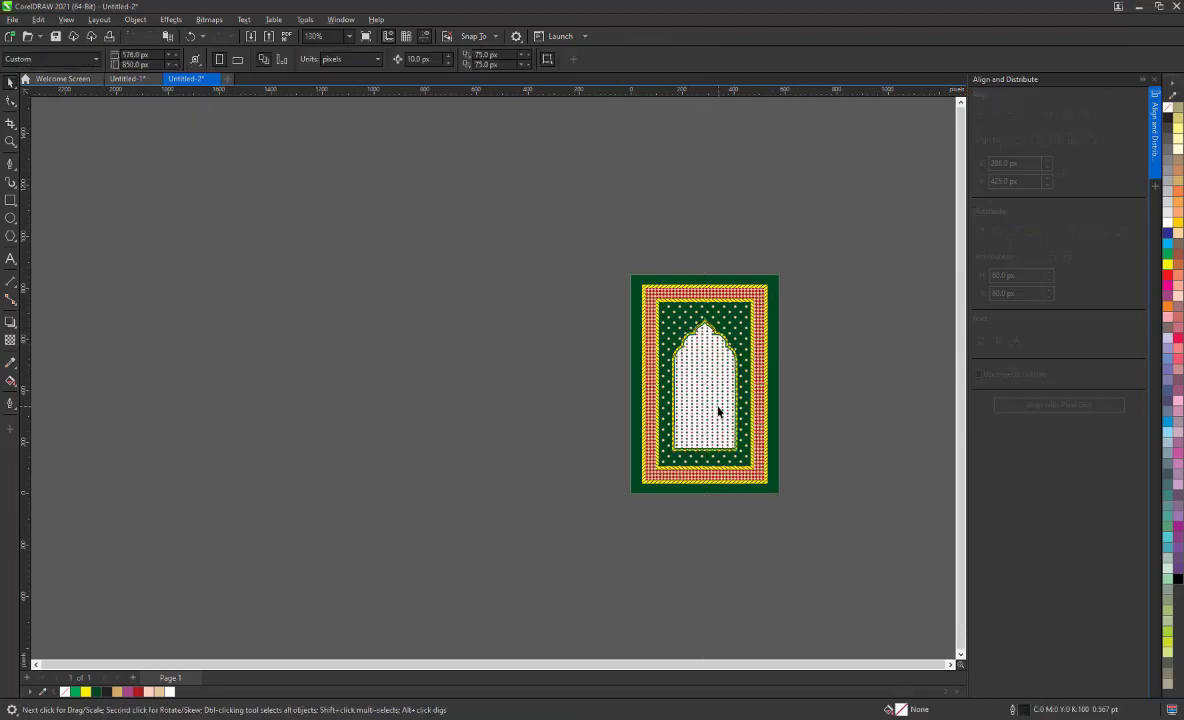
{"action": "scroll", "coordinate": [719, 410], "scroll_direction": "up", "scroll_amount": 1}
{"action": "left_click", "coordinate": [159, 691]}
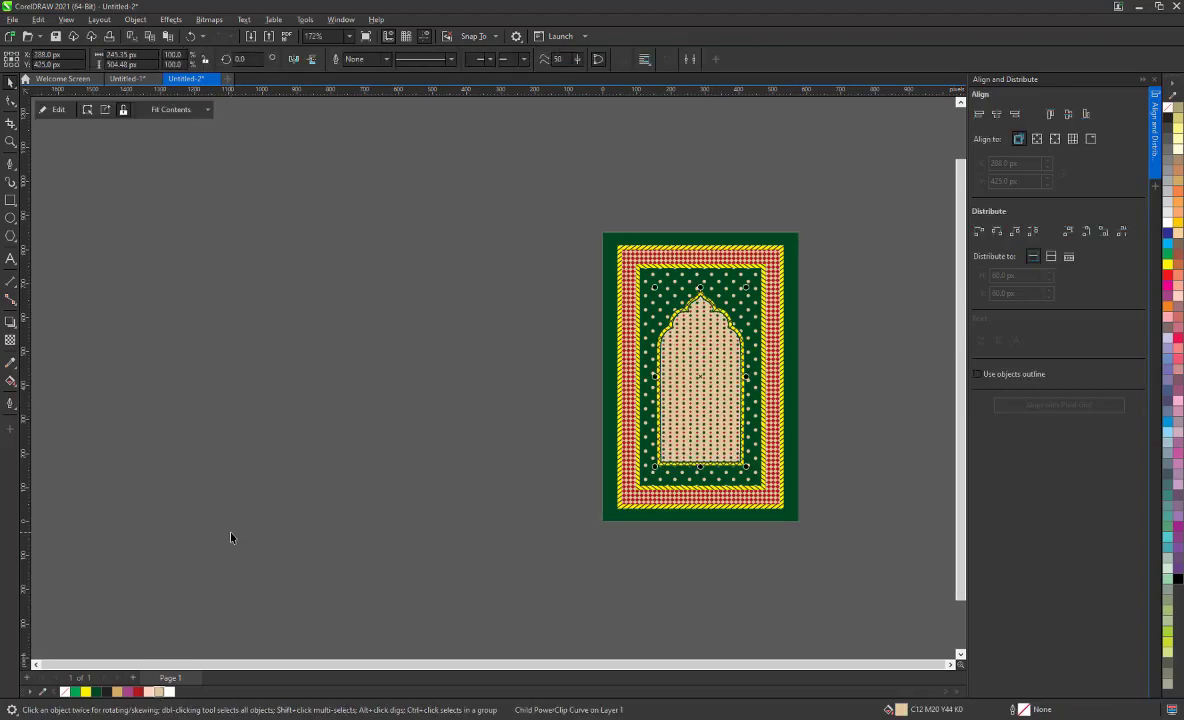
{"action": "left_click", "coordinate": [230, 535]}
{"action": "scroll", "coordinate": [684, 370], "scroll_direction": "up", "scroll_amount": 2}
{"action": "scroll", "coordinate": [684, 370], "scroll_direction": "down", "scroll_amount": 2}
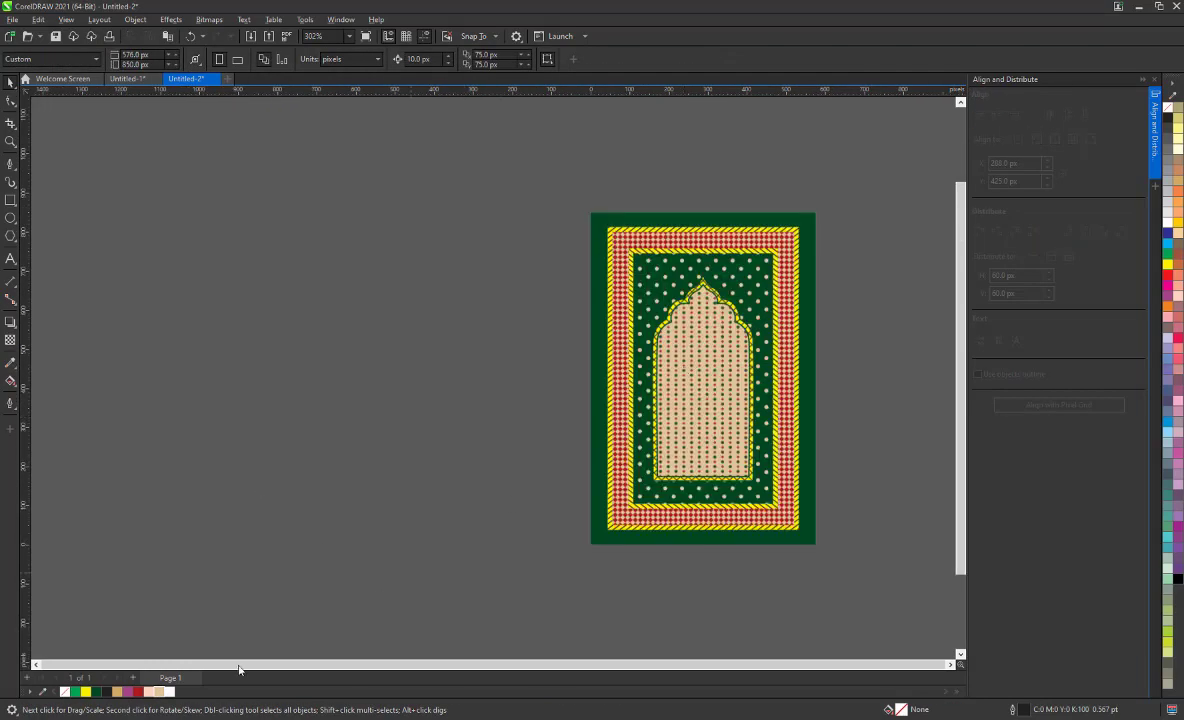
Step: Try recolouring the red border dark green, then undo the change
{"action": "left_click", "coordinate": [594, 488]}
{"action": "left_click", "coordinate": [91, 692]}
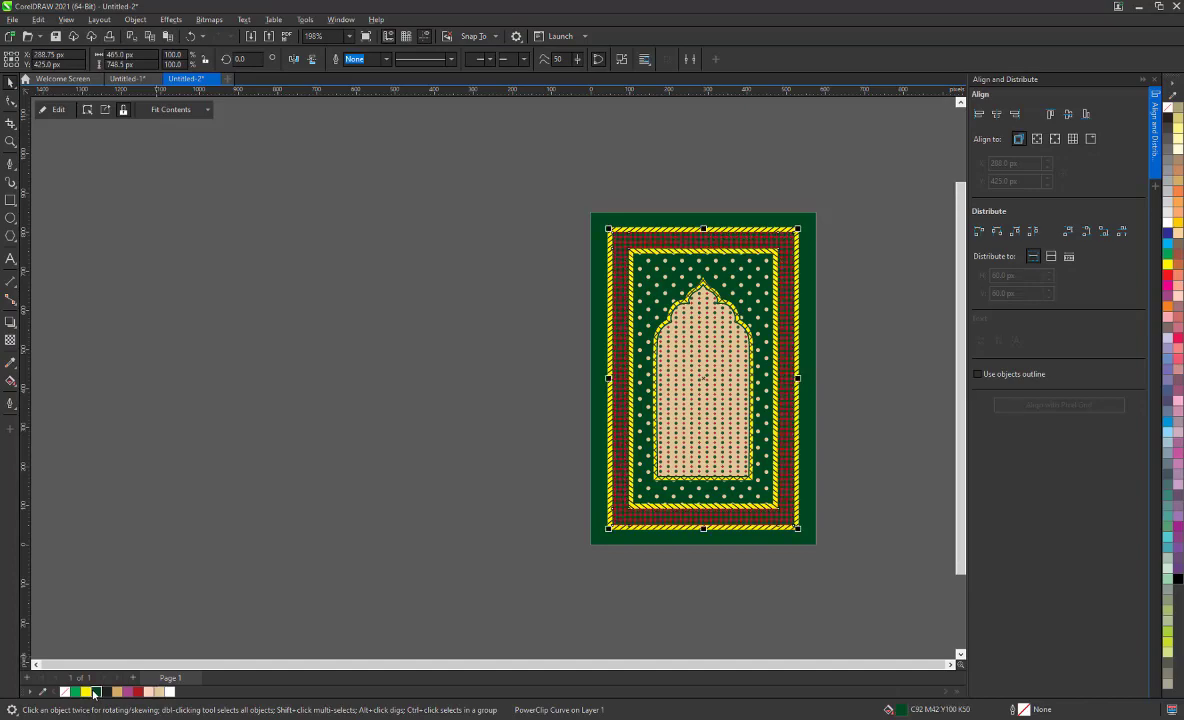
{"action": "left_click", "coordinate": [97, 691]}
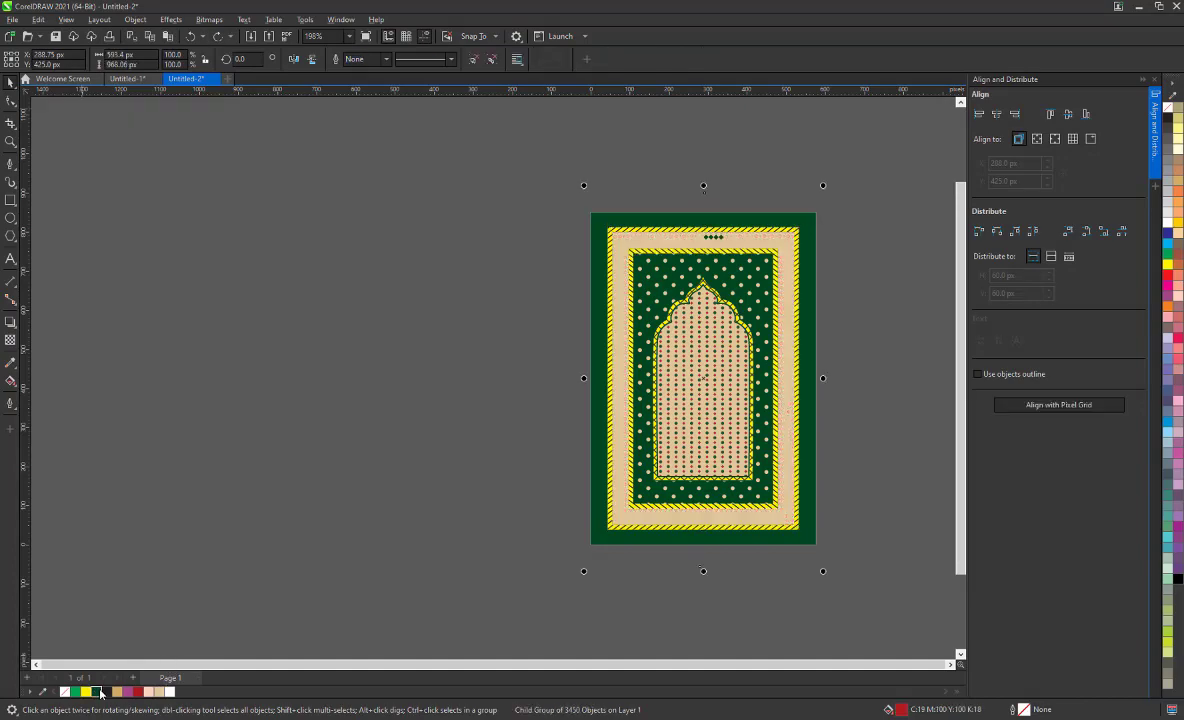
{"action": "left_click", "coordinate": [873, 485]}
{"action": "scroll", "coordinate": [713, 463], "scroll_direction": "up", "scroll_amount": 4}
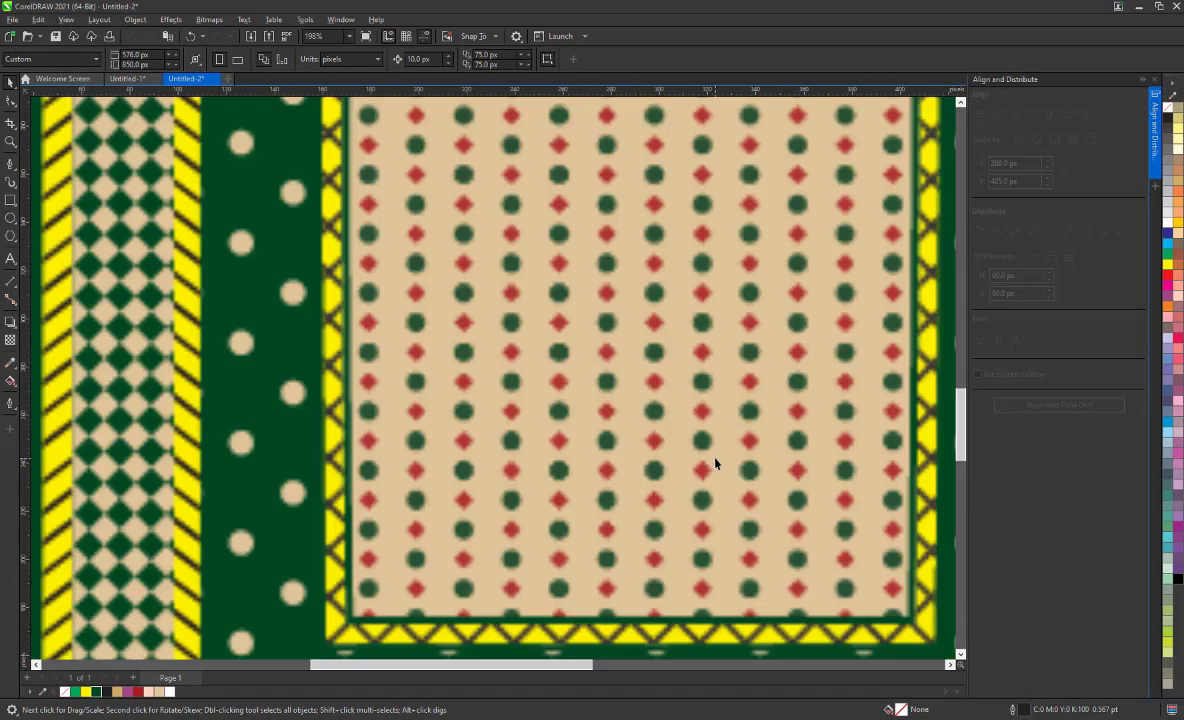
{"action": "scroll", "coordinate": [634, 476], "scroll_direction": "down", "scroll_amount": 2}
{"action": "scroll", "coordinate": [631, 478], "scroll_direction": "down", "scroll_amount": 1}
{"action": "scroll", "coordinate": [645, 296], "scroll_direction": "up", "scroll_amount": 2}
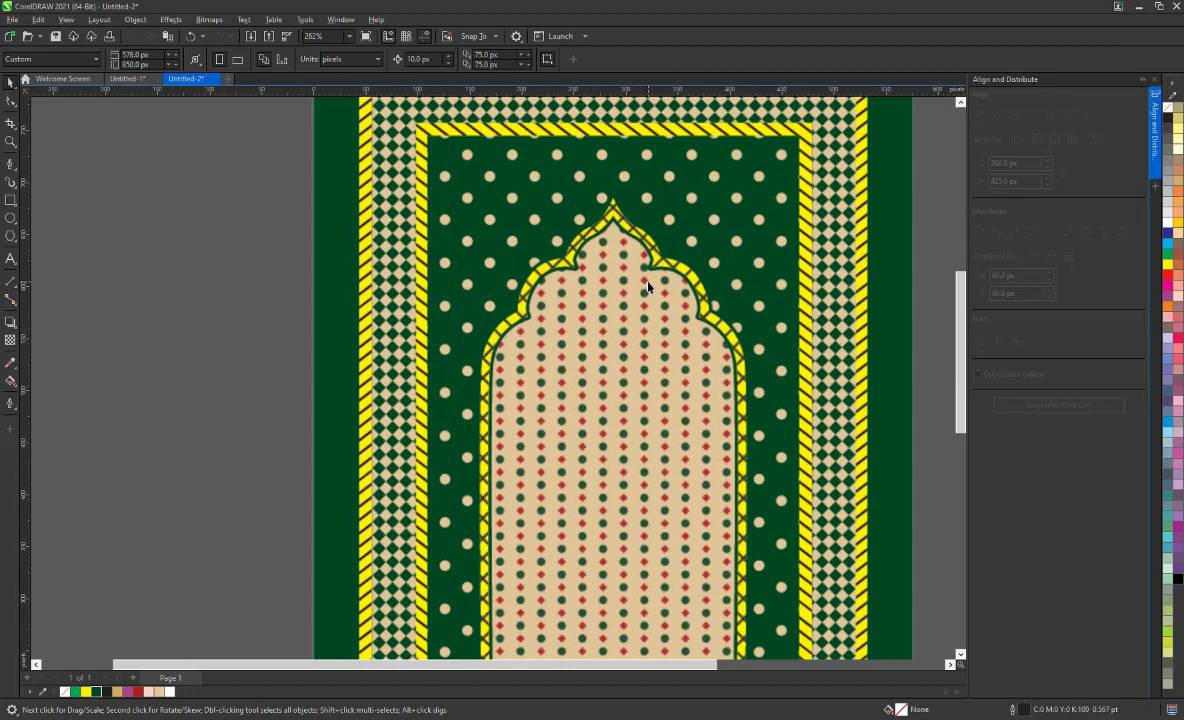
{"action": "scroll", "coordinate": [642, 335], "scroll_direction": "down", "scroll_amount": 2}
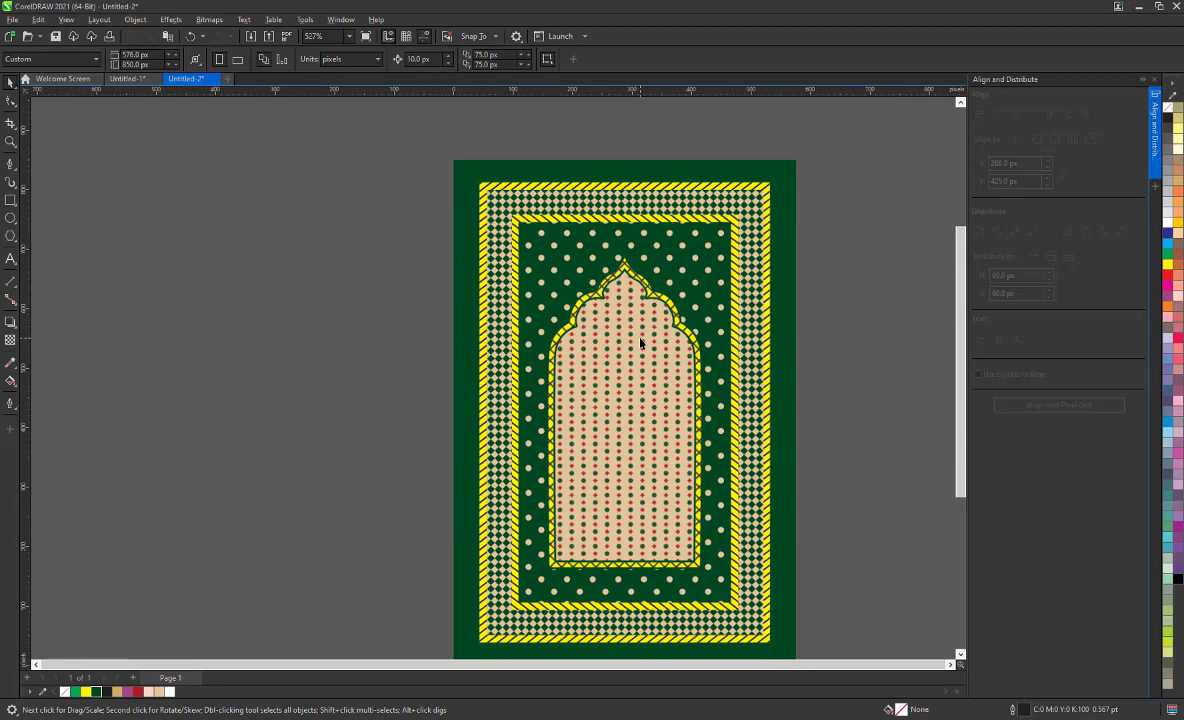
{"action": "key", "text": "ctrl+z"}
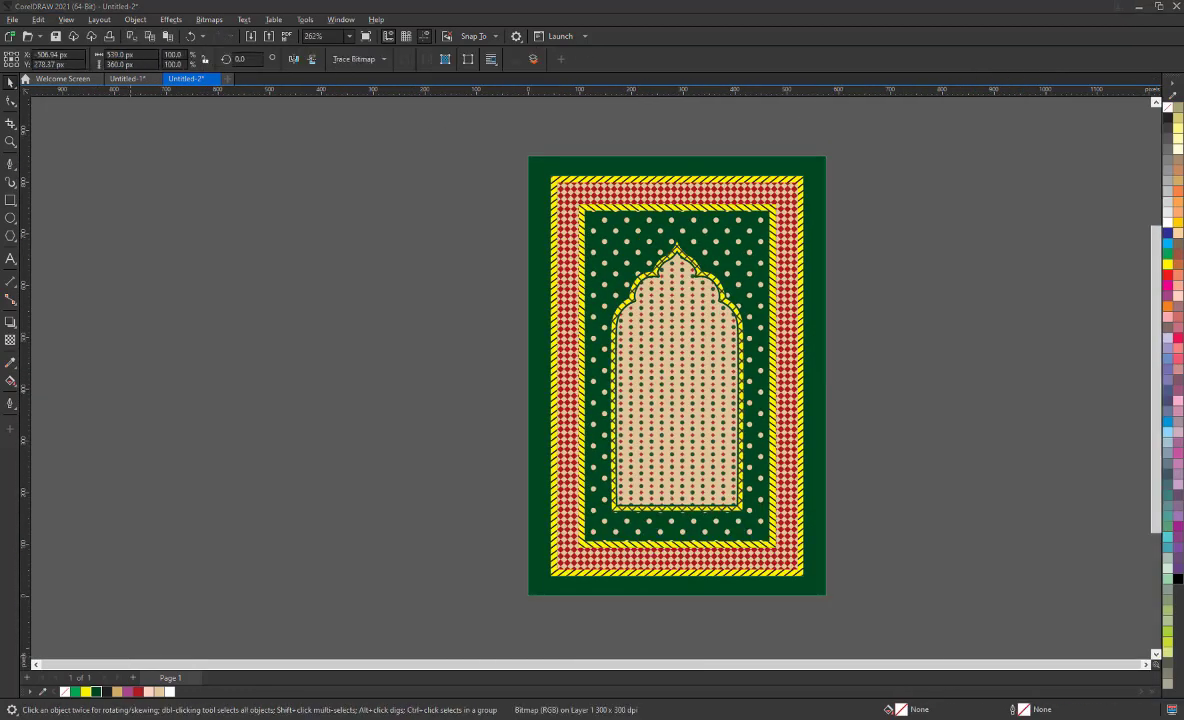
Step: Rotate the carpet texture photo 90° to portrait orientation
{"action": "type", "text": "90"}
{"action": "key", "text": "Return"}
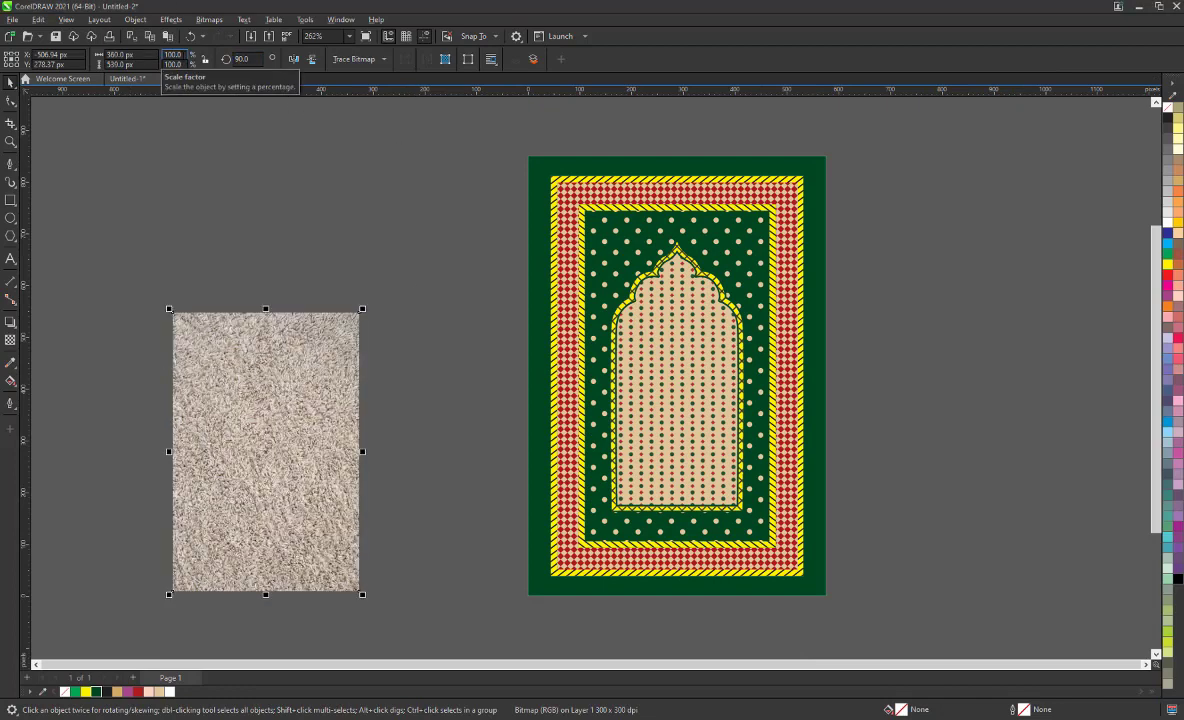
{"action": "left_click", "coordinate": [627, 165]}
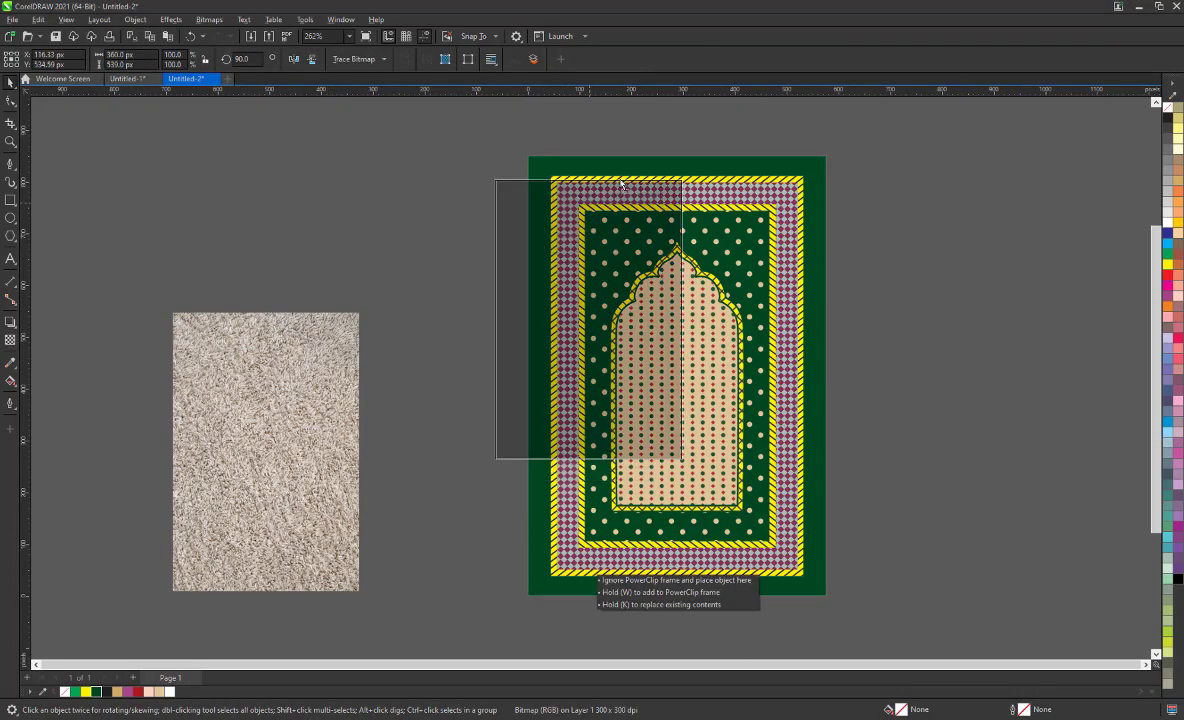
Step: Move the texture onto the rug and enlarge it to cover the whole rug
{"action": "left_click_drag", "start_coordinate": [275, 335], "coordinate": [745, 485]}
{"action": "left_click_drag", "start_coordinate": [718, 440], "coordinate": [826, 594]}
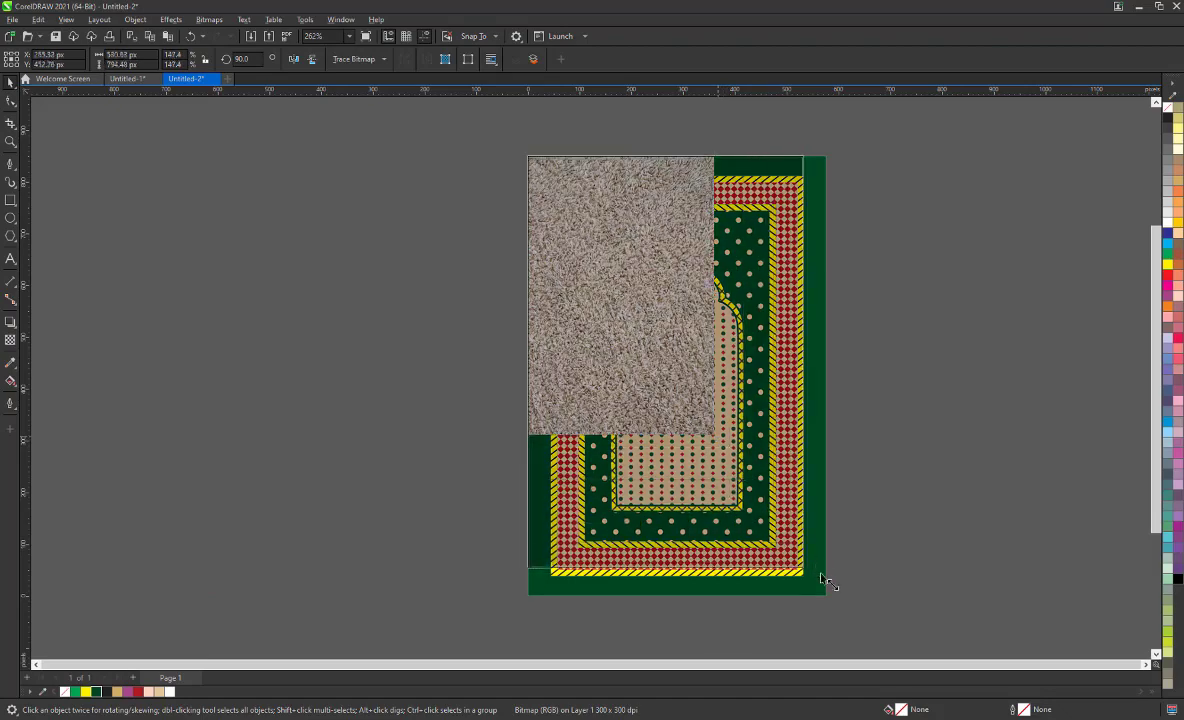
{"action": "scroll", "coordinate": [830, 423], "scroll_direction": "up", "scroll_amount": 3}
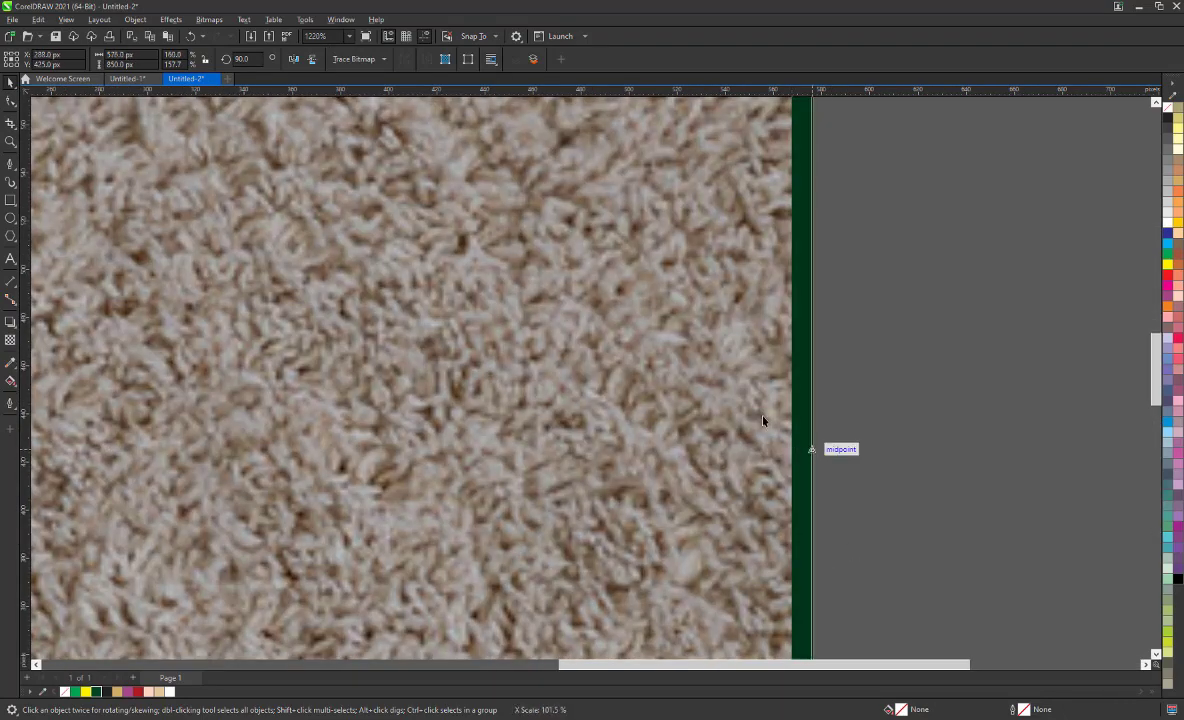
{"action": "scroll", "coordinate": [766, 415], "scroll_direction": "down", "scroll_amount": 3}
Step: Try Multiply, Add, Subtract, Difference and Divide merge modes on the carpet texture
{"action": "left_click", "coordinate": [10, 340]}
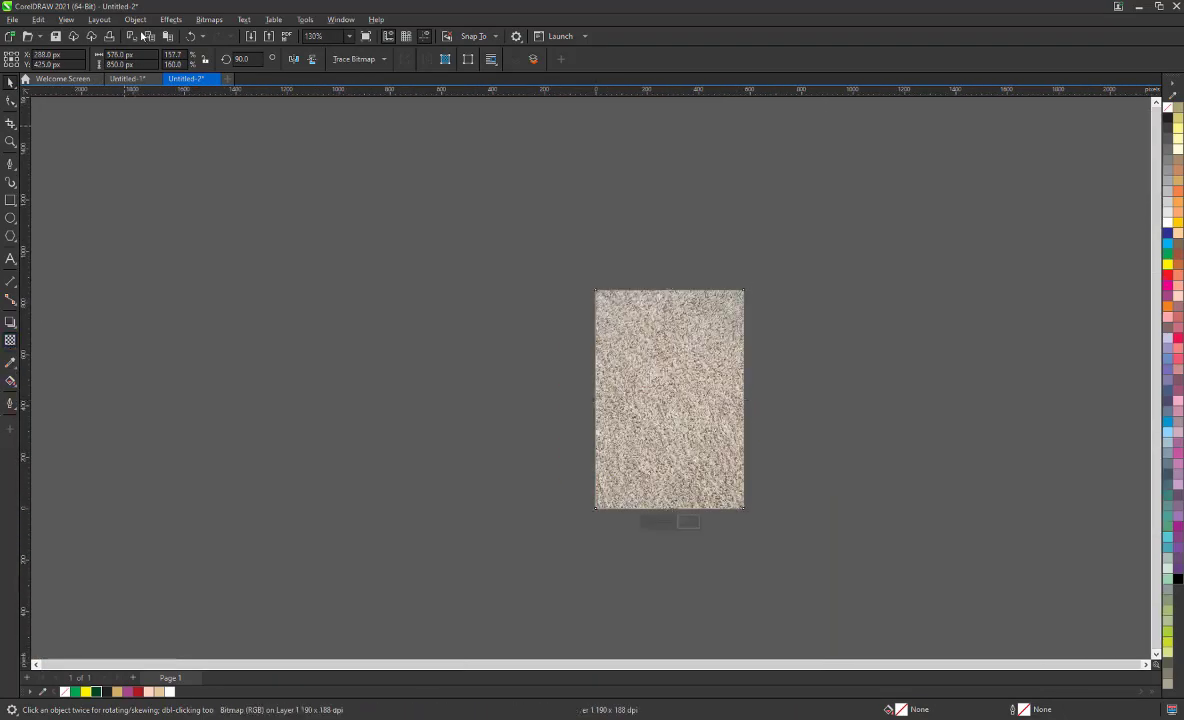
{"action": "left_click", "coordinate": [165, 59]}
{"action": "left_click", "coordinate": [150, 116]}
{"action": "scroll", "coordinate": [718, 312], "scroll_direction": "up", "scroll_amount": 3}
{"action": "scroll", "coordinate": [826, 455], "scroll_direction": "up", "scroll_amount": 2}
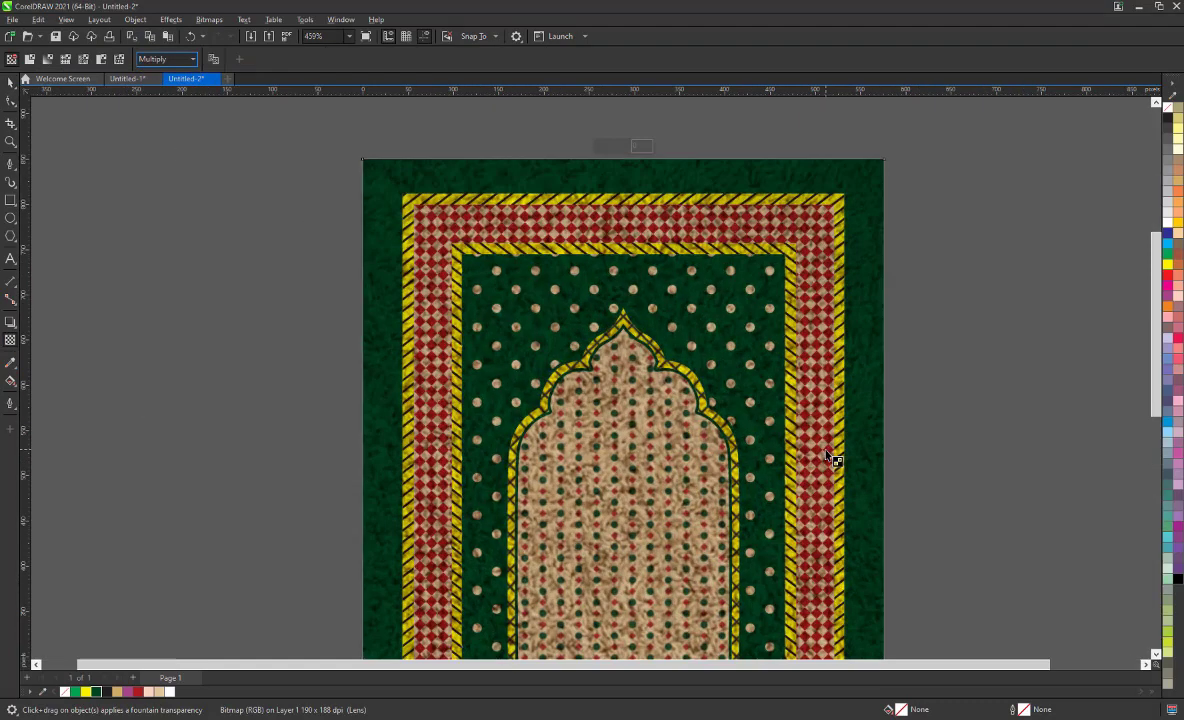
{"action": "scroll", "coordinate": [566, 153], "scroll_direction": "down", "scroll_amount": 1}
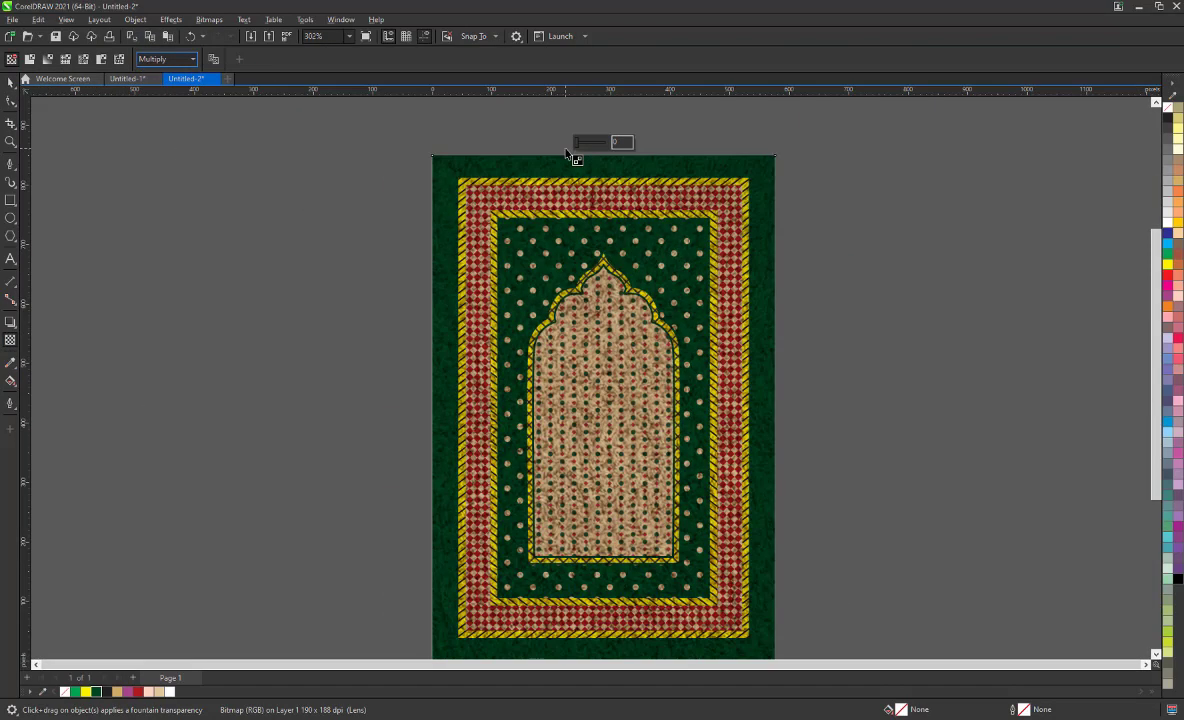
{"action": "scroll", "coordinate": [566, 153], "scroll_direction": "down", "scroll_amount": 1}
{"action": "left_click", "coordinate": [165, 59]}
{"action": "left_click", "coordinate": [147, 86]}
{"action": "left_click", "coordinate": [145, 59]}
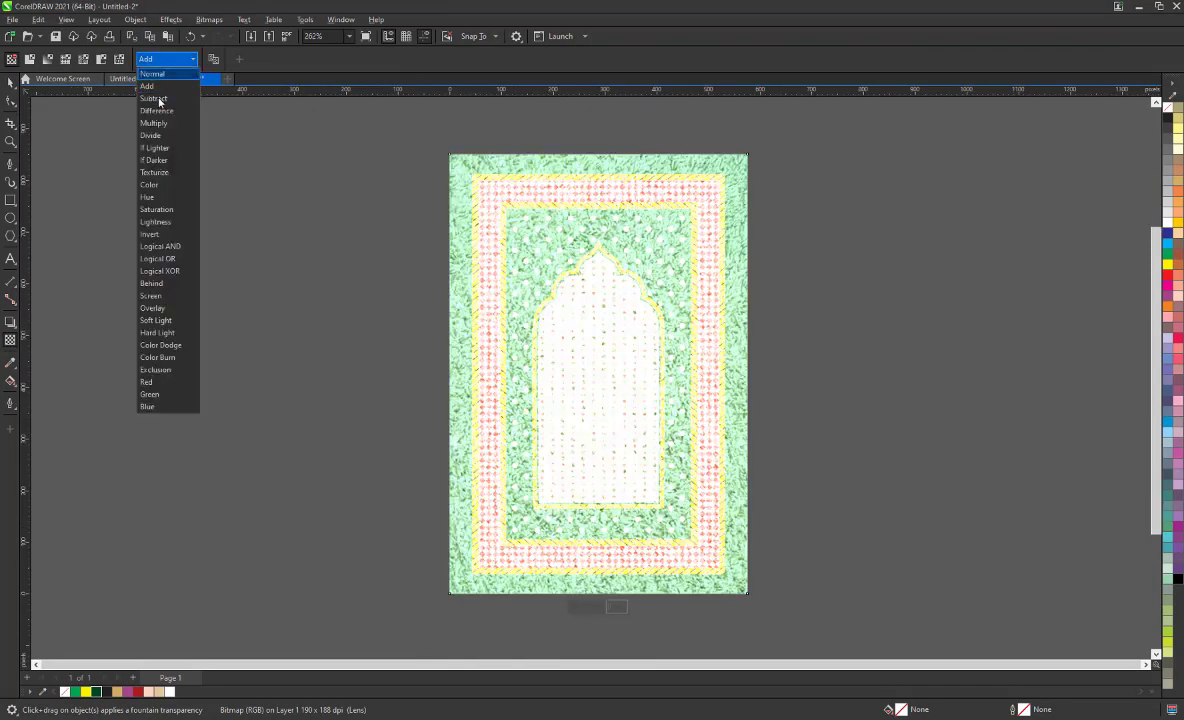
{"action": "left_click", "coordinate": [155, 98]}
{"action": "left_click", "coordinate": [152, 58]}
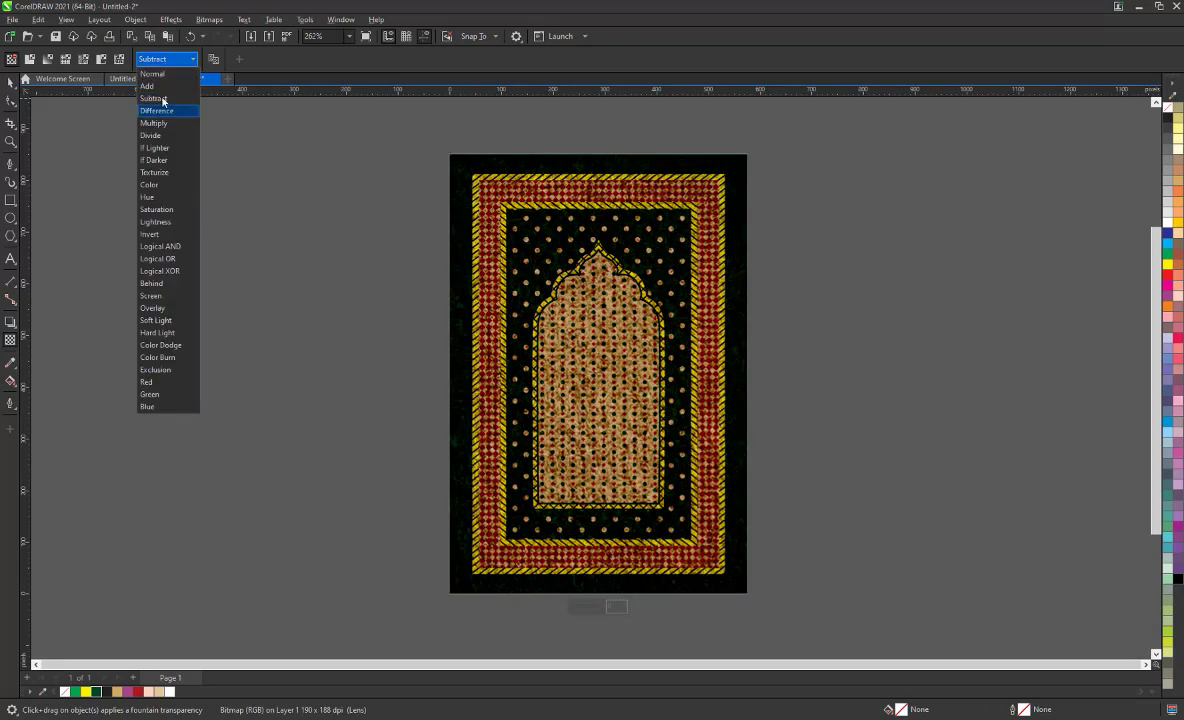
{"action": "left_click", "coordinate": [158, 110]}
{"action": "left_click", "coordinate": [165, 60]}
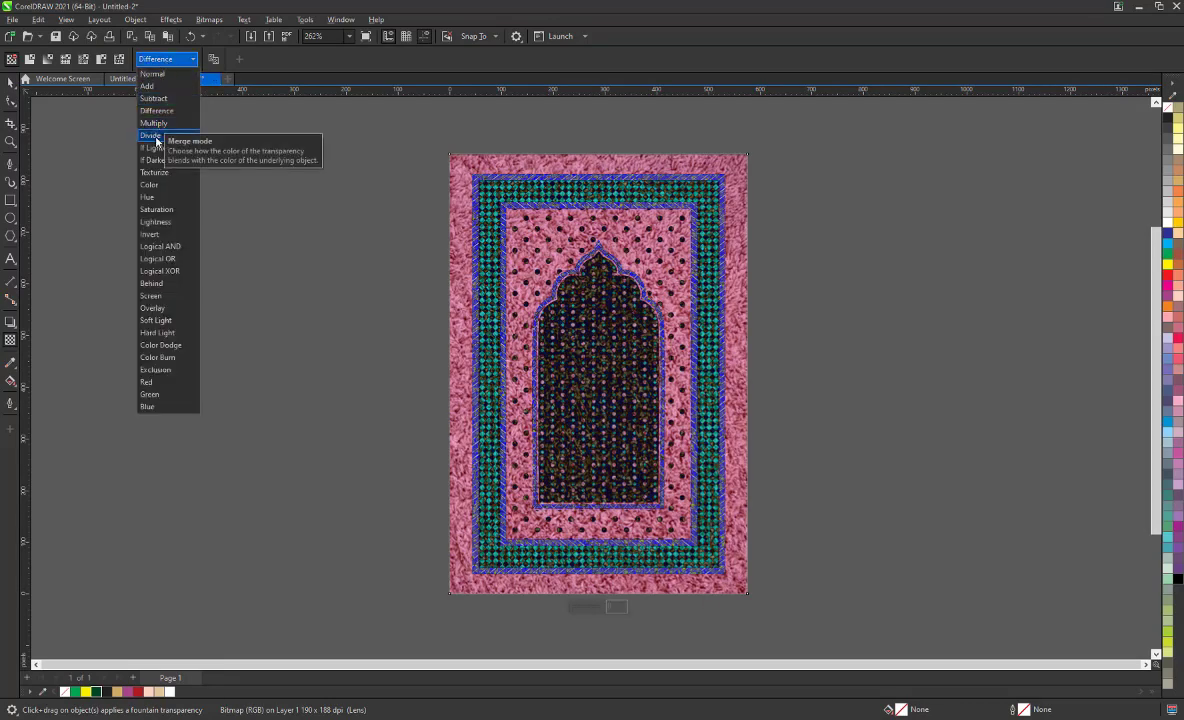
{"action": "left_click", "coordinate": [150, 134]}
Step: Try If Lighter, If Darker, Texturize, Color, Hue, Saturation, Lightness and Logical merge modes
{"action": "left_click", "coordinate": [168, 58]}
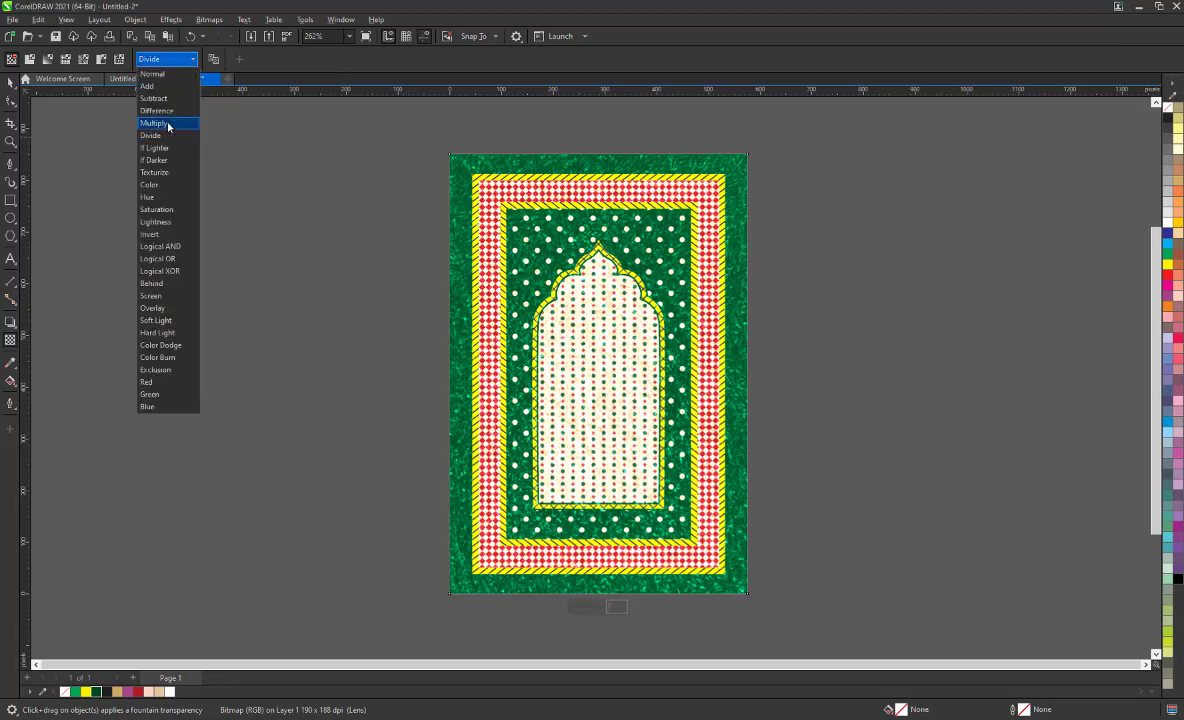
{"action": "left_click", "coordinate": [155, 147]}
{"action": "left_click", "coordinate": [162, 60]}
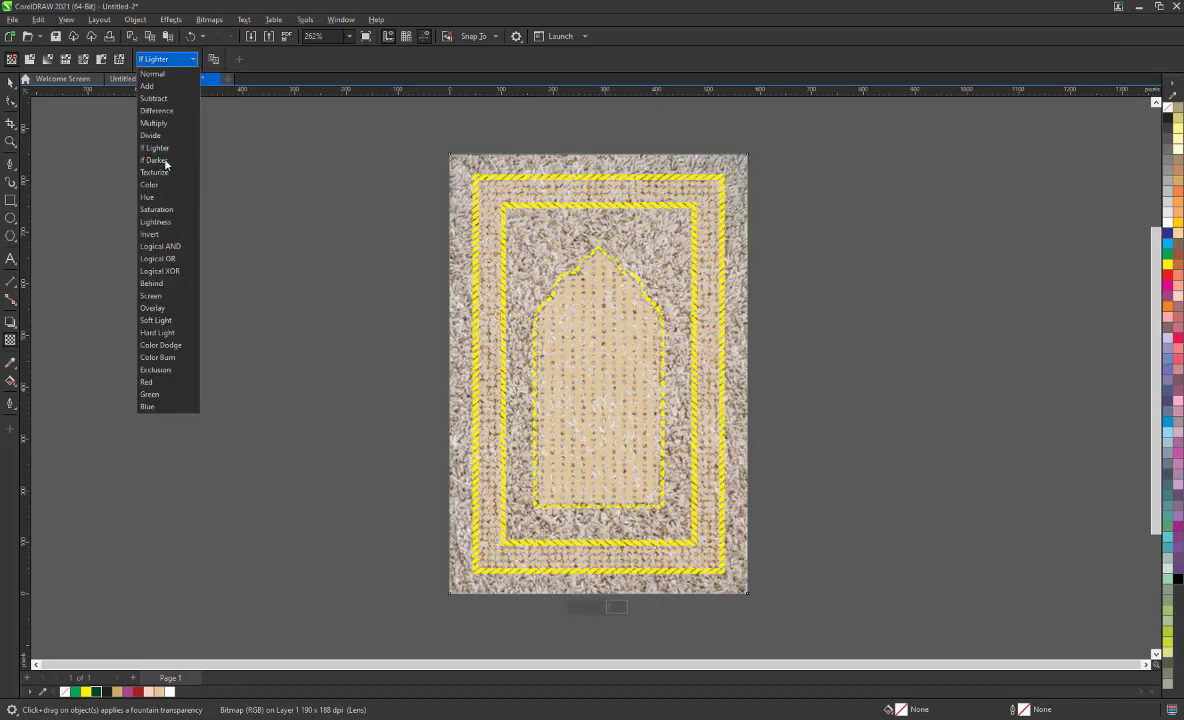
{"action": "left_click", "coordinate": [154, 160]}
{"action": "left_click", "coordinate": [174, 58]}
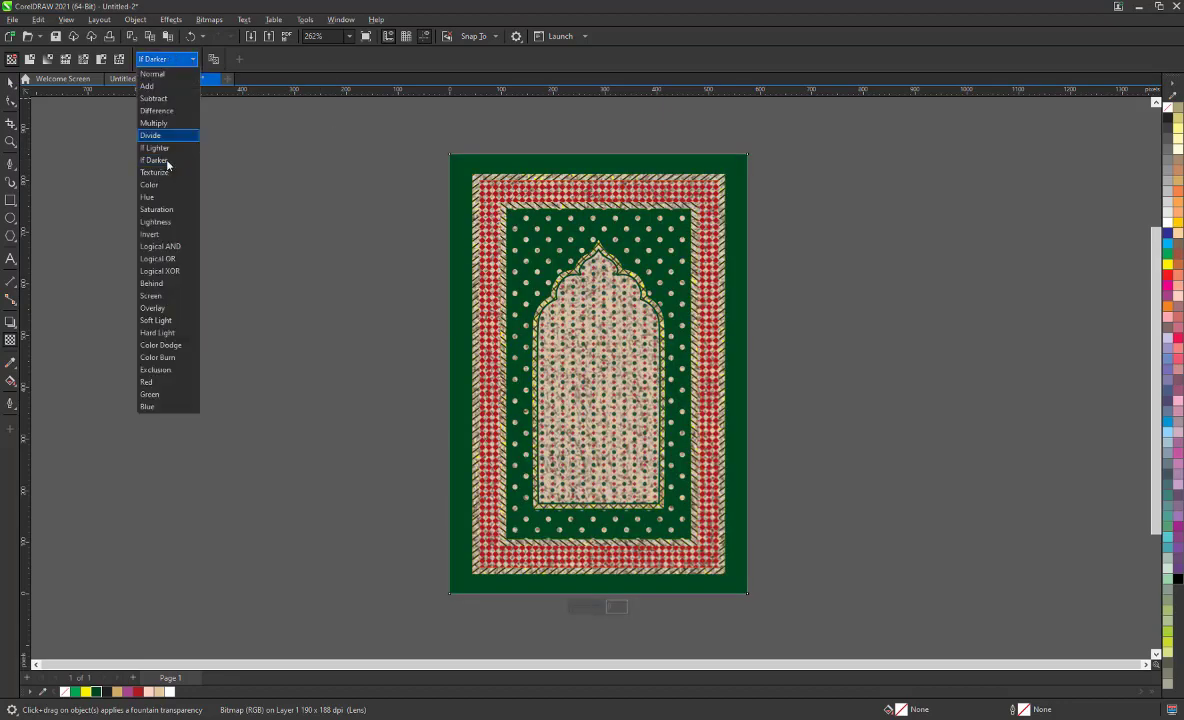
{"action": "left_click", "coordinate": [152, 160]}
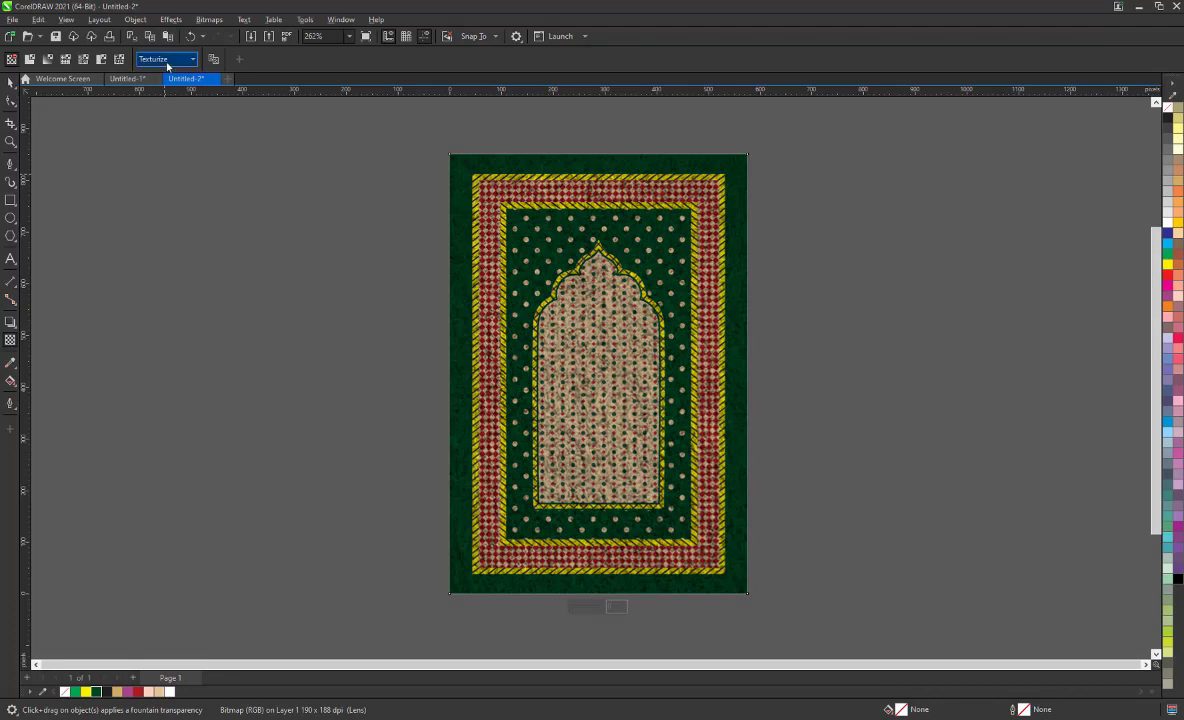
{"action": "left_click", "coordinate": [167, 60]}
{"action": "left_click", "coordinate": [173, 188]}
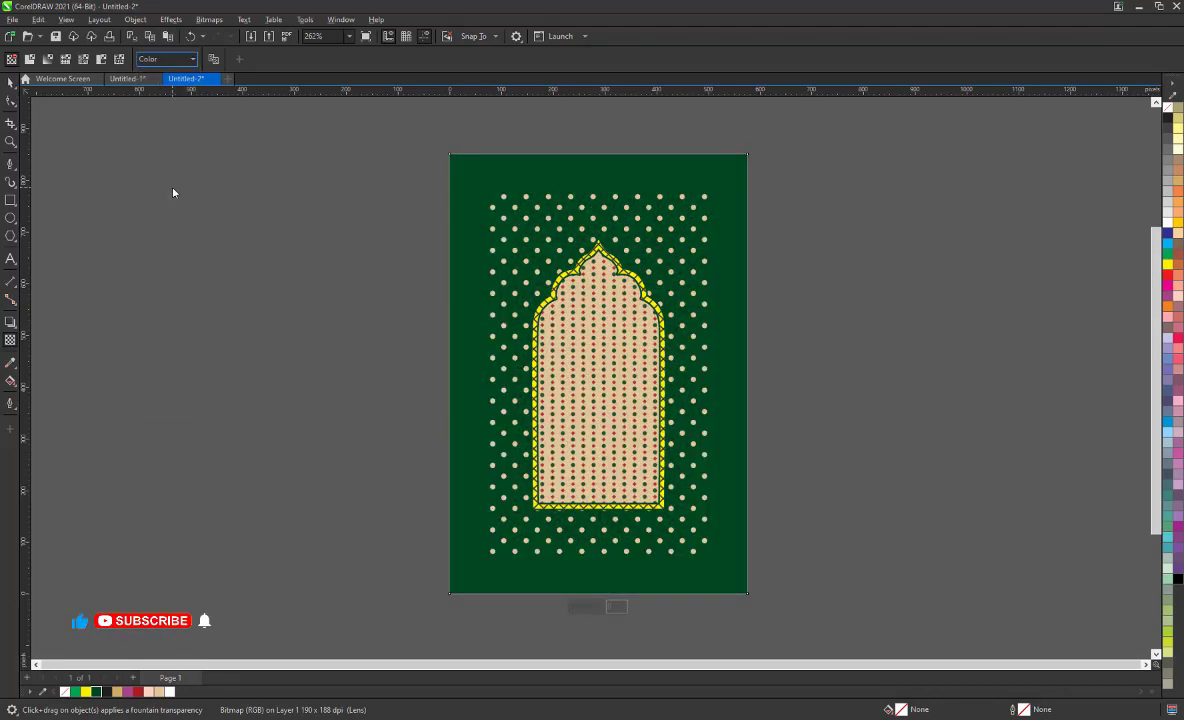
{"action": "left_click", "coordinate": [167, 59]}
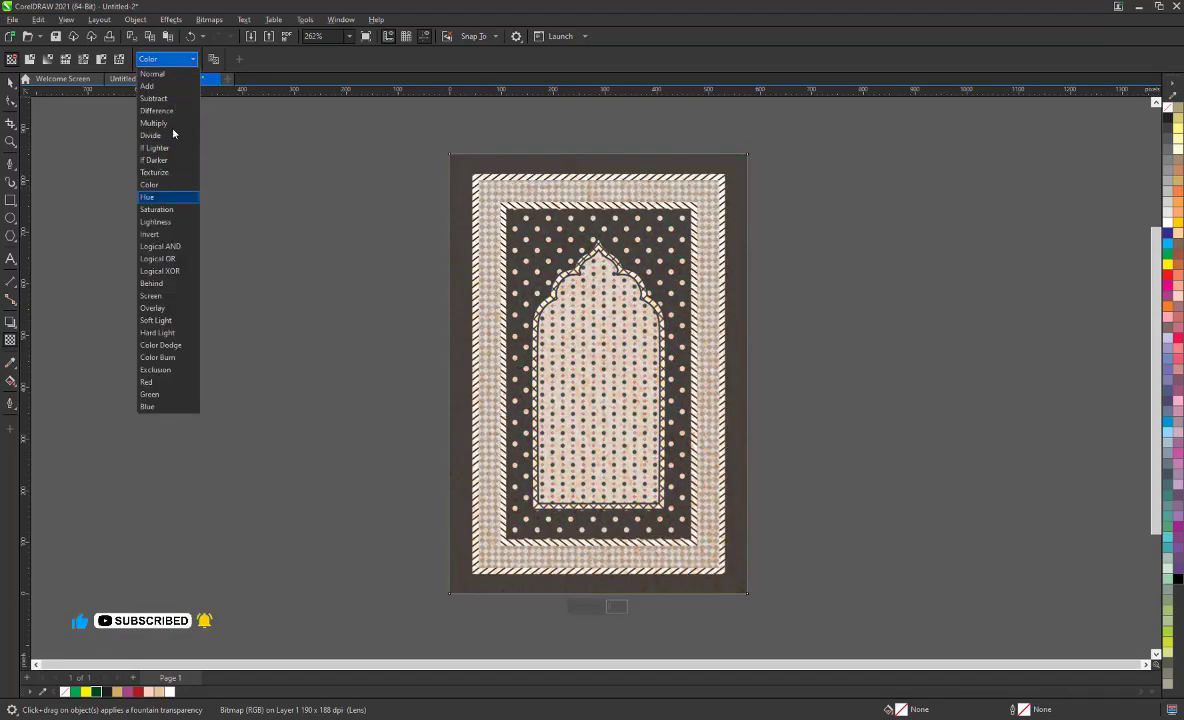
{"action": "key", "text": "Return"}
{"action": "left_click", "coordinate": [173, 60]}
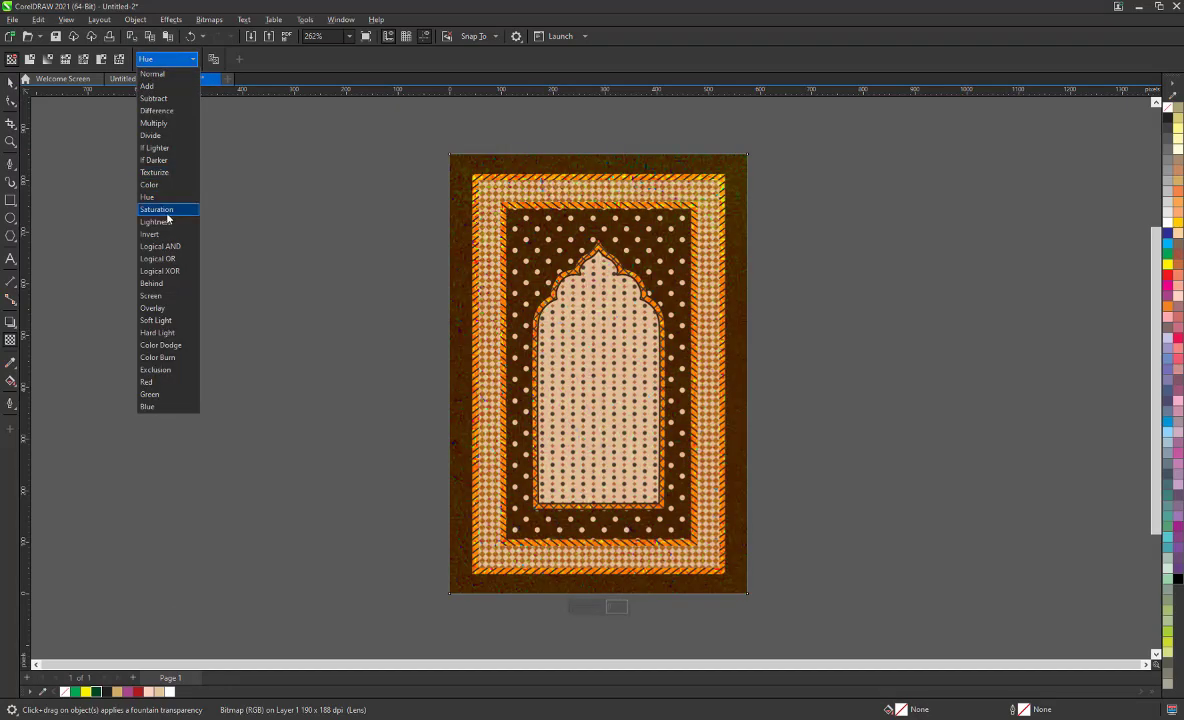
{"action": "left_click", "coordinate": [166, 211]}
{"action": "left_click", "coordinate": [149, 58]}
{"action": "left_click", "coordinate": [156, 221]}
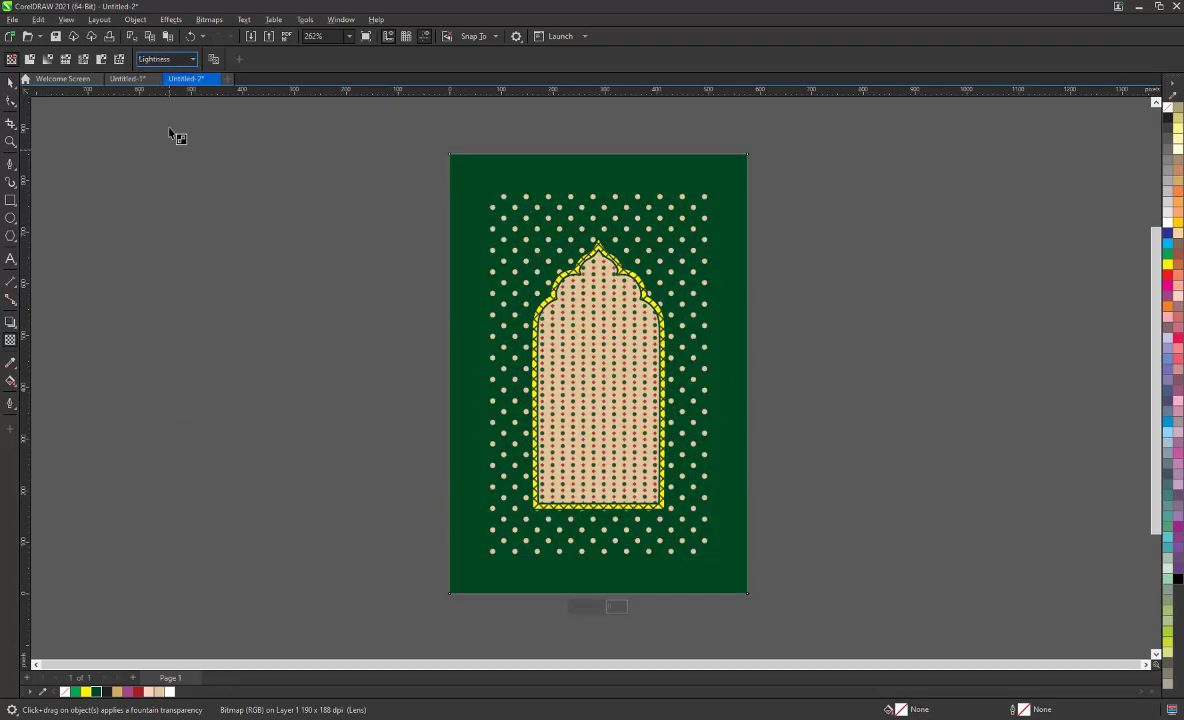
{"action": "left_click", "coordinate": [167, 59]}
{"action": "left_click", "coordinate": [161, 246]}
{"action": "left_click", "coordinate": [155, 59]}
{"action": "left_click", "coordinate": [158, 258]}
{"action": "left_click", "coordinate": [167, 59]}
{"action": "left_click", "coordinate": [172, 271]}
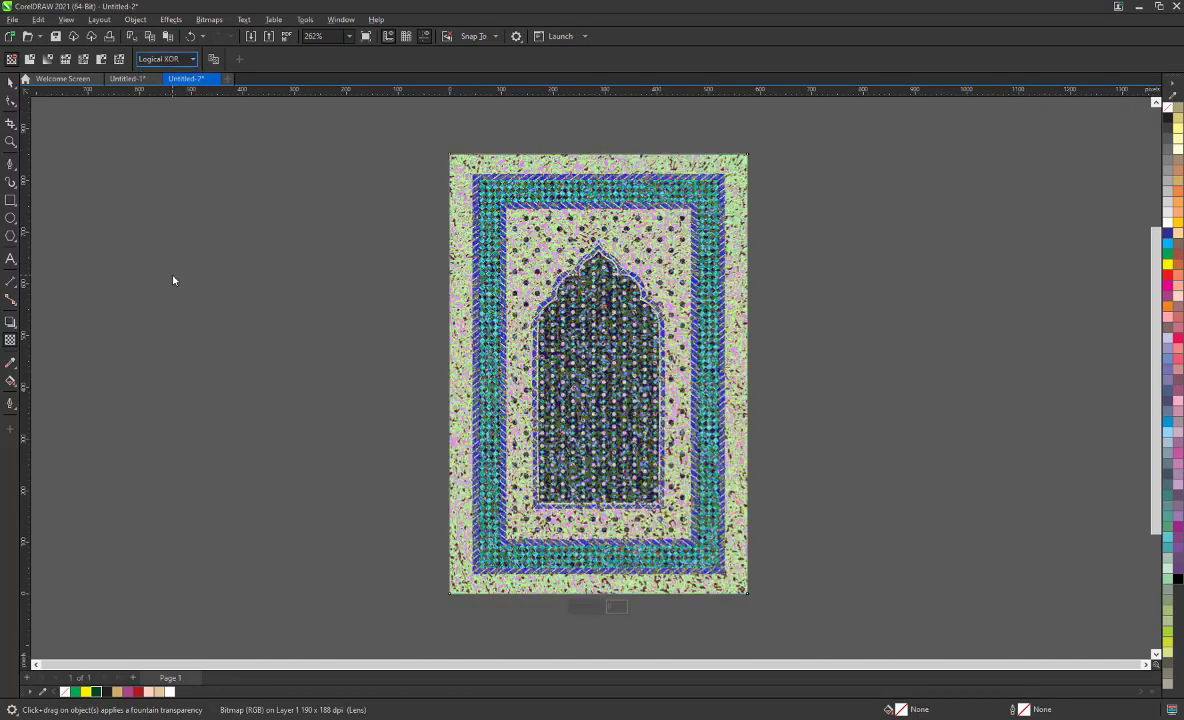
{"action": "left_click", "coordinate": [161, 58]}
{"action": "key", "text": "Escape"}
Step: After testing Behind and Screen, set the texture to Overlay at transparency 55
{"action": "key", "text": "Down"}
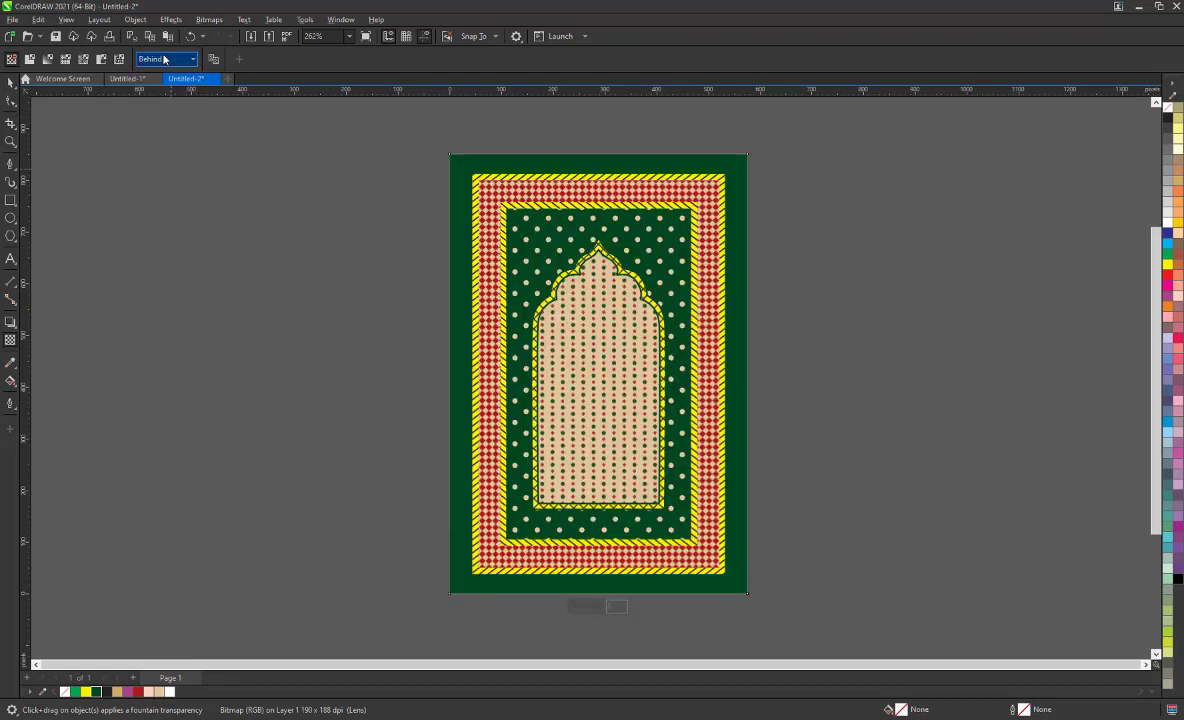
{"action": "left_click", "coordinate": [165, 59]}
{"action": "left_click", "coordinate": [153, 298]}
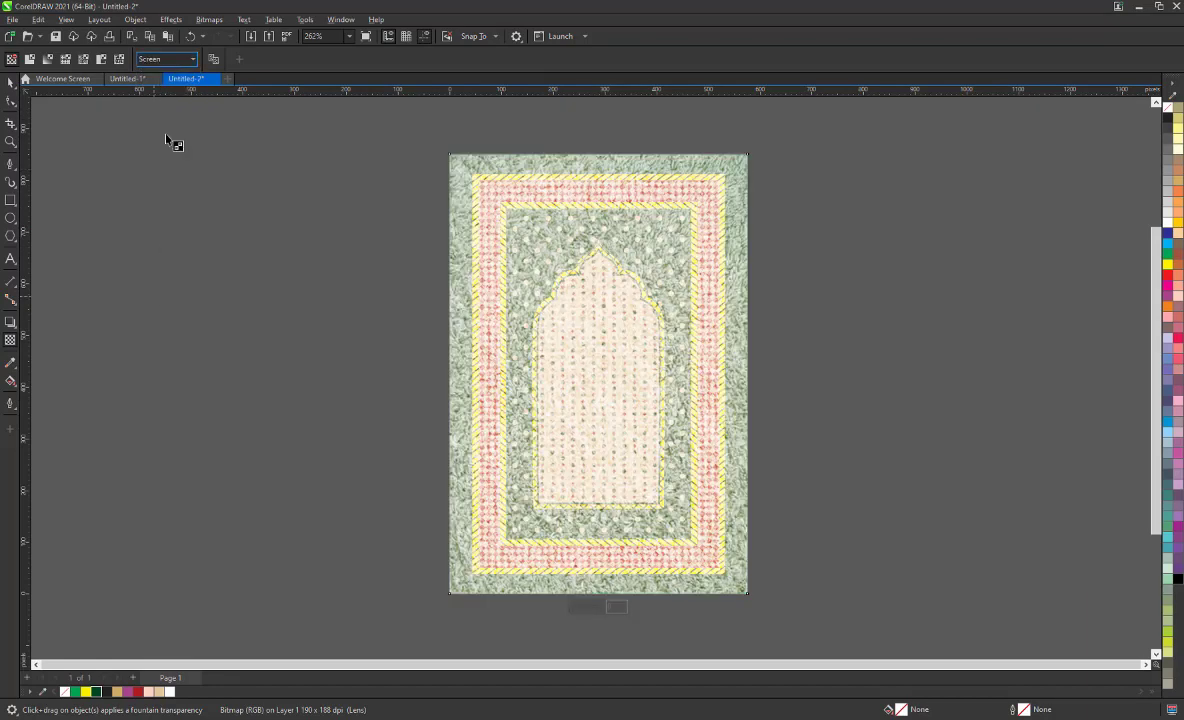
{"action": "left_click", "coordinate": [165, 59]}
{"action": "left_click", "coordinate": [162, 309]}
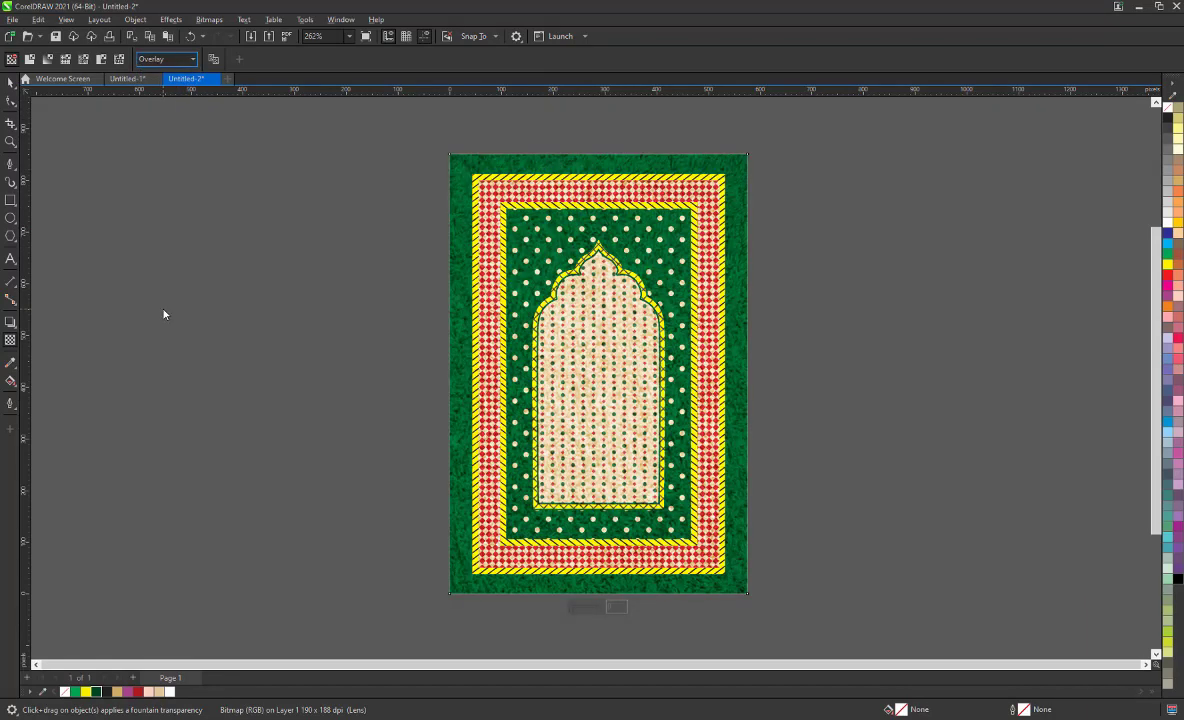
{"action": "left_click_drag", "start_coordinate": [591, 608], "coordinate": [586, 608]}
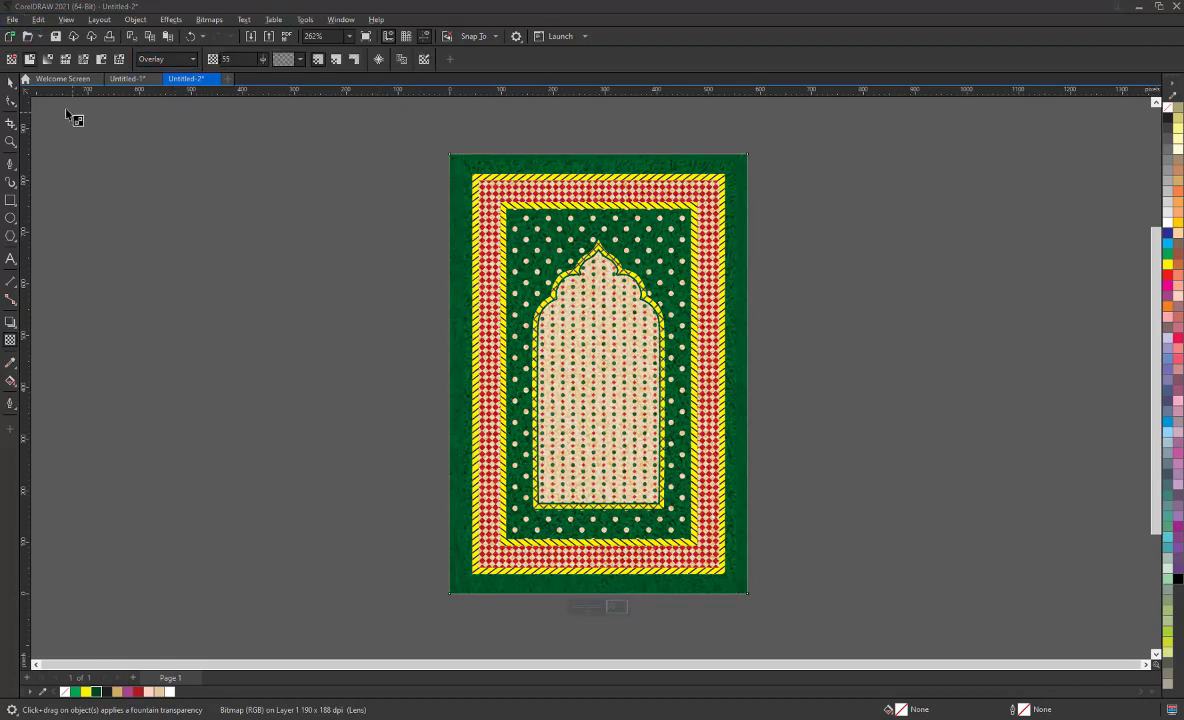
Step: Move the row of fringe tassels up to the rug's top edge
{"action": "key", "text": "space"}
{"action": "scroll", "coordinate": [306, 342], "scroll_direction": "down", "scroll_amount": 5}
{"action": "left_click", "coordinate": [306, 342]}
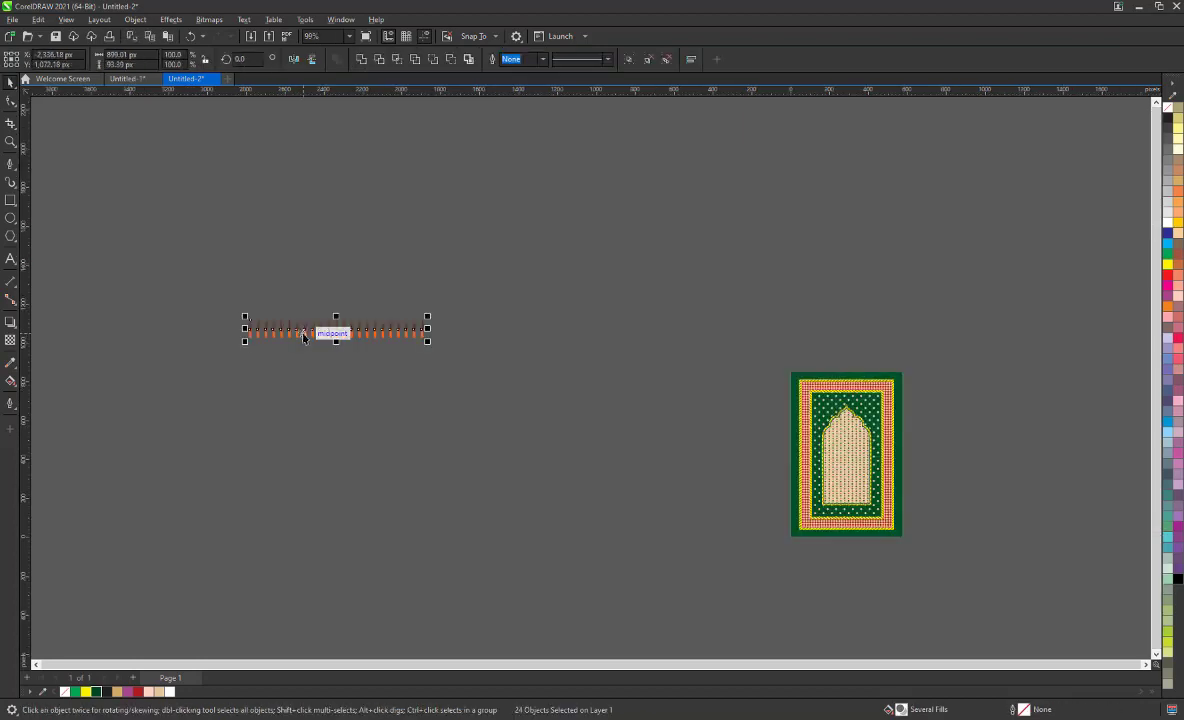
{"action": "left_click_drag", "start_coordinate": [306, 342], "coordinate": [855, 365]}
{"action": "scroll", "coordinate": [855, 365], "scroll_direction": "up", "scroll_amount": 5}
{"action": "scroll", "coordinate": [858, 303], "scroll_direction": "down", "scroll_amount": 1}
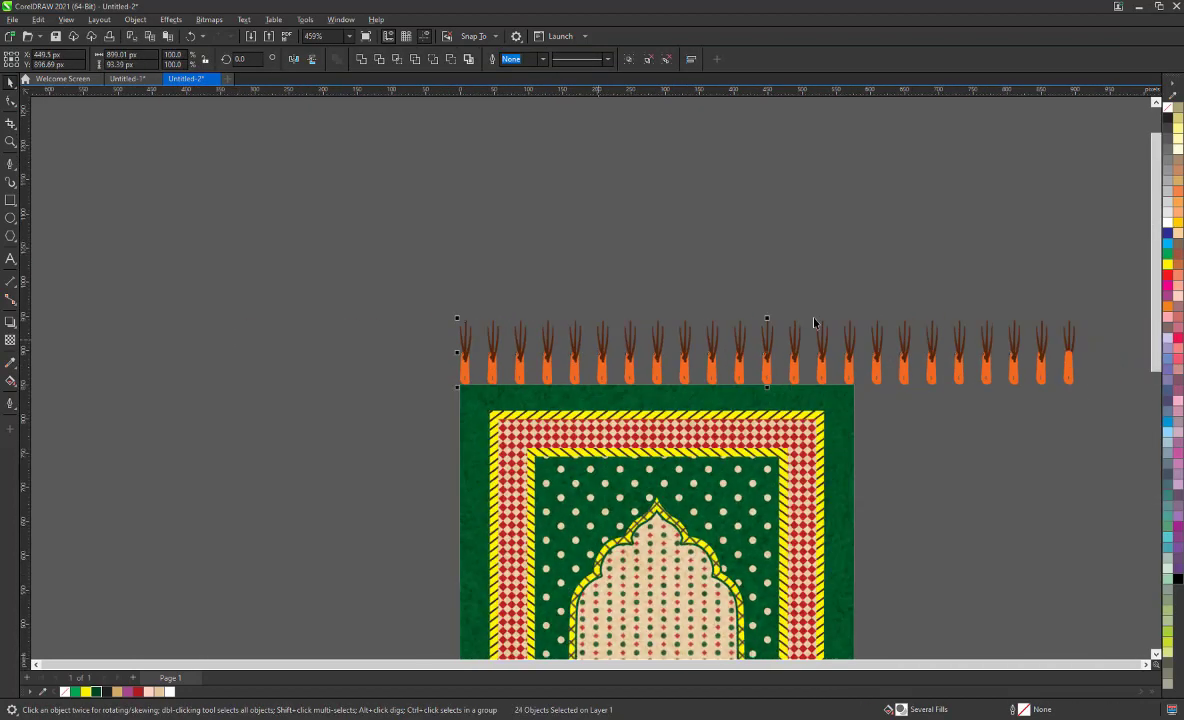
{"action": "scroll", "coordinate": [858, 303], "scroll_direction": "down", "scroll_amount": 1}
Step: Delete the surplus tassels extending past the rug's right edge
{"action": "key", "text": "Delete"}
{"action": "left_click", "coordinate": [1037, 337]}
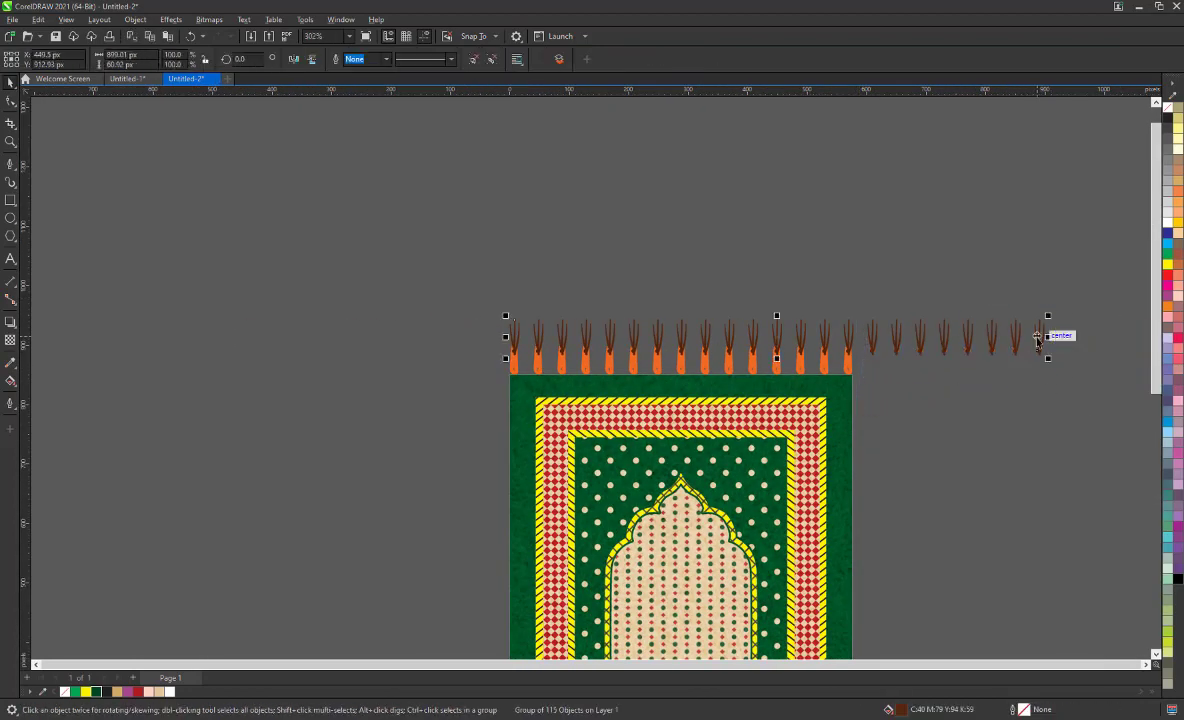
{"action": "left_click_drag", "start_coordinate": [865, 295], "coordinate": [1081, 391]}
{"action": "key", "text": "Delete"}
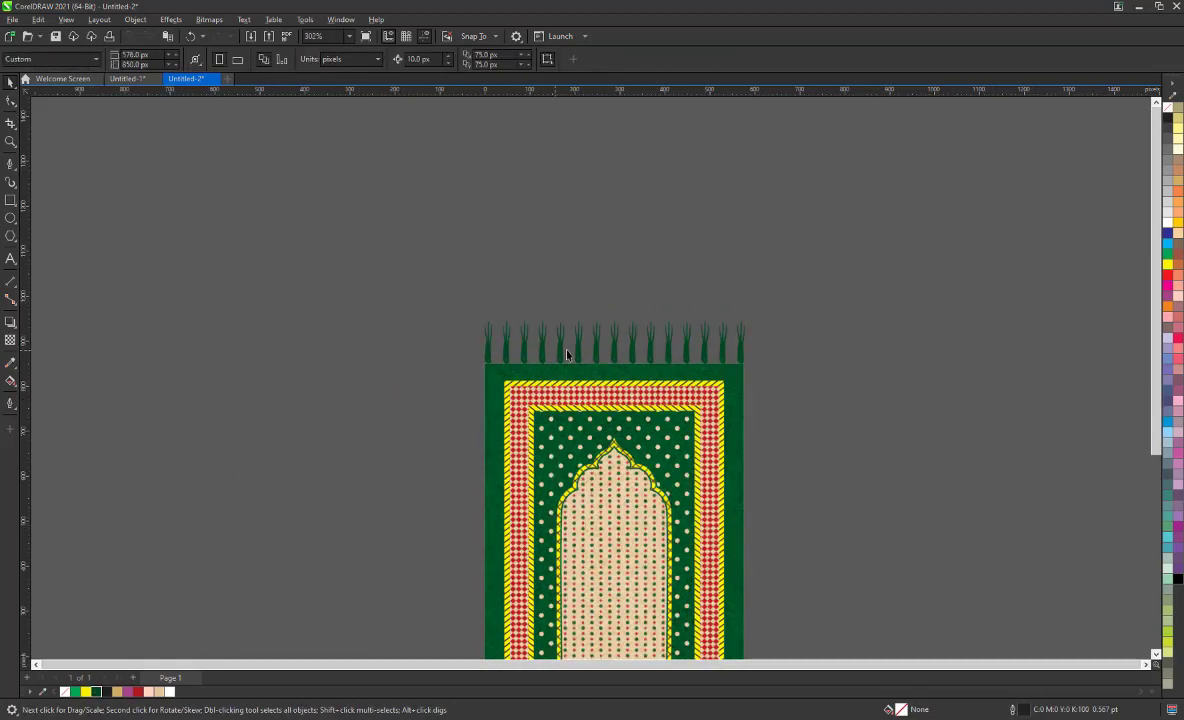
{"action": "scroll", "coordinate": [566, 354], "scroll_direction": "up", "scroll_amount": 2}
{"action": "key", "text": "ctrl+z"}
Step: Select the tassel bases along the top edge and fill them green
{"action": "left_click_drag", "start_coordinate": [181, 331], "coordinate": [1072, 413]}
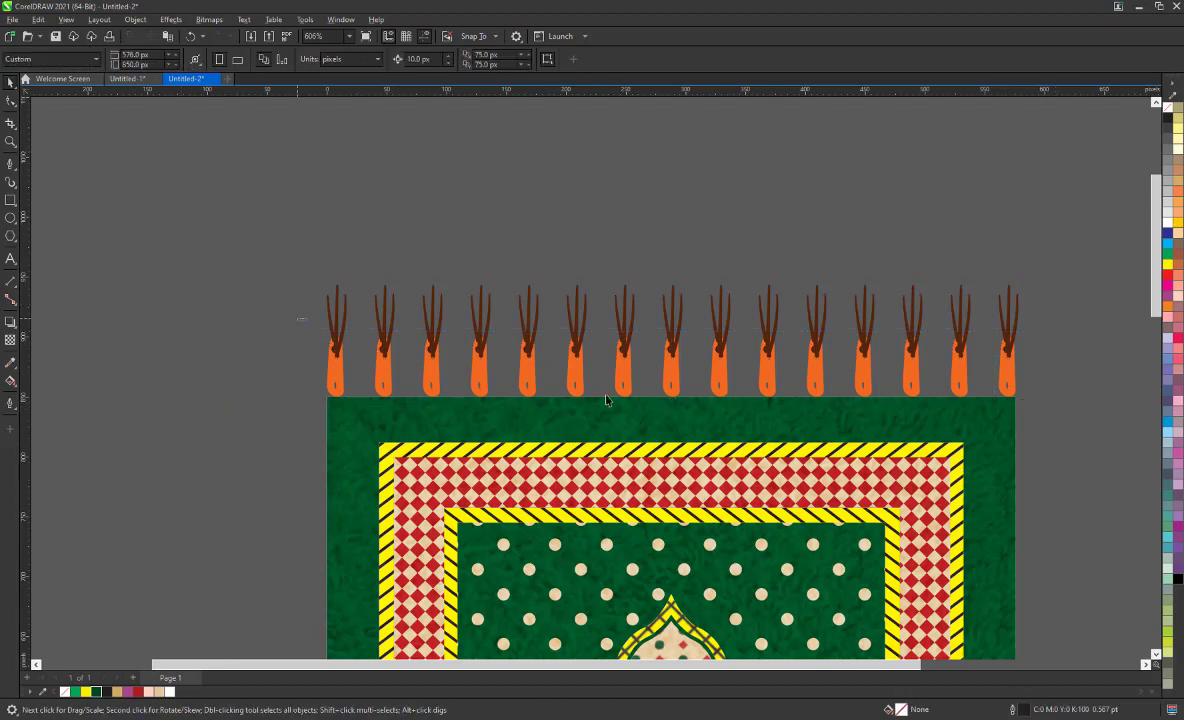
{"action": "left_click", "coordinate": [75, 691]}
{"action": "scroll", "coordinate": [538, 372], "scroll_direction": "down", "scroll_amount": 3}
Step: Give the selected tassel tips a beige outline colour, then deselect
{"action": "scroll", "coordinate": [538, 372], "scroll_direction": "up", "scroll_amount": 2}
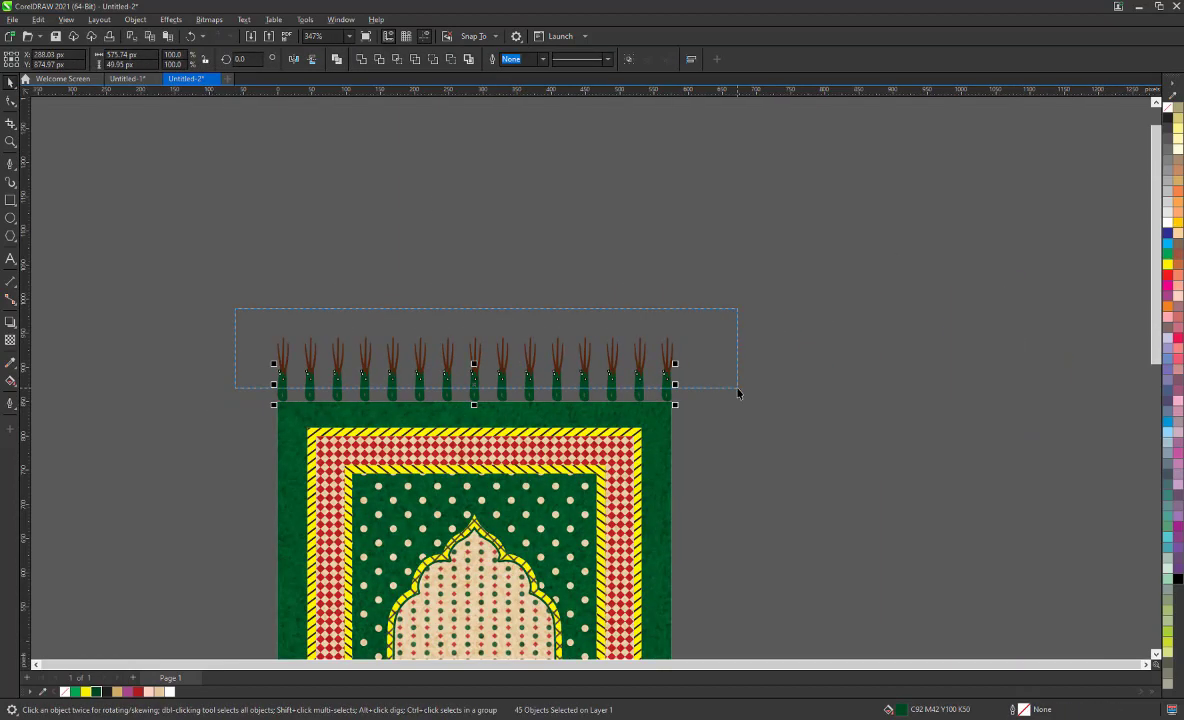
{"action": "right_click", "coordinate": [135, 691]}
{"action": "scroll", "coordinate": [490, 249], "scroll_direction": "down", "scroll_amount": 2}
{"action": "left_click", "coordinate": [490, 249]}
{"action": "key", "text": "Escape"}
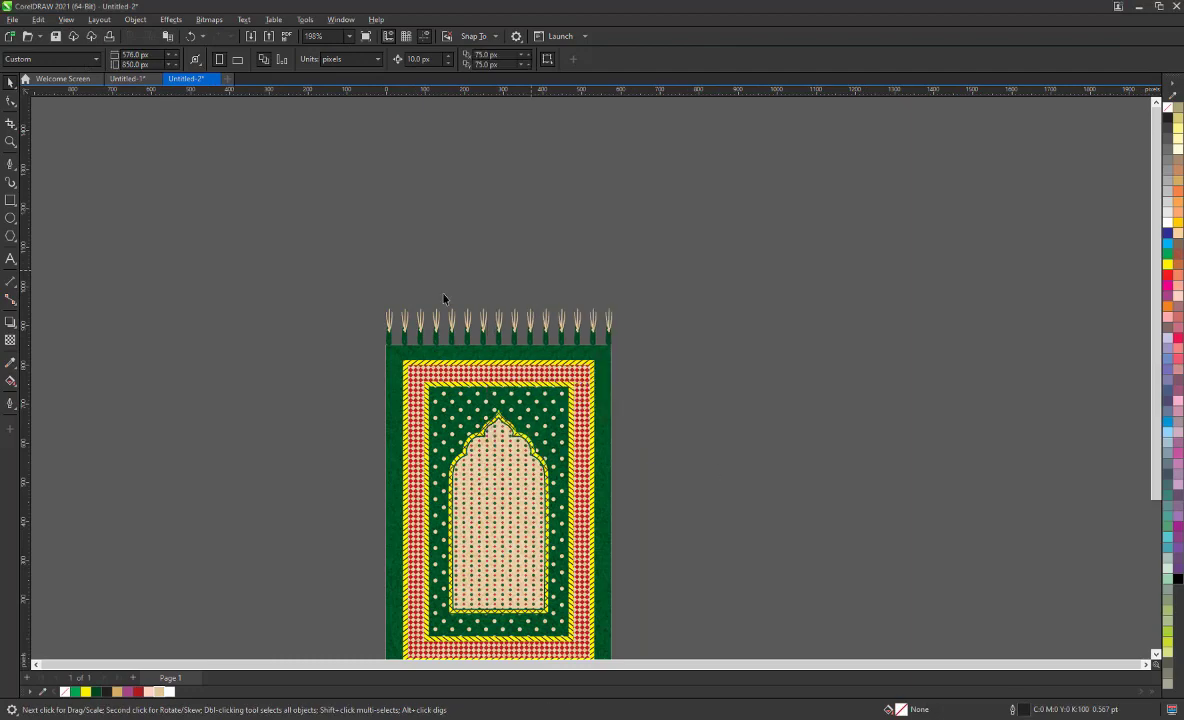
{"action": "scroll", "coordinate": [409, 270], "scroll_direction": "up", "scroll_amount": 2}
Step: Select the whole top tassel row and group it into one object
{"action": "mouse_move", "coordinate": [247, 297]}
{"action": "left_mouse_down"}
{"action": "mouse_move", "coordinate": [700, 402]}
{"action": "mouse_move", "coordinate": [935, 440]}
{"action": "left_mouse_up"}
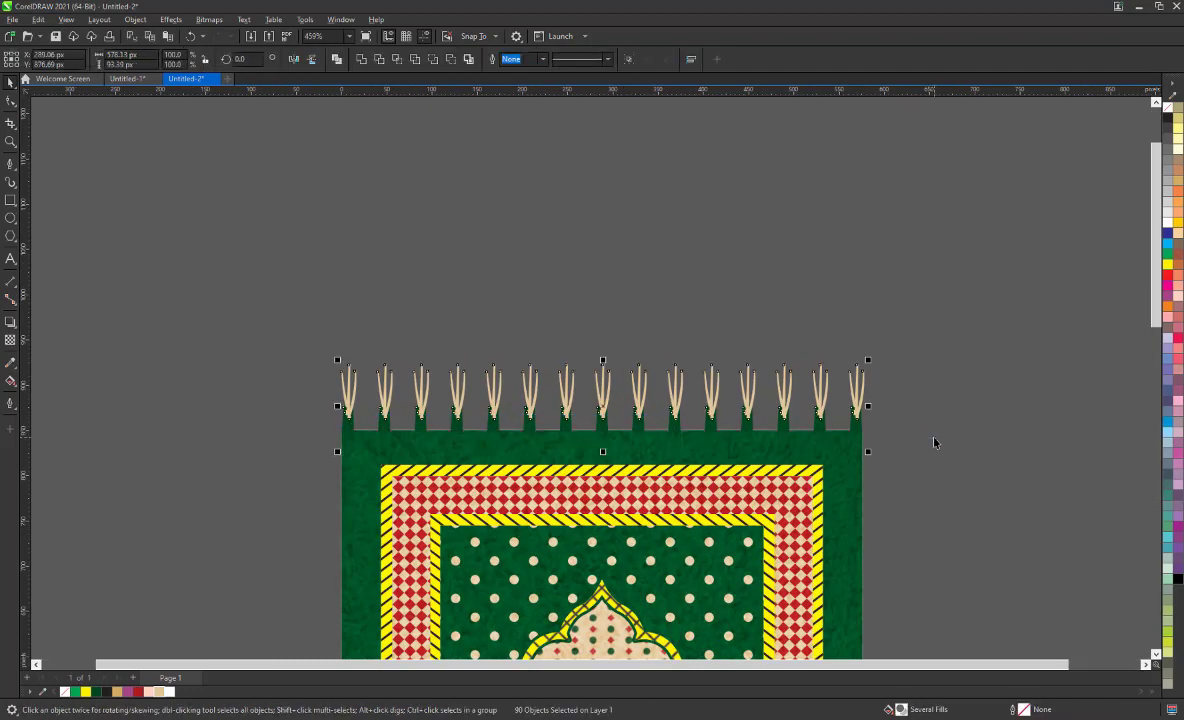
{"action": "scroll", "coordinate": [513, 228], "scroll_direction": "down", "scroll_amount": 4}
{"action": "scroll", "coordinate": [513, 228], "scroll_direction": "up", "scroll_amount": 2}
{"action": "mouse_move", "coordinate": [229, 217]}
{"action": "left_mouse_down"}
{"action": "mouse_move", "coordinate": [932, 360]}
{"action": "mouse_move", "coordinate": [309, 278]}
{"action": "mouse_move", "coordinate": [105, 203]}
{"action": "left_mouse_up"}
{"action": "key", "text": "ctrl+g"}
Step: Place a copy of the fringe below the rug and nudge it against the bottom edge
{"action": "scroll", "coordinate": [663, 209], "scroll_direction": "down", "scroll_amount": 3}
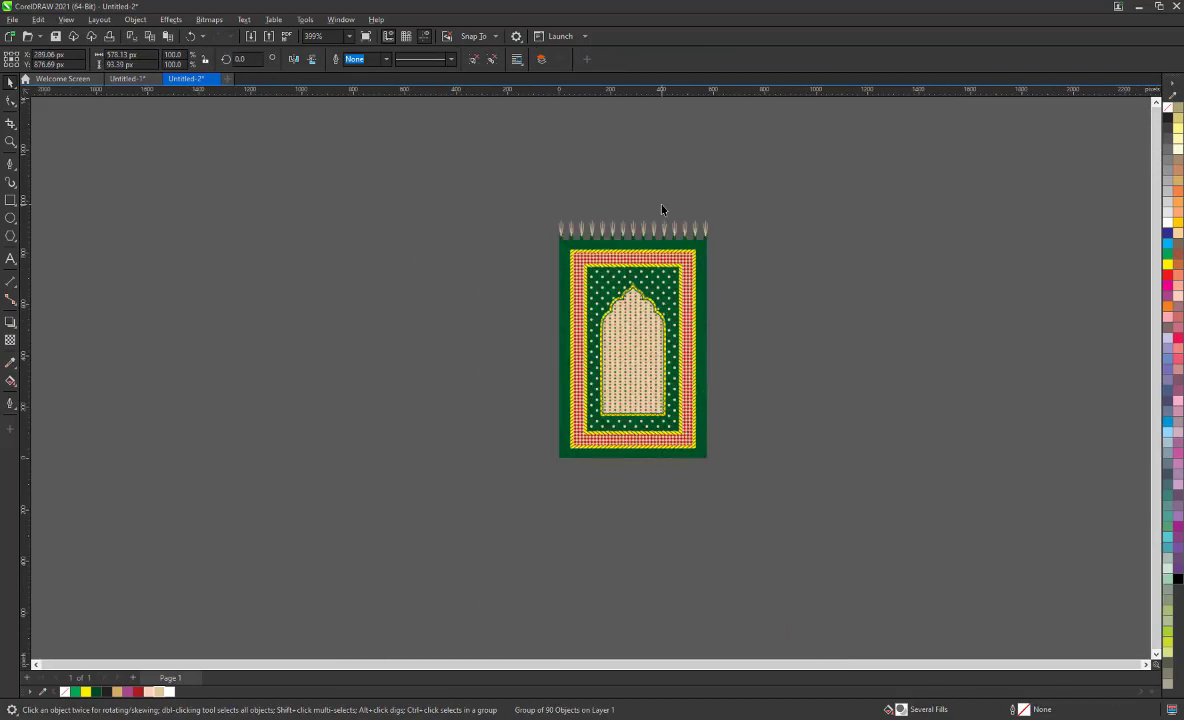
{"action": "scroll", "coordinate": [663, 209], "scroll_direction": "up", "scroll_amount": 2}
{"action": "scroll", "coordinate": [668, 225], "scroll_direction": "down", "scroll_amount": 2}
{"action": "left_click_drag", "start_coordinate": [673, 241], "coordinate": [673, 521]}
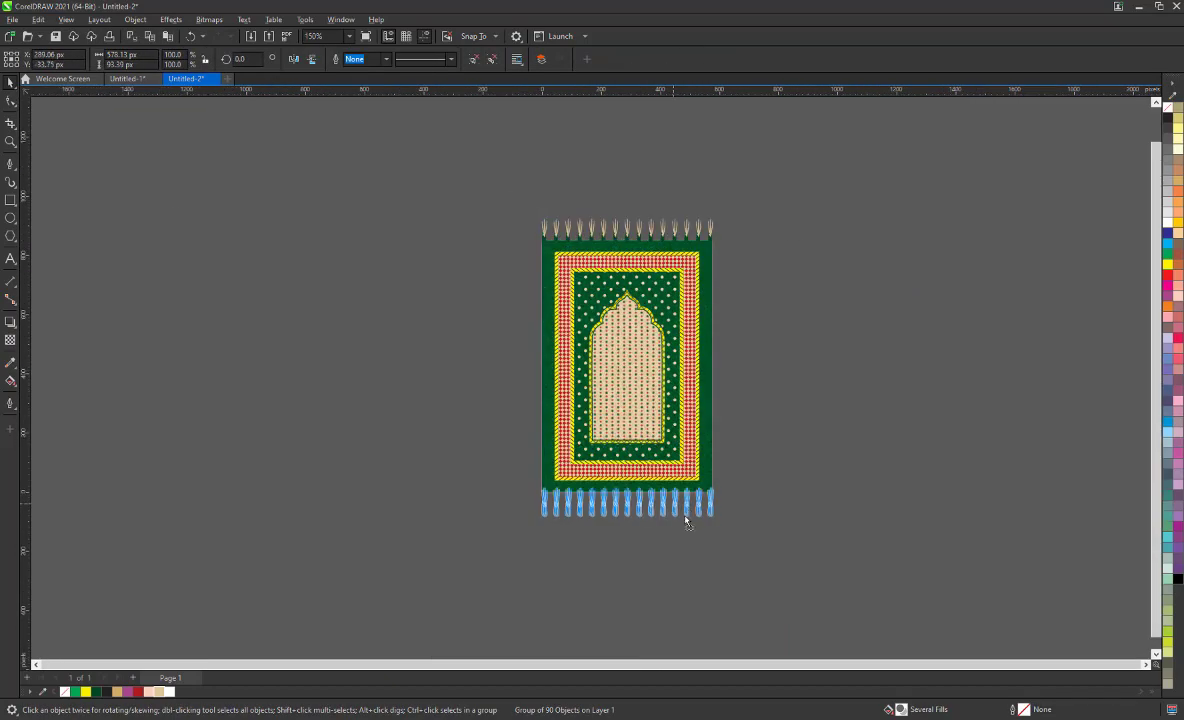
{"action": "scroll", "coordinate": [641, 530], "scroll_direction": "up", "scroll_amount": 3}
{"action": "key", "text": "Up"}
{"action": "key", "text": "Up"}
{"action": "key", "text": "Up"}
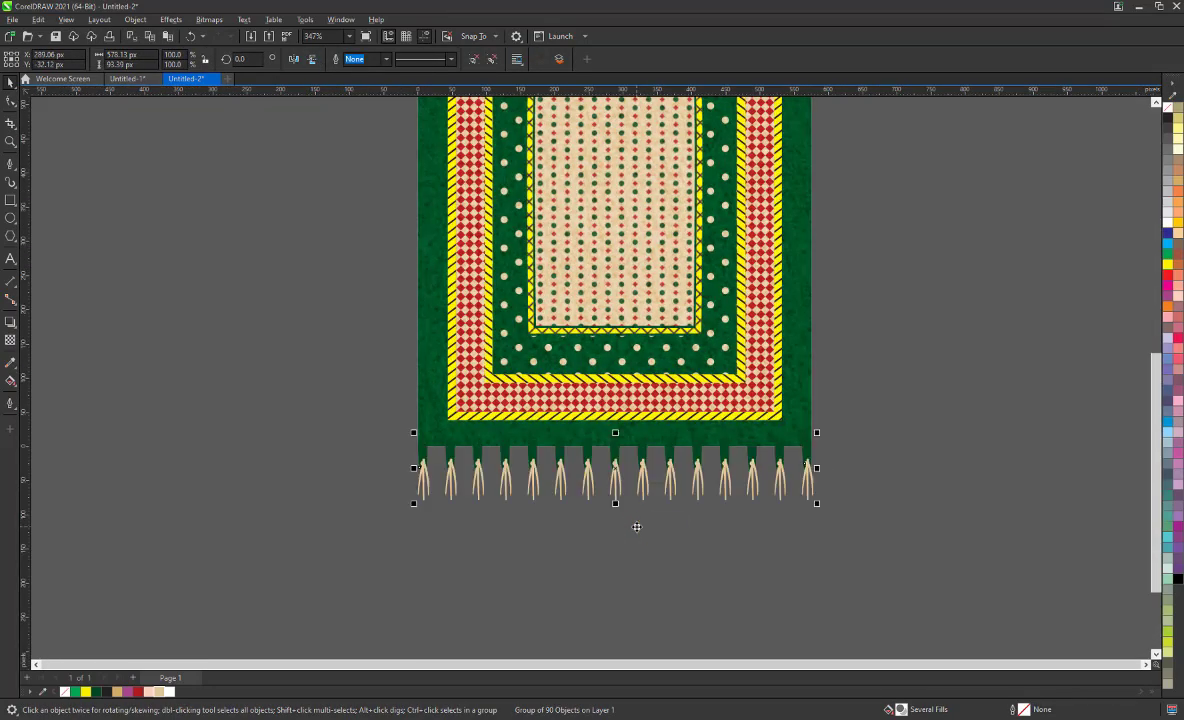
{"action": "scroll", "coordinate": [636, 527], "scroll_direction": "down", "scroll_amount": 2}
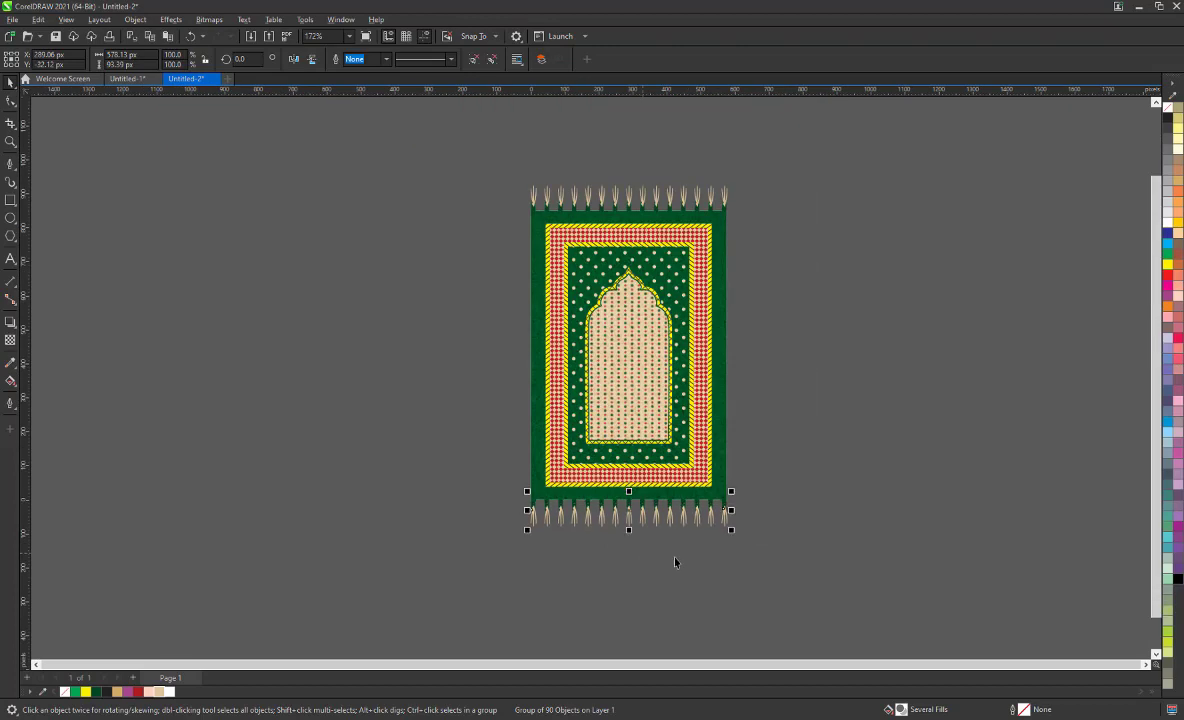
Step: Select the entire rug design, then deselect and review both fringes
{"action": "left_click_drag", "start_coordinate": [1004, 655], "coordinate": [352, 103]}
{"action": "left_click", "coordinate": [293, 231]}
{"action": "scroll", "coordinate": [380, 215], "scroll_direction": "down", "scroll_amount": 2}
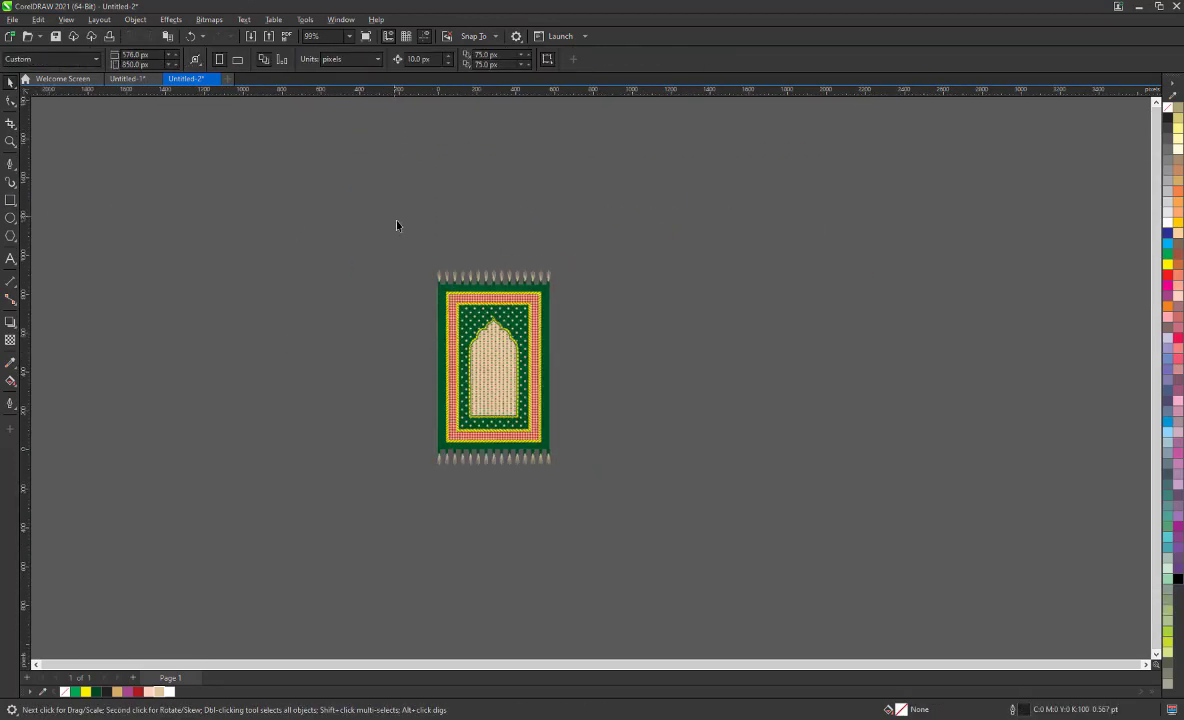
{"action": "scroll", "coordinate": [365, 344], "scroll_direction": "up", "scroll_amount": 1}
{"action": "scroll", "coordinate": [365, 344], "scroll_direction": "up", "scroll_amount": 2}
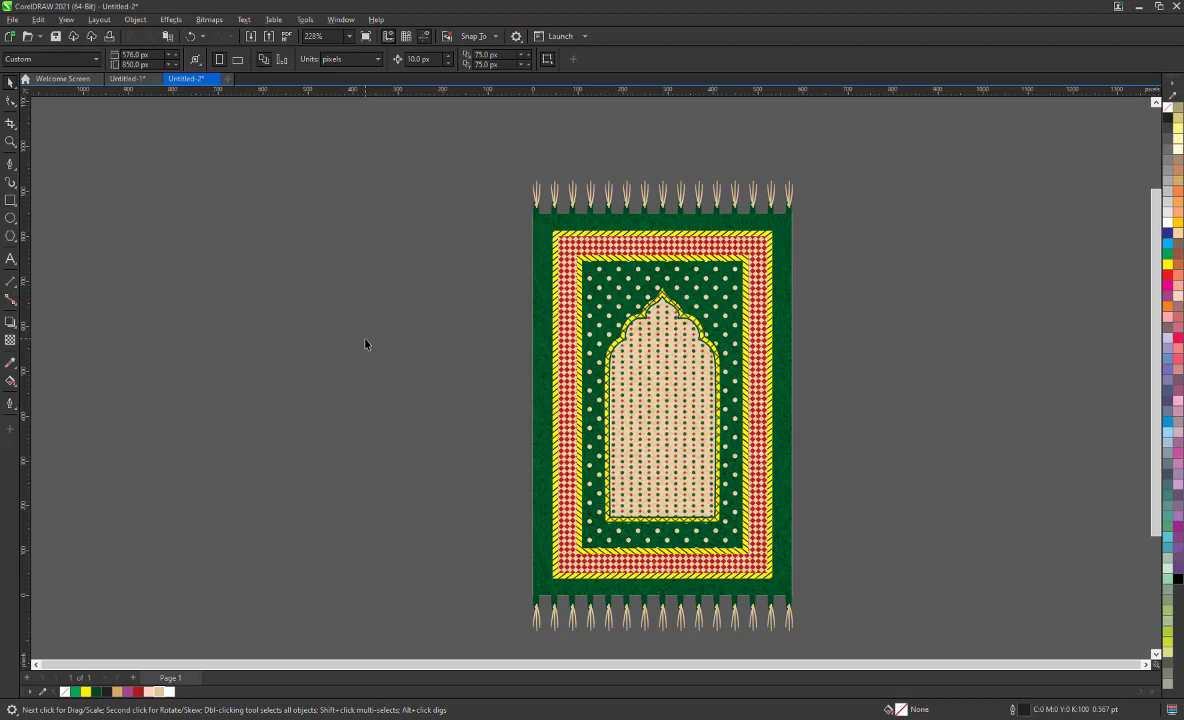
{"action": "scroll", "coordinate": [480, 310], "scroll_direction": "down", "scroll_amount": 1}
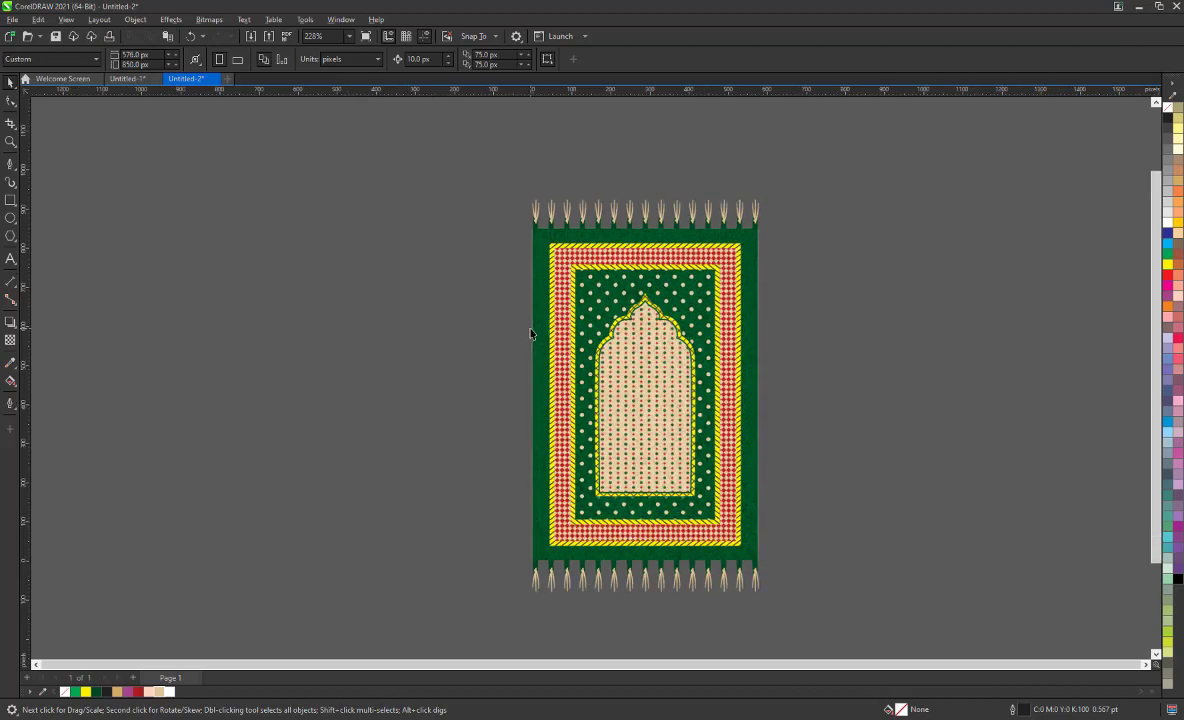
{"action": "scroll", "coordinate": [766, 455], "scroll_direction": "up", "scroll_amount": 1}
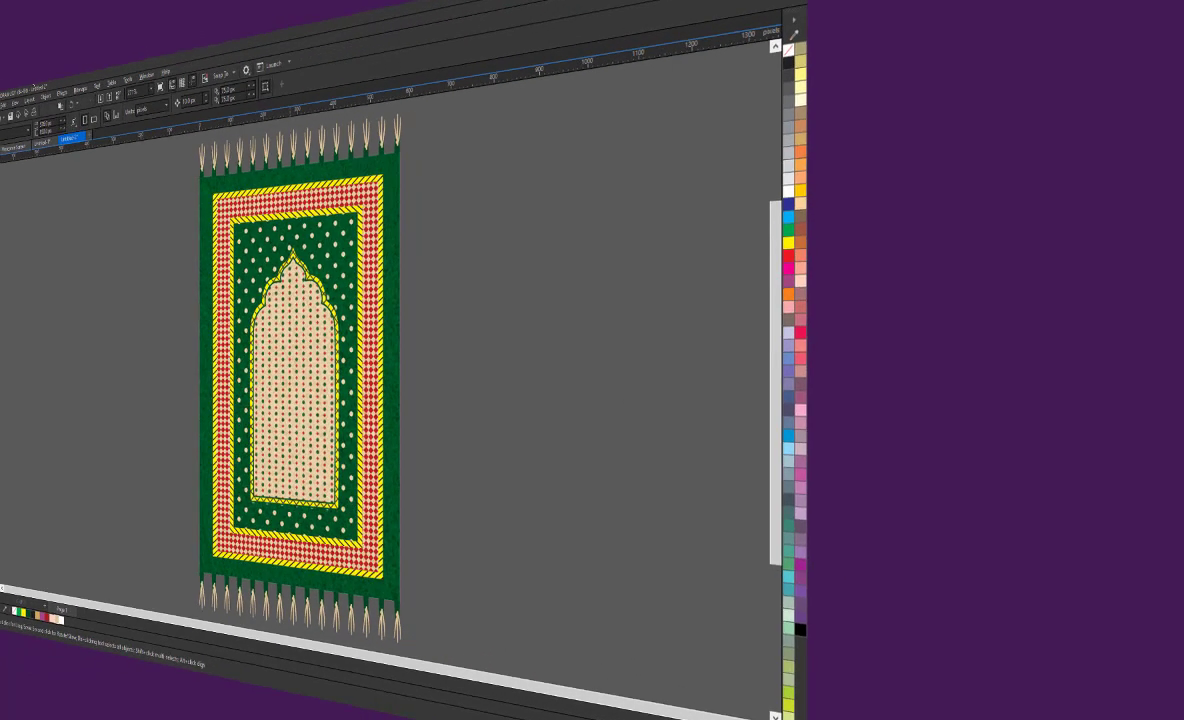